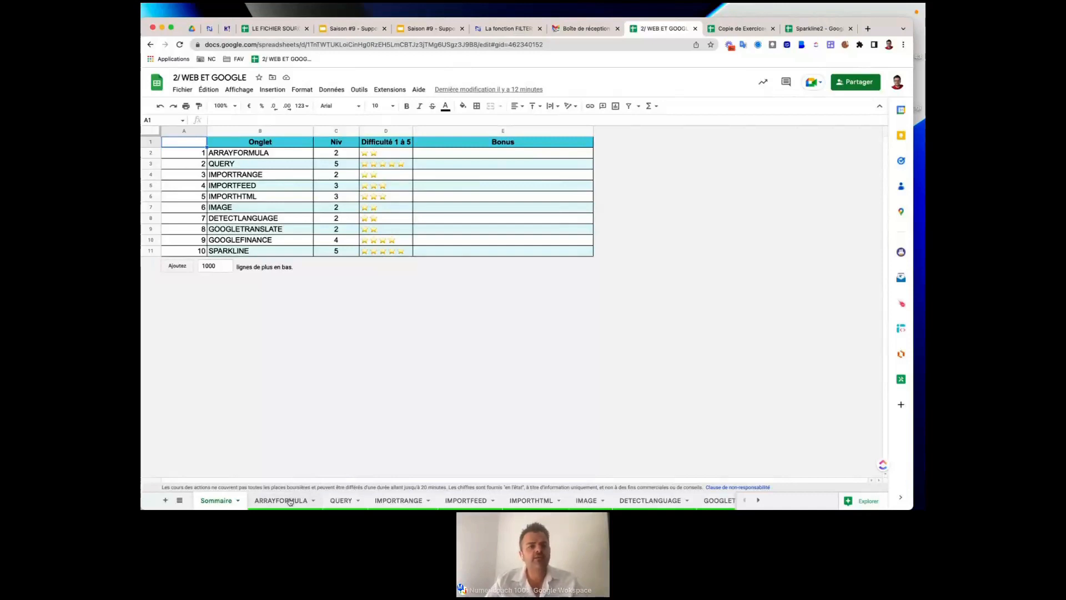
Switch to the ARRAYFORMULA sheet and inspect cells B9 and D9.
left_click(291, 500)
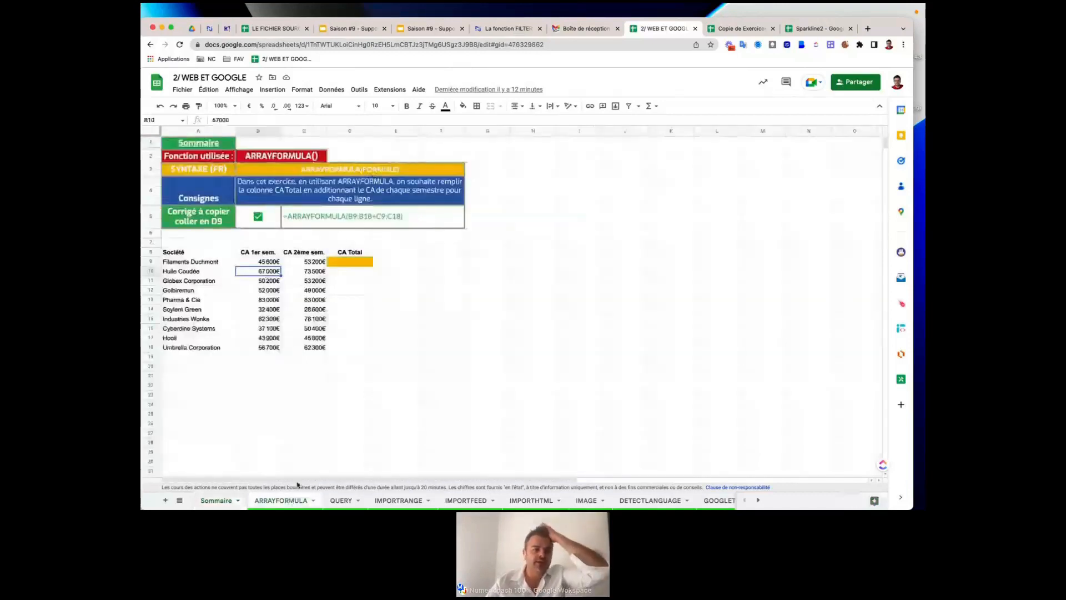
left_click(263, 260)
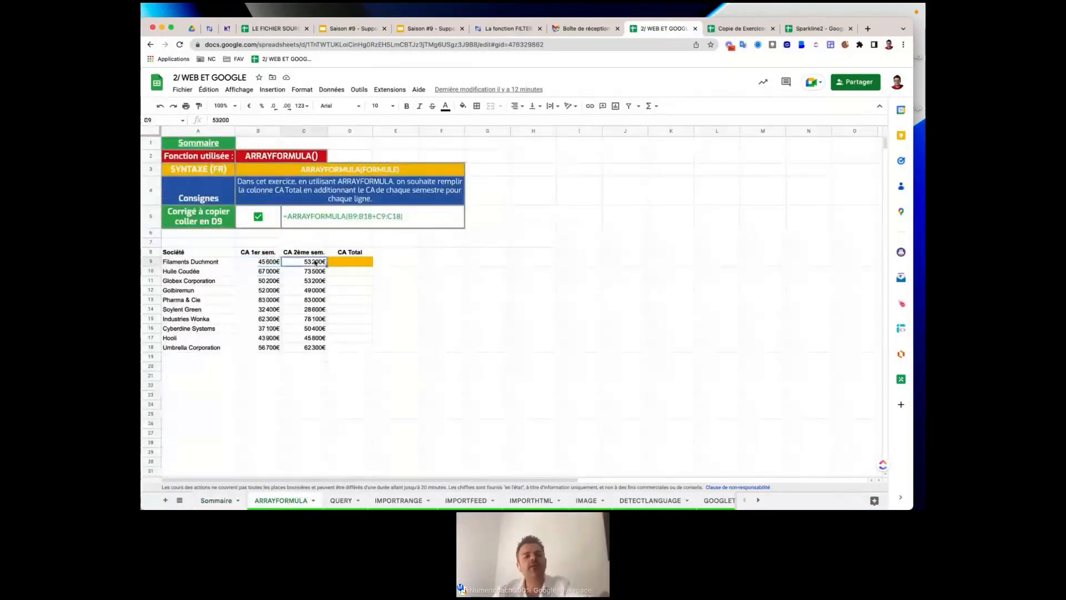
left_click(361, 264)
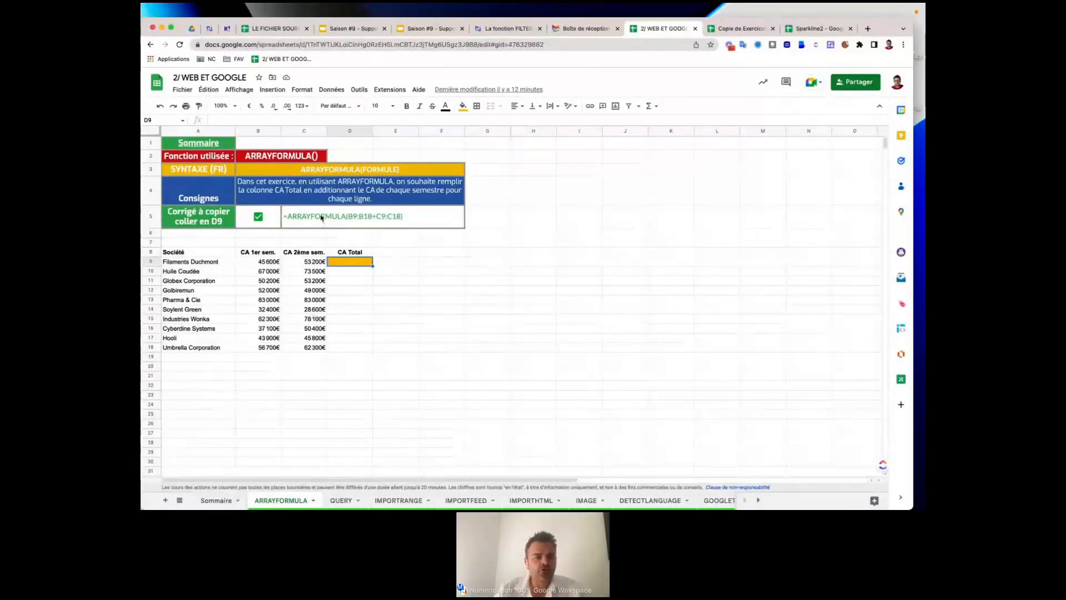
Untick B5, copy C5's formula =ARRAYFORMULA(B9:B18+C9:C18) and paste it into D9.
left_click(259, 217)
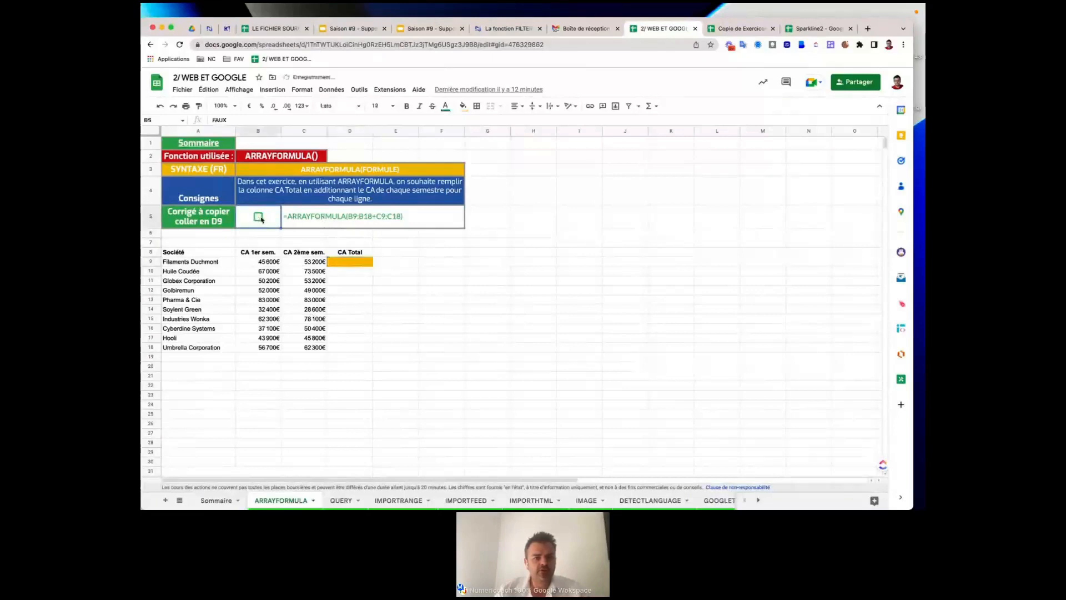
left_click(325, 224)
double_click(325, 224)
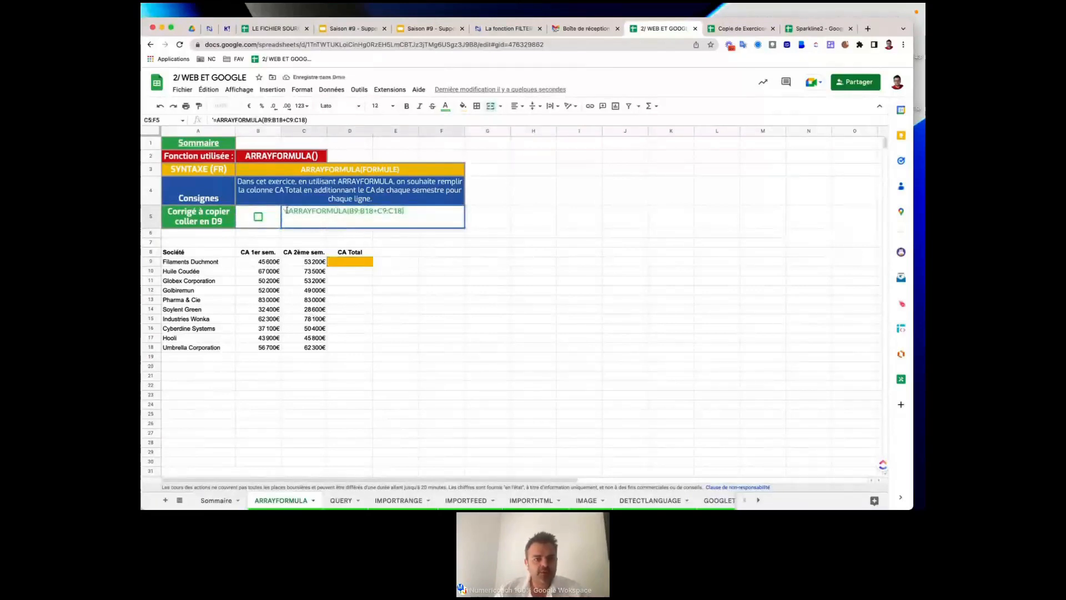
left_click_drag(284, 211, 407, 210)
key("super+c")
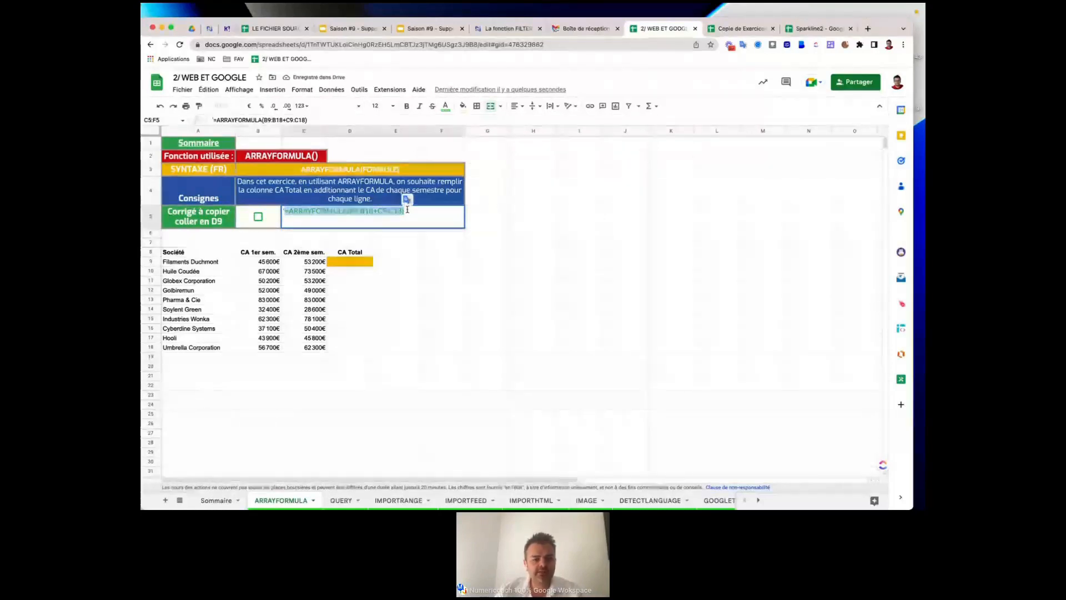
left_click(344, 266)
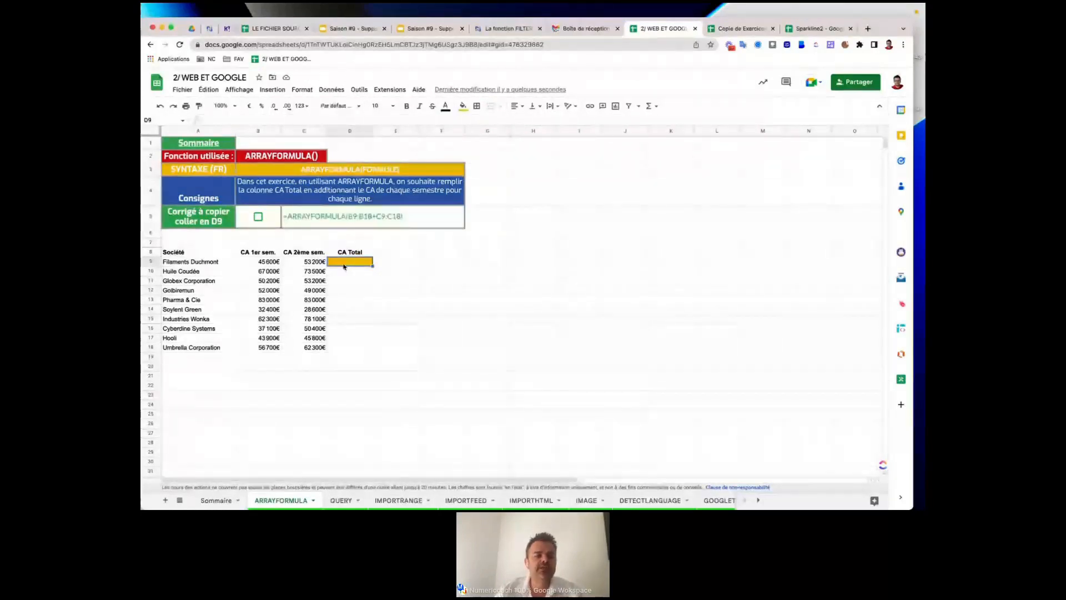
key("super+v")
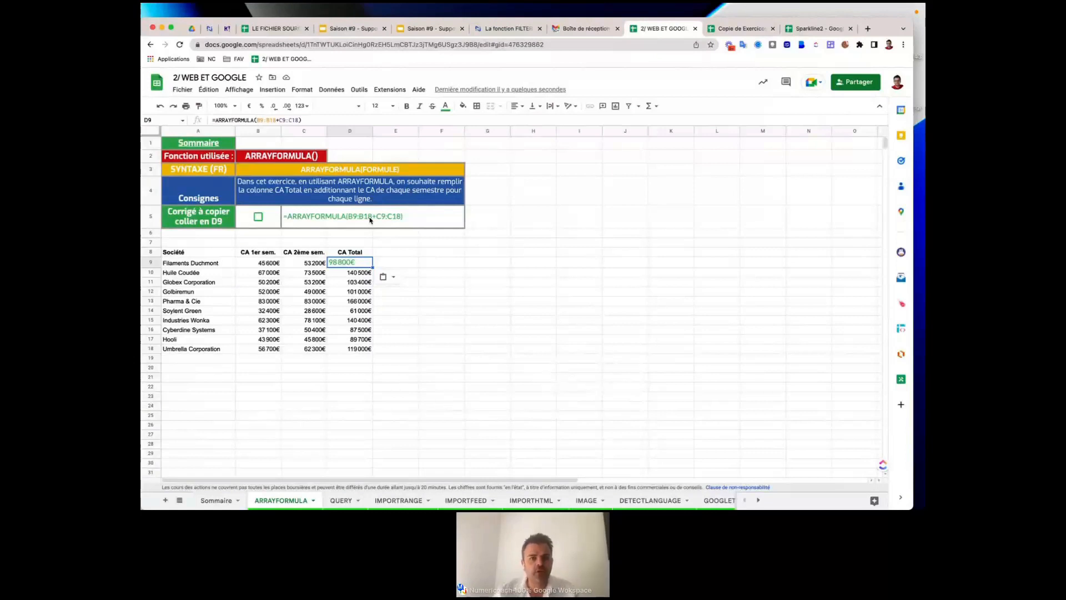
left_click(481, 256)
type("=arra")
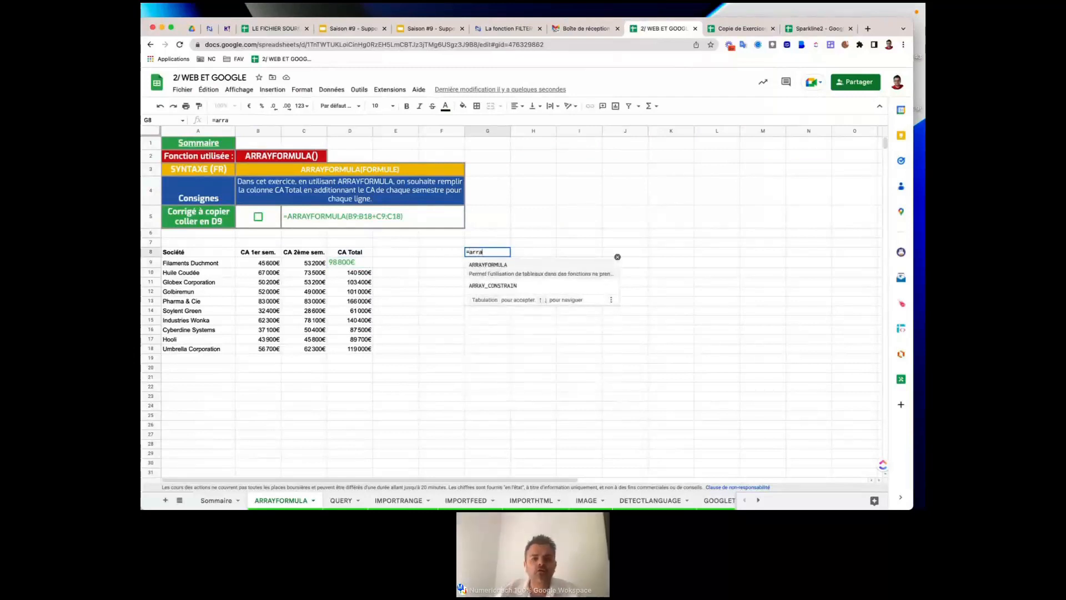
left_click(519, 269)
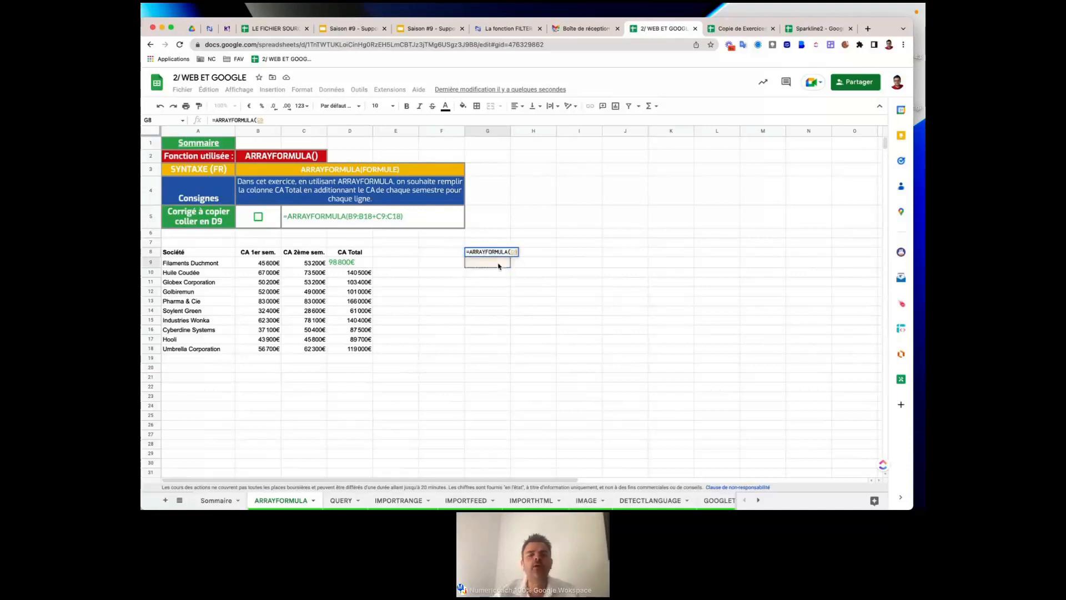
left_click(514, 291)
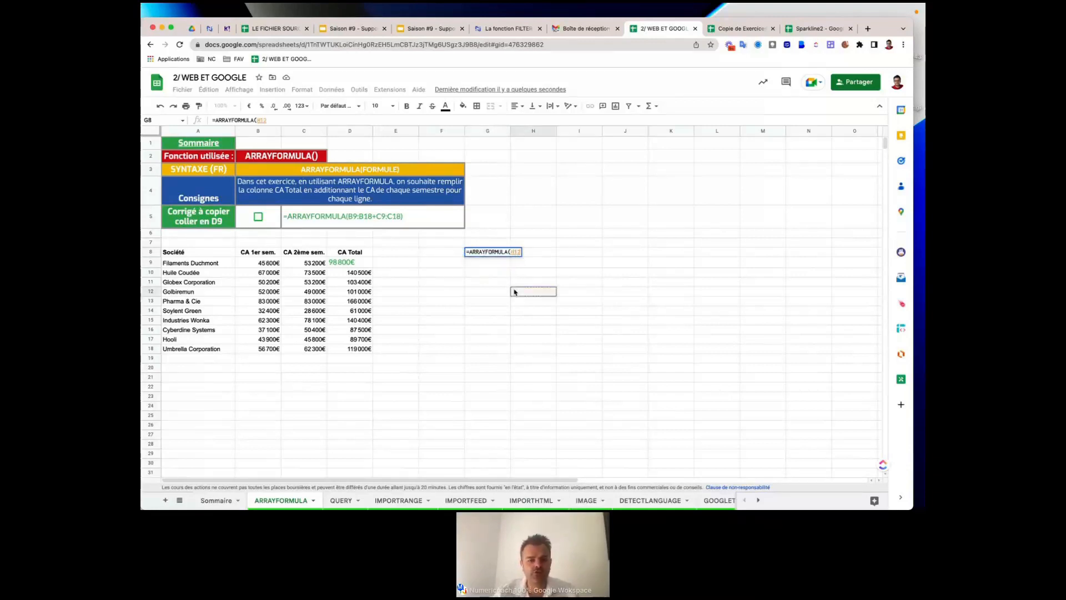
type("+")
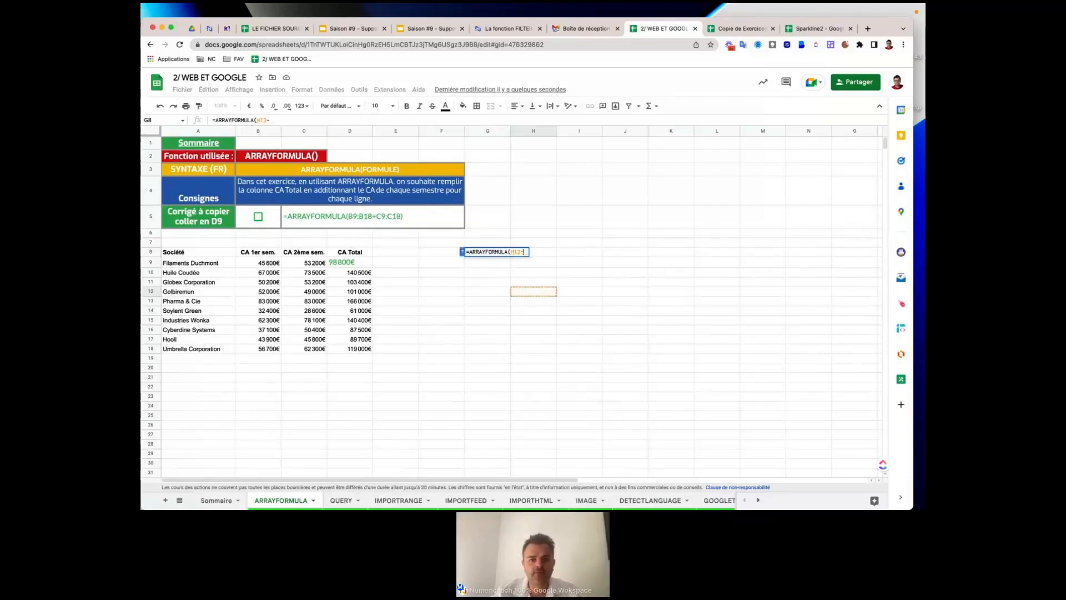
left_click(476, 263)
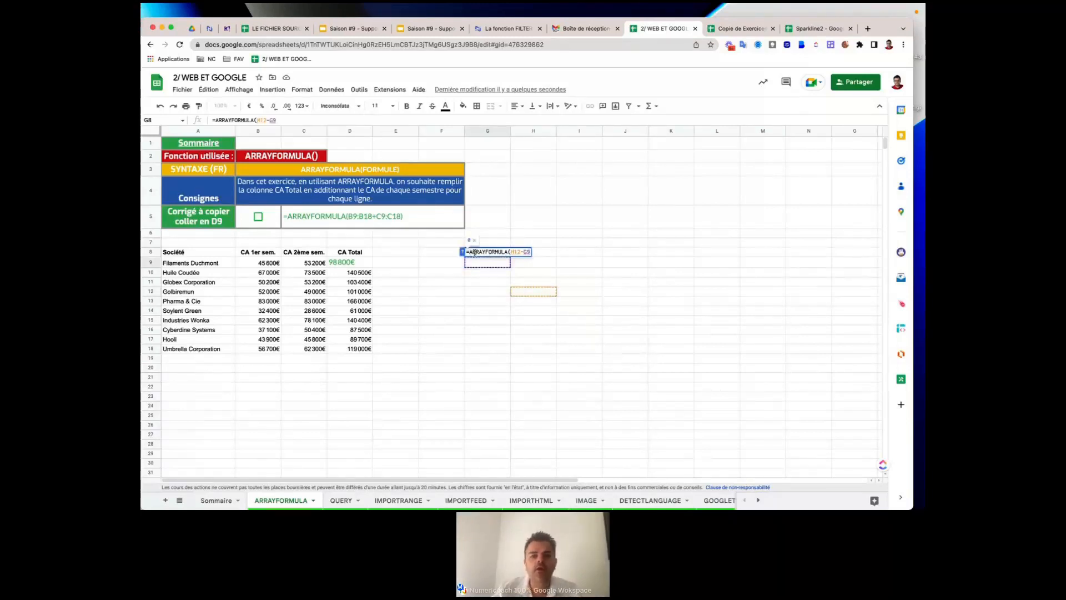
triple_click(473, 252)
key("BackSpace")
left_click(487, 282)
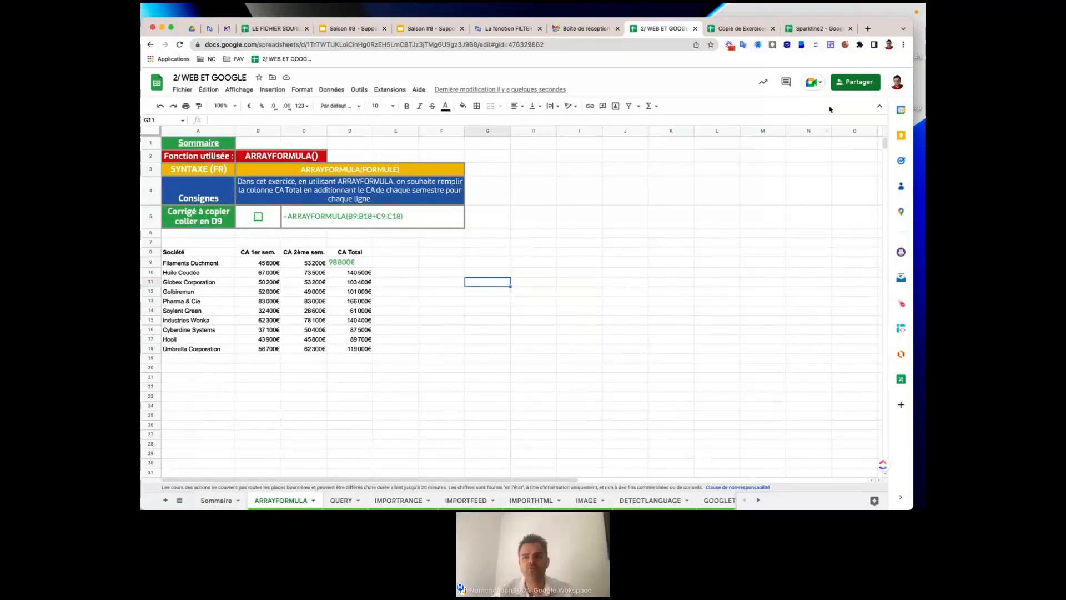
Raise the browser page zoom to 150%, then lower it to 125%.
left_click(904, 46)
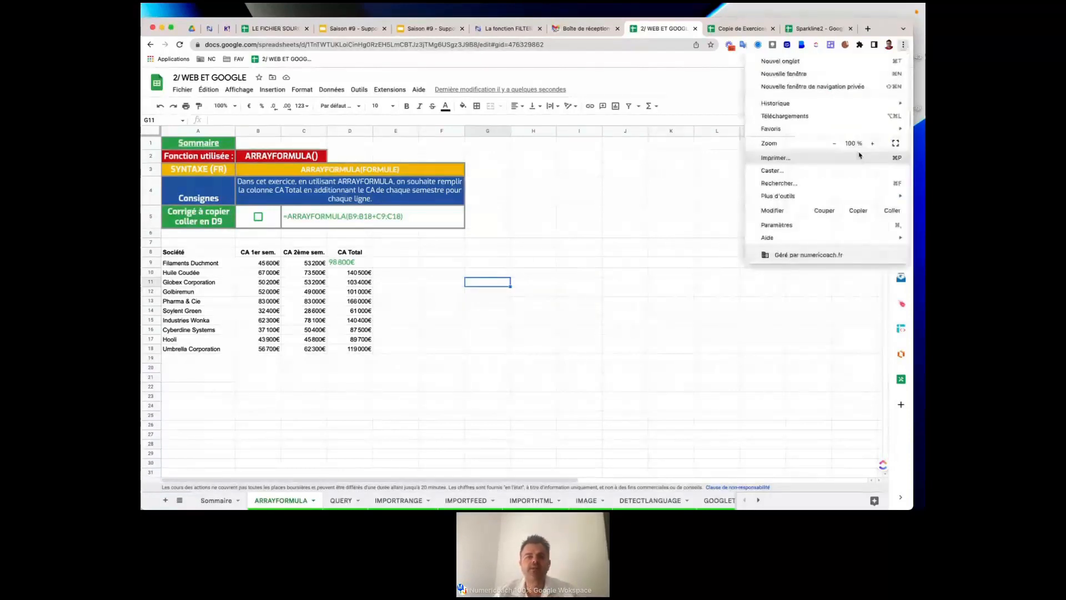
left_click(872, 143)
left_click(872, 143)
left_click(872, 144)
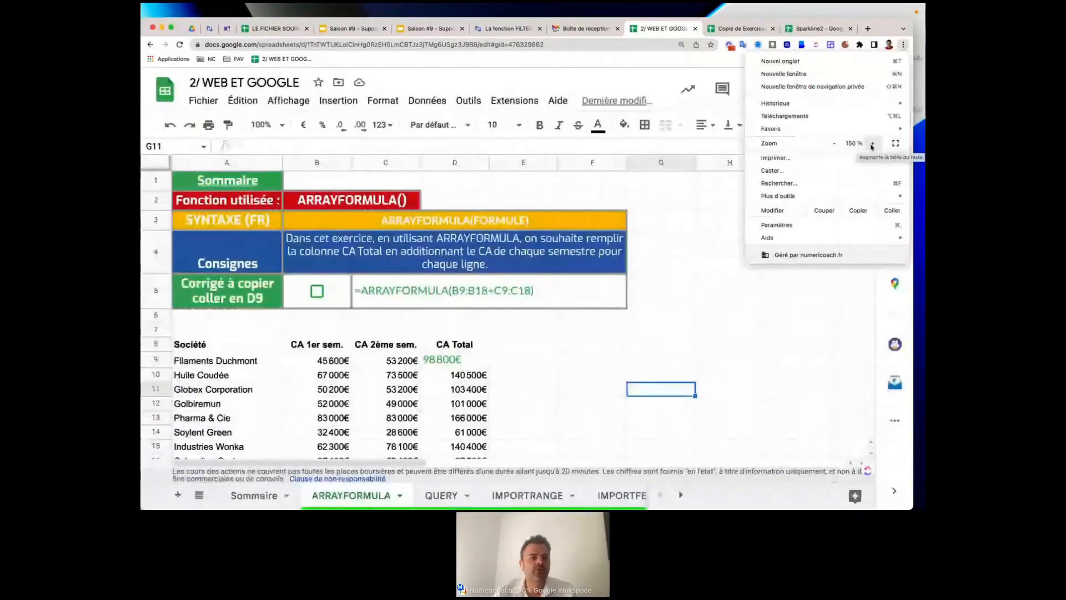
left_click(835, 143)
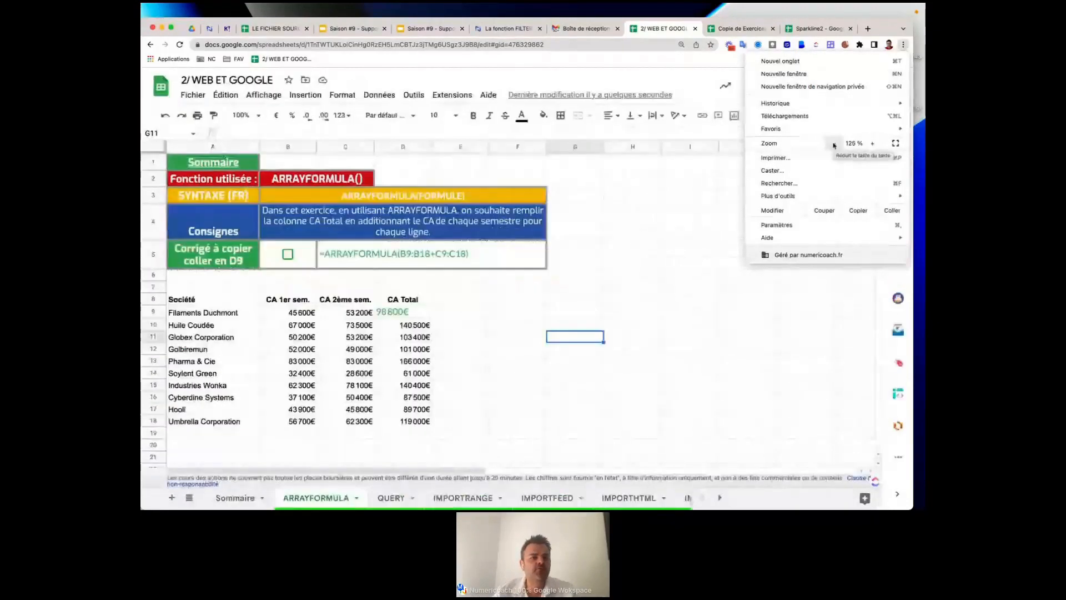
key("Escape")
Reset browser zoom to 100%, set Sheets zoom to 150%, and begin =arrayf in F10.
left_click(244, 115)
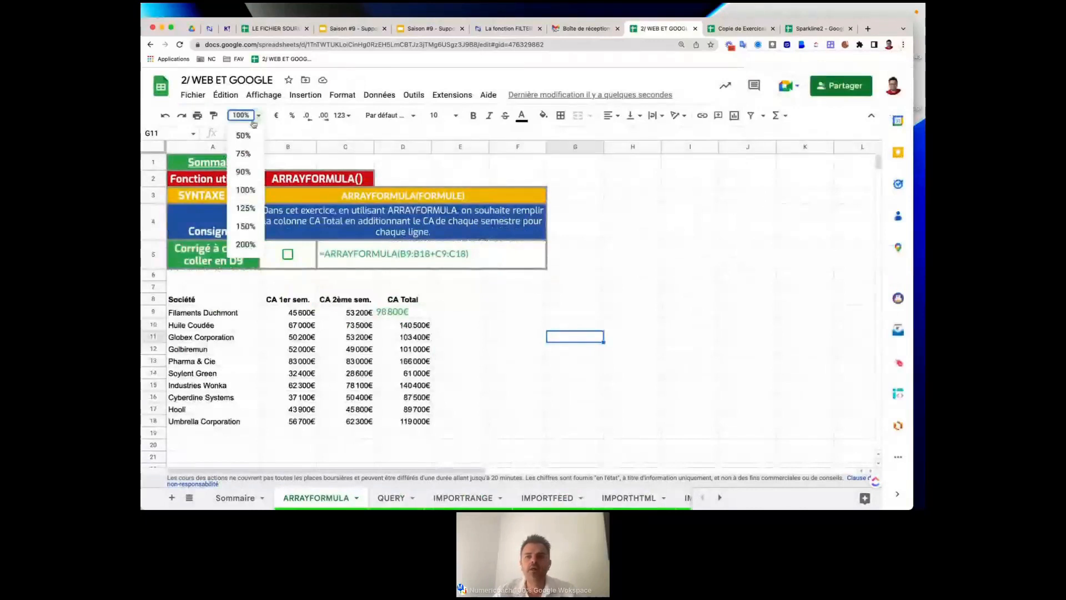
left_click(903, 45)
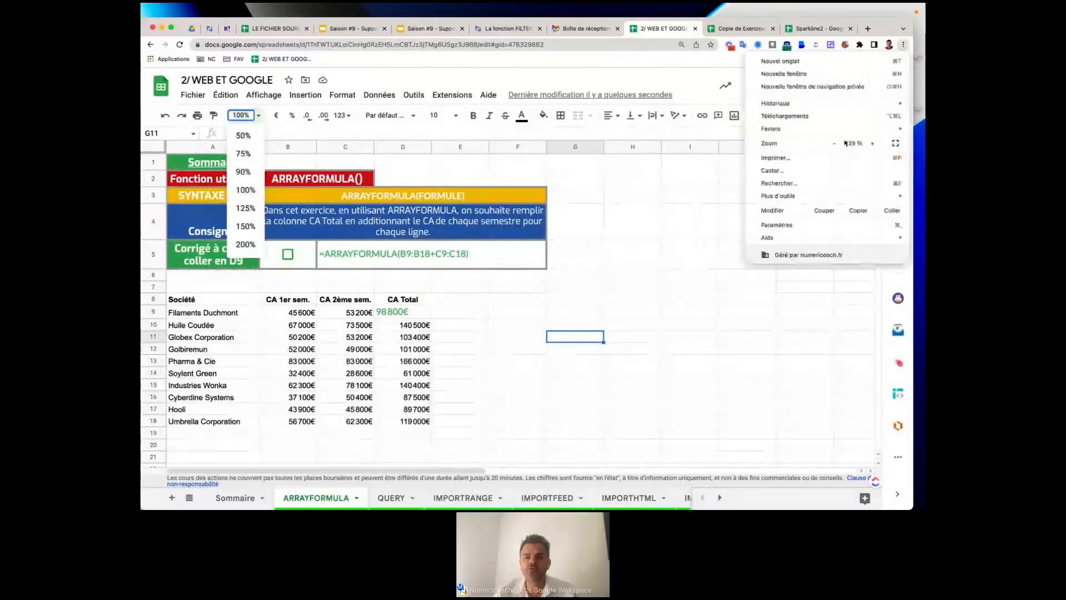
left_click(833, 143)
left_click(833, 143)
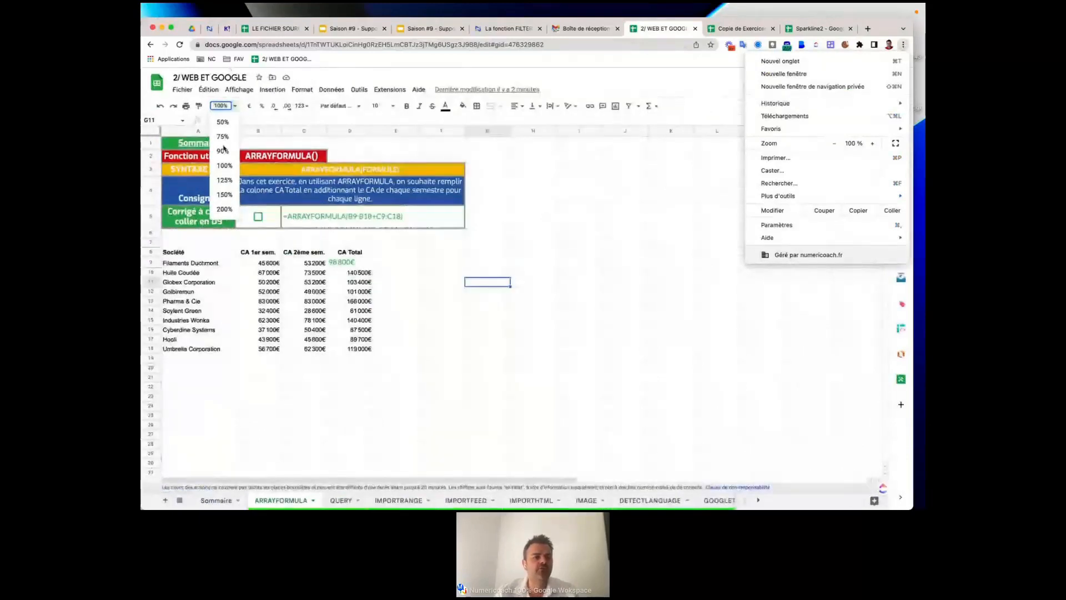
left_click(224, 194)
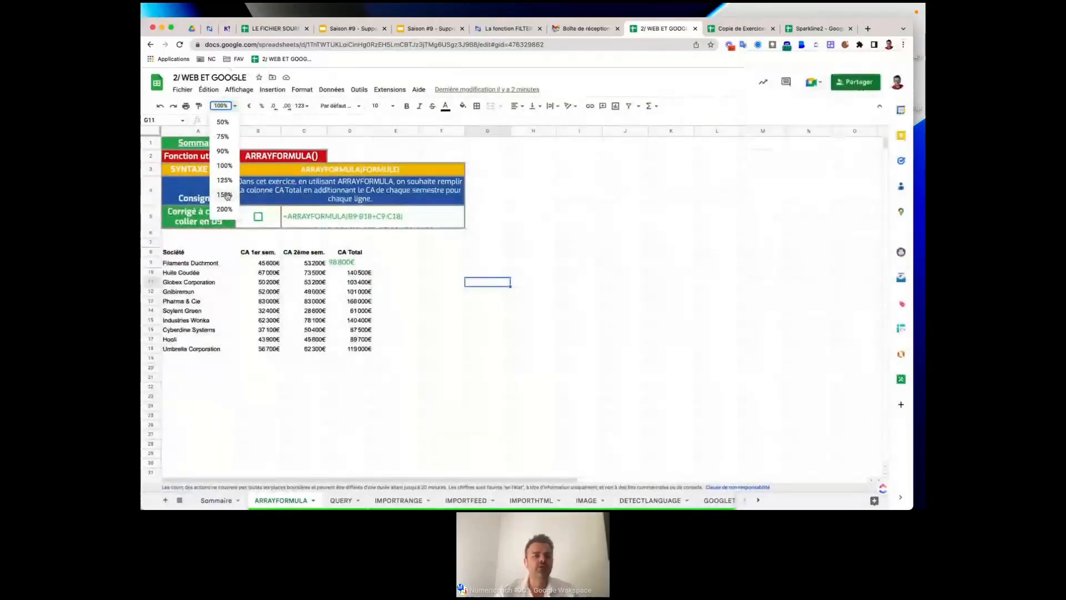
left_click(225, 194)
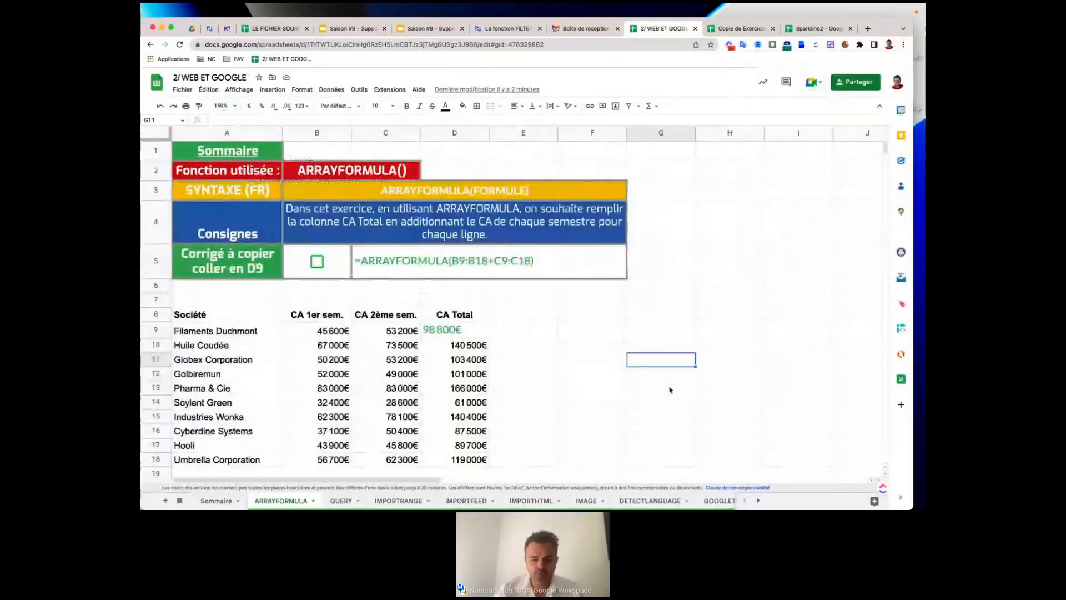
left_click(602, 345)
type("=arrayf")
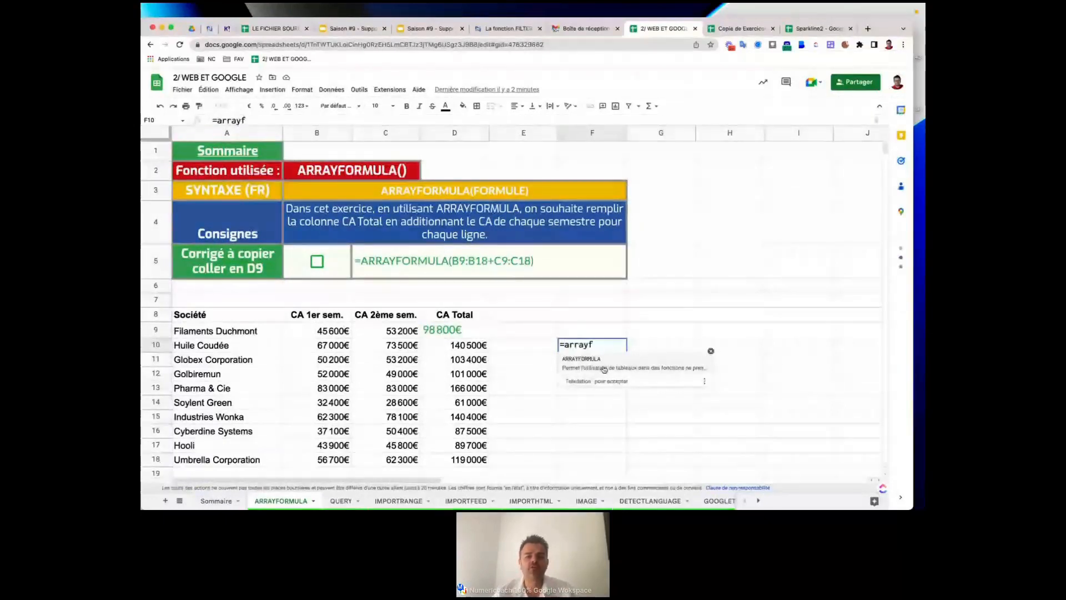
Accept ARRAYFORMULA in F10 and show its full help in the side panel.
key("Tab")
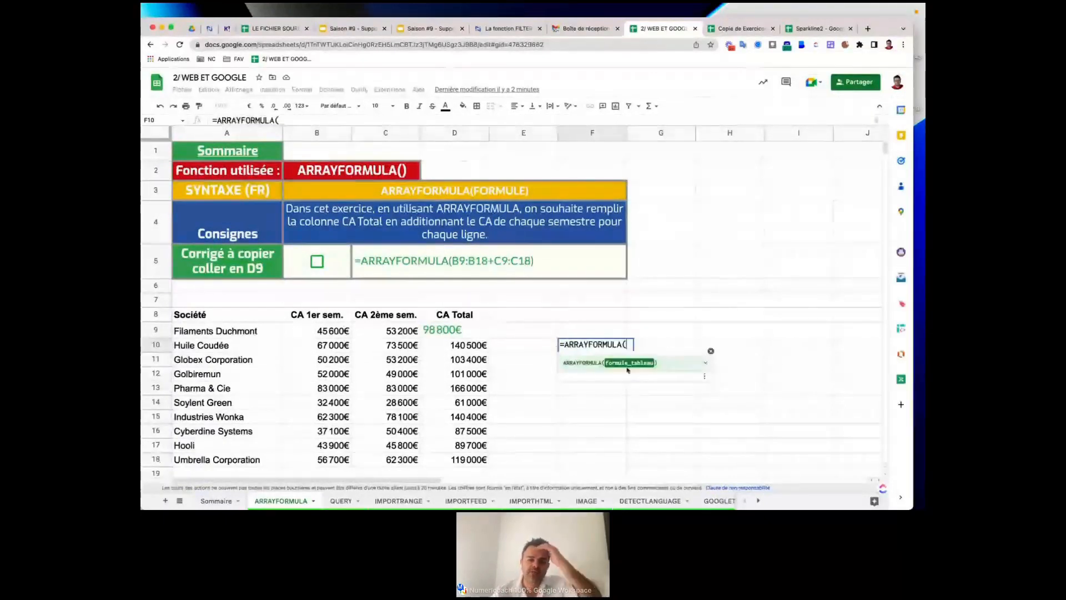
left_click(705, 363)
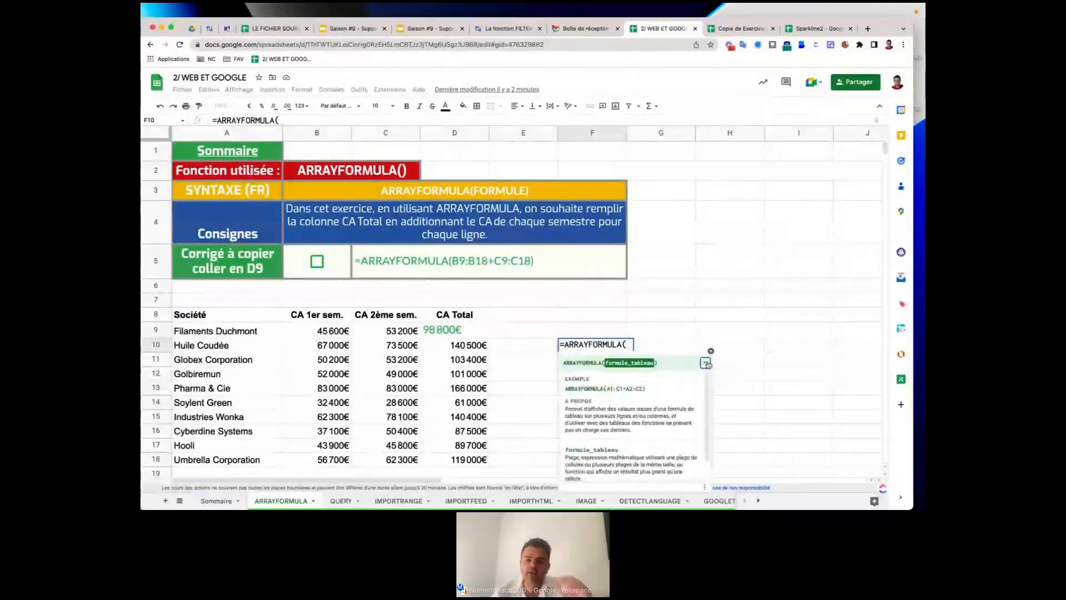
scroll(673, 404, "down", 1)
left_click(581, 471)
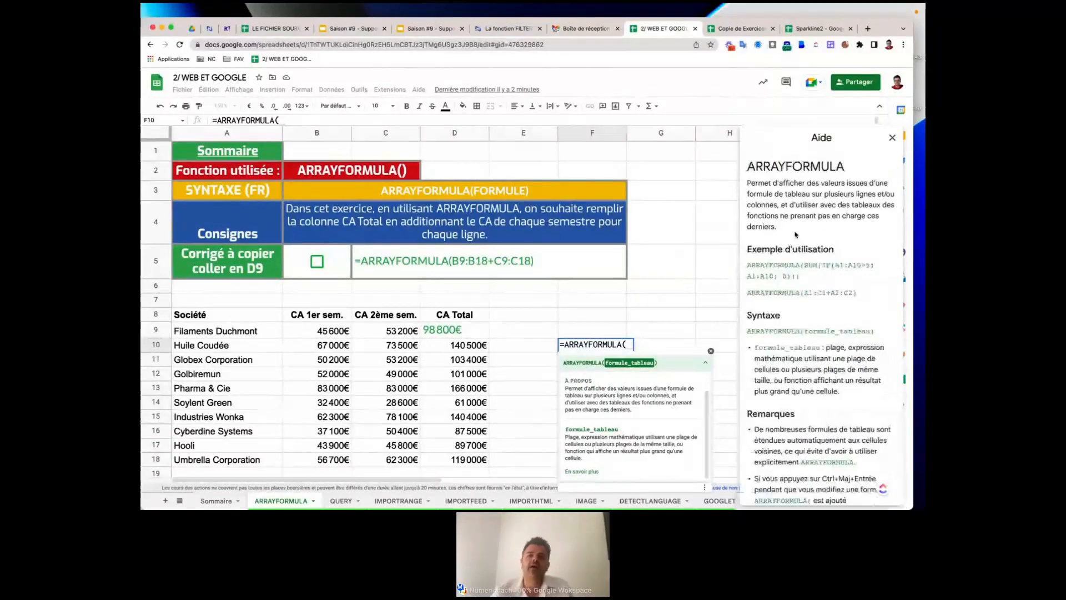
Review the help's usage example and Syntaxe sections, then open the full article in a new tab.
scroll(796, 234, "down", 1)
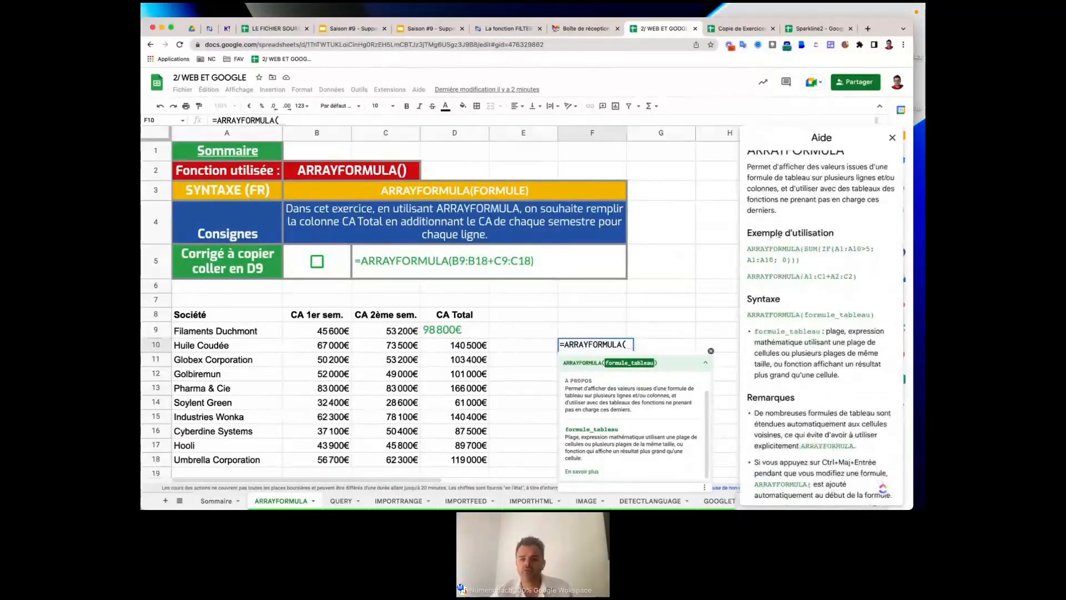
left_click_drag(778, 234, 835, 234)
left_click_drag(757, 298, 786, 301)
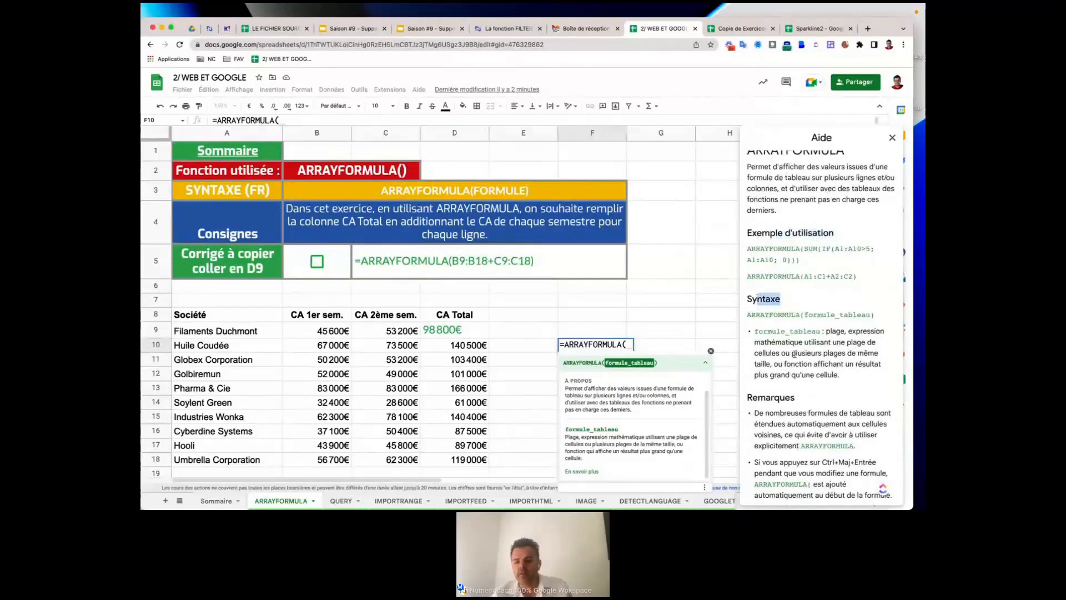
scroll(794, 354, "down", 1)
scroll(796, 354, "down", 5)
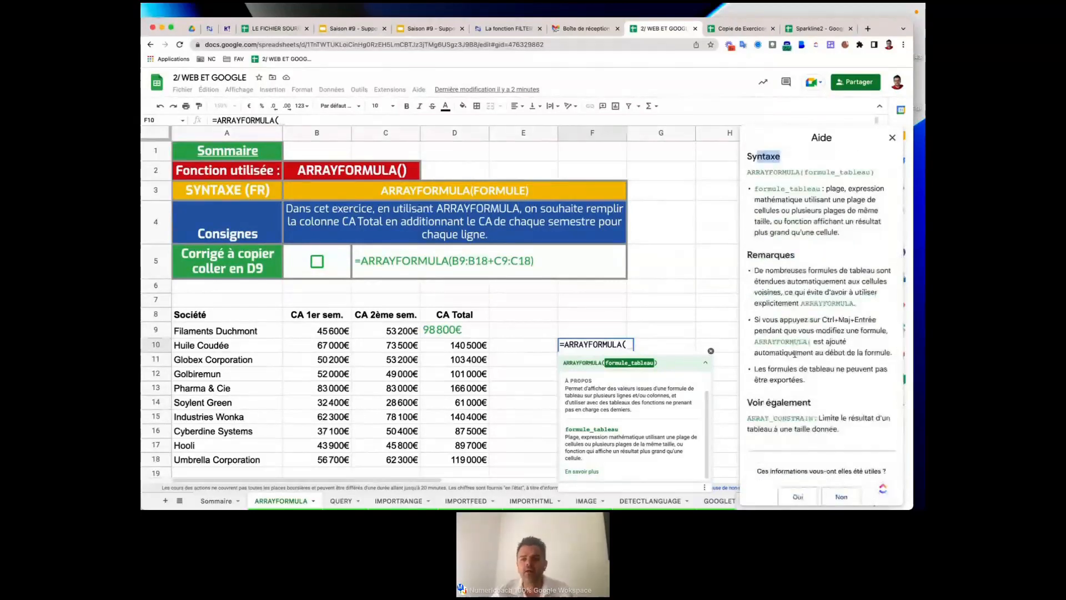
scroll(795, 354, "down", 1)
scroll(794, 354, "up", 7)
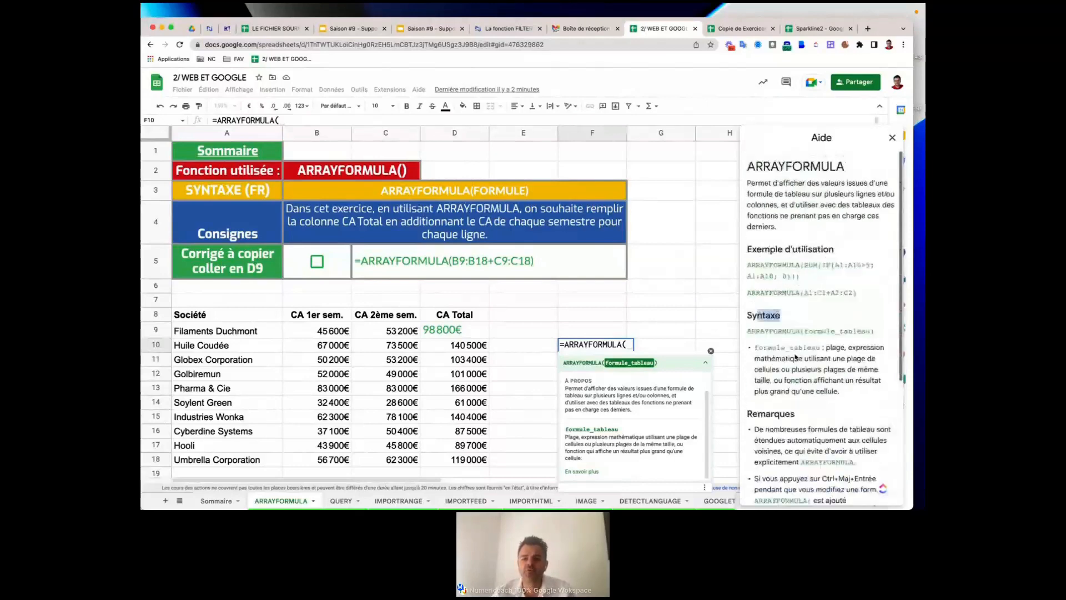
scroll(796, 357, "down", 5)
left_click(797, 496)
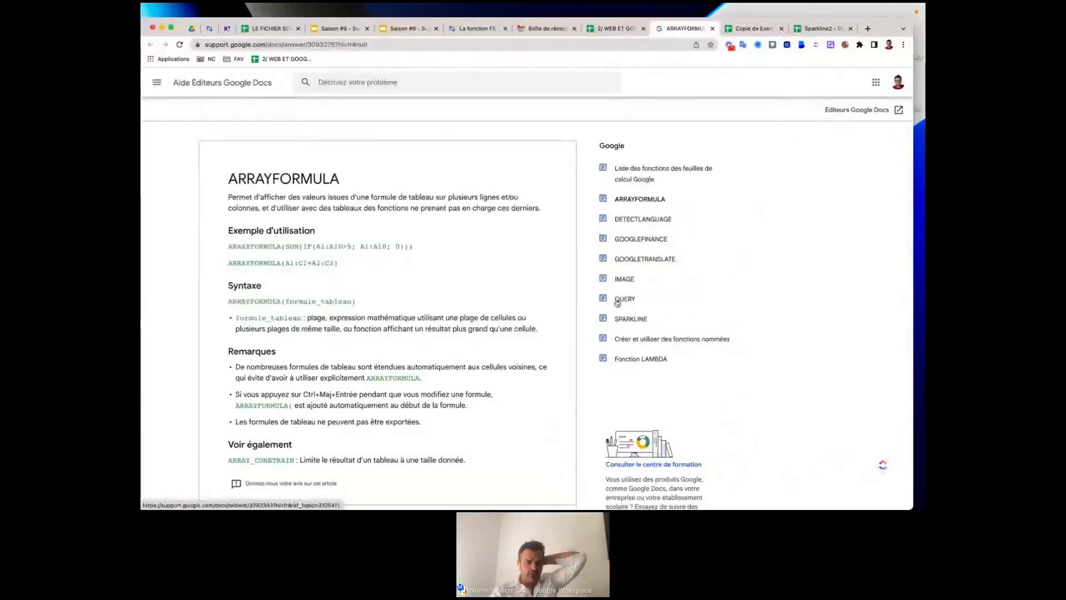
Leave the help article for the NumAgora forum, then go back twice to the Numeriblog home page.
scroll(330, 320, "down", 3)
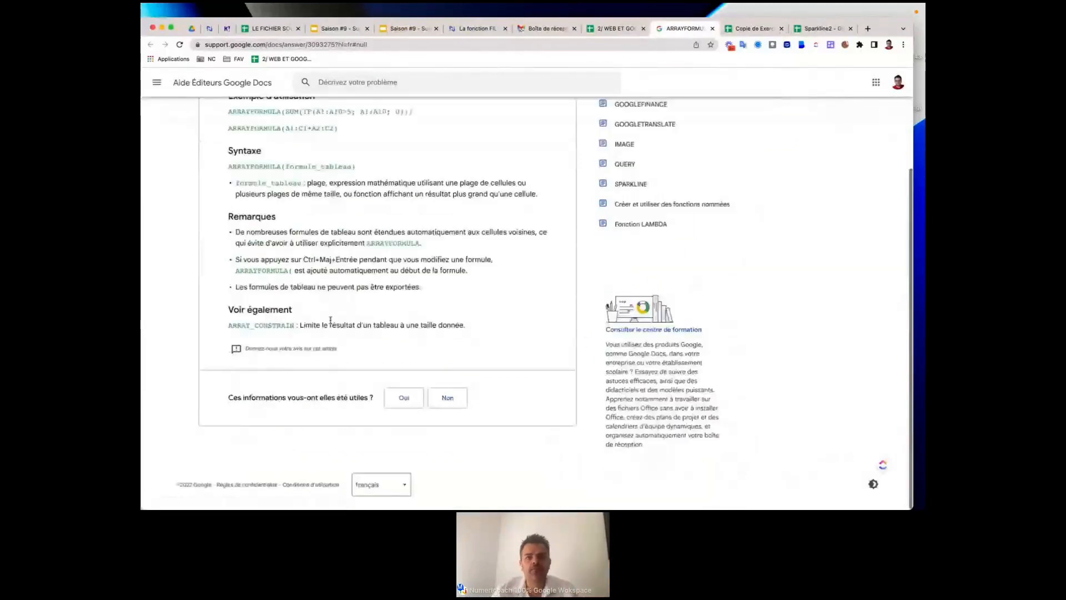
scroll(331, 320, "up", 3)
scroll(331, 323, "down", 1)
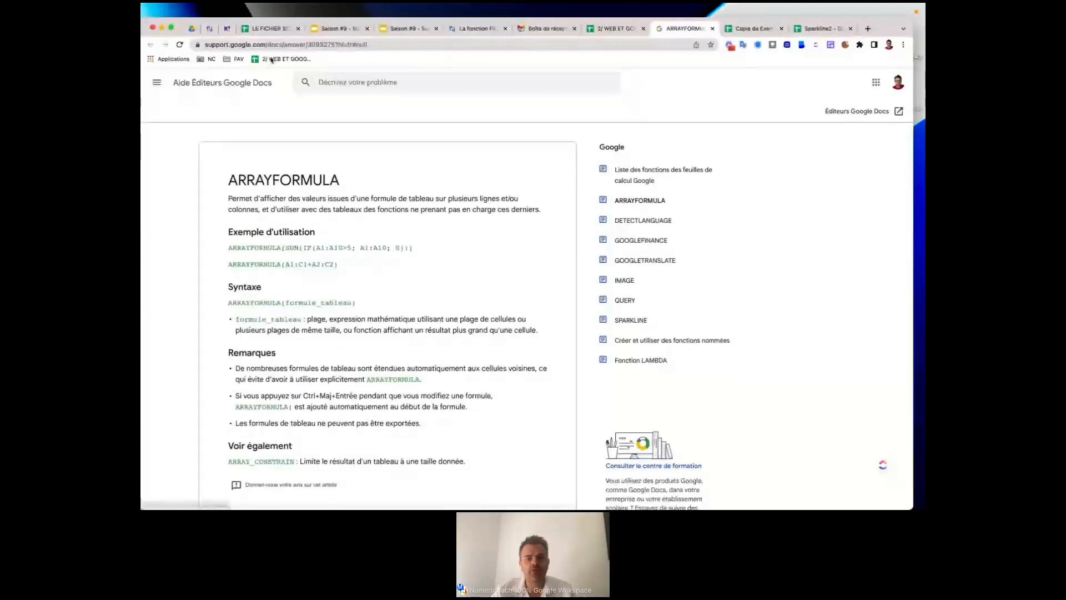
left_click(210, 29)
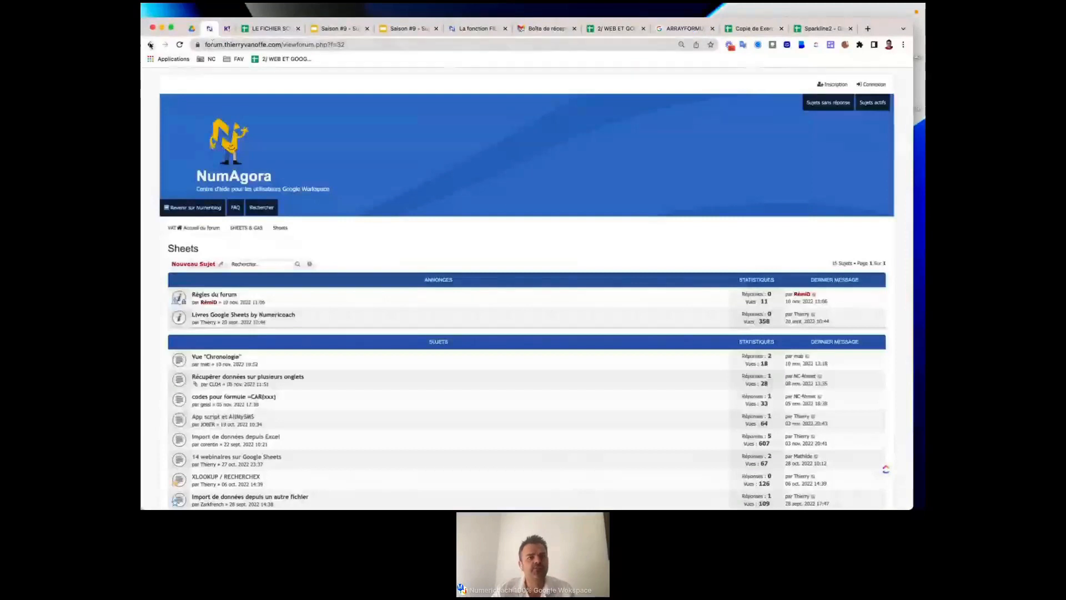
left_click(151, 45)
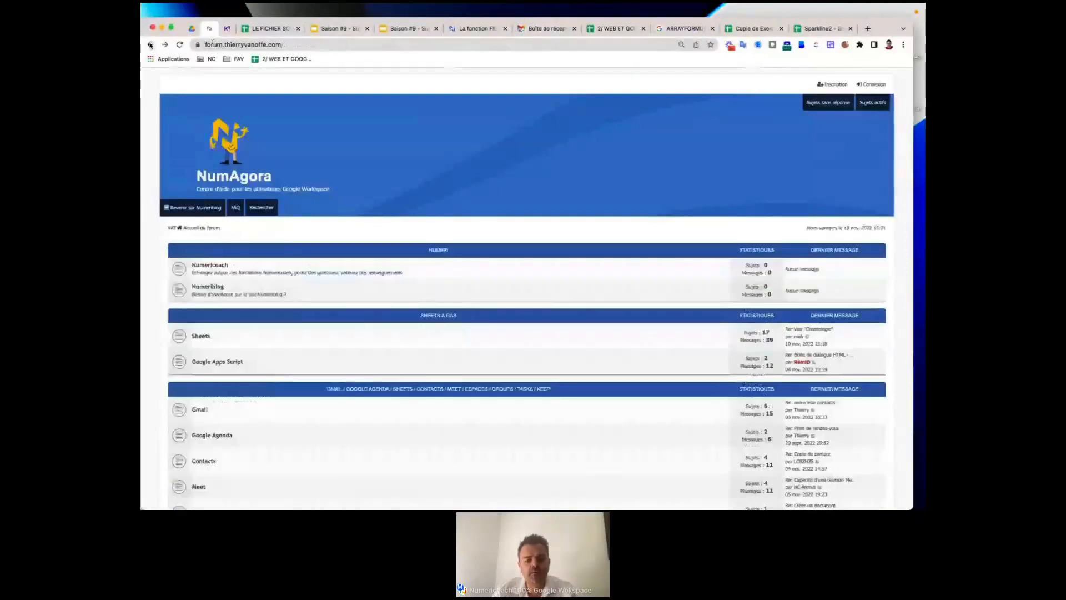
left_click(150, 45)
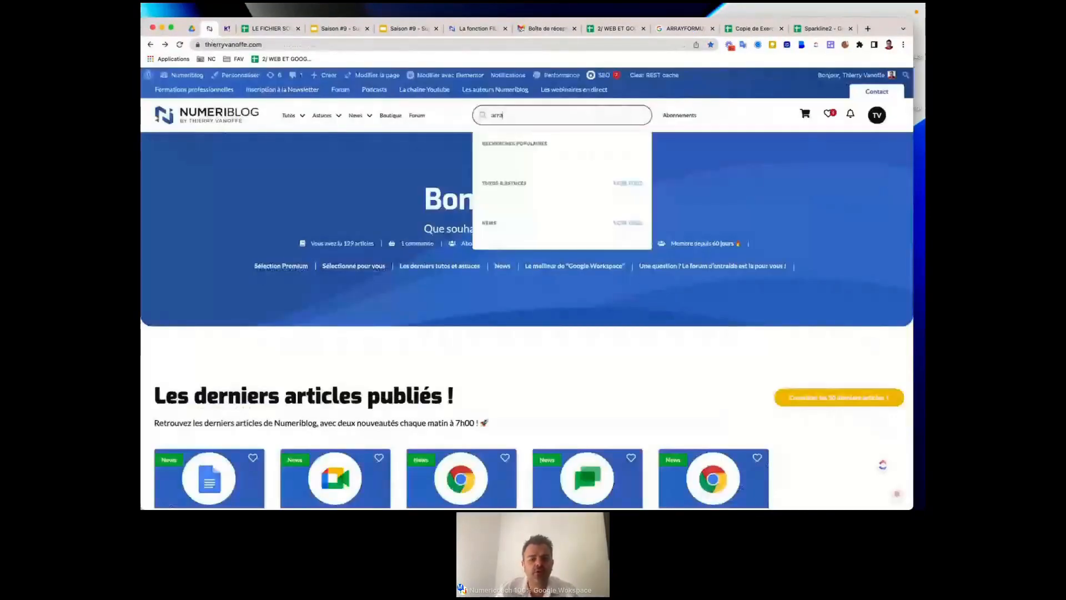
Search Numeriblog for 'arrayformula', dismissing the webinar popup along the way.
type("yform")
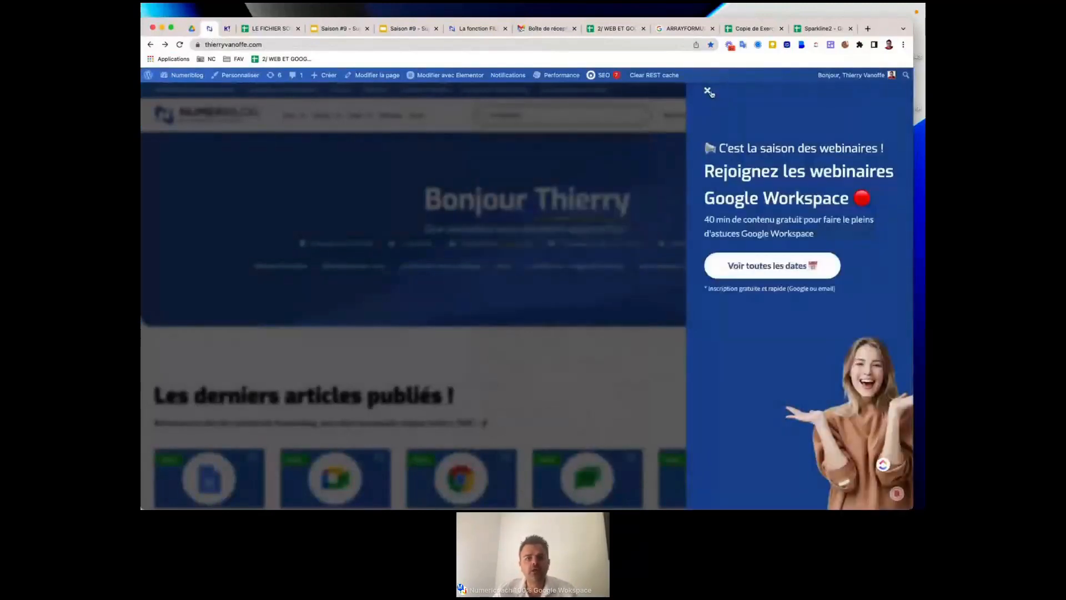
left_click(709, 92)
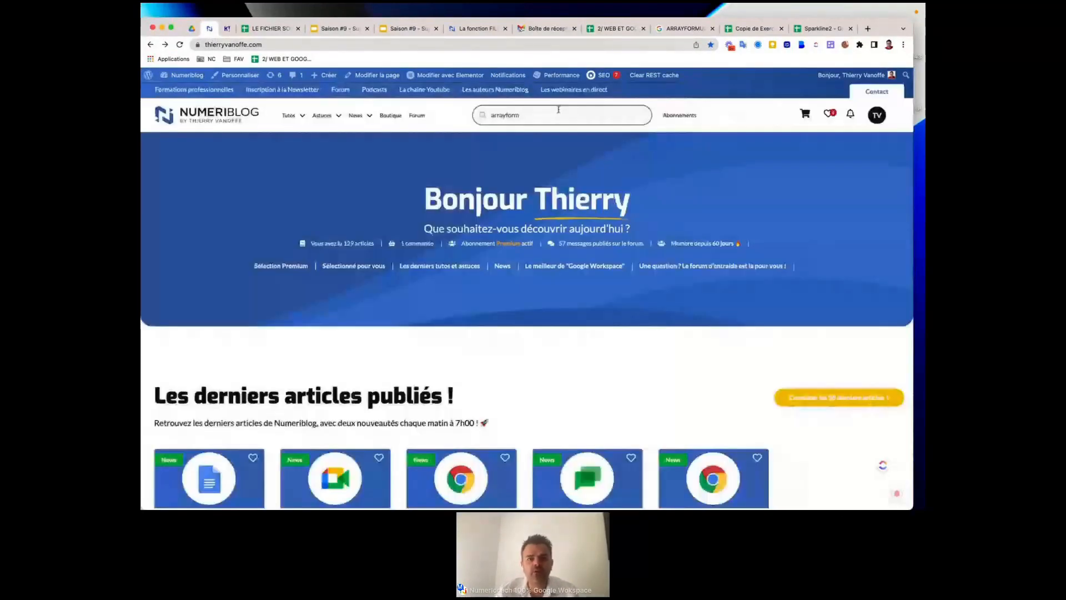
left_click(559, 109)
type("ula")
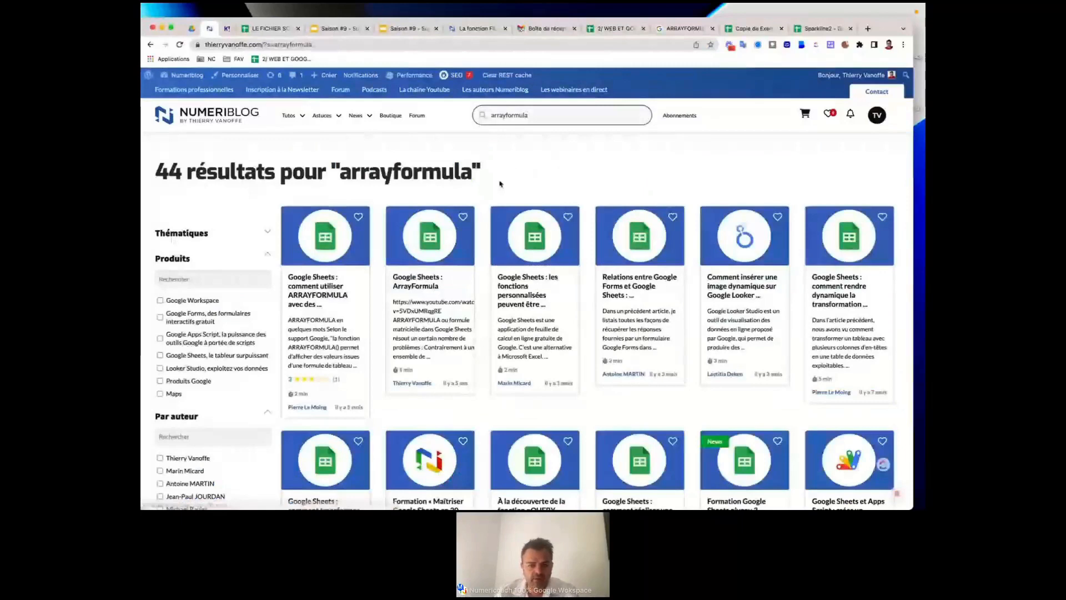
Scroll through the 44 arrayformula result articles and select the page address.
scroll(489, 383, "down", 1)
scroll(489, 383, "down", 3)
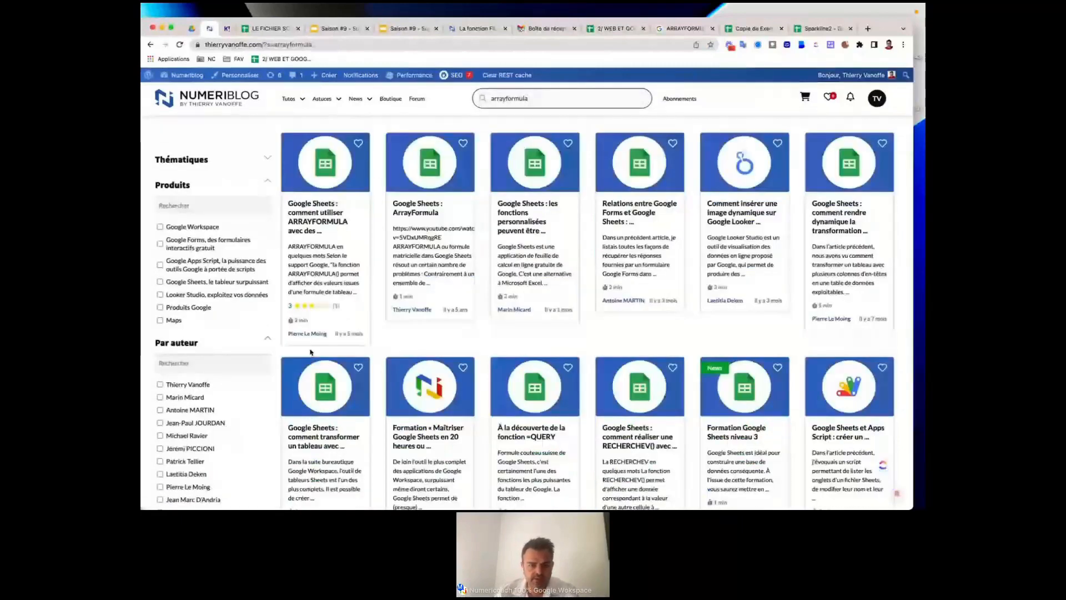
scroll(563, 355, "down", 5)
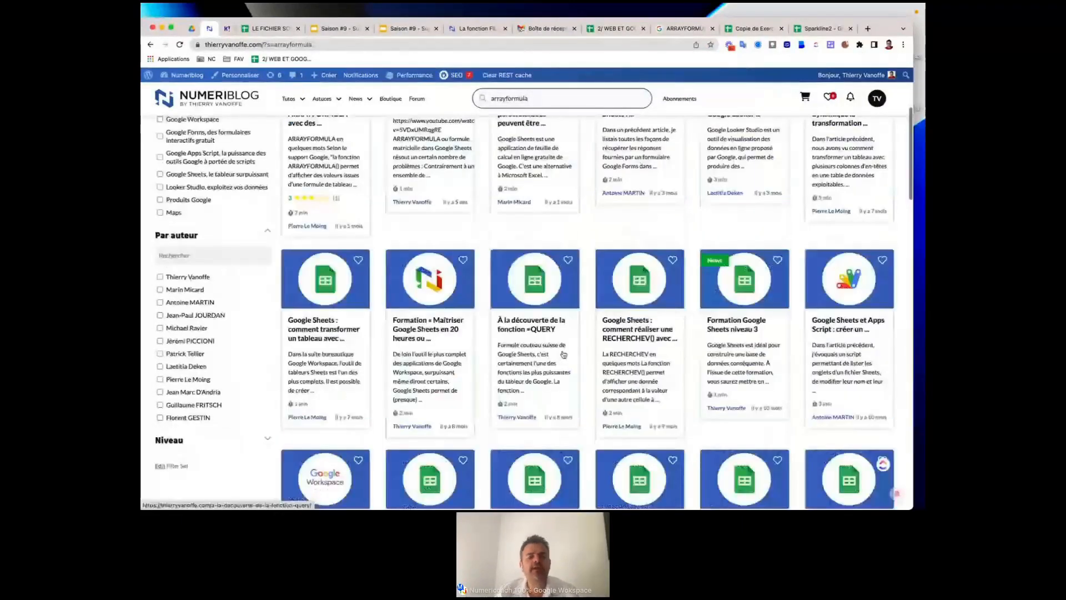
scroll(564, 354, "down", 10)
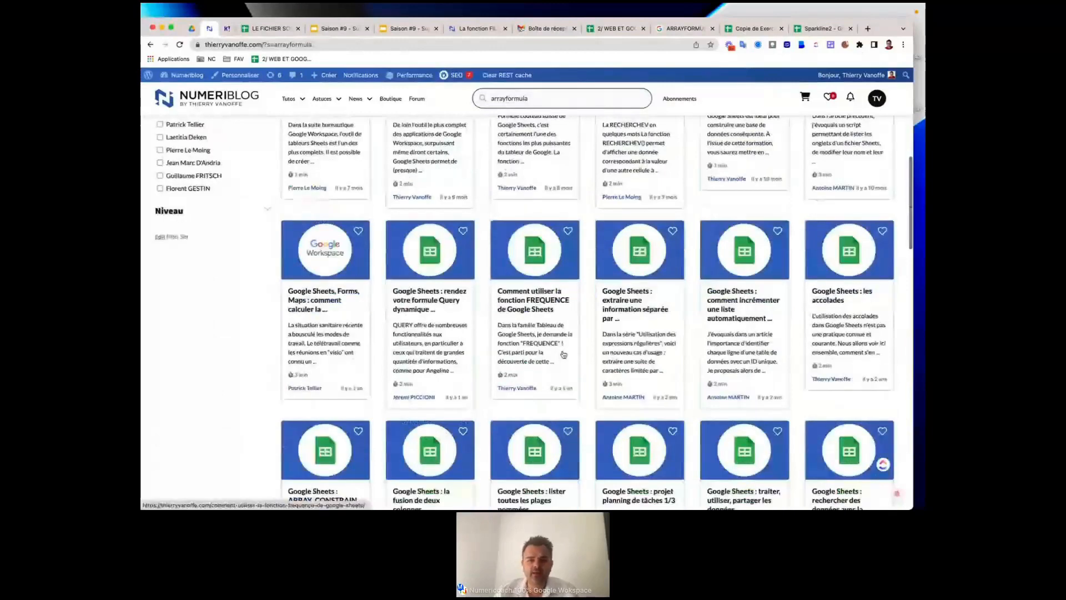
scroll(563, 354, "down", 1)
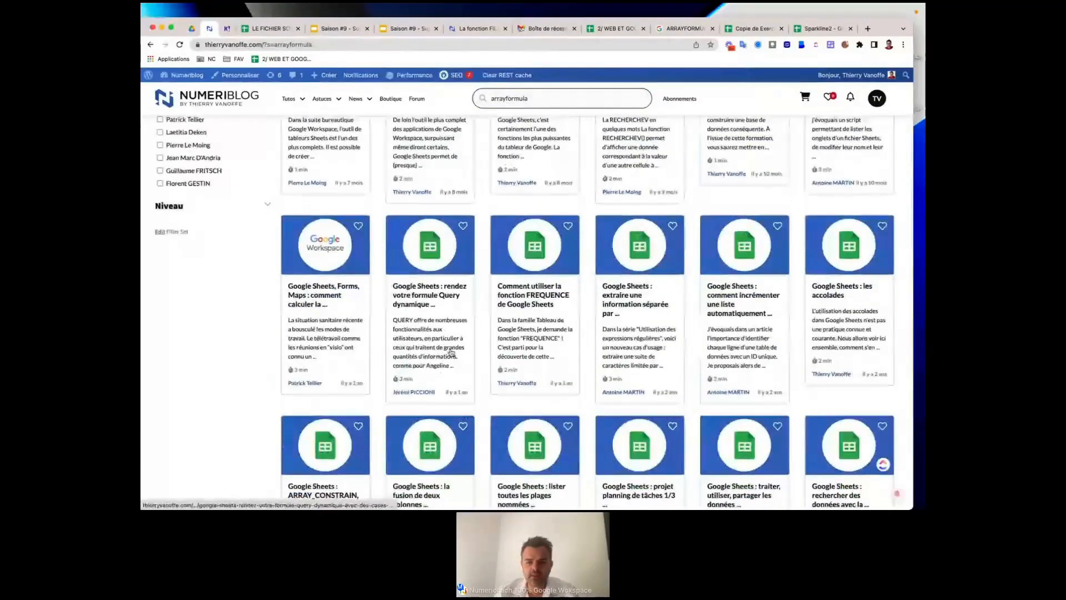
scroll(451, 351, "down", 4)
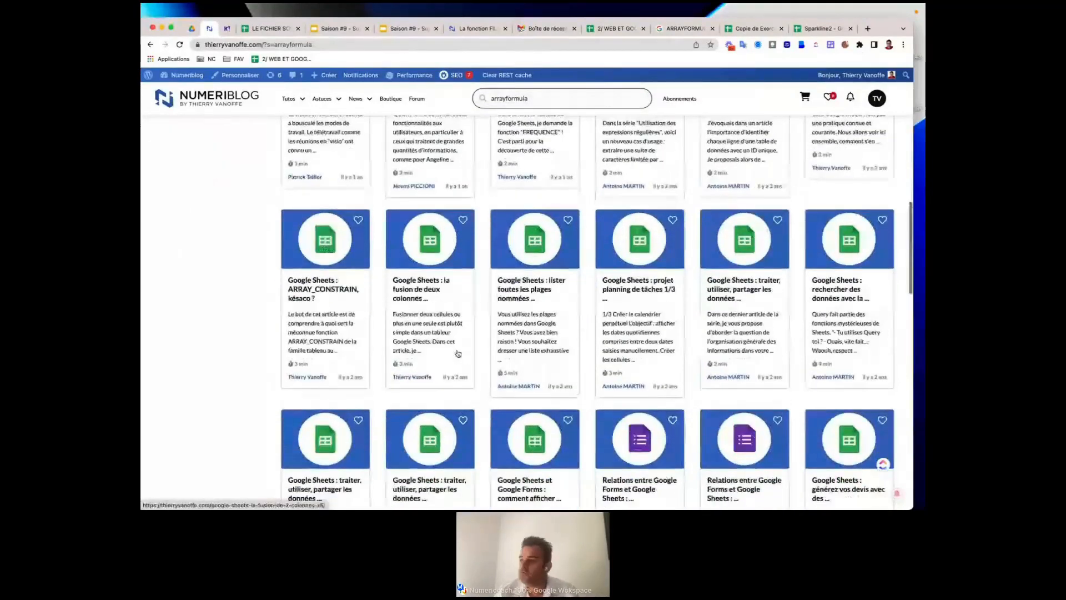
scroll(458, 353, "down", 6)
scroll(458, 353, "down", 5)
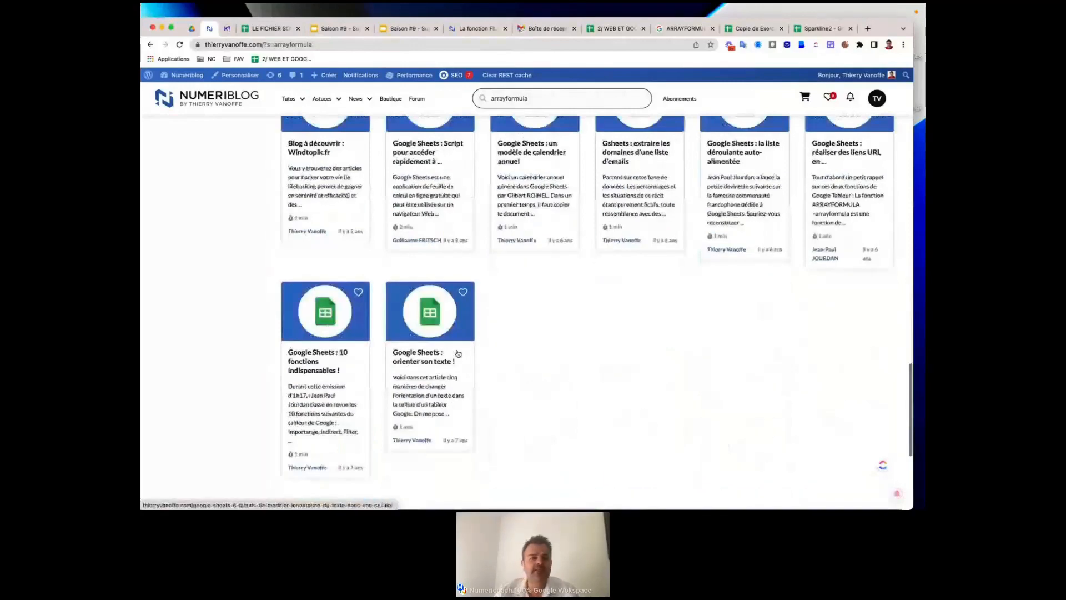
scroll(458, 353, "up", 1)
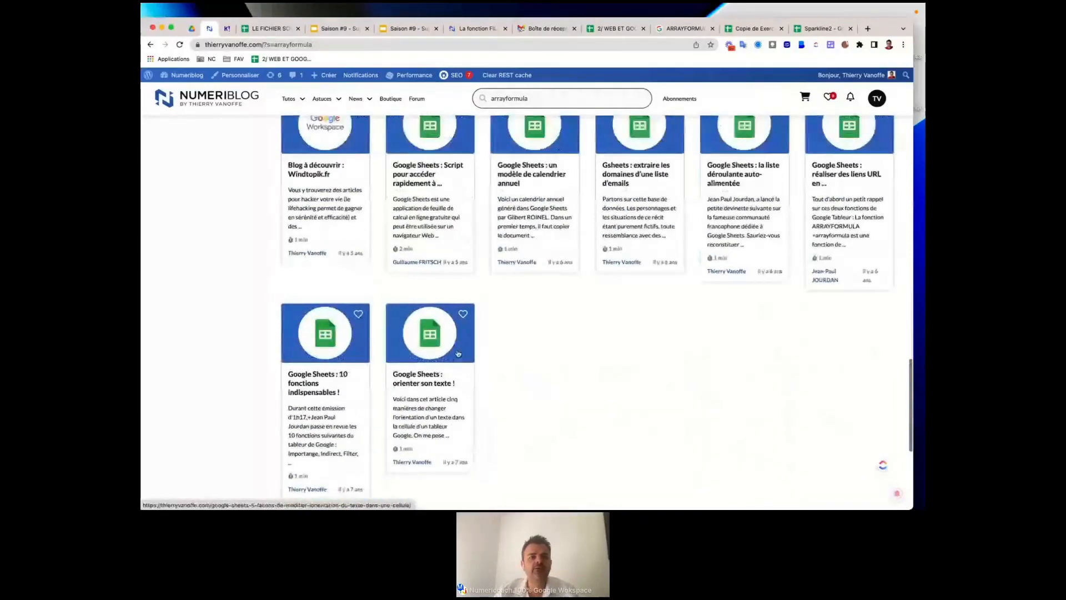
scroll(457, 353, "up", 15)
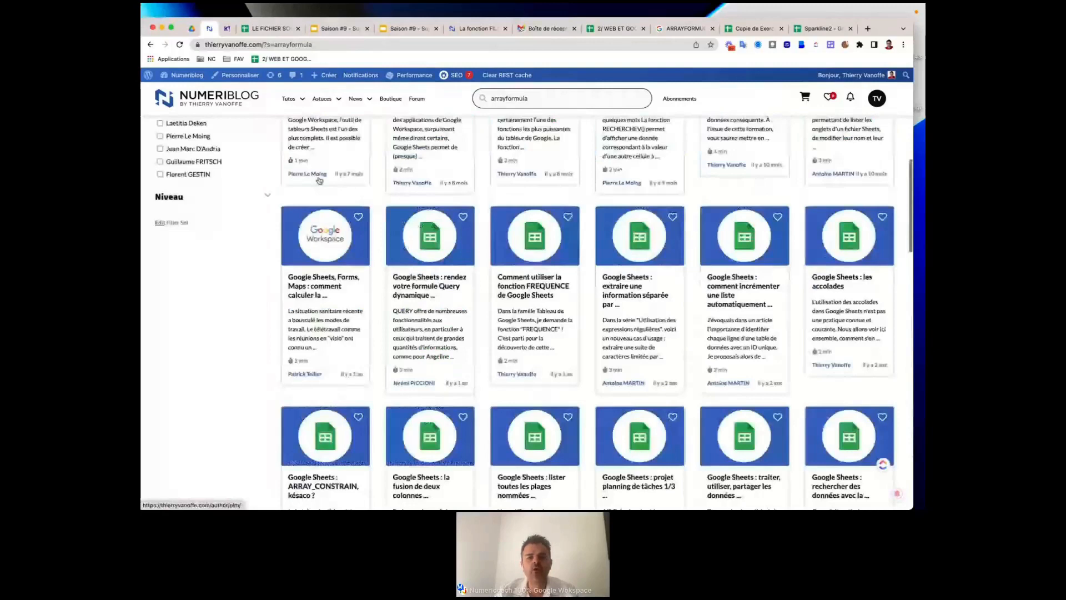
scroll(319, 181, "up", 8)
left_click(273, 45)
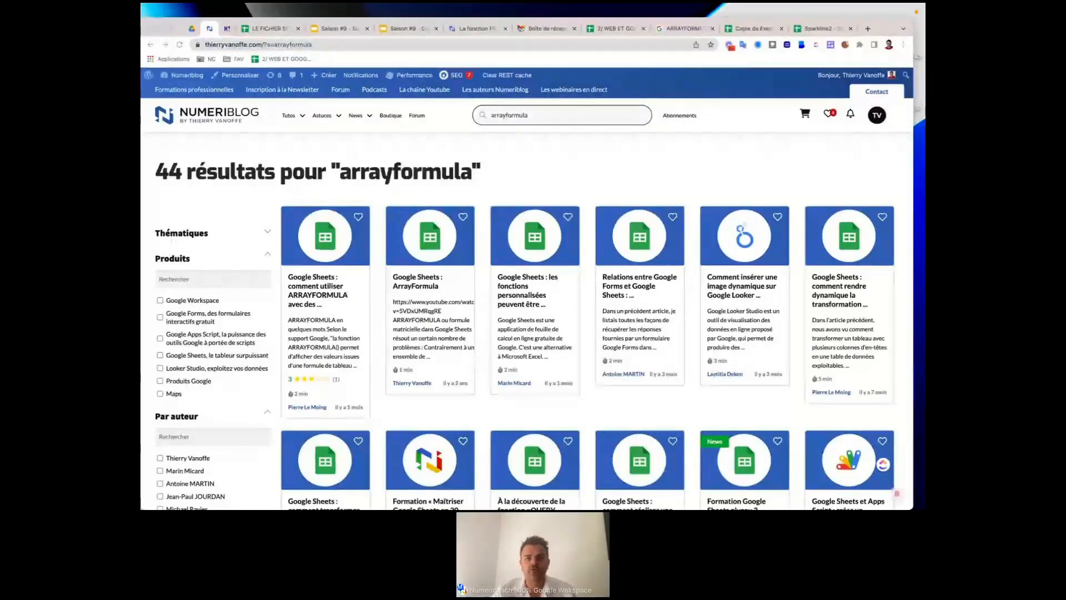
Back in the workbook, close the help panel, cancel the =arrayf edit, and untick B5 on QUERY.
left_click(615, 33)
left_click(340, 500)
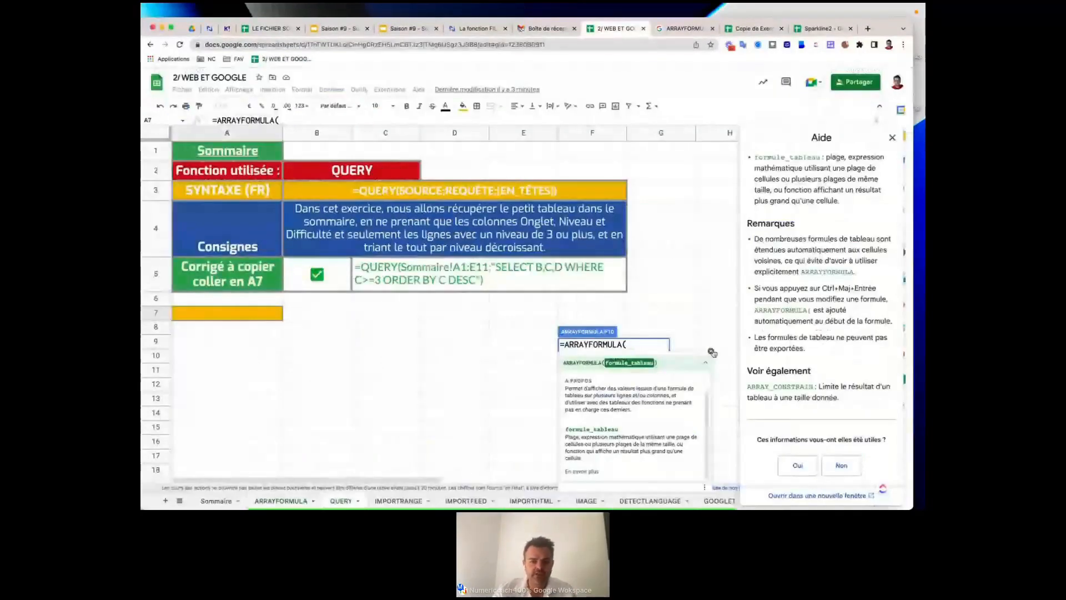
left_click(895, 137)
left_click(592, 370)
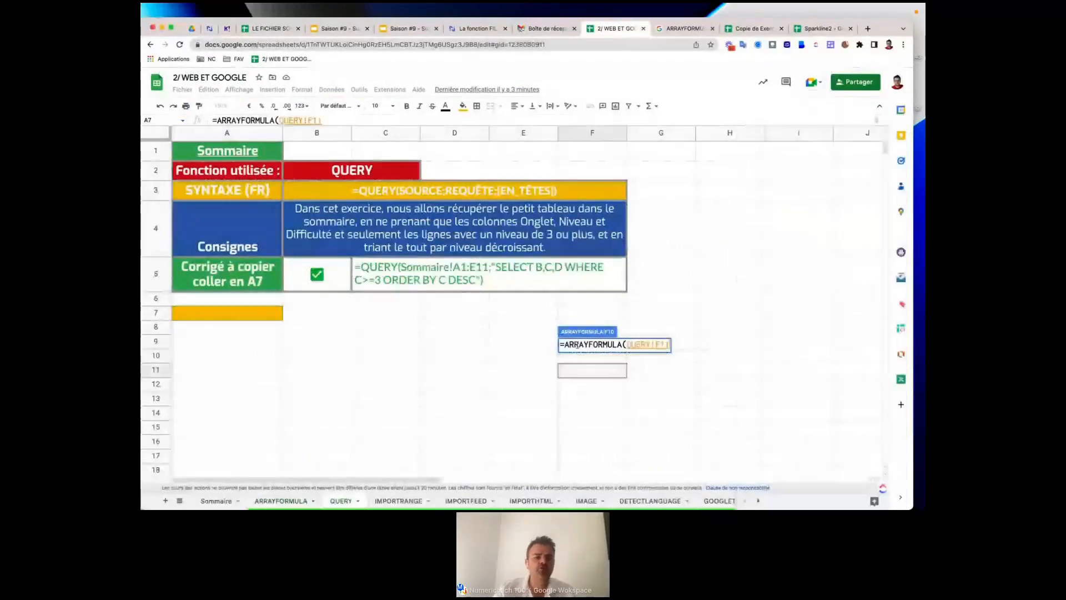
triple_click(577, 346)
key("Escape")
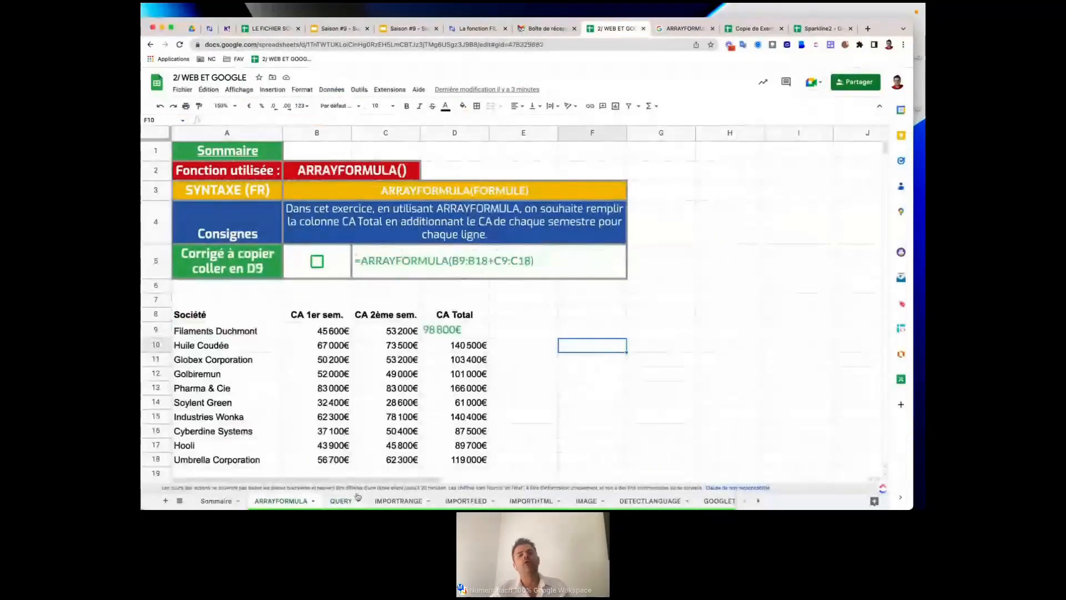
left_click(341, 500)
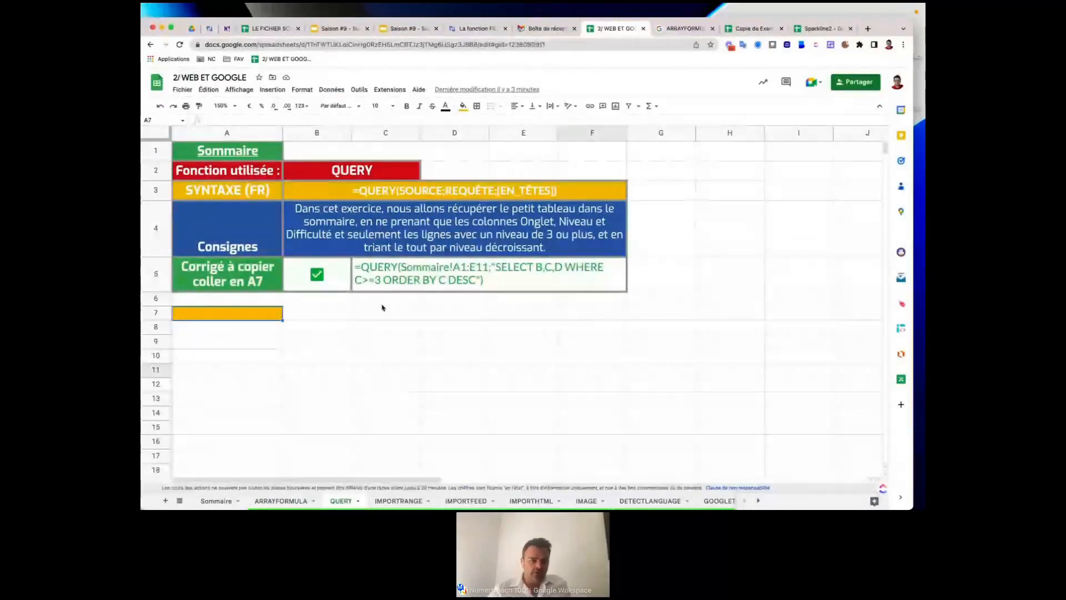
left_click(313, 277)
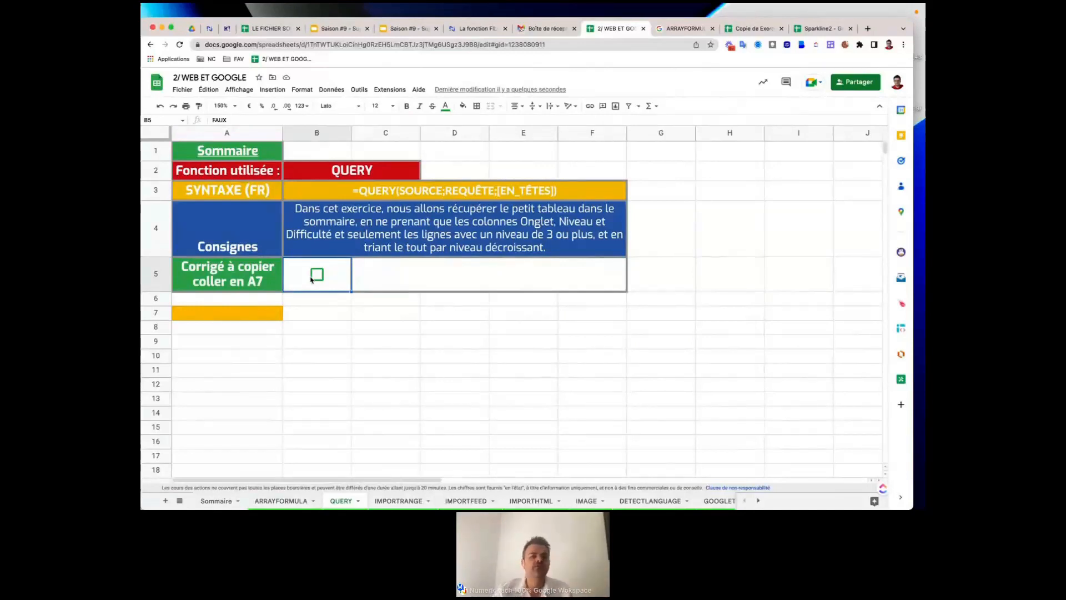
View the Sommaire source table, then tick B5 on QUERY to reveal the corrected formula.
left_click(211, 502)
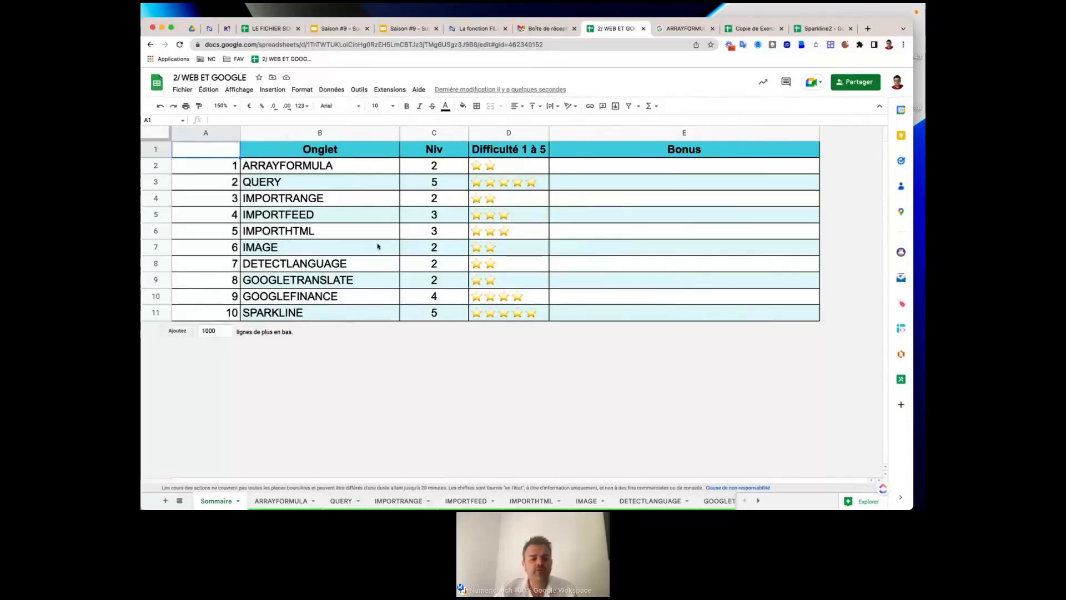
left_click(335, 501)
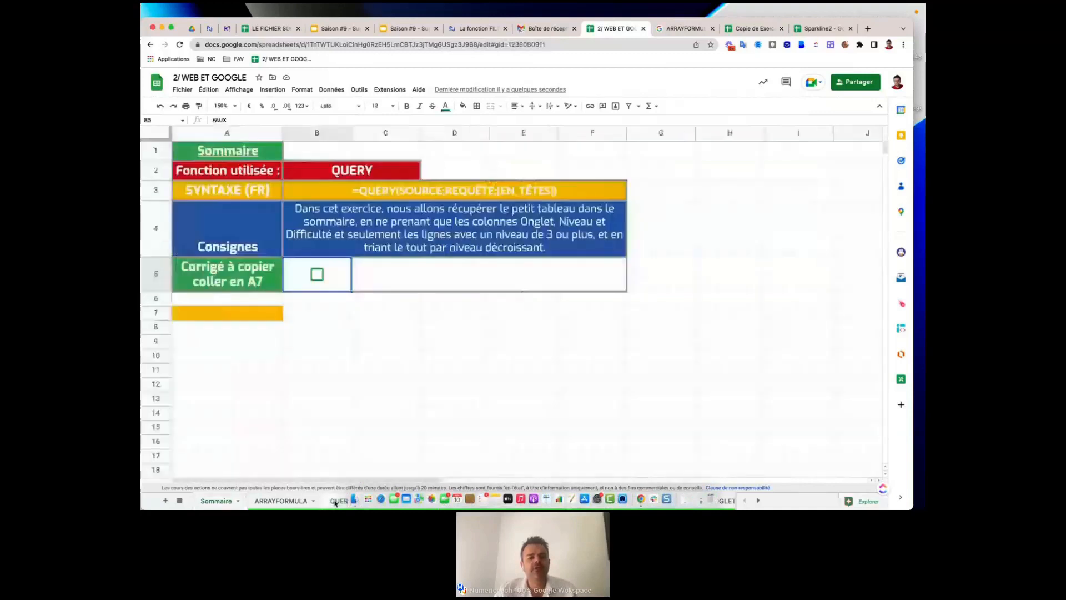
left_click(317, 274)
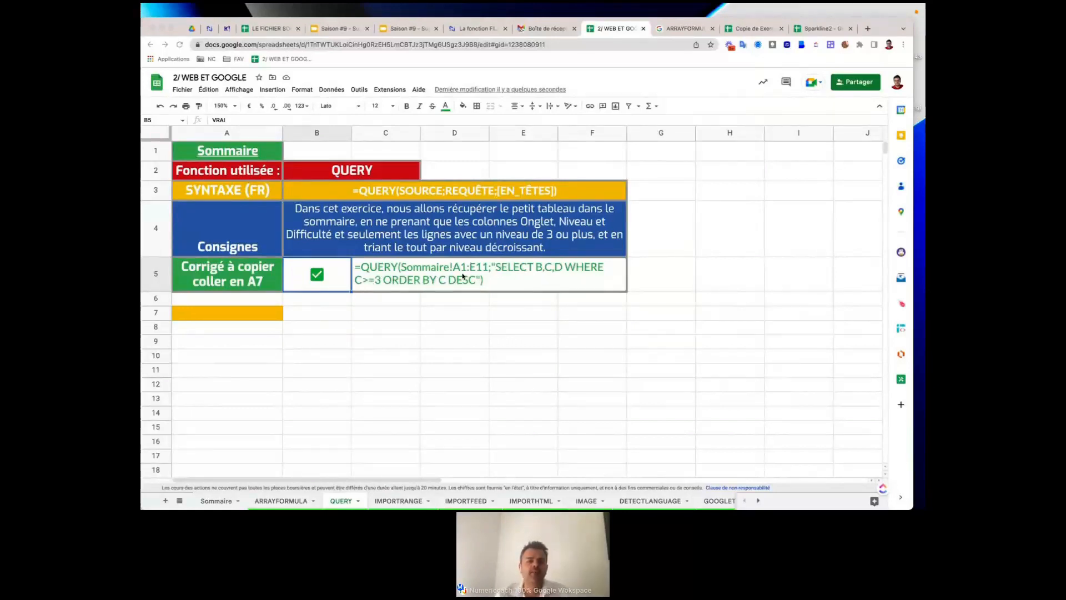
Copy the corrected QUERY formula from C5 and paste it into A7 to produce results.
triple_click(362, 265)
left_click(356, 264)
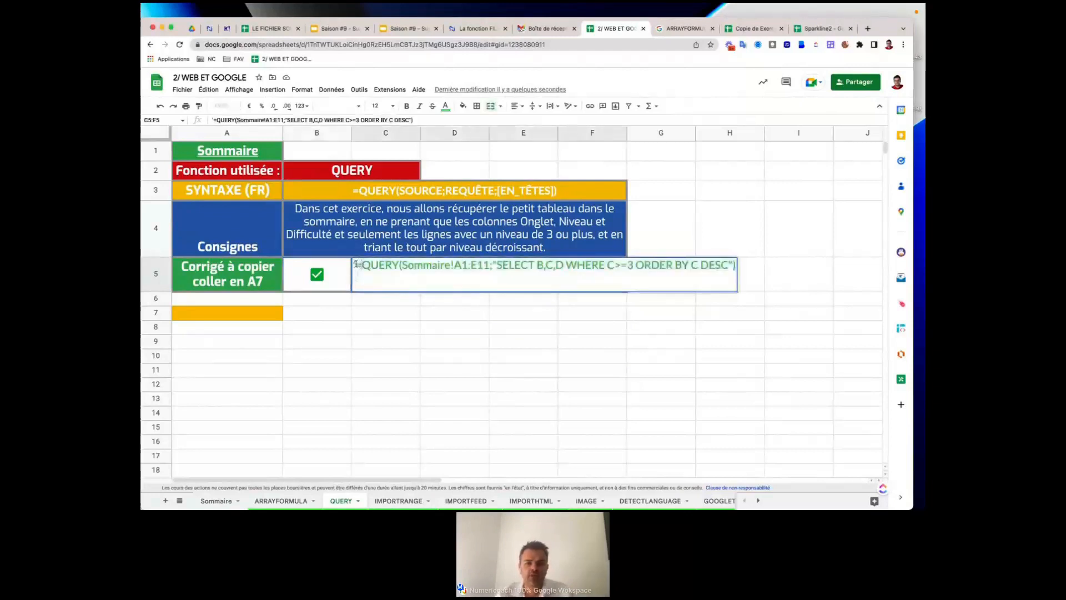
left_click_drag(356, 265, 738, 276)
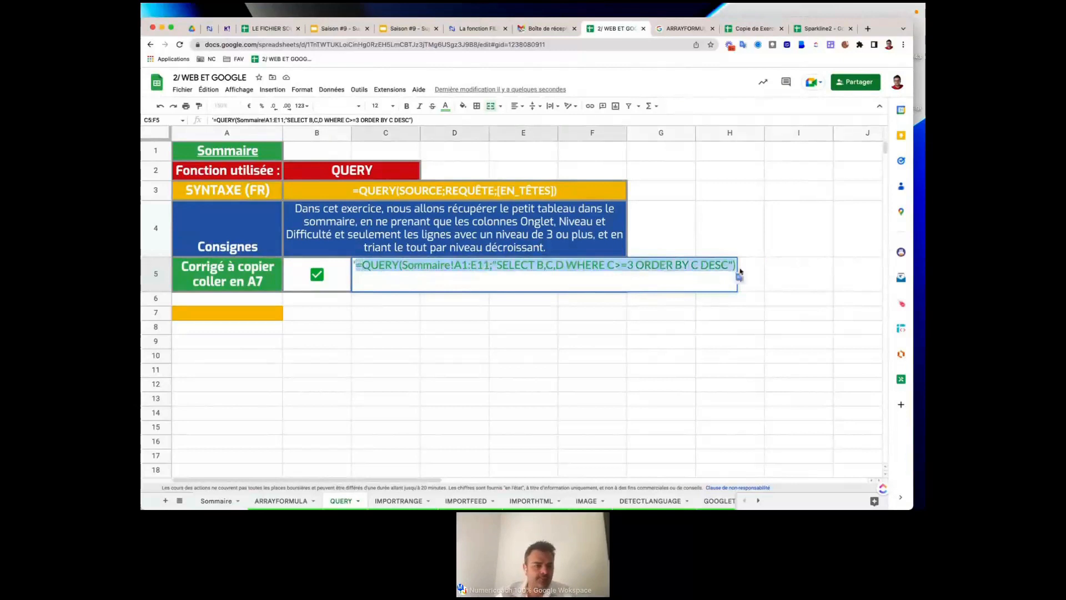
key("ctrl+c")
left_click(221, 317)
key("ctrl+v")
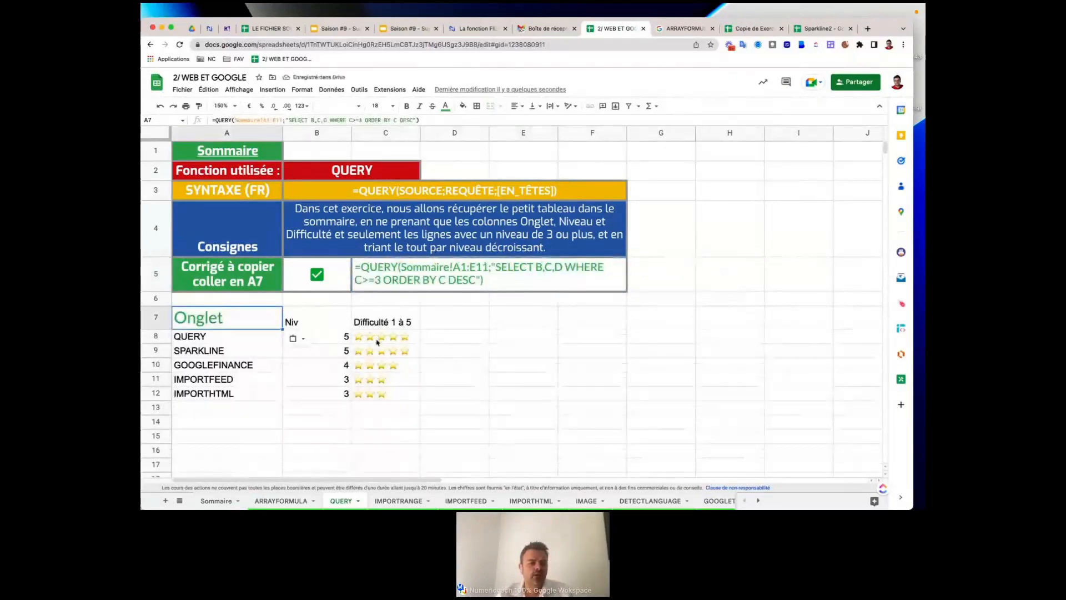
Compare the results with the Sommaire table, then switch to the Copie de Exercices workbook.
left_click(216, 502)
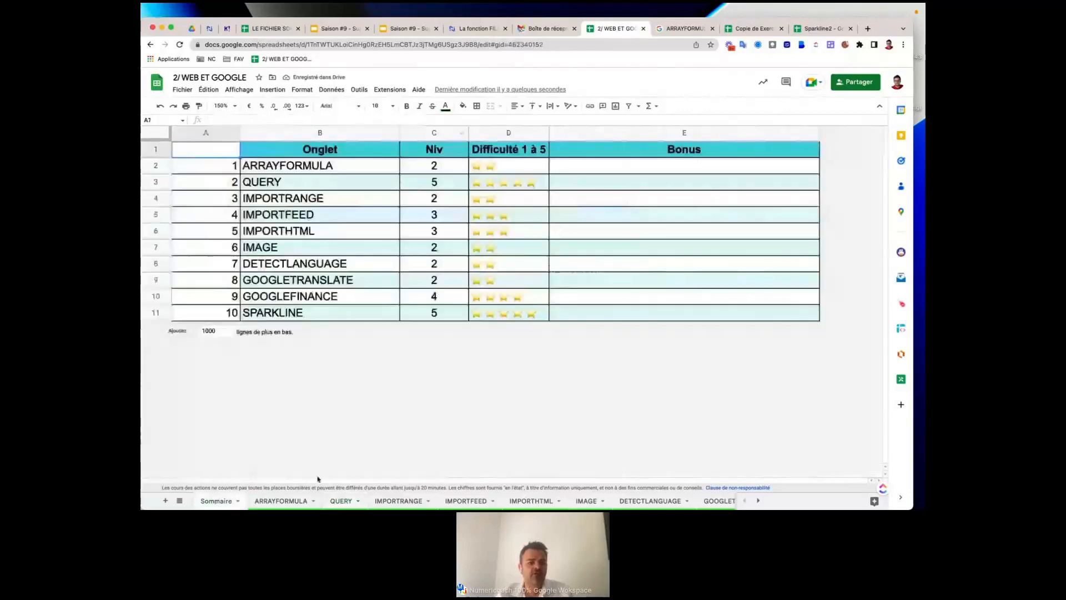
left_click(340, 501)
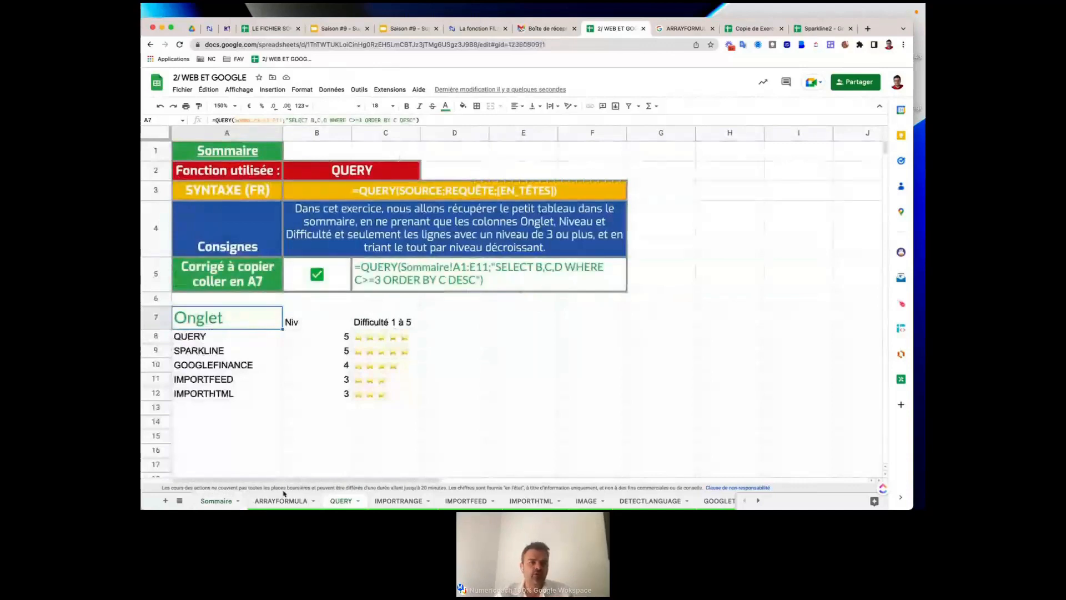
left_click(217, 501)
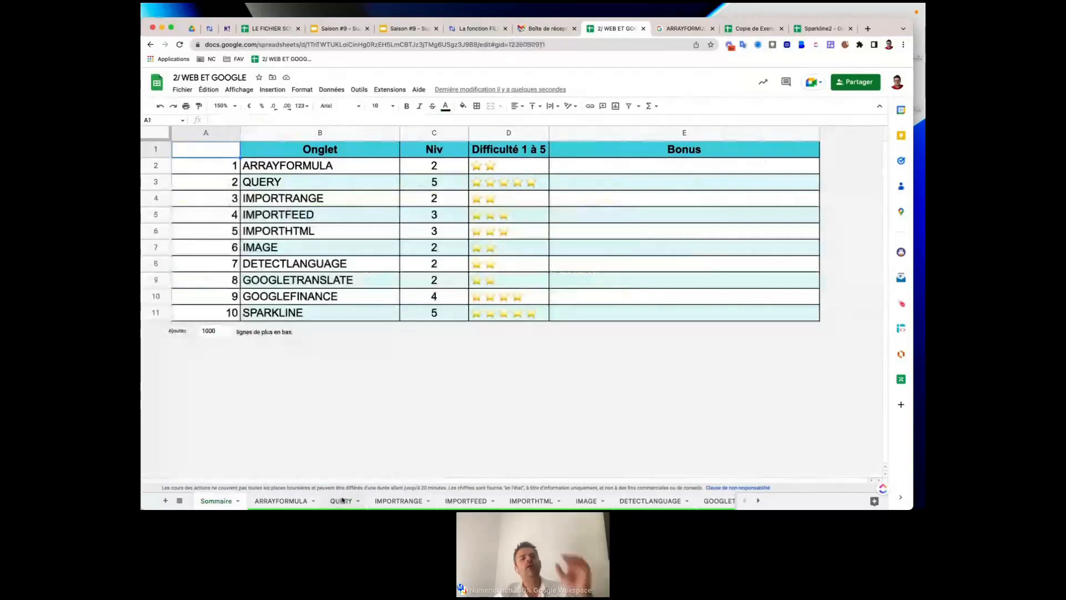
left_click(341, 500)
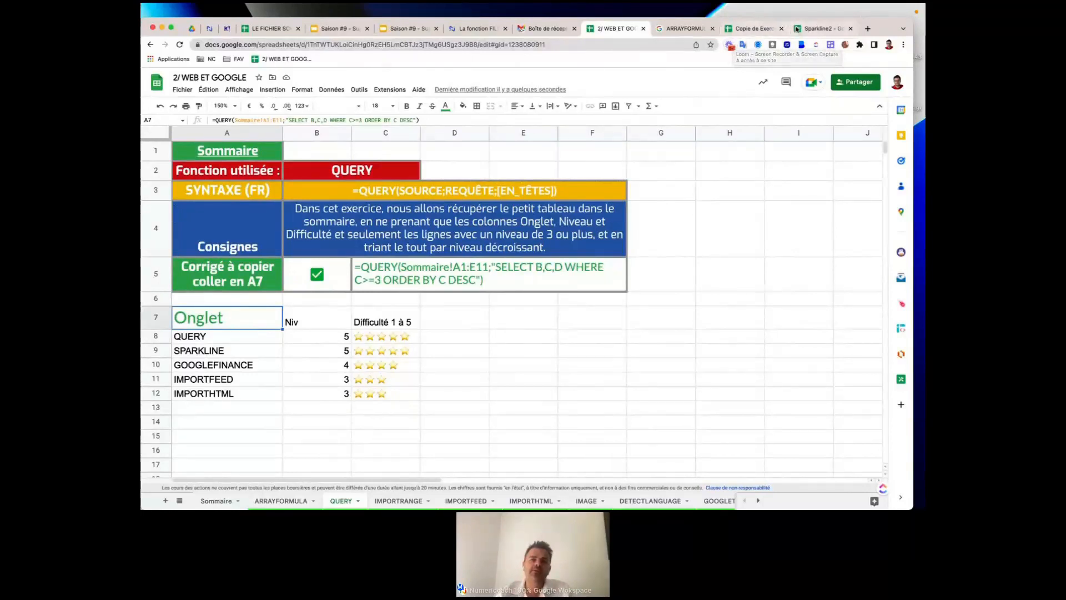
left_click(750, 30)
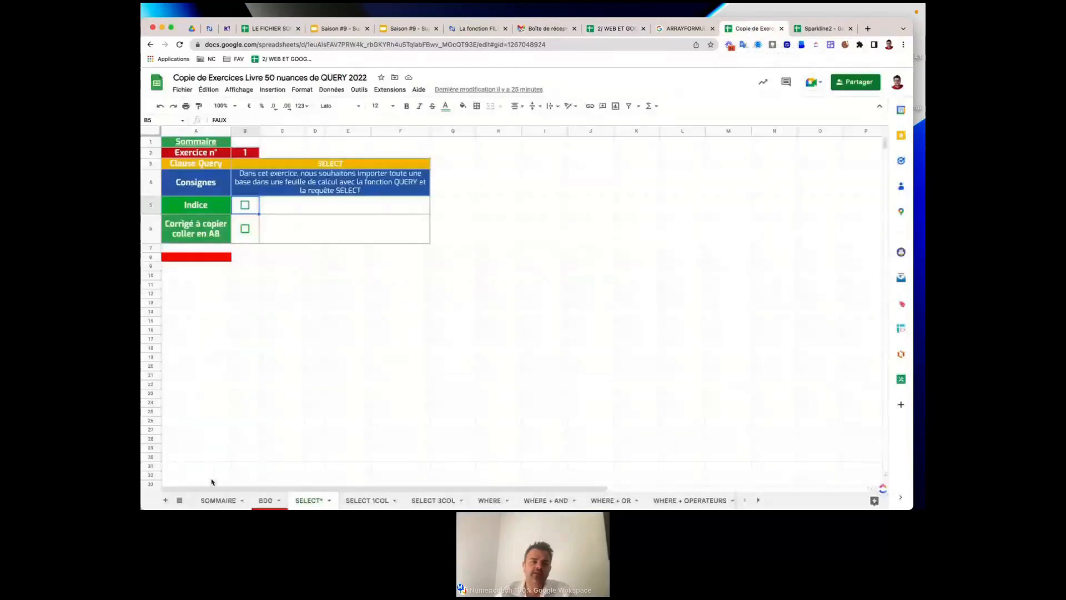
Browse the SOMMAIRE list, pointing out SELECT, WHERE, ORDER BY, TOP X and LABEL themes.
left_click(213, 499)
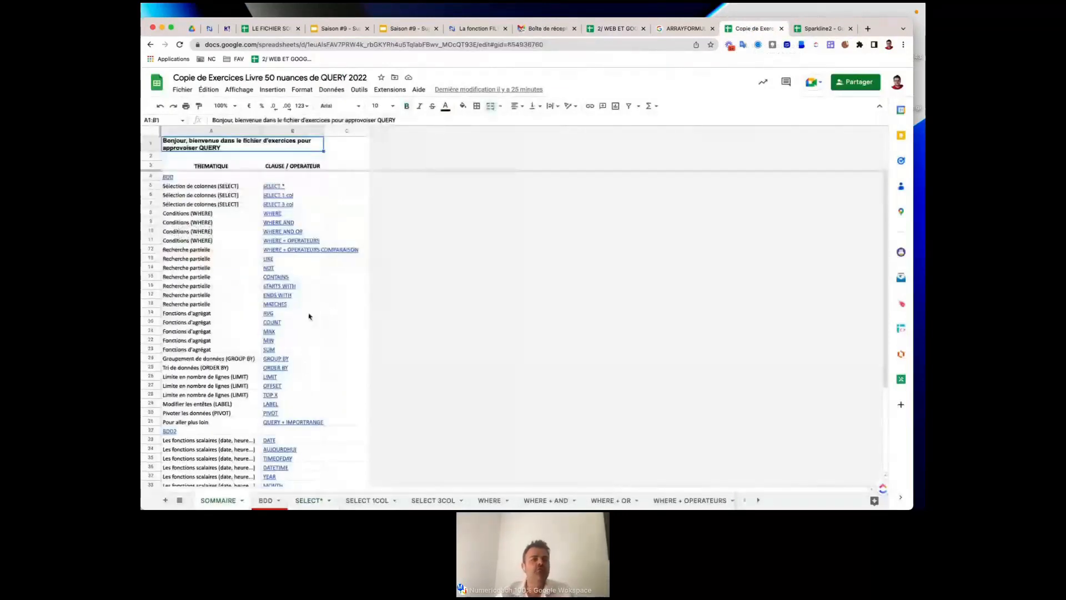
left_click(303, 196)
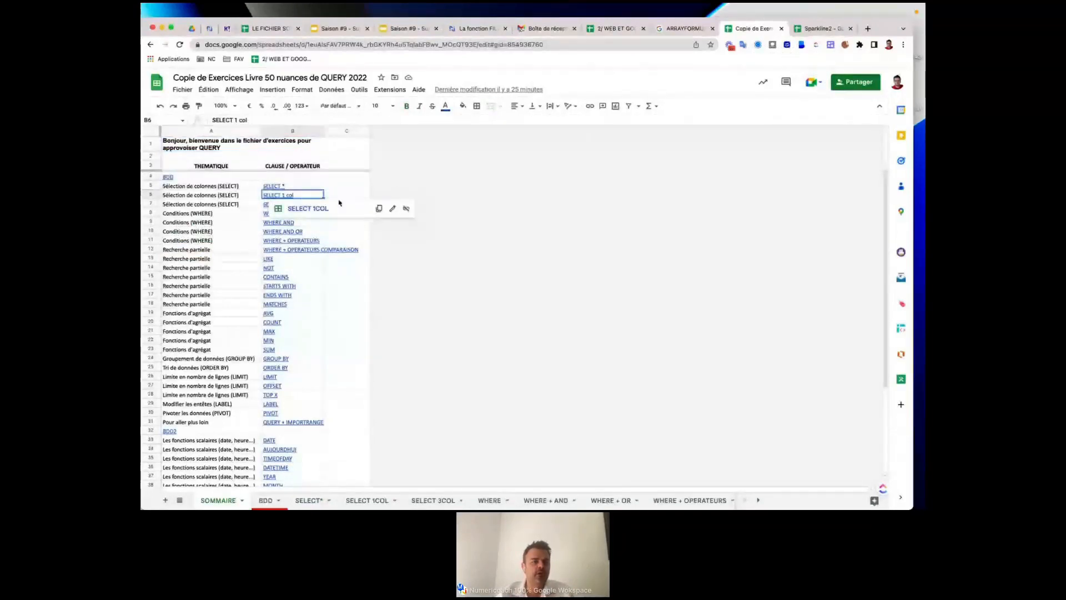
key("Down")
key("Down")
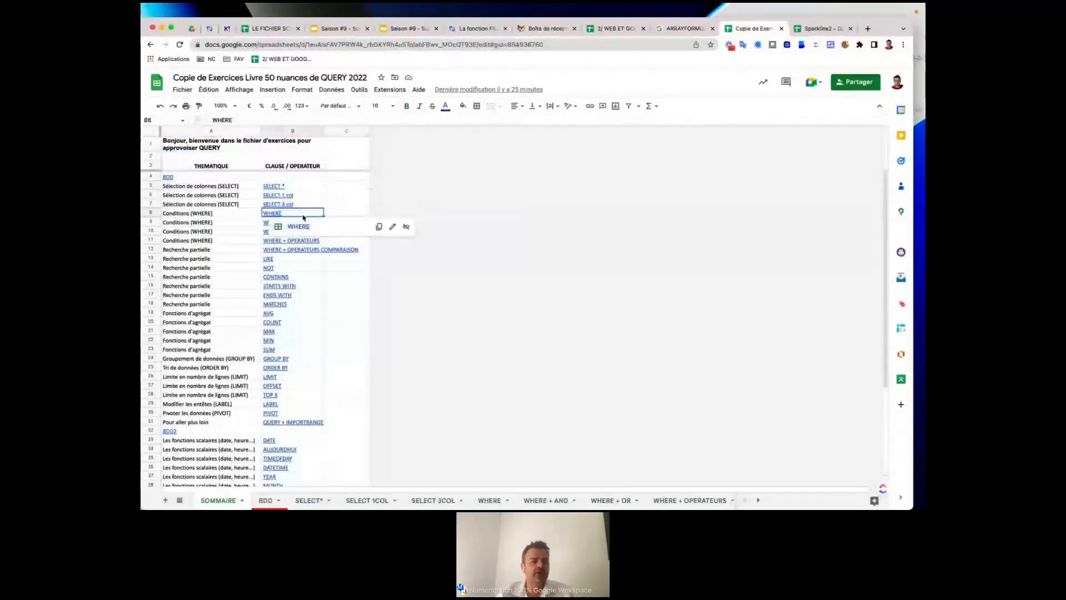
left_click(198, 249)
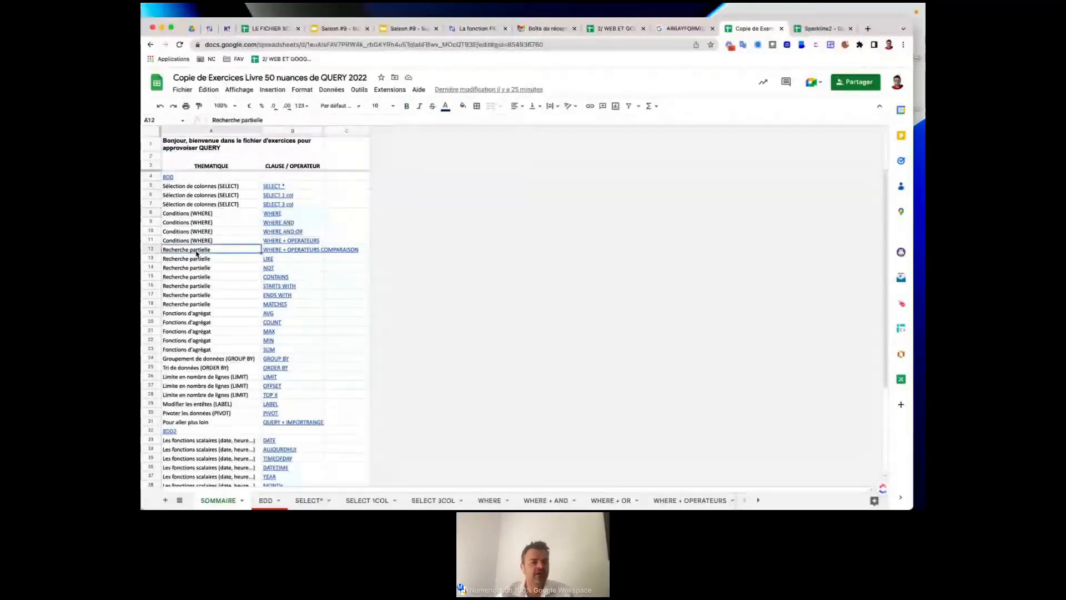
left_click(198, 312)
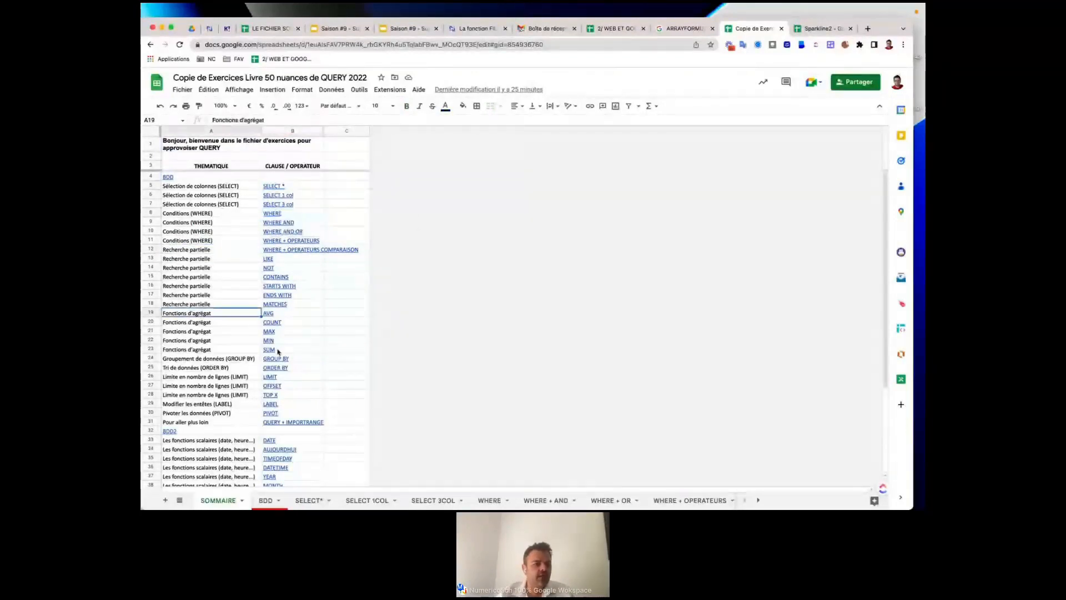
scroll(279, 336, "down", 1)
scroll(278, 351, "down", 4)
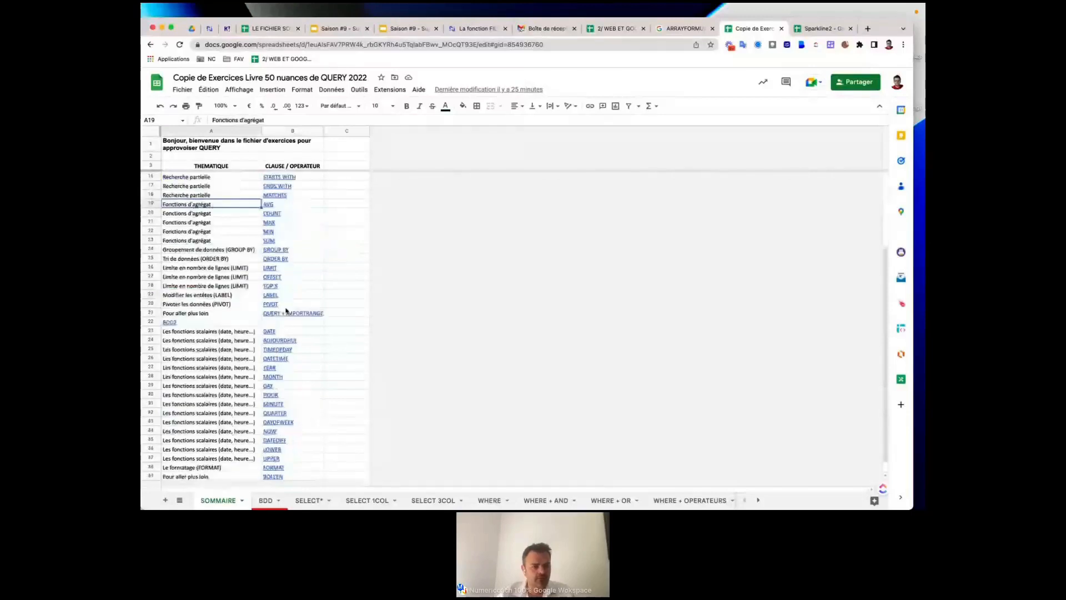
left_click(299, 259)
left_click(194, 260)
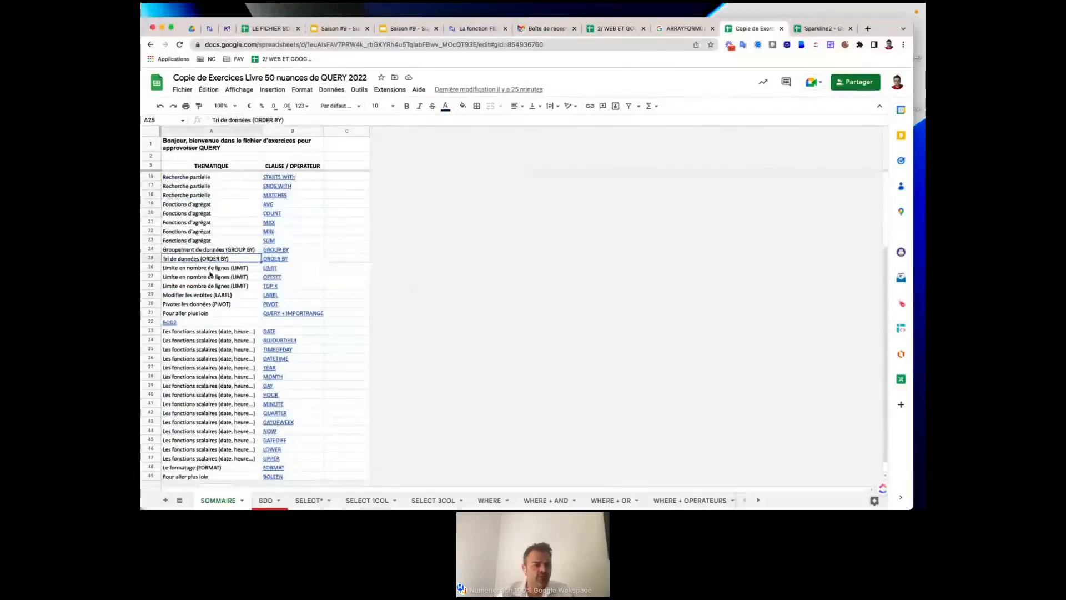
left_click(298, 288)
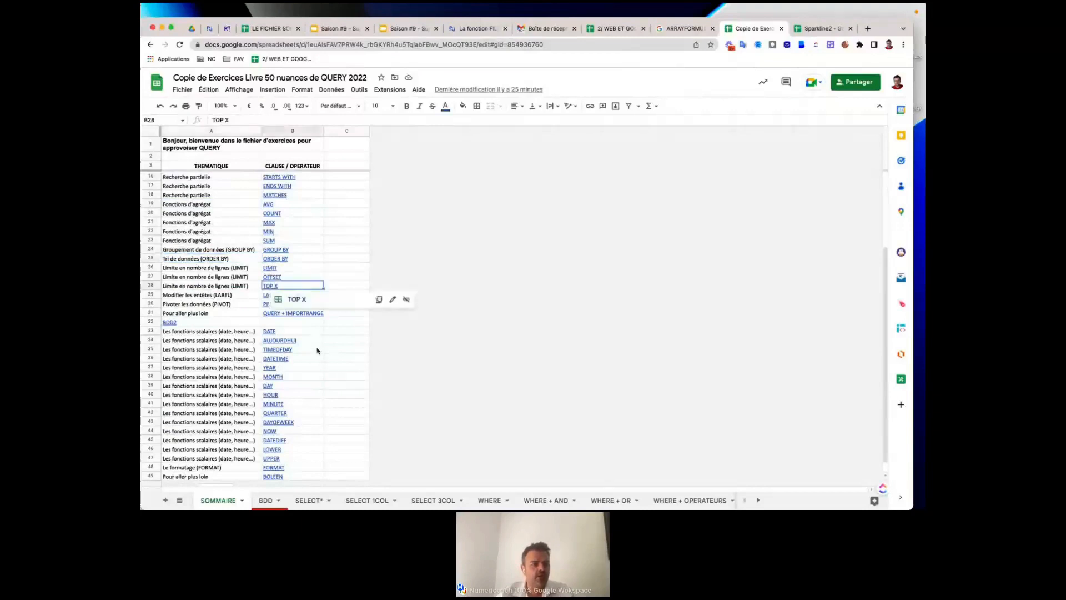
left_click(231, 296)
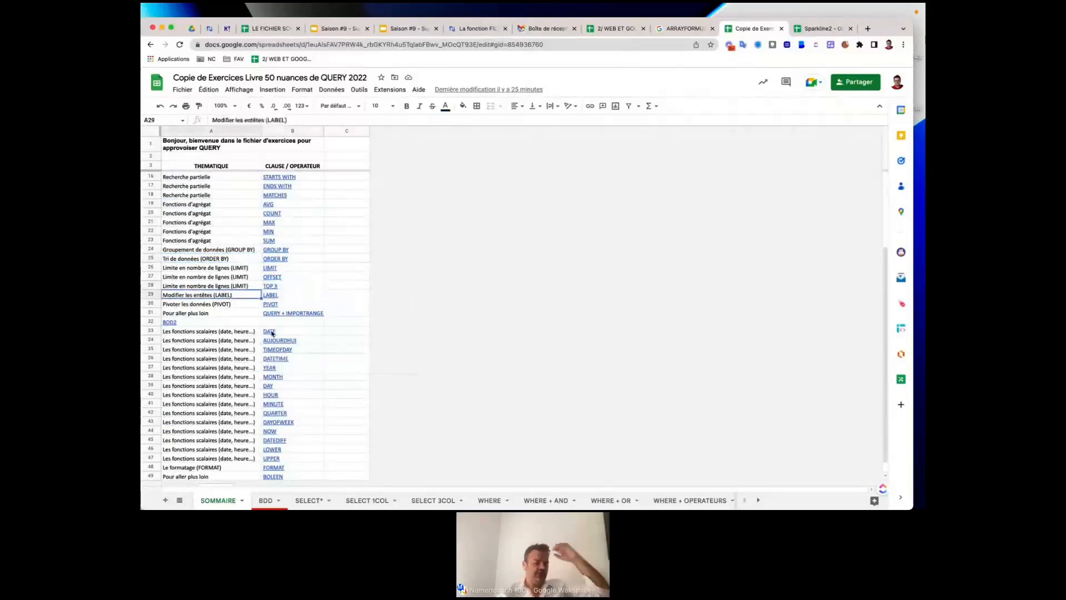
mouse_move(271, 332)
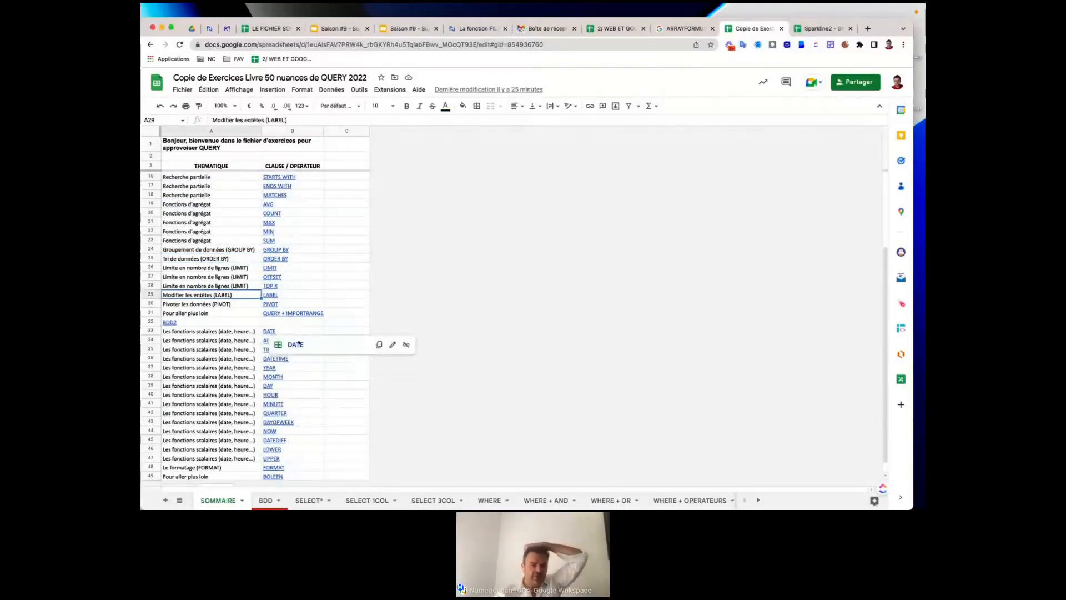
scroll(302, 416, "down", 1)
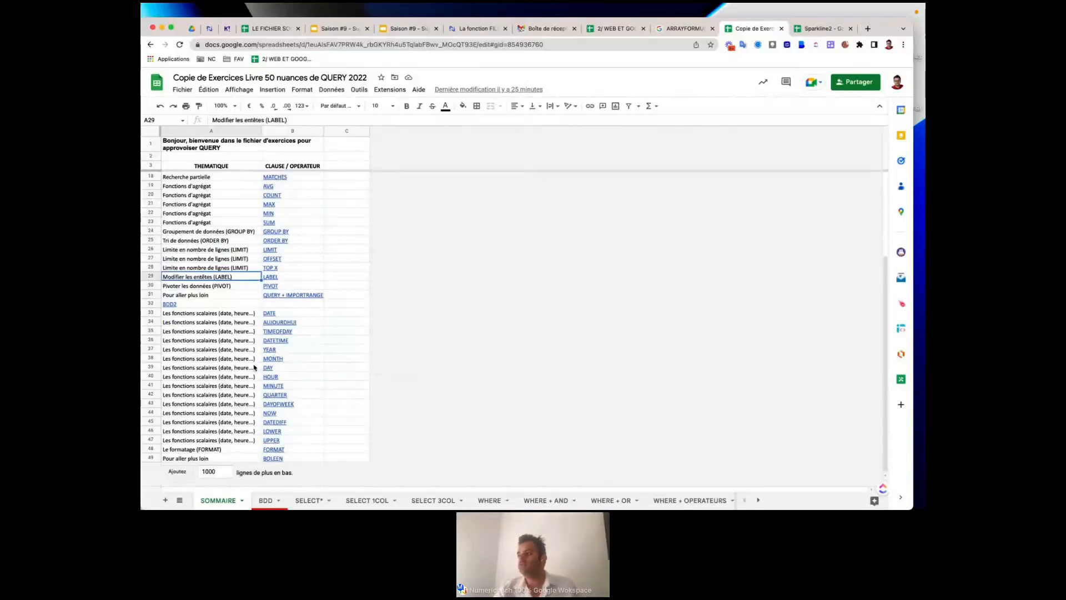
Step through SELECT*, SELECT 1COL, SELECT 3COL and WHERE to DATEDIFF, toggling its B5 hint off.
left_click(312, 498)
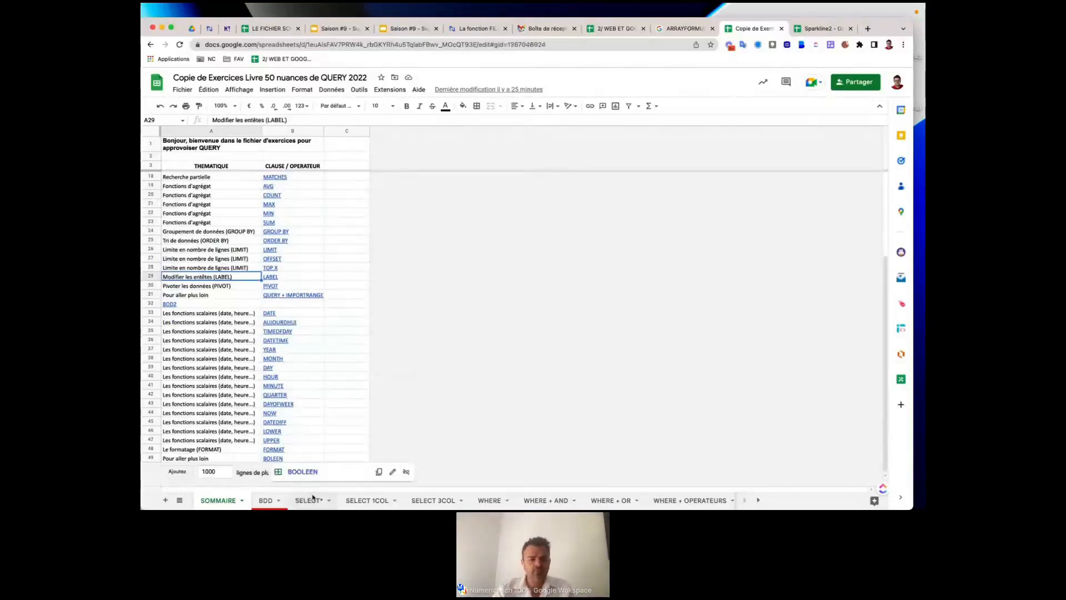
left_click(366, 500)
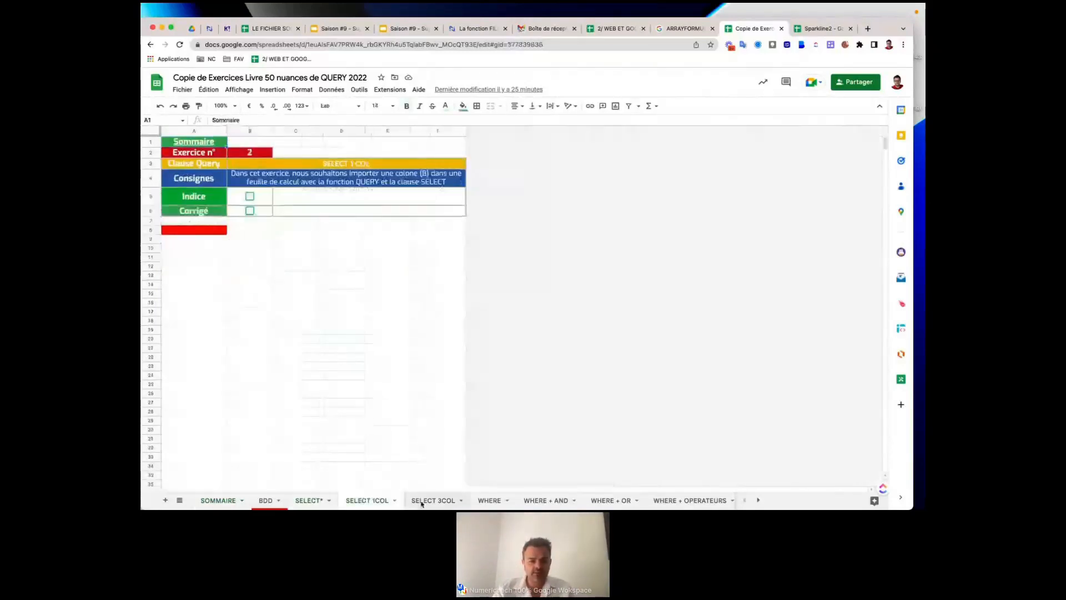
left_click(422, 501)
left_click(489, 500)
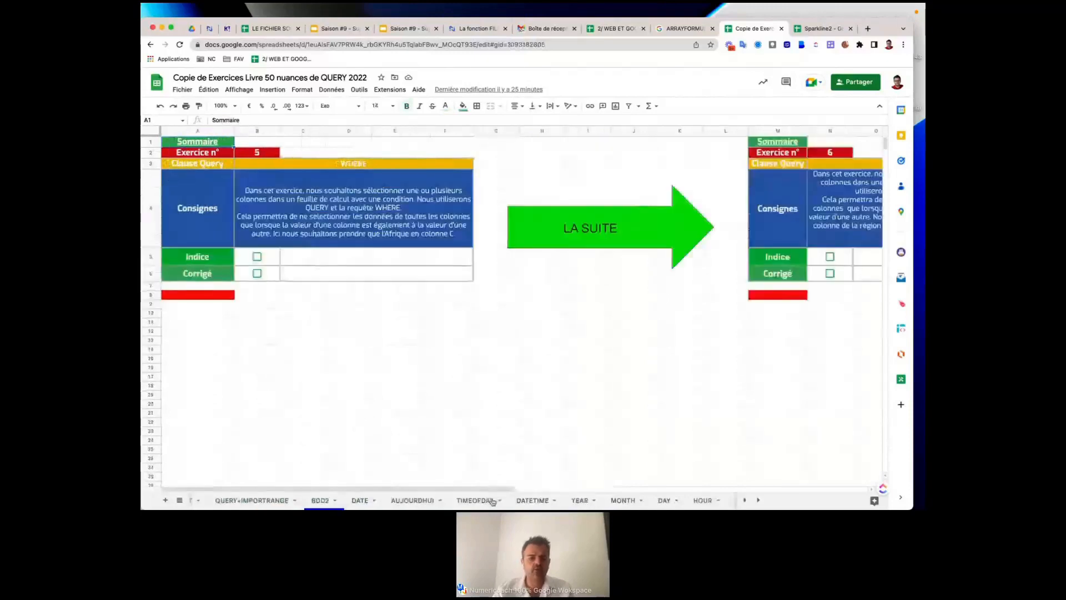
scroll(492, 501, "right", 7)
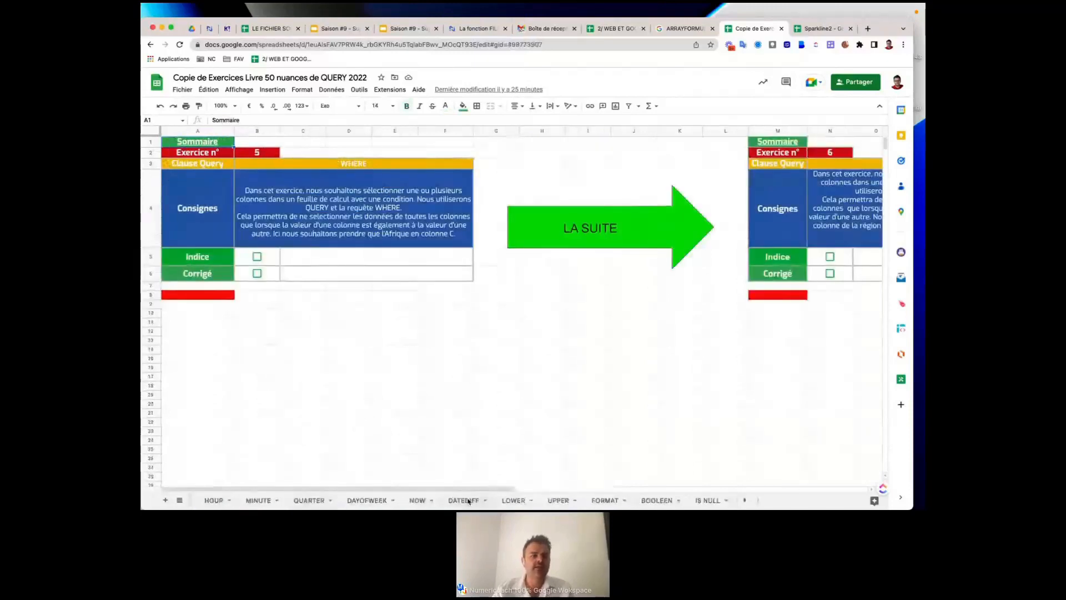
left_click(465, 500)
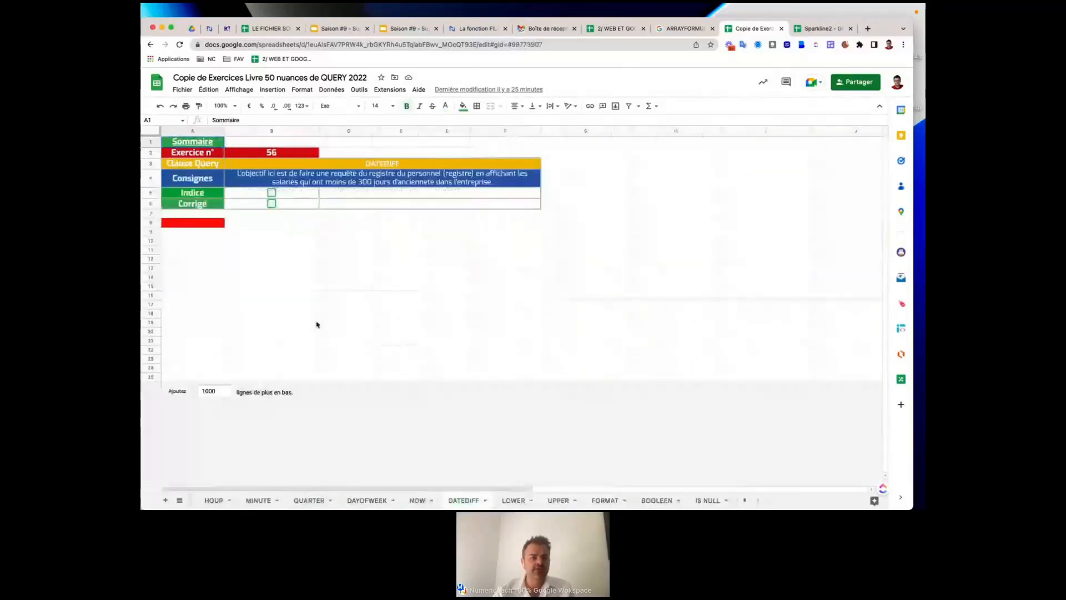
left_click(272, 195)
left_click(273, 205)
left_click(272, 194)
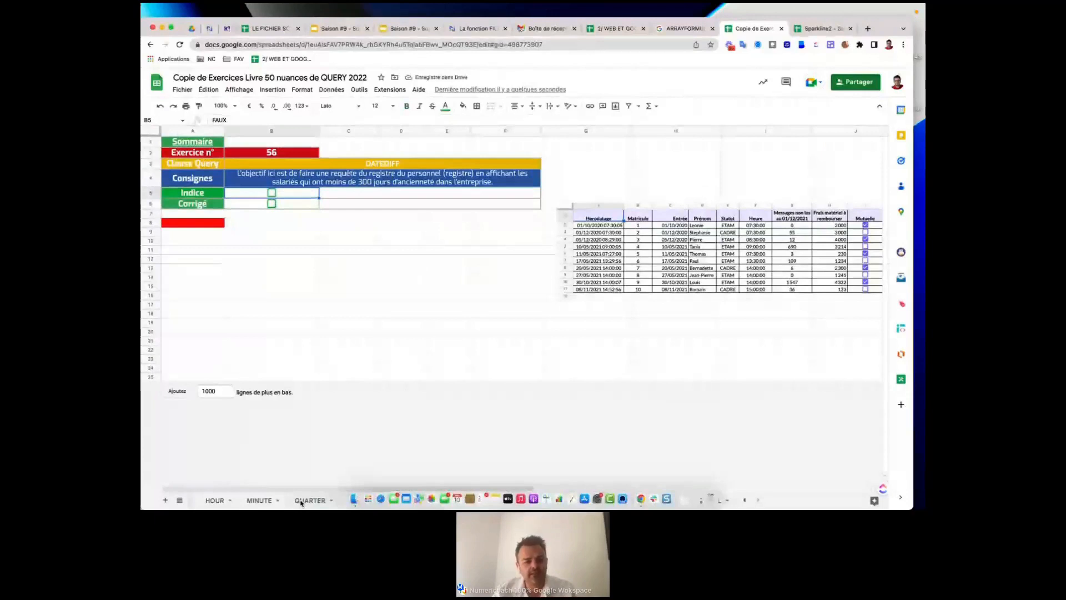
scroll(294, 501, "left", 3)
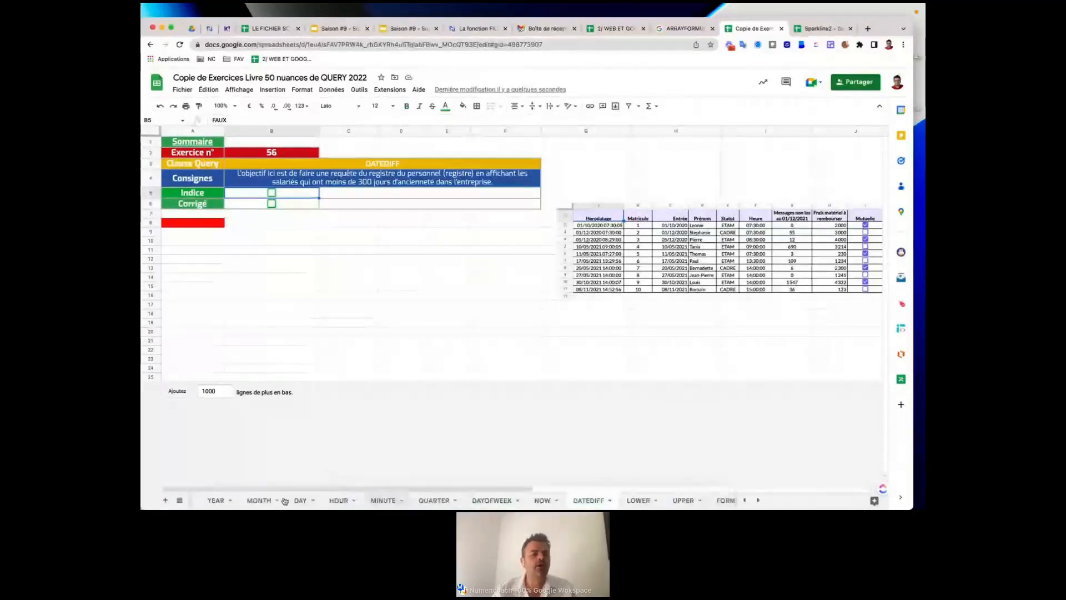
scroll(284, 501, "left", 5)
scroll(284, 501, "left", 8)
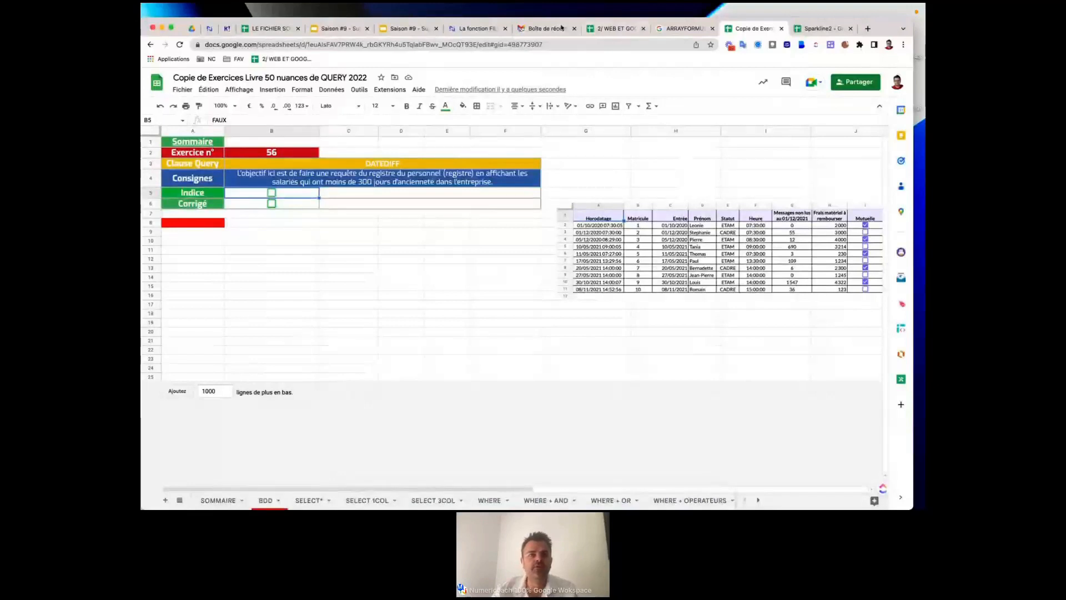
Search the Numeriblog site for 'query', browse the 109 results, and return to the workbook.
left_click(481, 29)
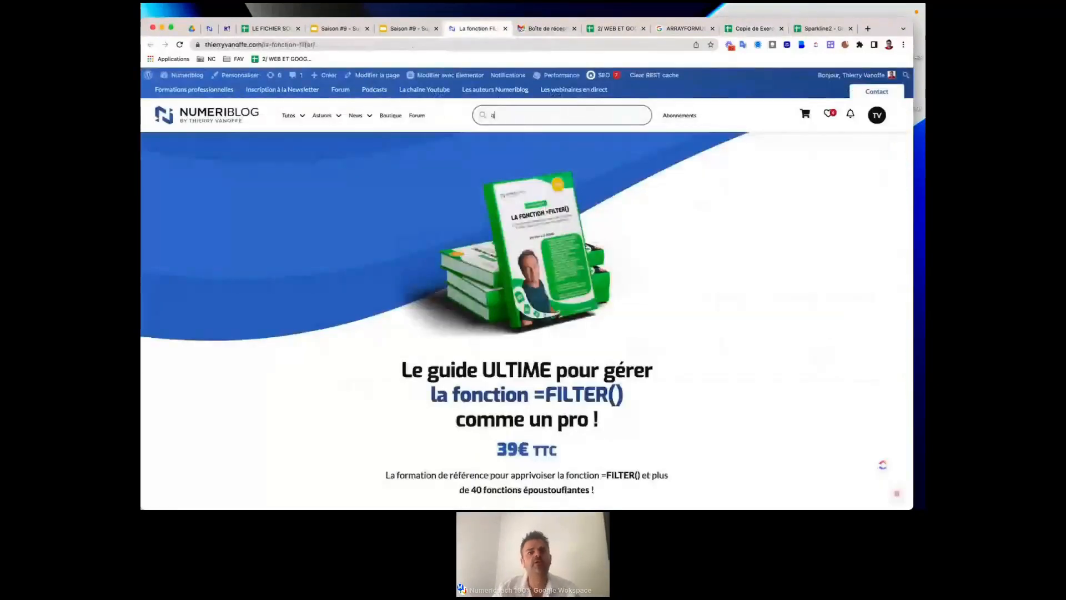
type("query")
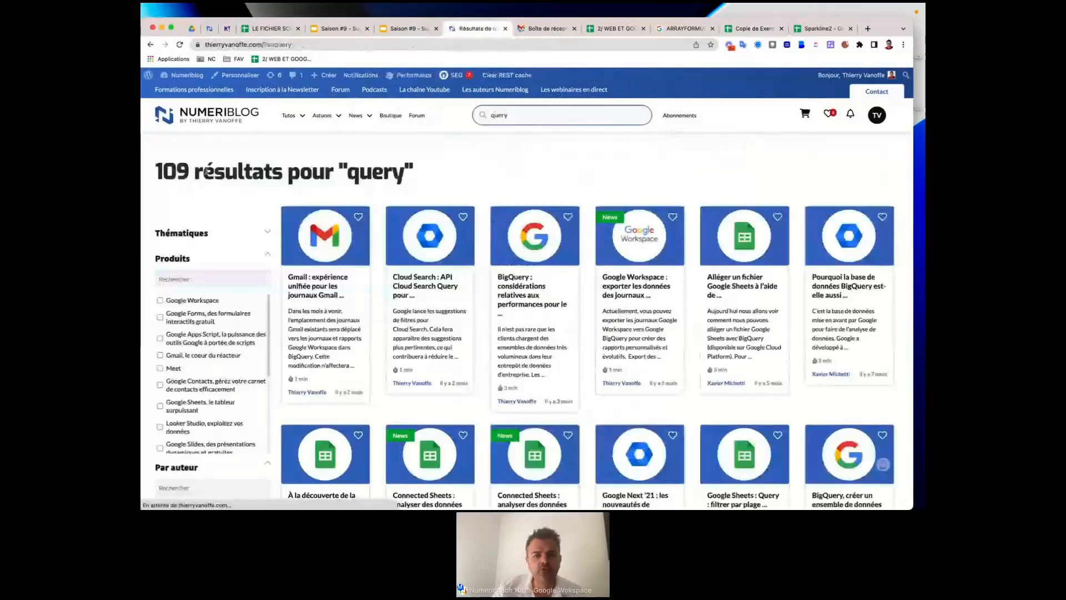
scroll(501, 267, "down", 3)
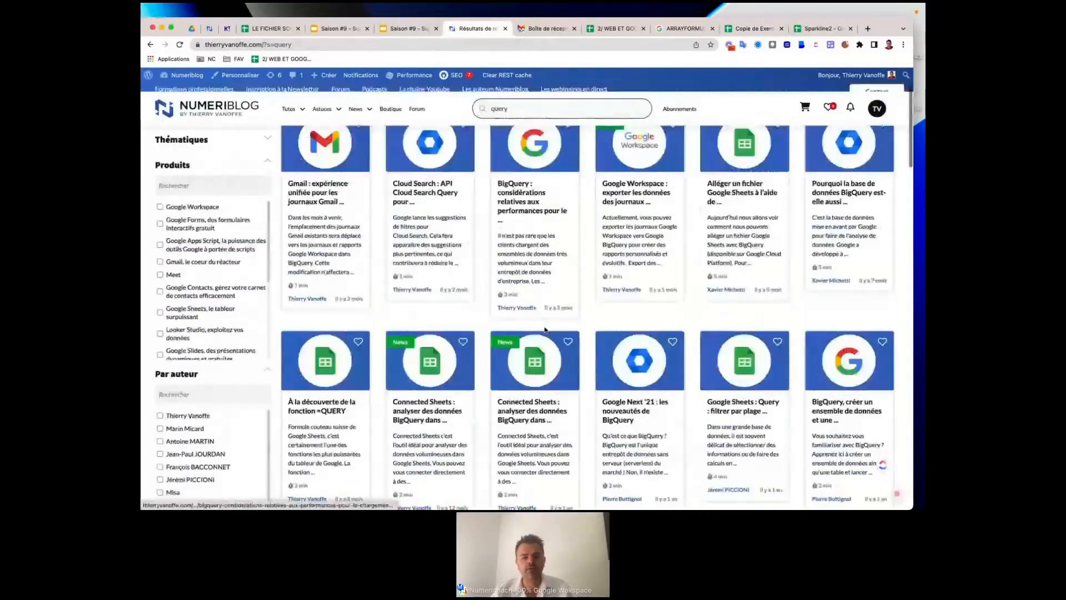
scroll(522, 300, "up", 1)
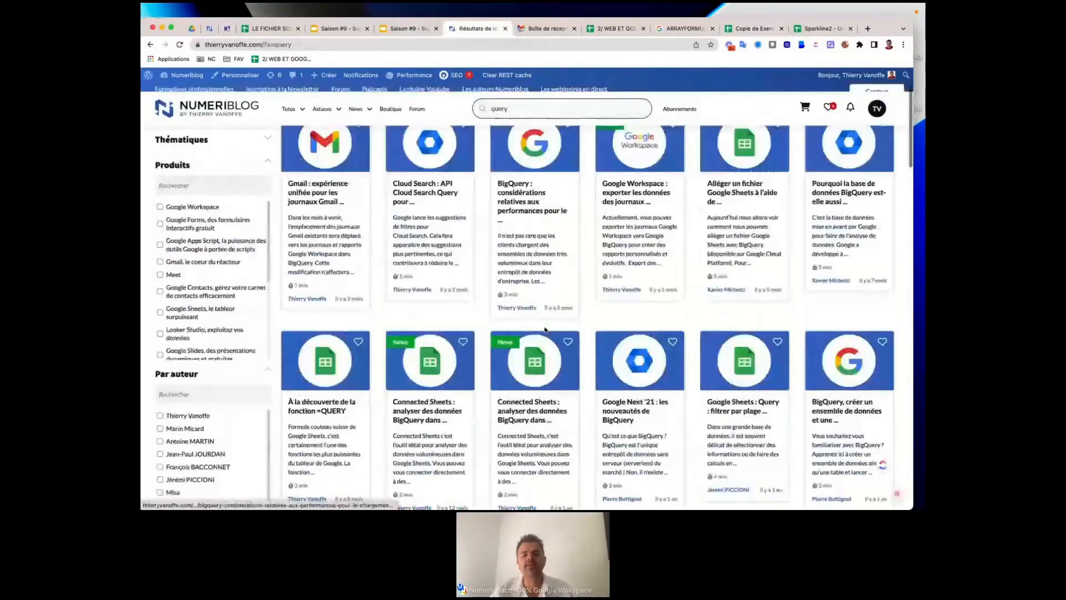
scroll(544, 330, "down", 4)
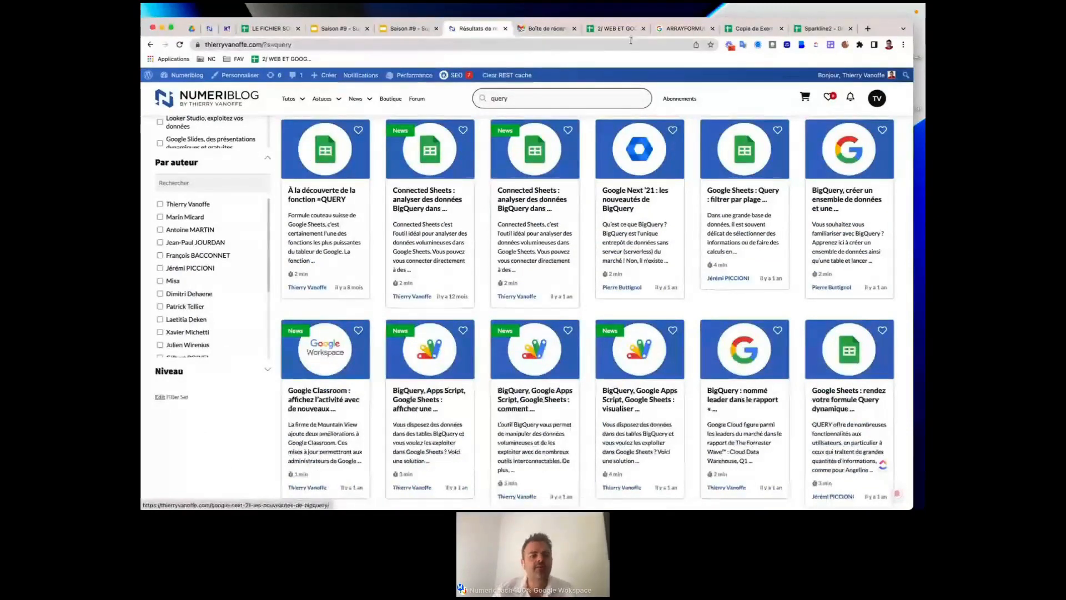
left_click(615, 28)
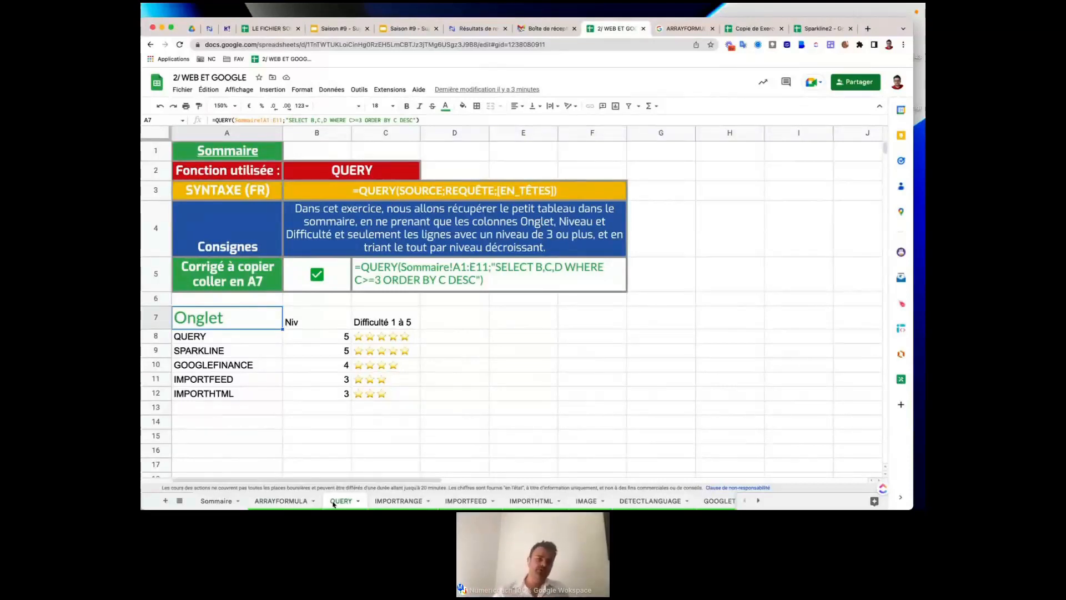
On the IMPORTRANGE sheet, tick B5 to reveal the solution formula and open it in C5.
left_click(387, 502)
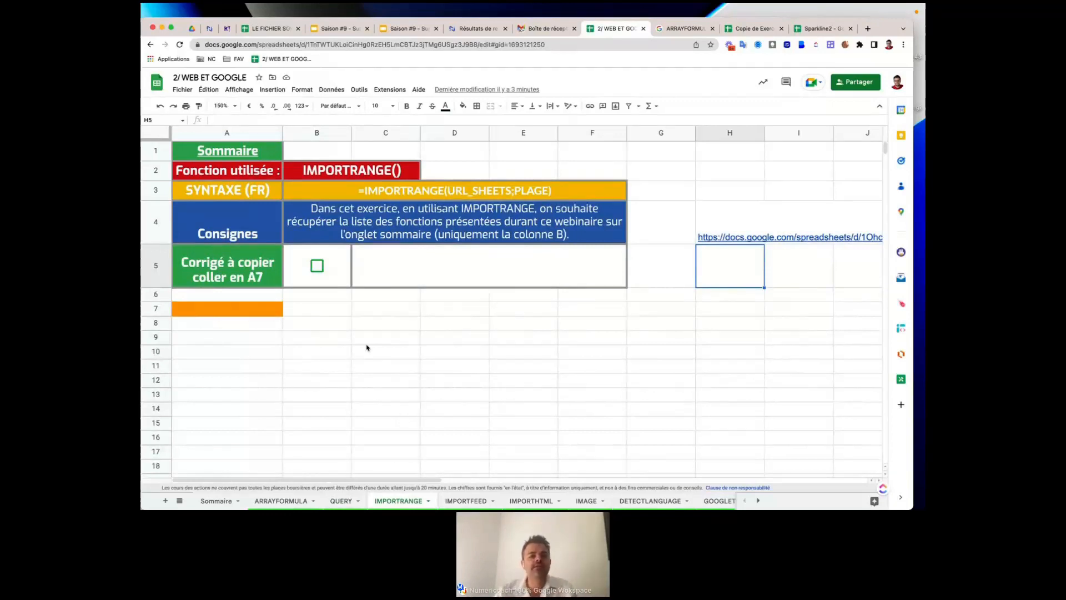
left_click(321, 270)
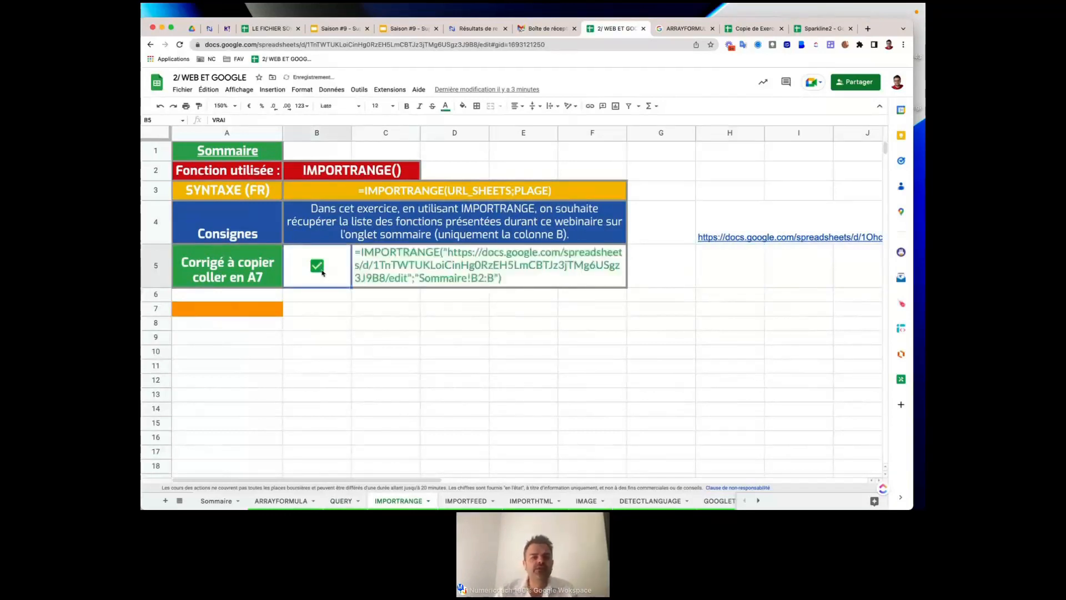
double_click(423, 267)
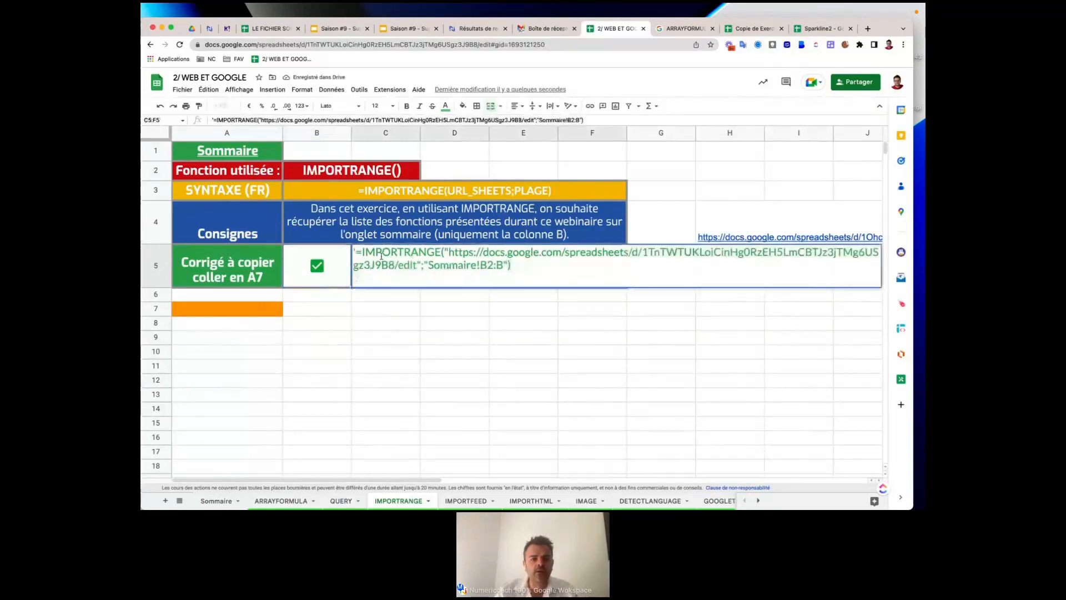
Copy the IMPORTRANGE solution formula from C5 and paste it into A7.
left_click_drag(355, 251, 522, 264)
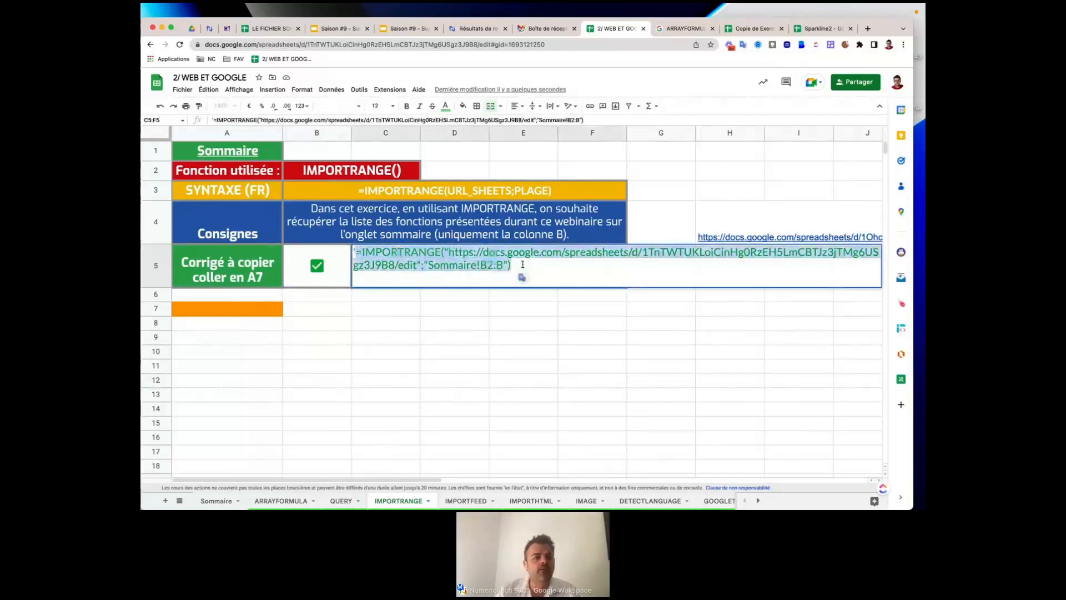
key("ctrl+c")
left_click(197, 309)
key("ctrl+v")
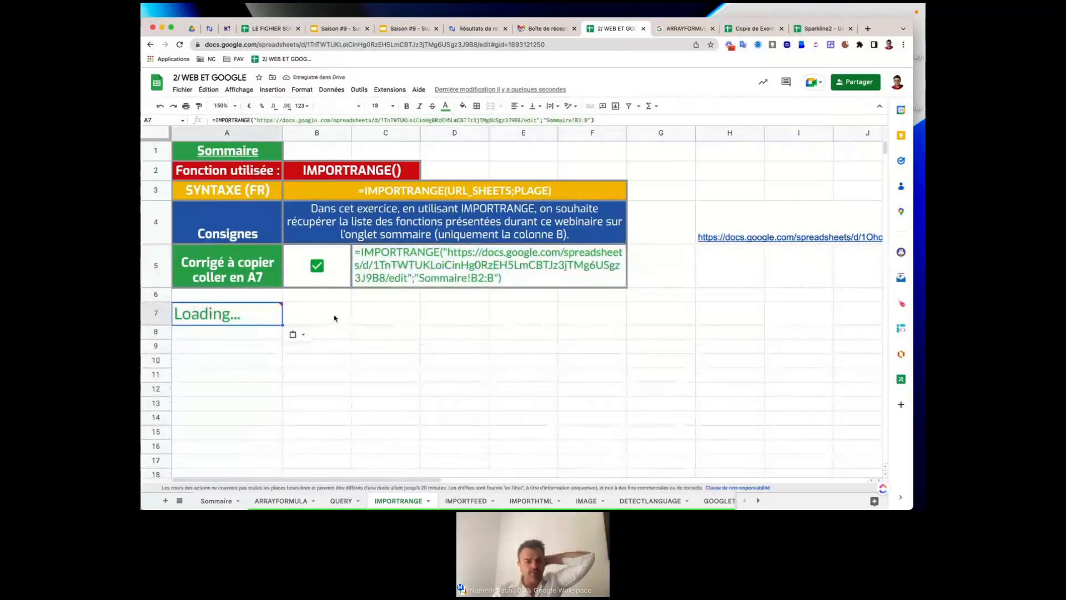
Compare with Sommaire's B2:B11 function names and reload so A7 lists ARRAYFORMULA through SPARKLINE.
mouse_move(228, 320)
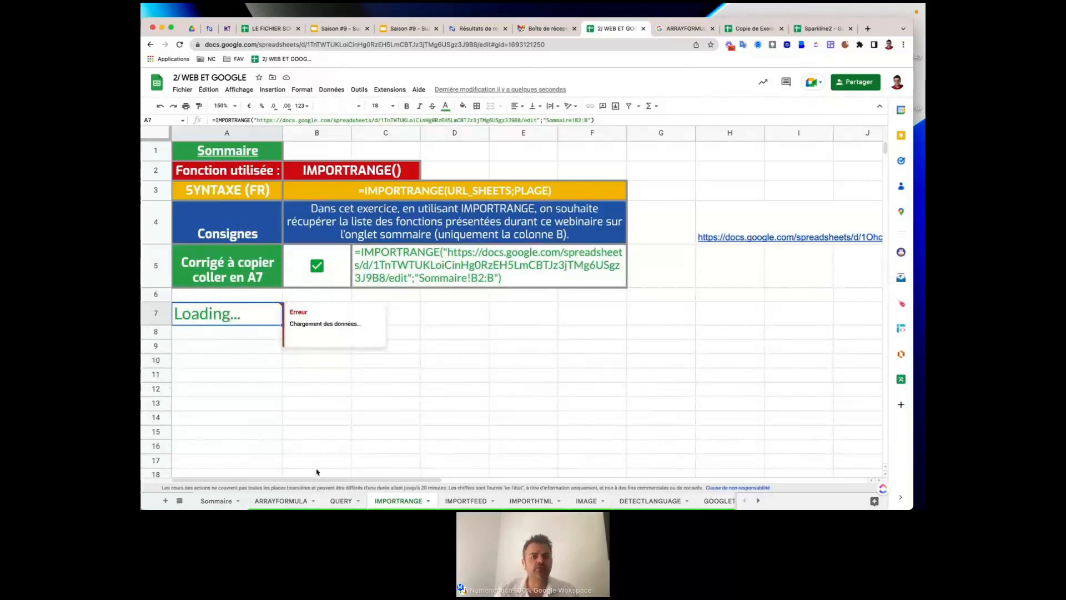
left_click(234, 500)
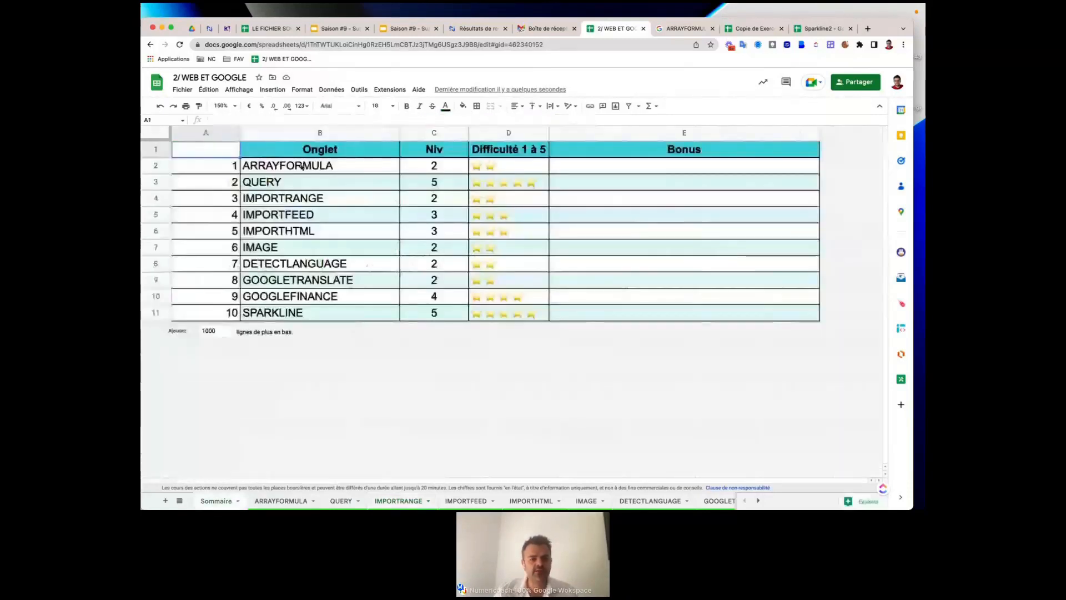
left_click_drag(289, 166, 298, 311)
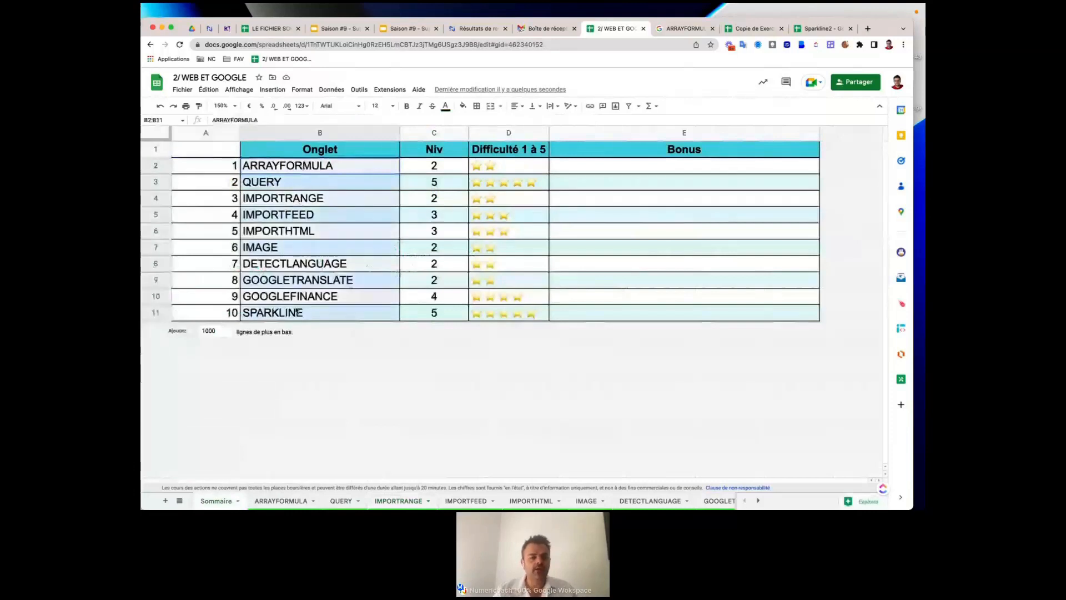
left_click(414, 503)
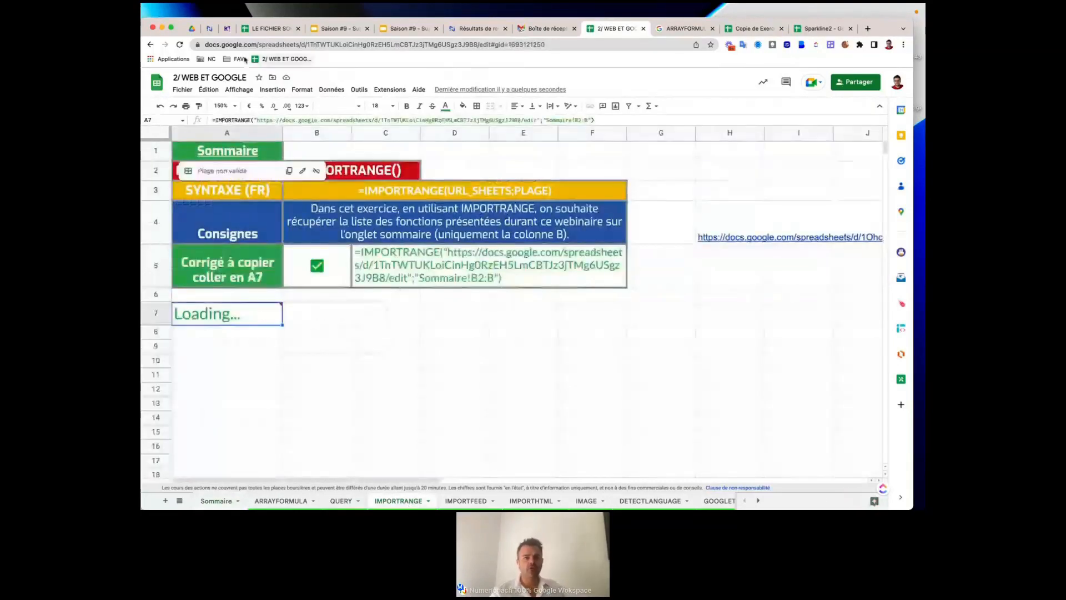
left_click(181, 45)
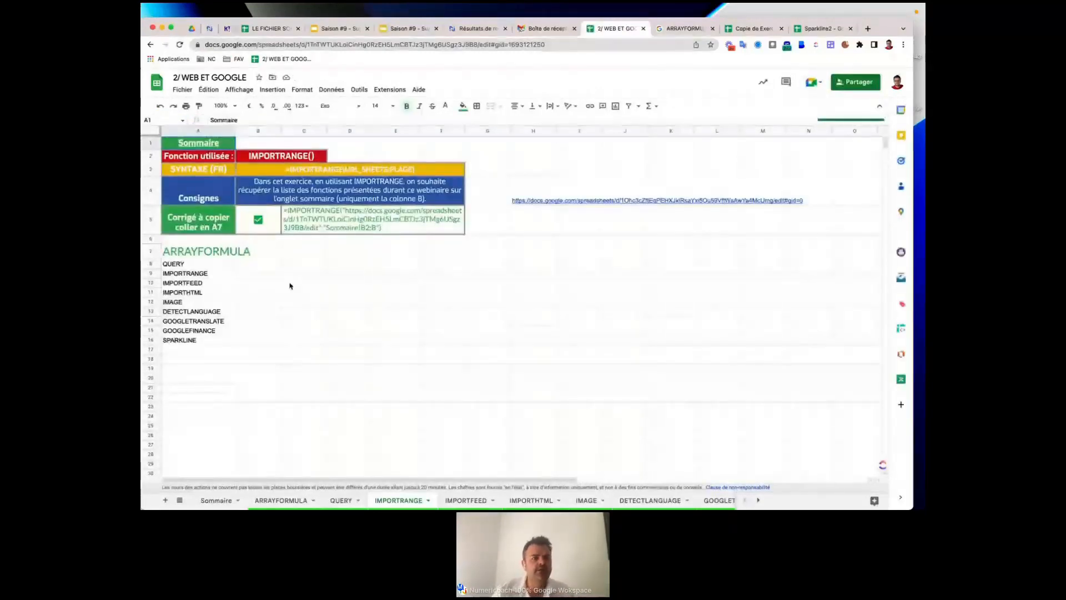
left_click(196, 252)
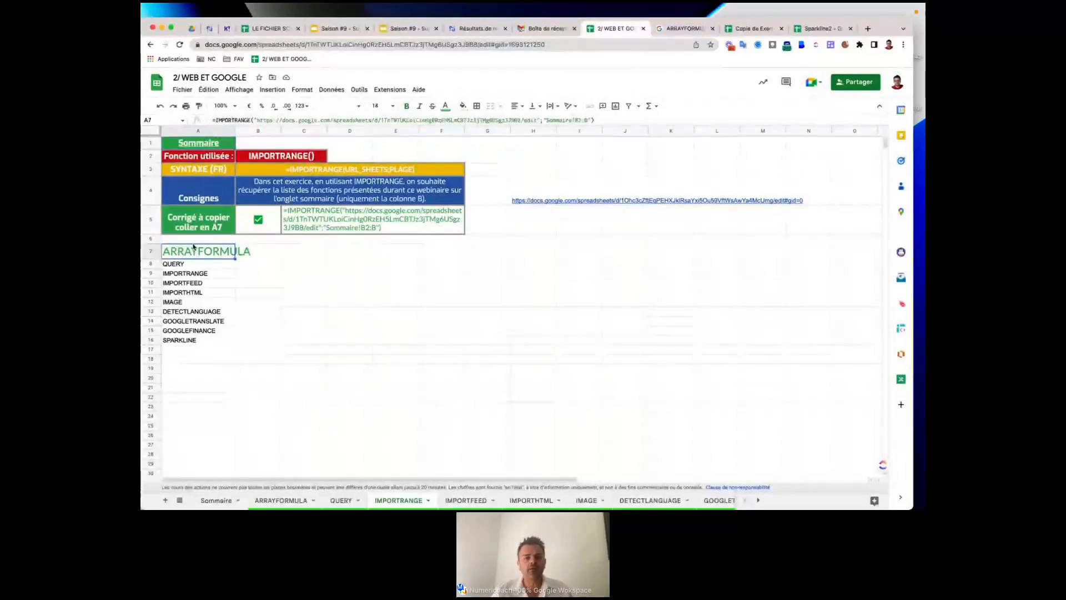
left_click(529, 201)
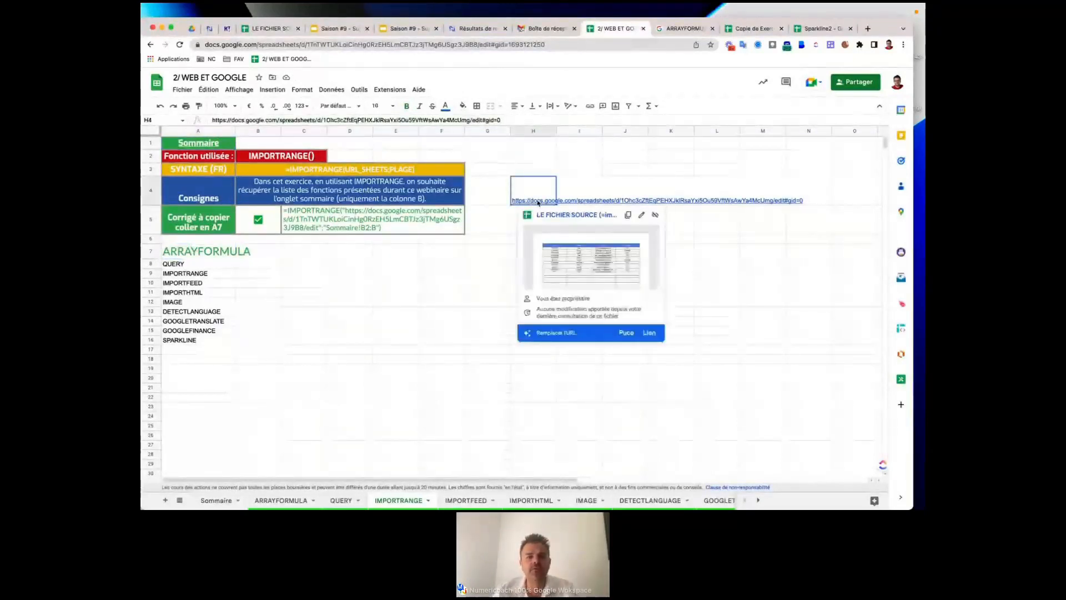
Open the LE FICHIER SOURCE file linked in H4 and highlight its spreadsheet ID in the address bar.
left_click(562, 216)
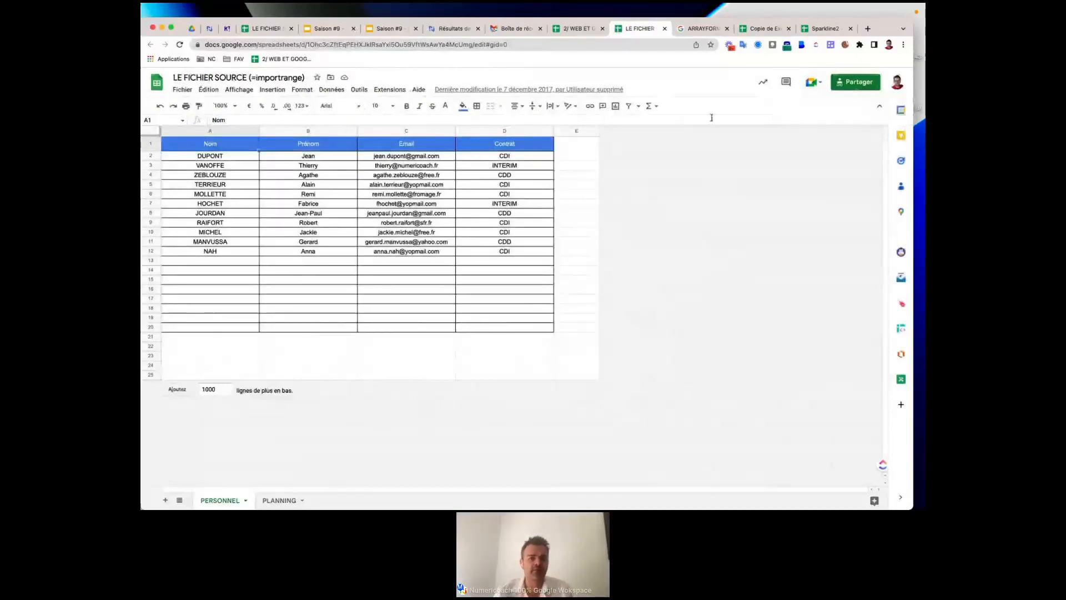
left_click(341, 42)
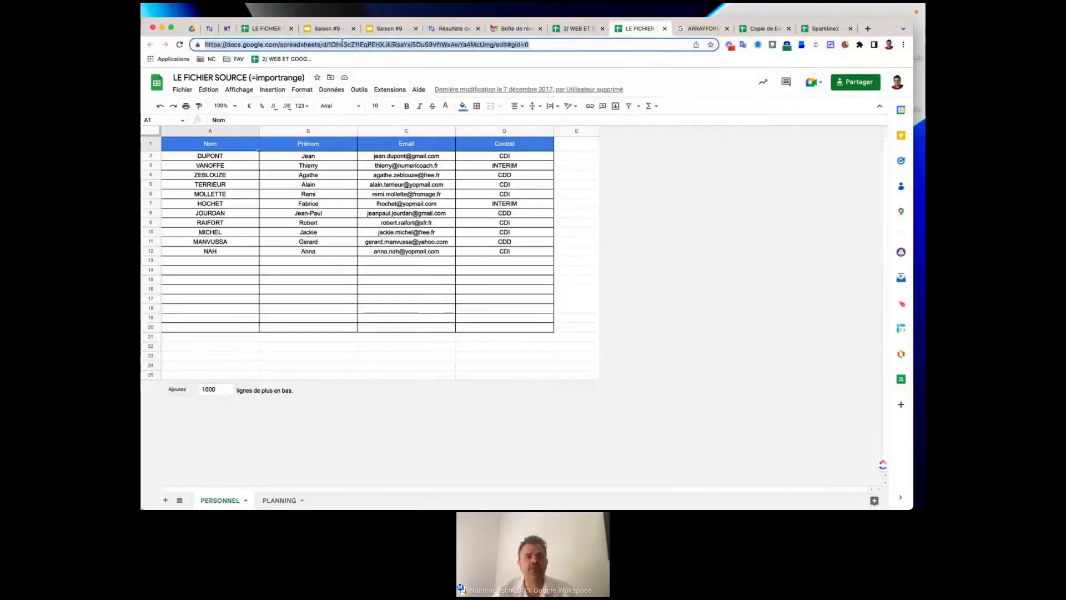
triple_click(453, 46)
left_click(477, 47)
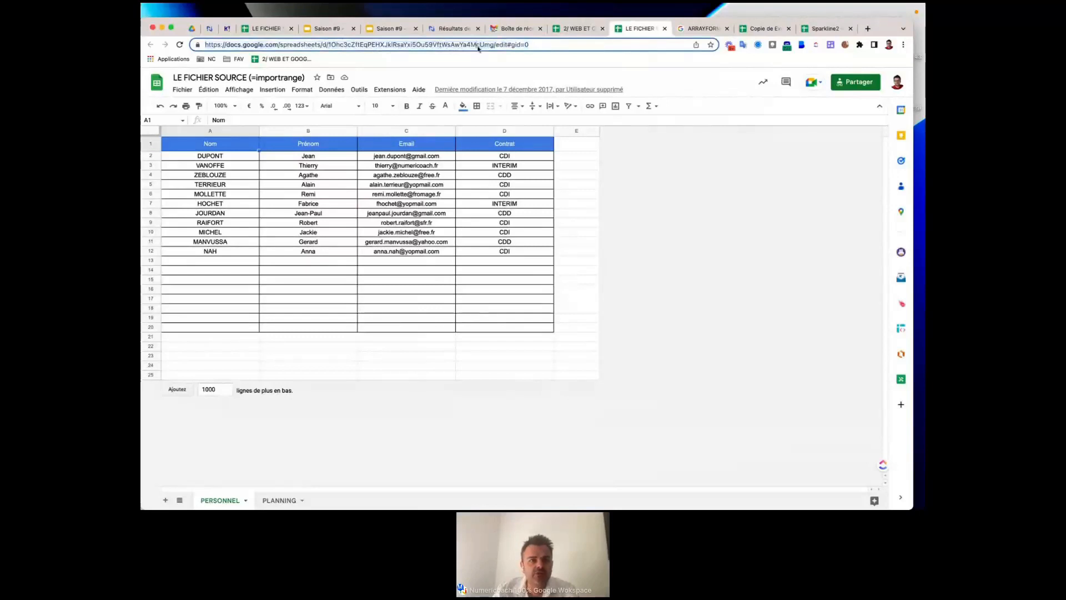
left_click_drag(493, 44, 328, 43)
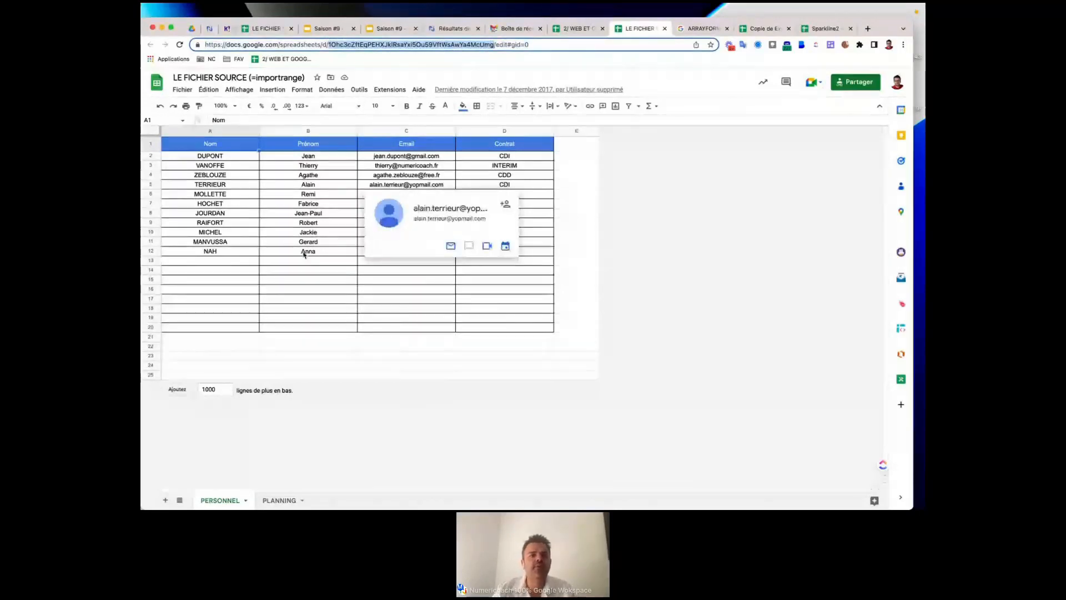
left_click(333, 279)
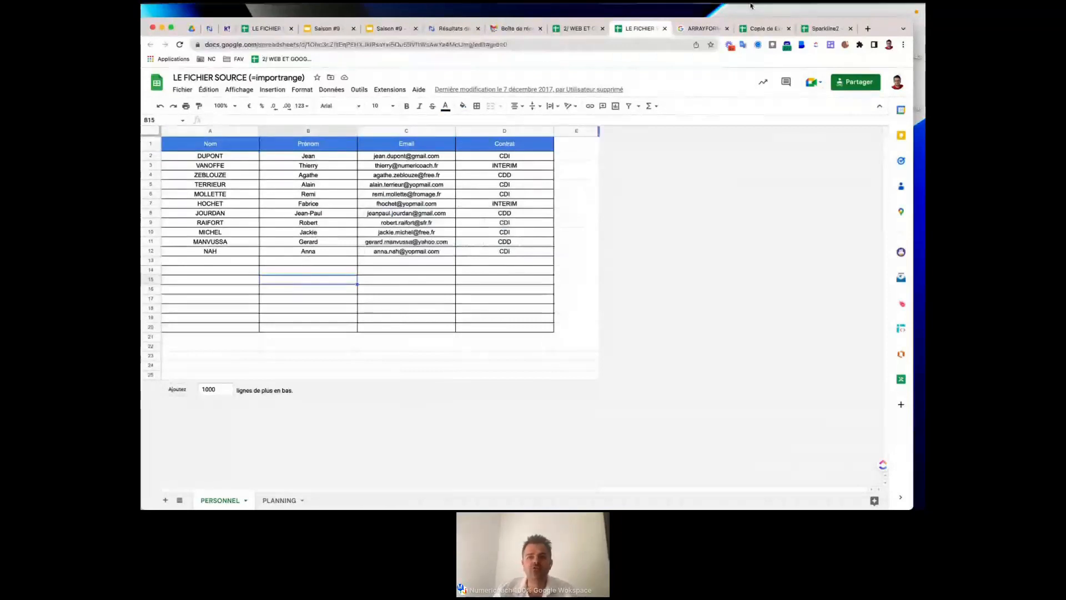
left_click(869, 28)
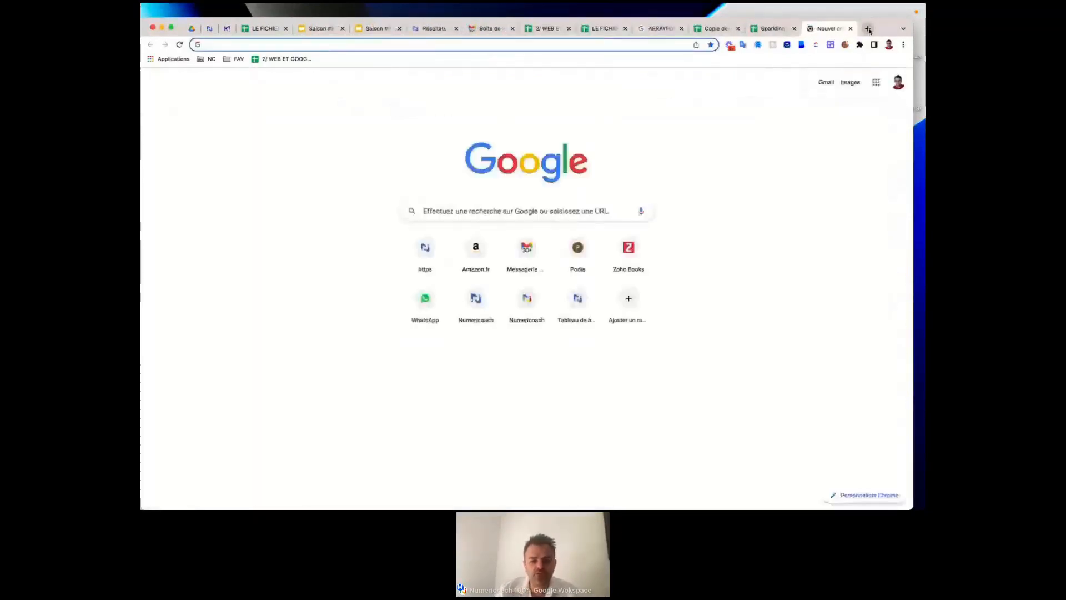
Create a blank spreadsheet with sheets.new, glancing at the Sparkline2 and webinar workbook tabs.
type("sheets.new")
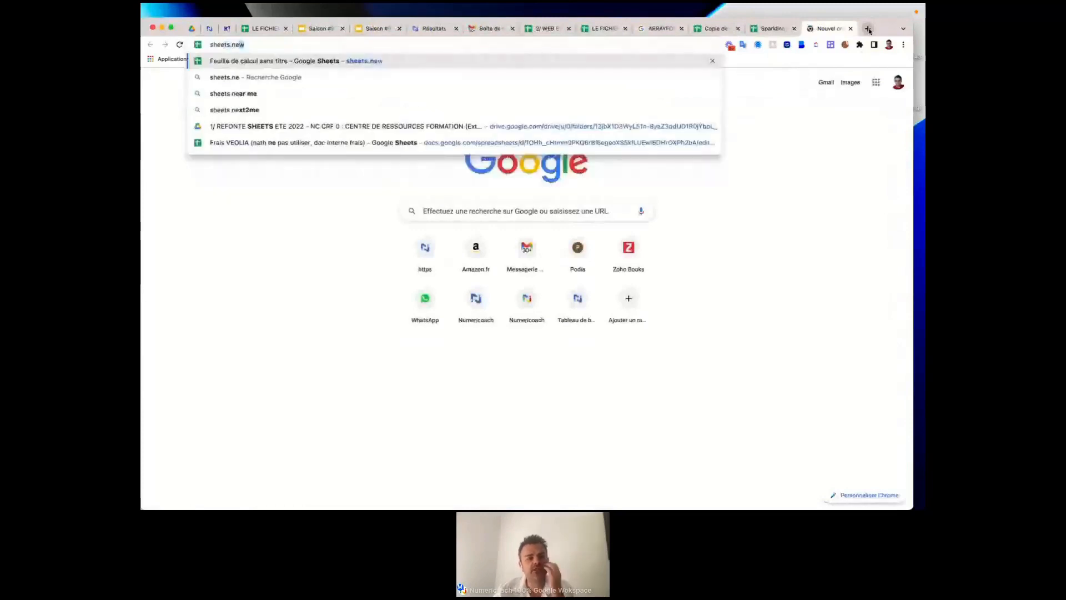
key("Return")
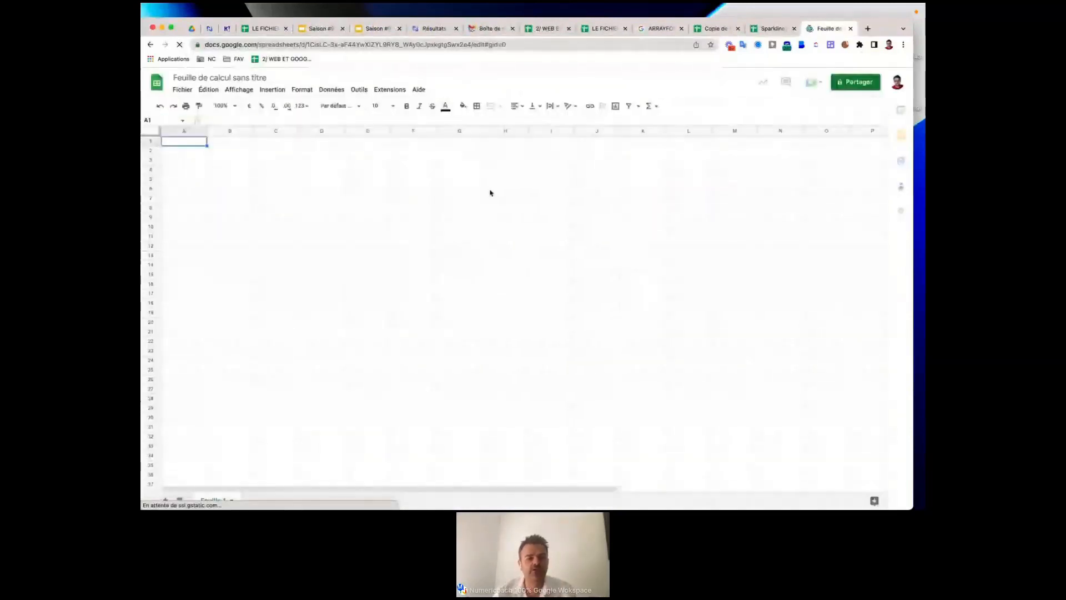
left_click(765, 32)
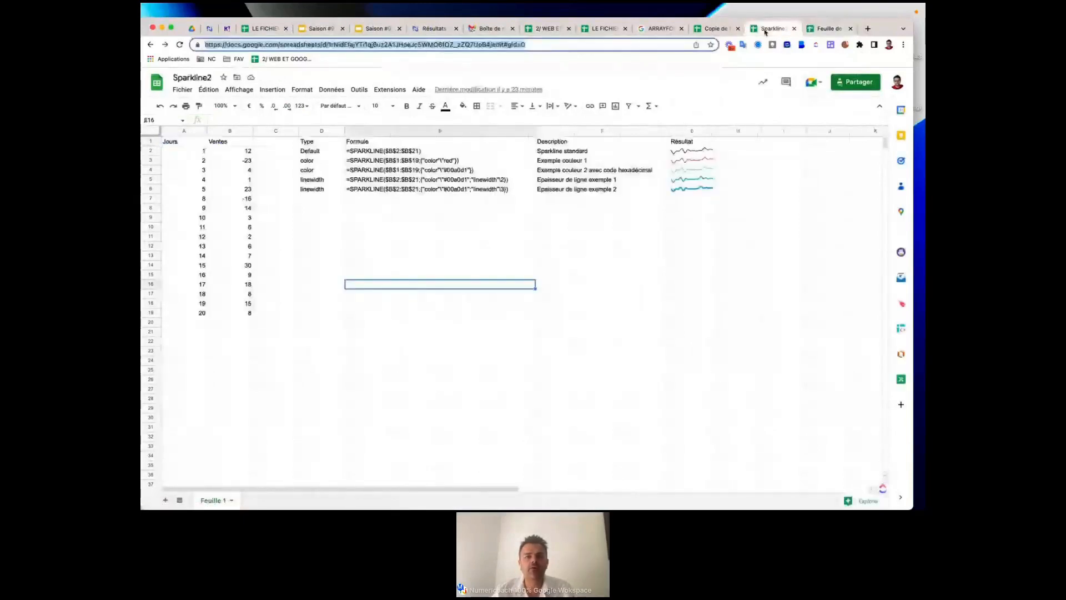
left_click(554, 30)
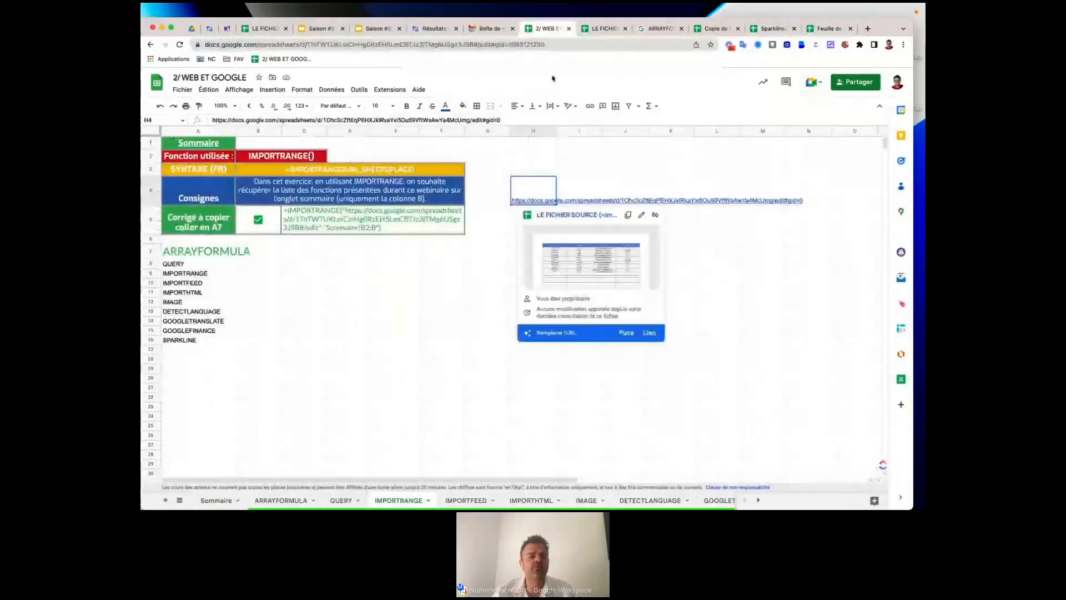
Review the source file's URL and its staff table from the Nom header down to D20.
left_click(603, 29)
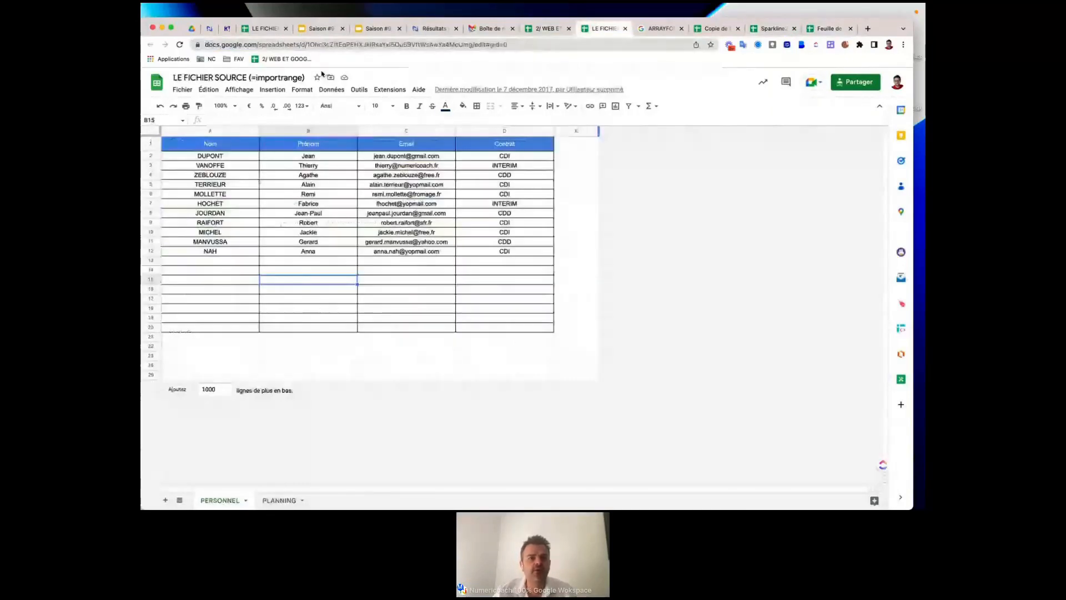
left_click(263, 44)
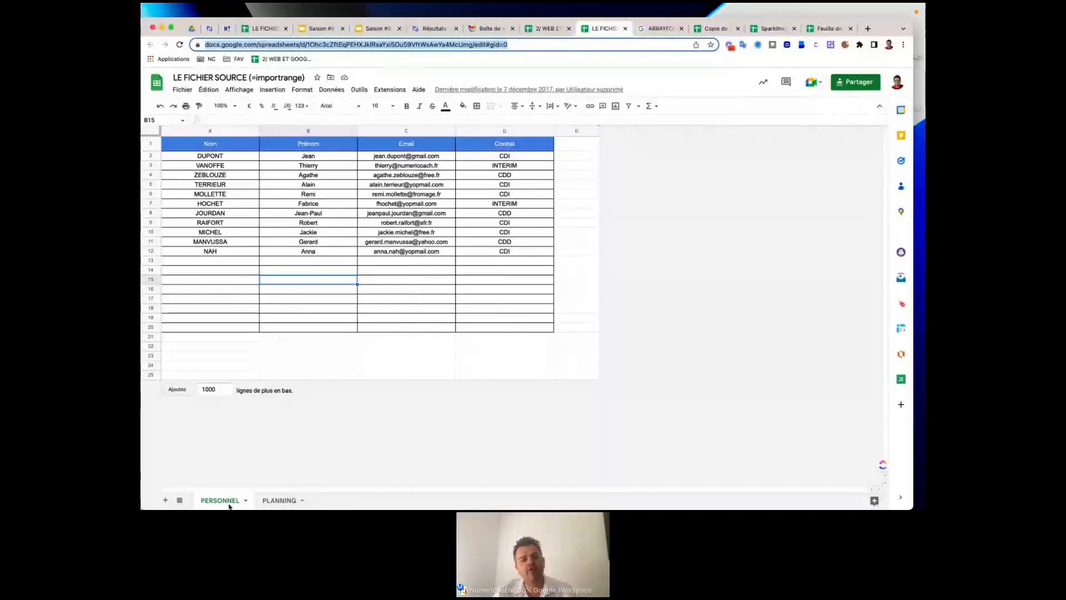
left_click(210, 145)
left_click(509, 251)
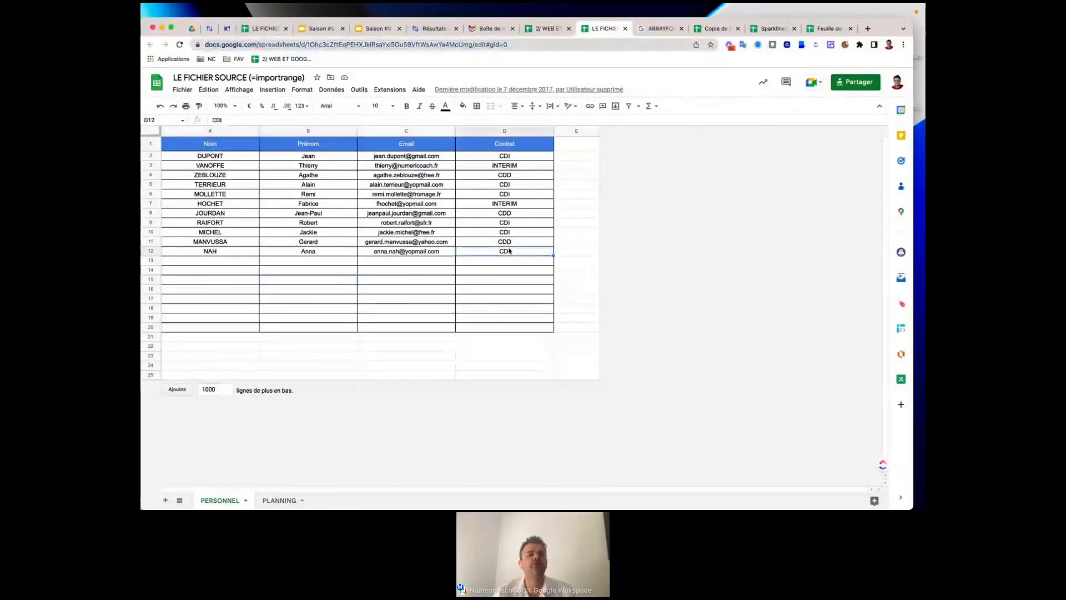
left_click(523, 331)
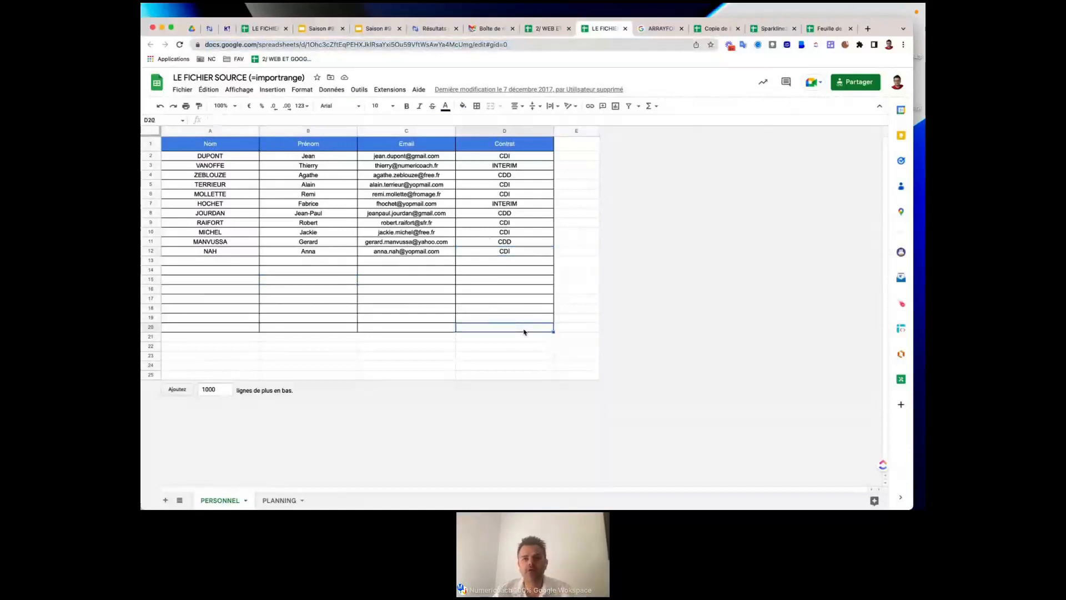
left_click(826, 29)
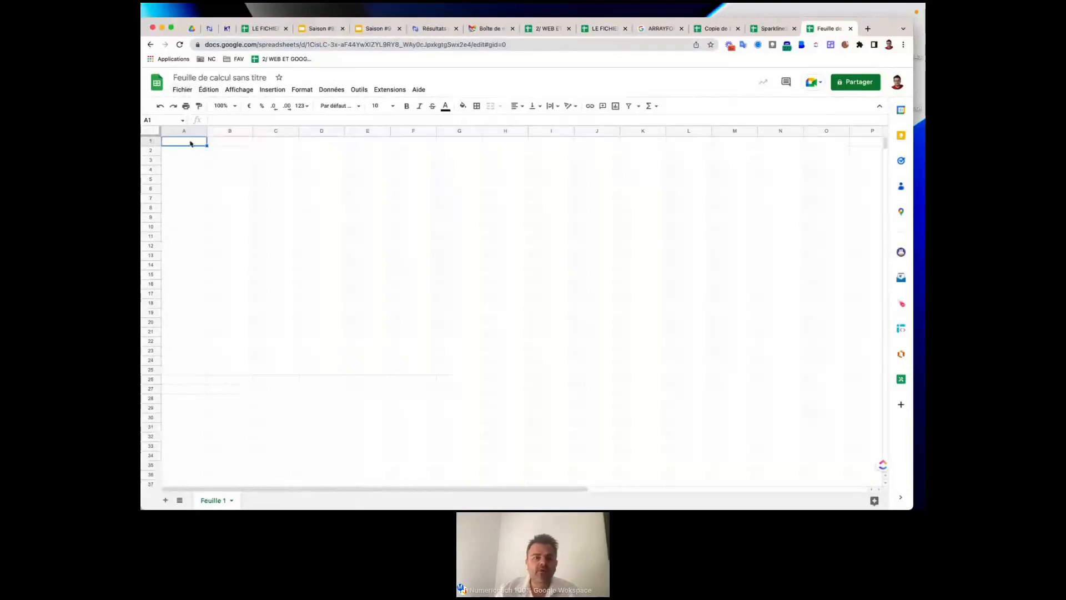
Zoom to 150% and start an IMPORTRANGE formula in A1 with the source URL and PERSONNEL!A1:G12.
left_click(233, 106)
left_click(224, 194)
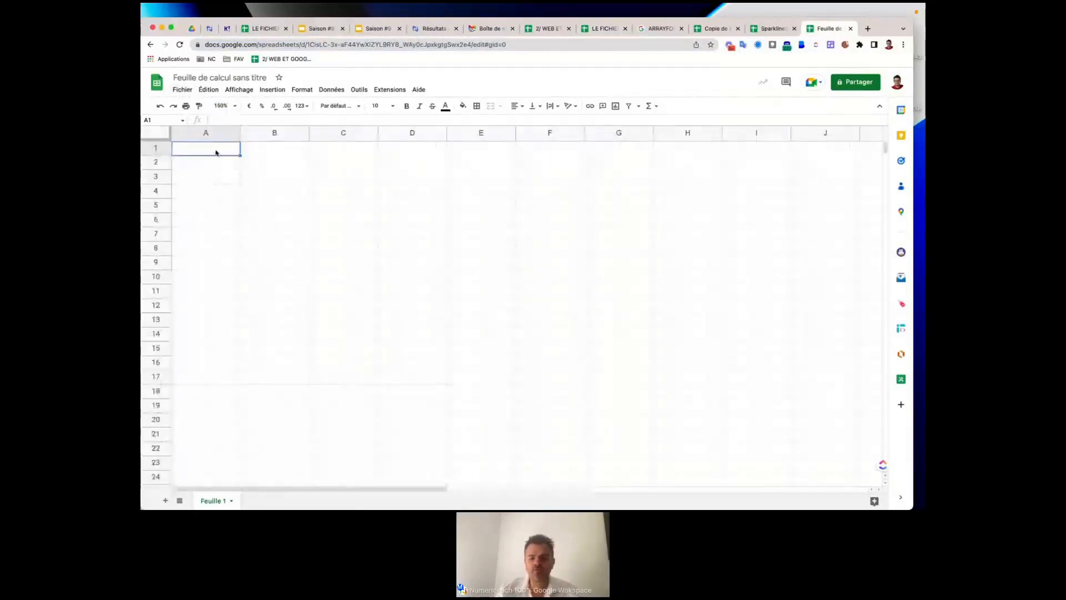
type("=")
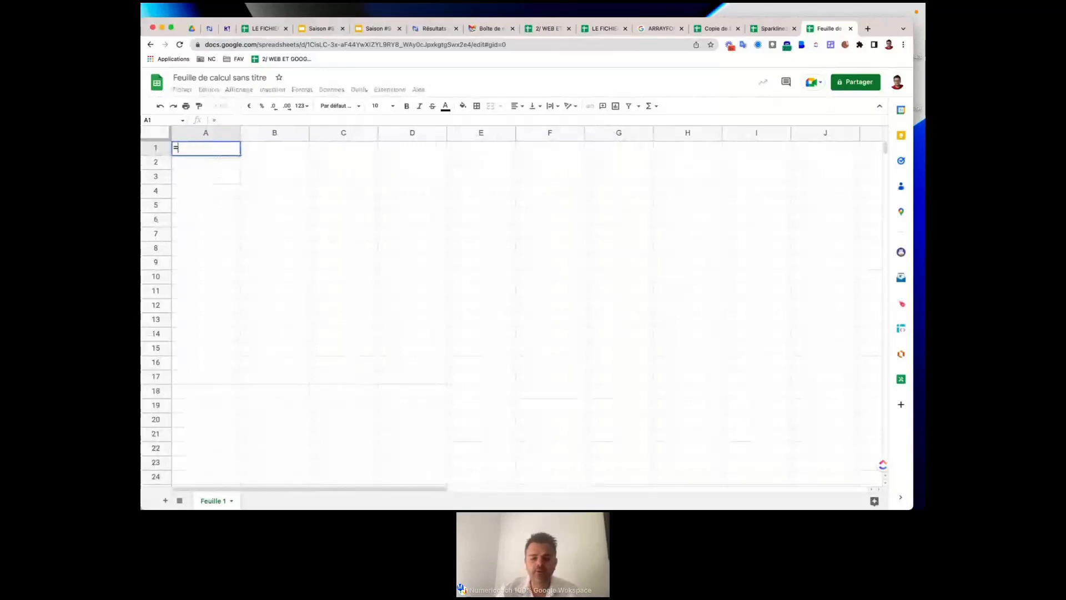
type("importrange(")
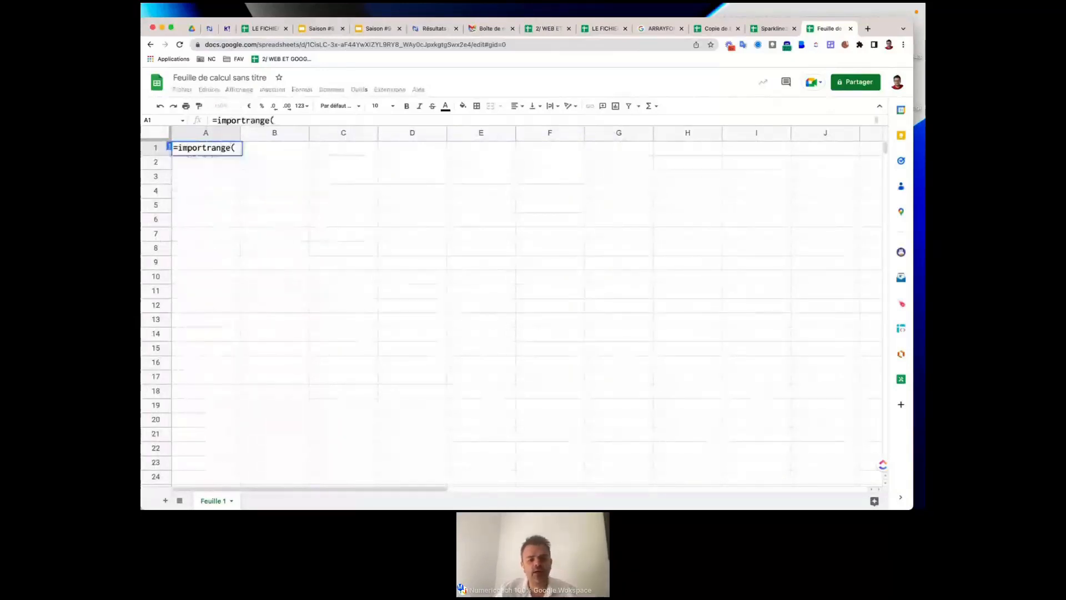
type("\"")
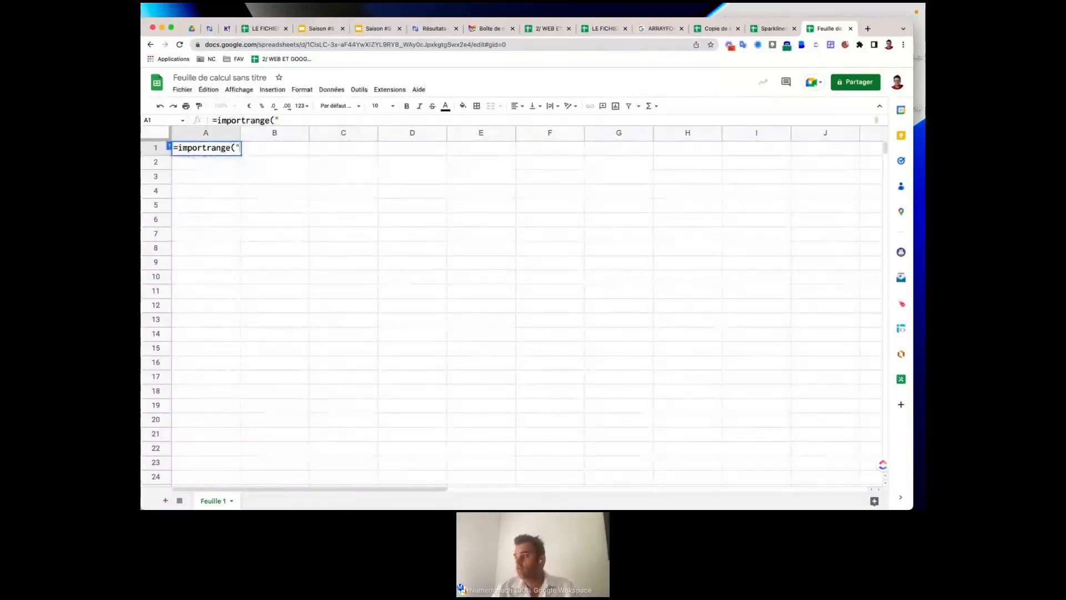
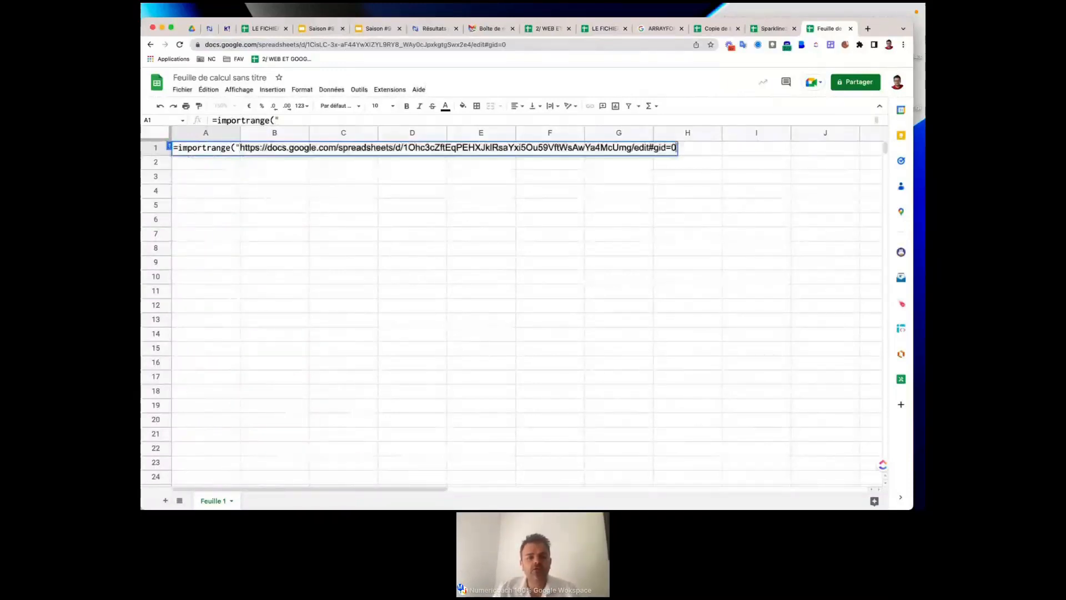
type("\"")
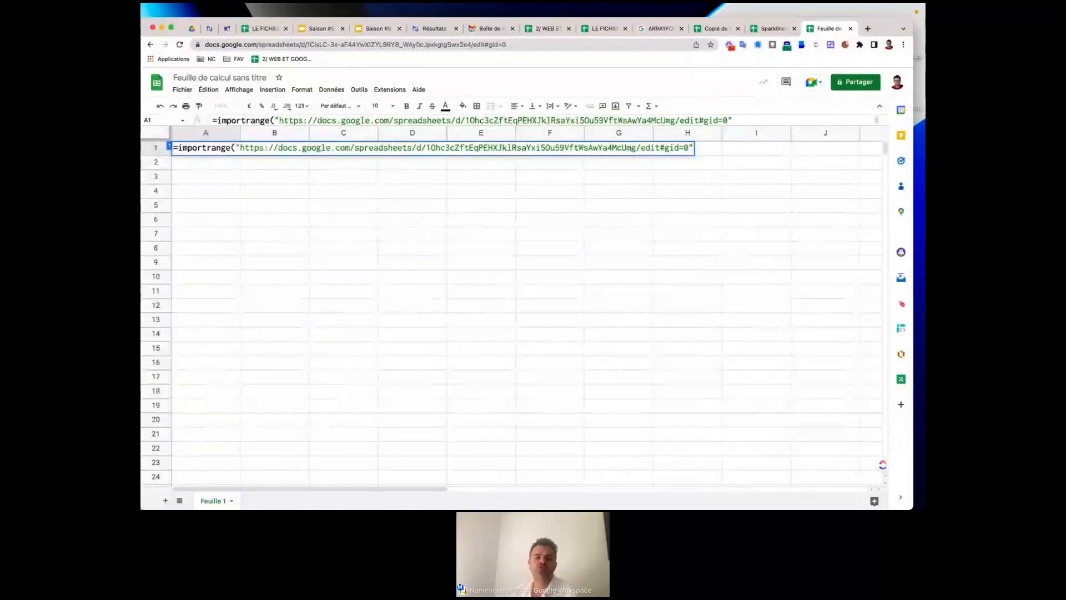
type(";")
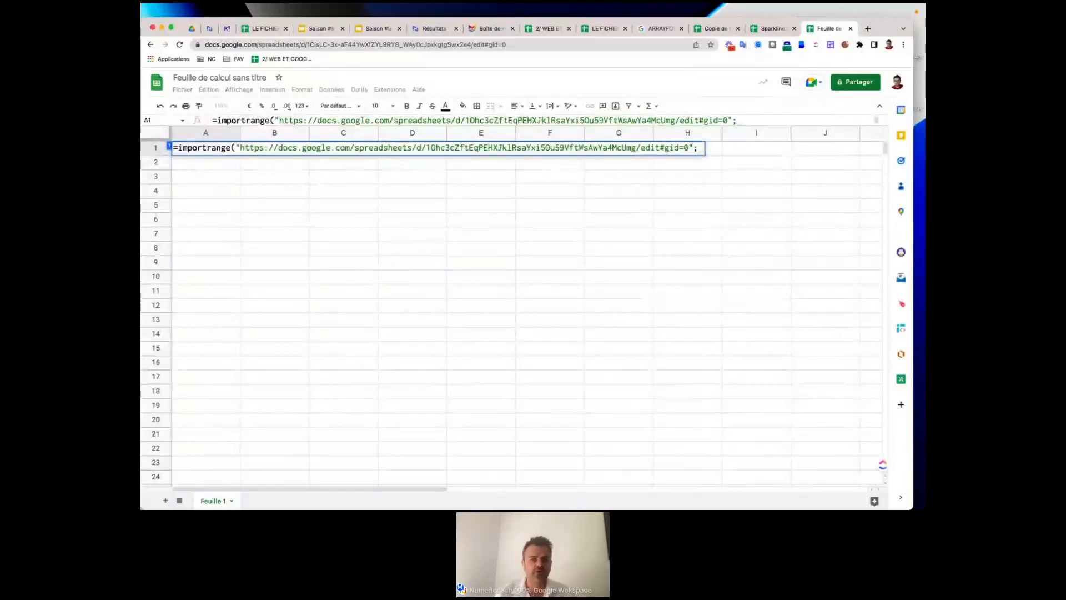
type("\"\"")
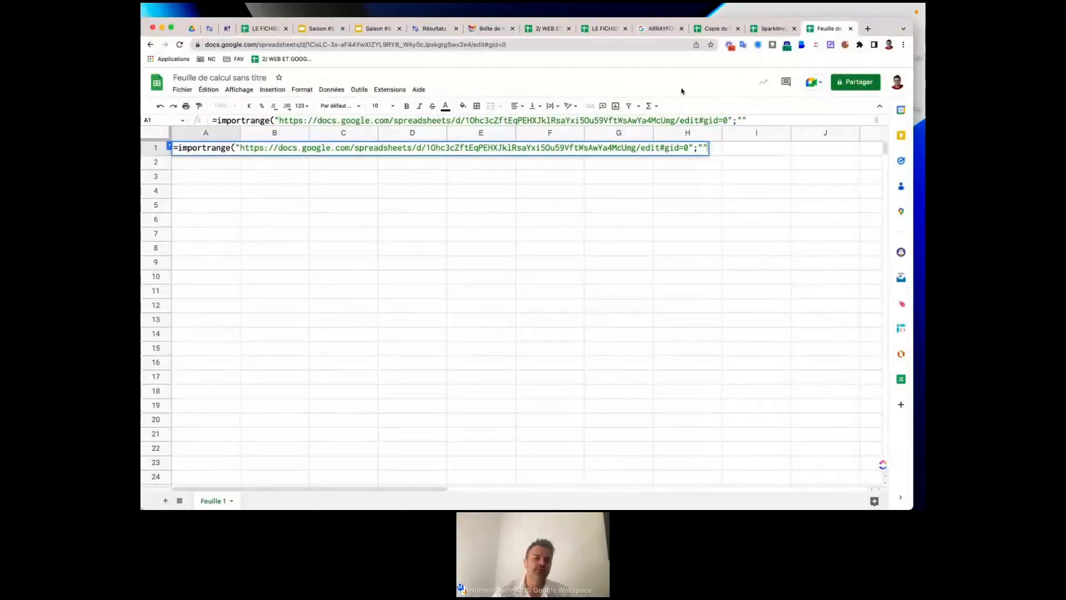
left_click(703, 147)
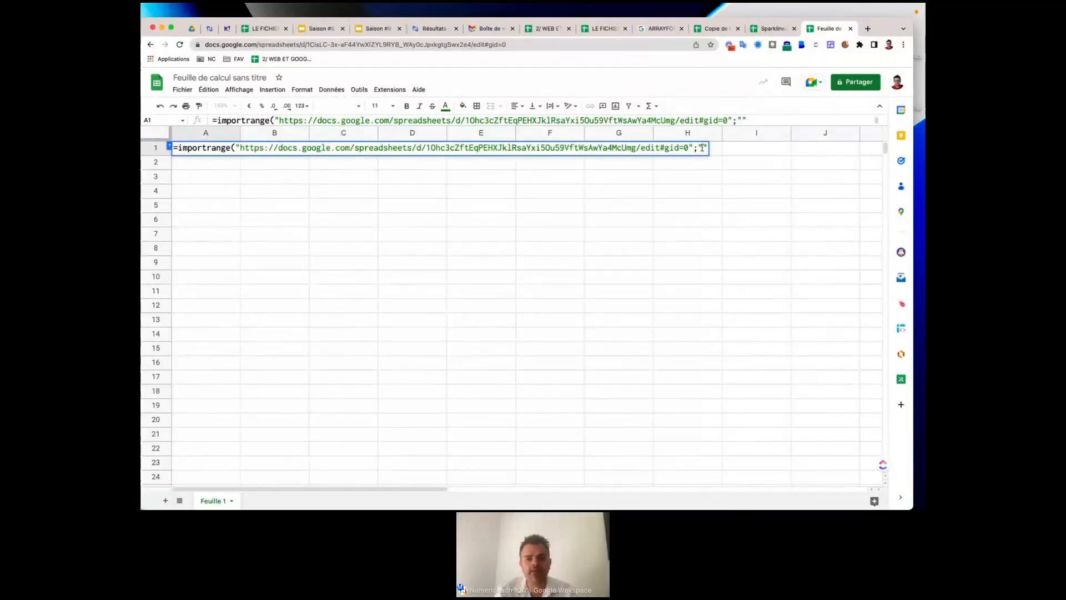
type("PERSONNEL")
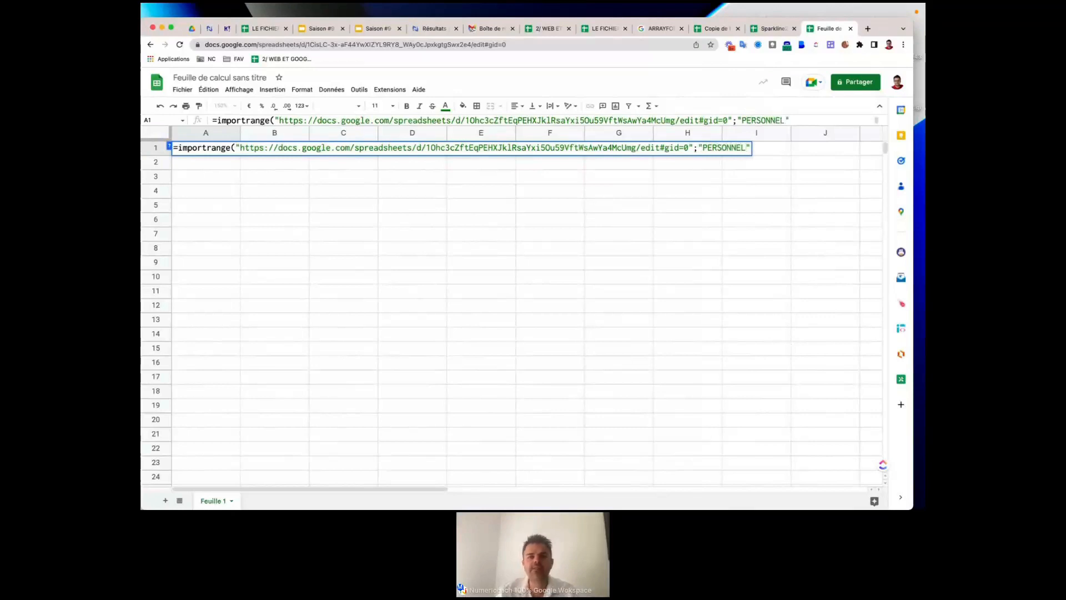
type("!")
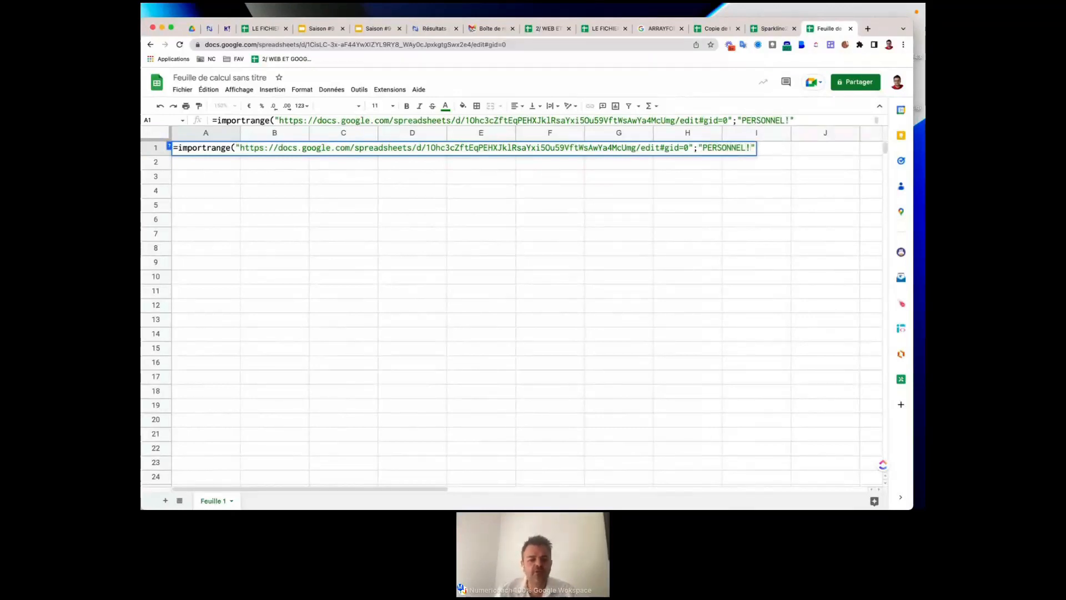
type("A1")
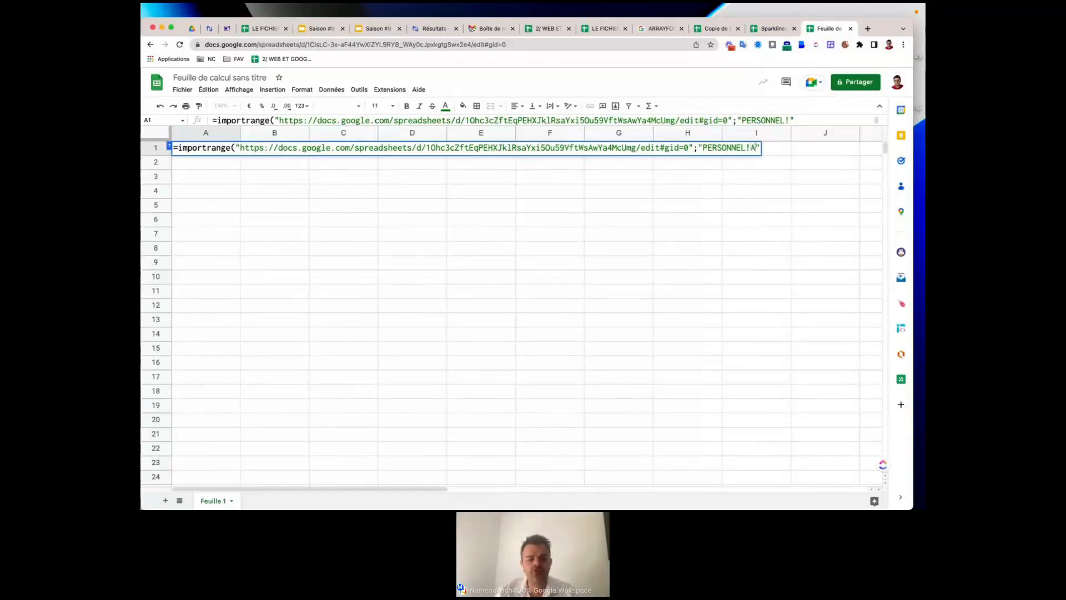
type(":")
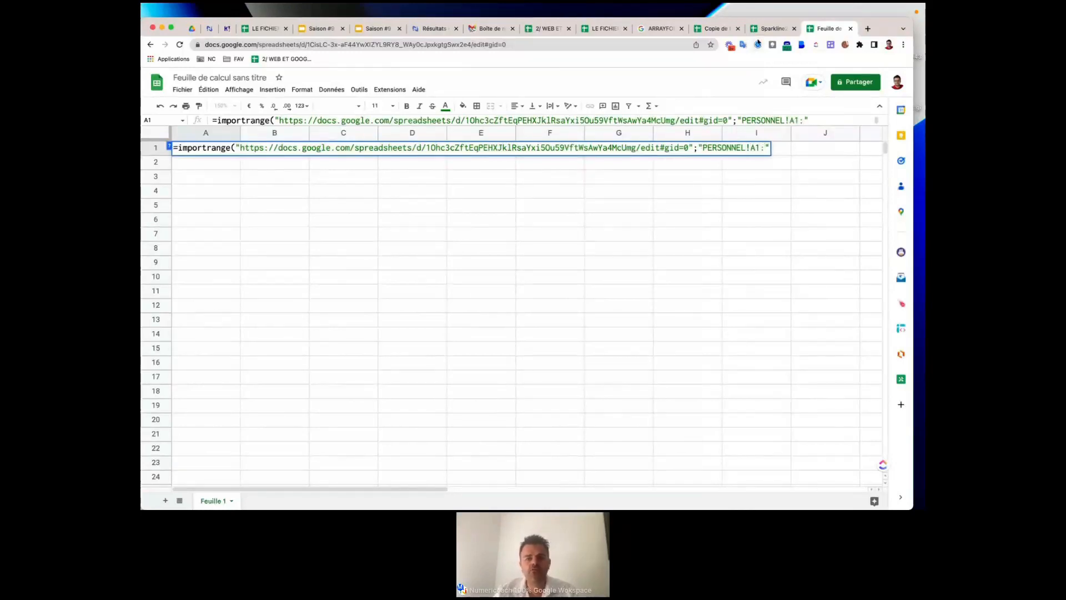
type("G12")
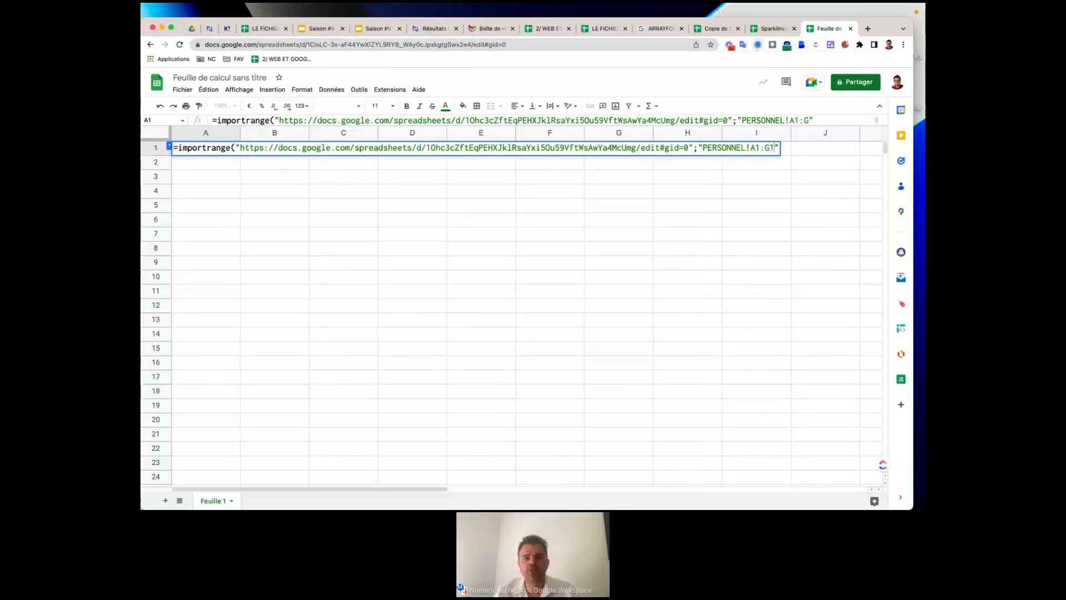
Correct the range to PERSONNEL!A1:D12 and confirm, importing the staff table into A1:D12.
left_click(600, 29)
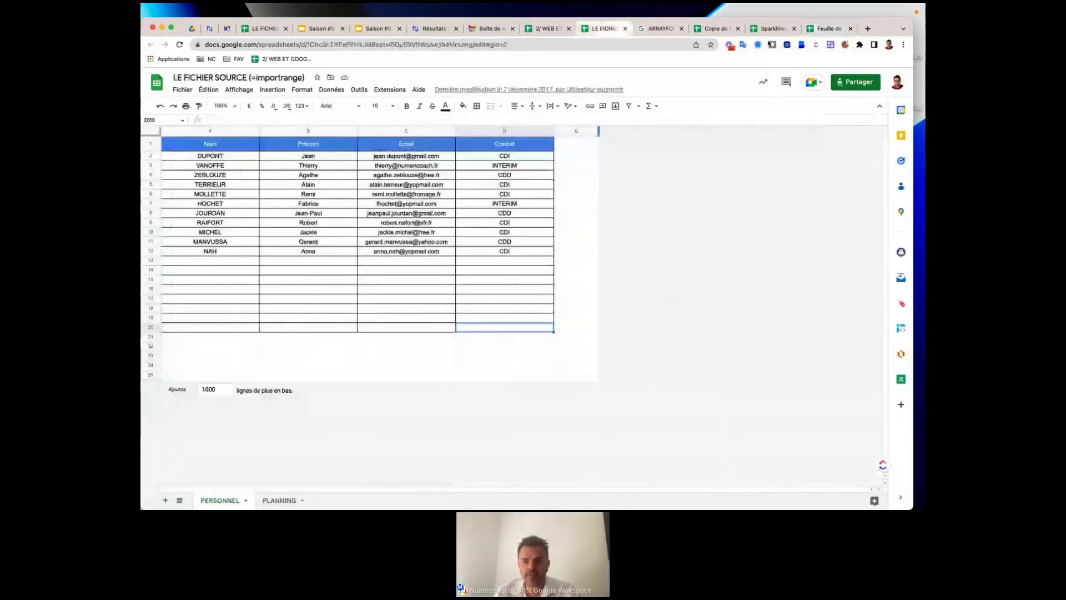
left_click(828, 28)
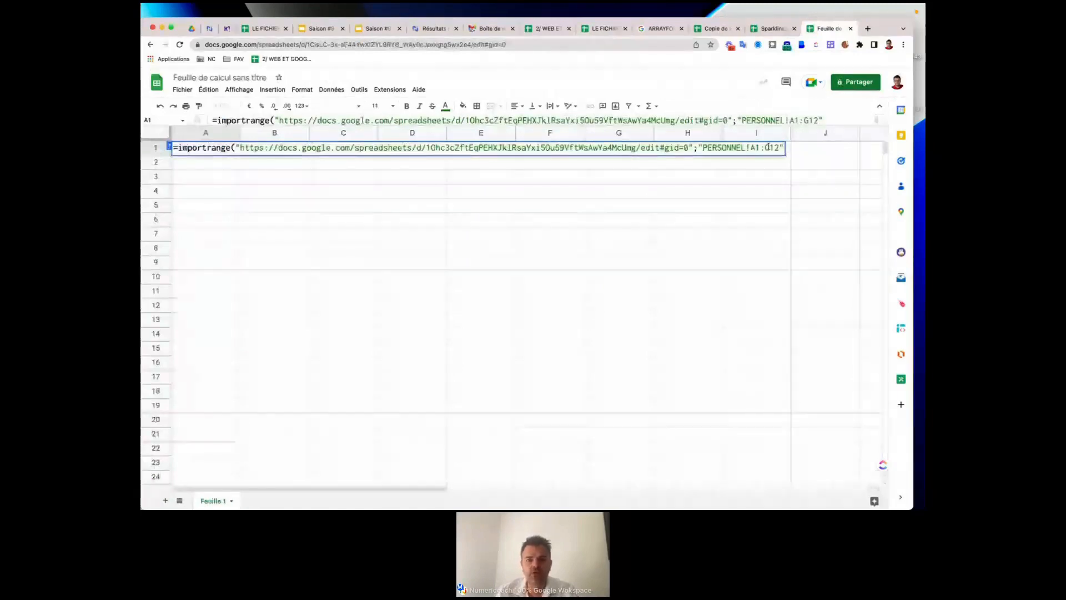
left_click(768, 147)
key("BackSpace")
type("D12\"")
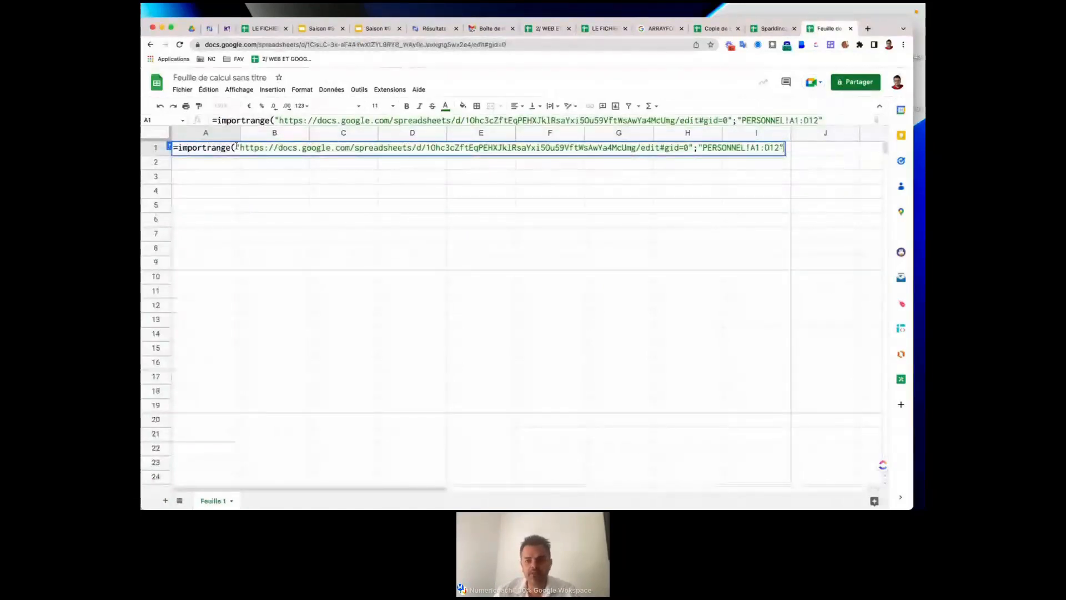
type(")")
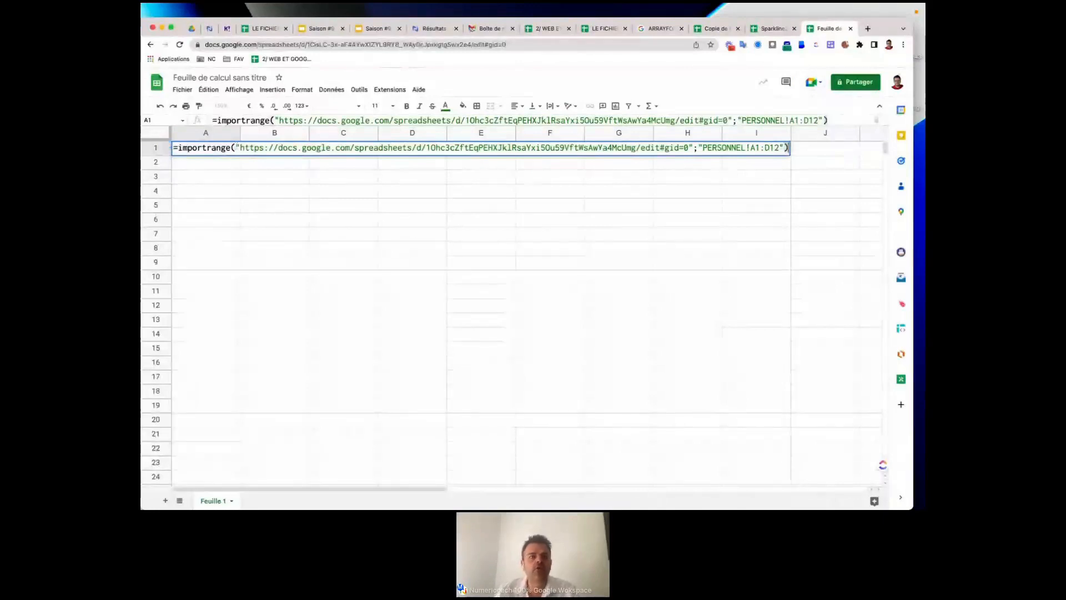
key("Return")
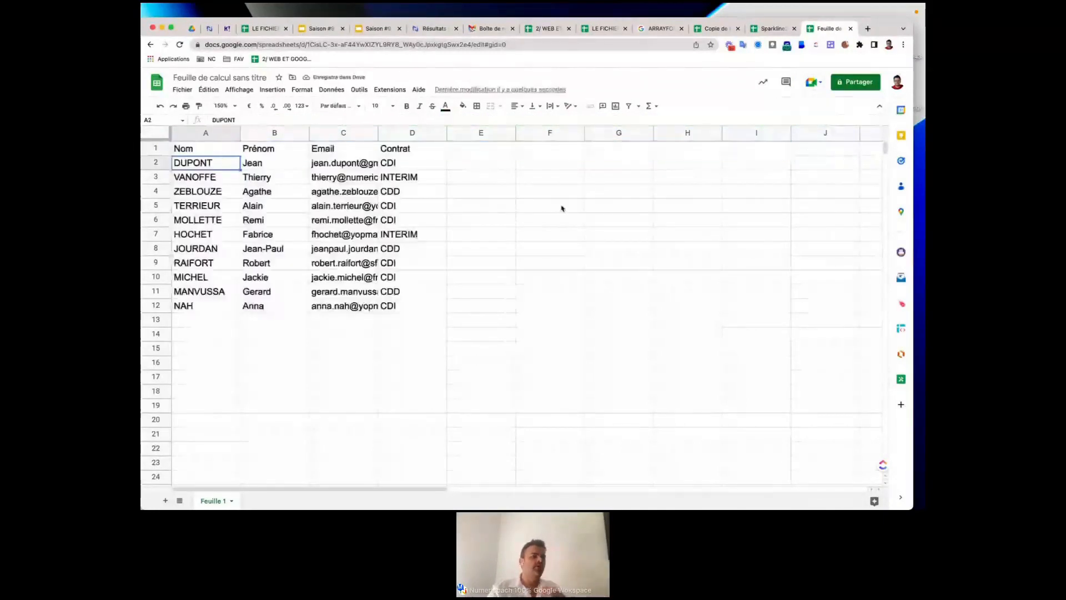
key("Up")
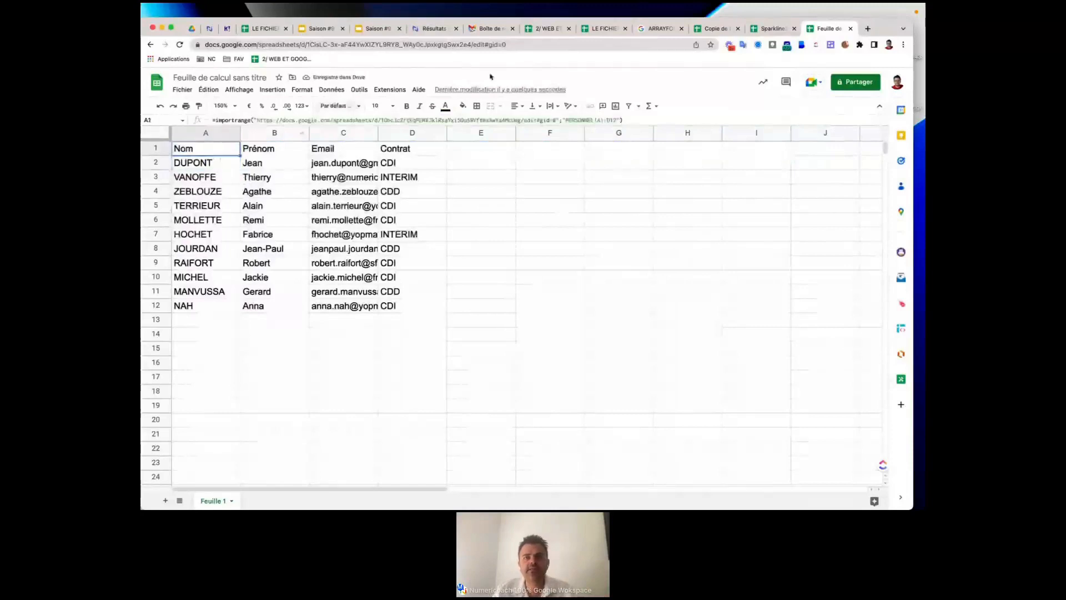
left_click(601, 32)
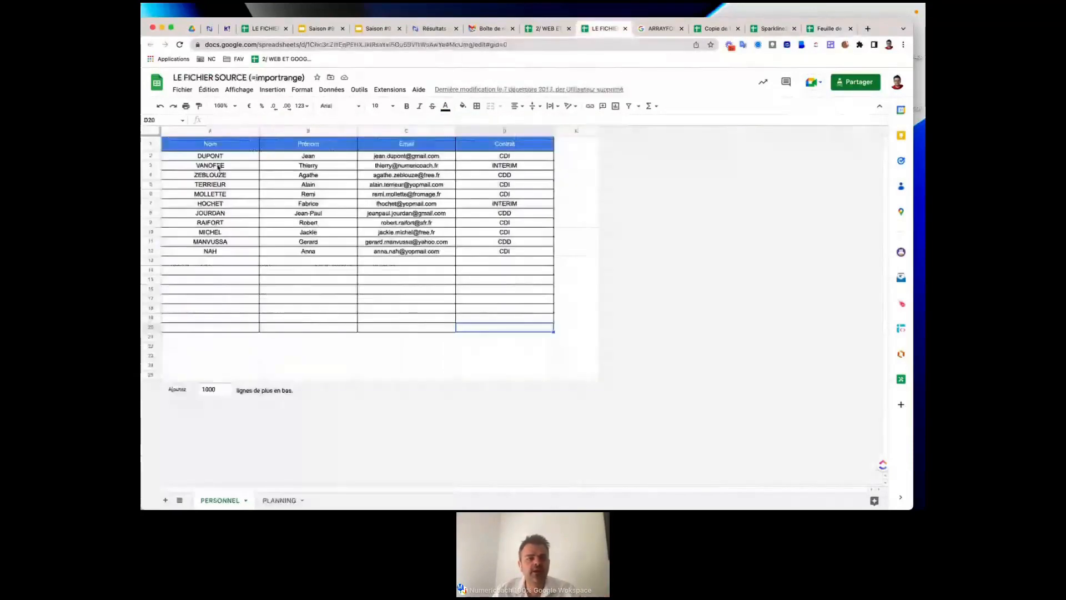
left_click(321, 158)
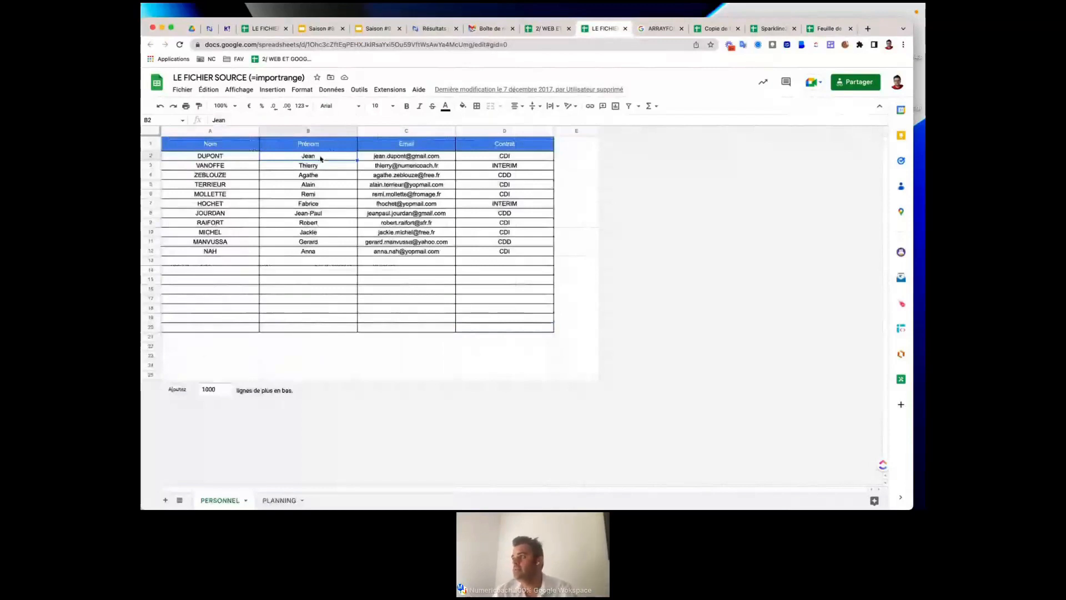
Type a new first name in the source's B2 and verify the imported sheet shows it.
type("Fabri")
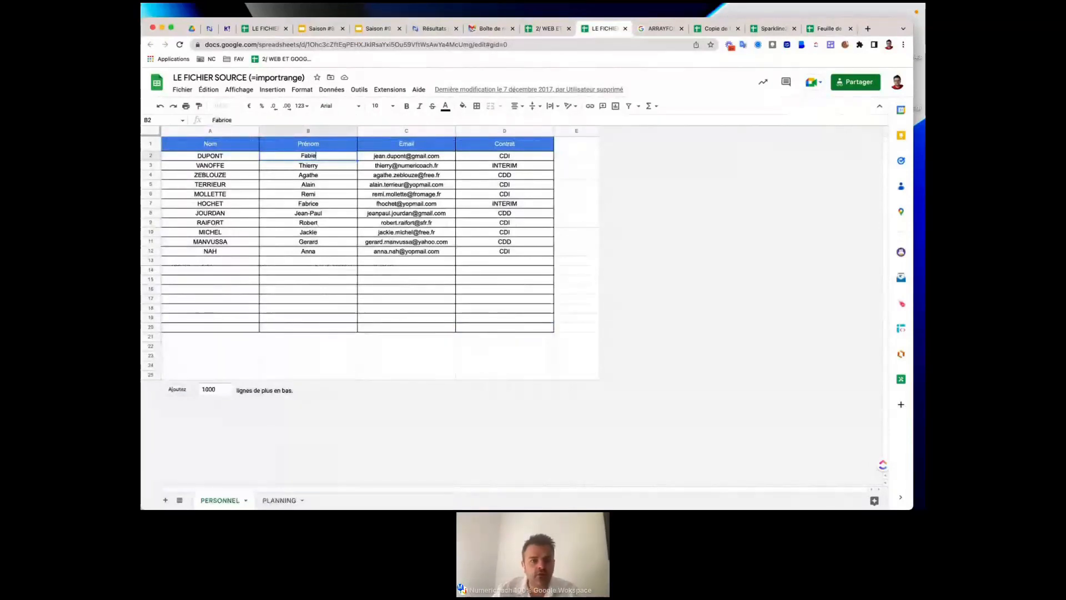
type("n")
left_click(335, 195)
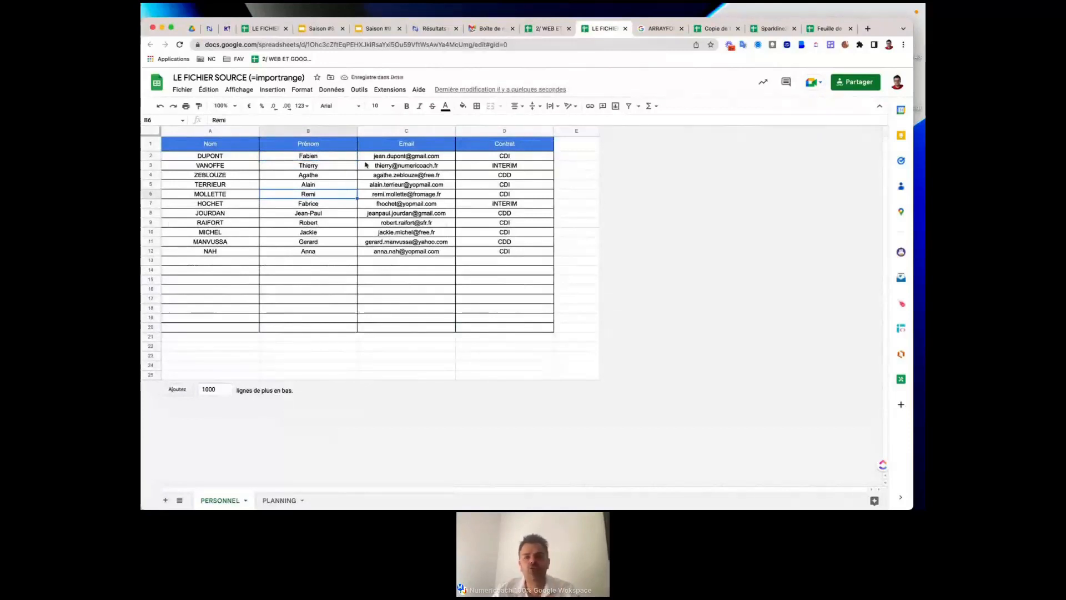
left_click(385, 157)
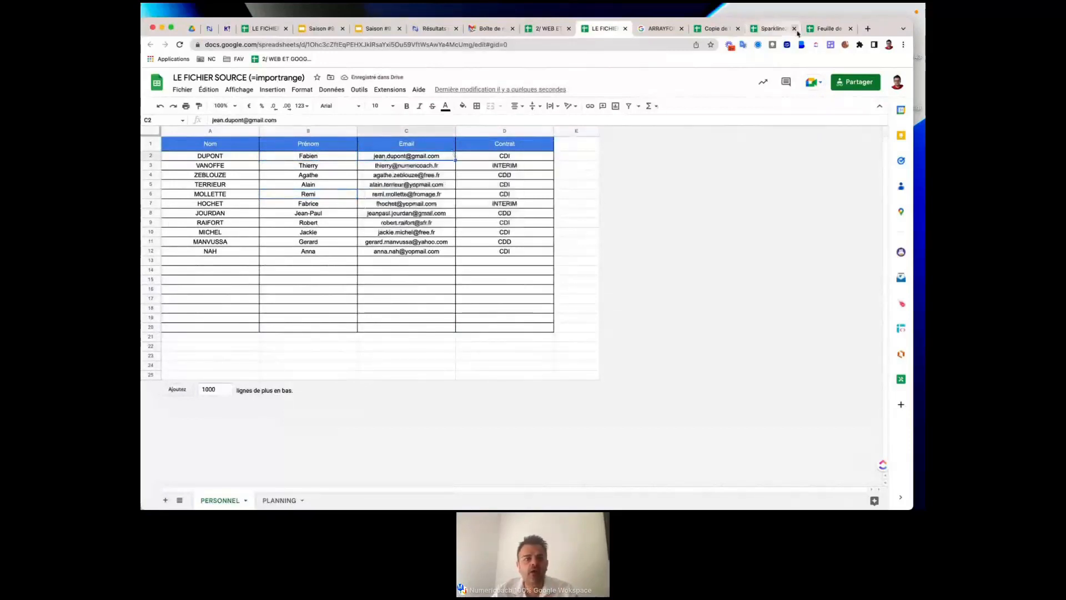
left_click(825, 31)
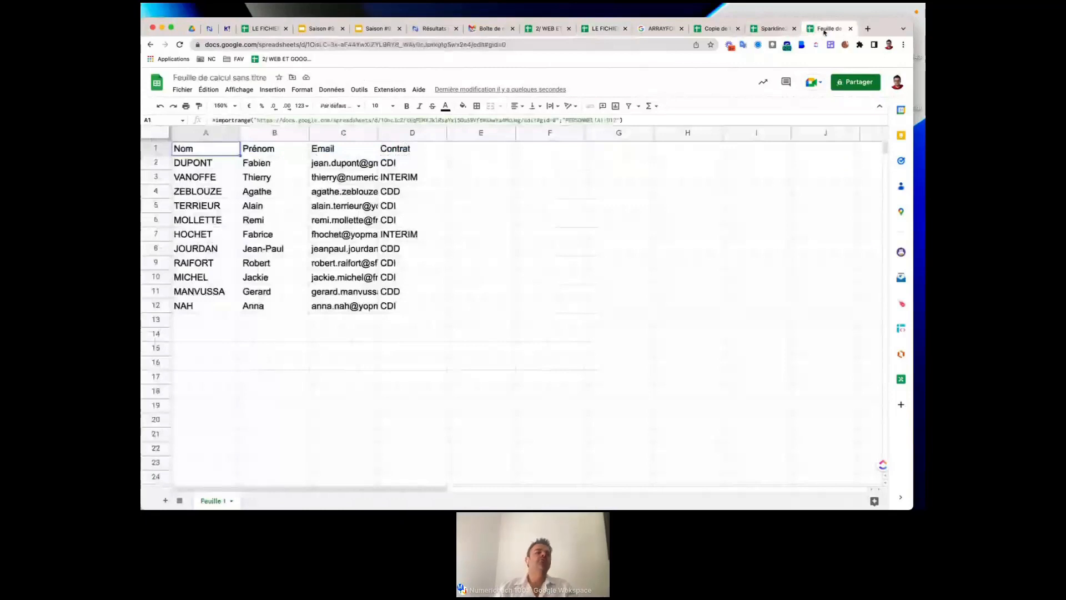
left_click(273, 165)
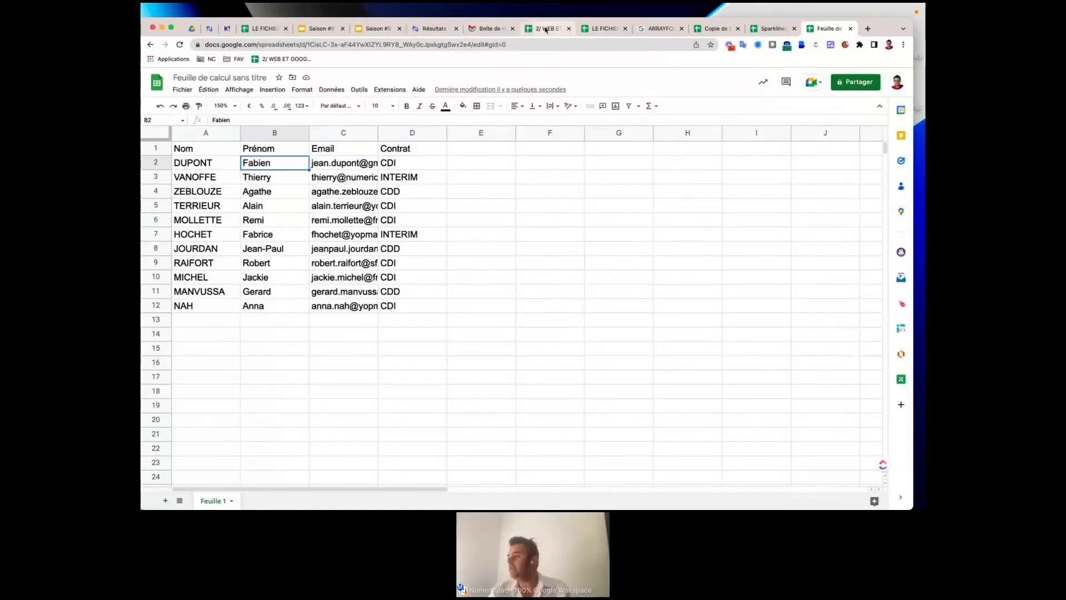
left_click(569, 28)
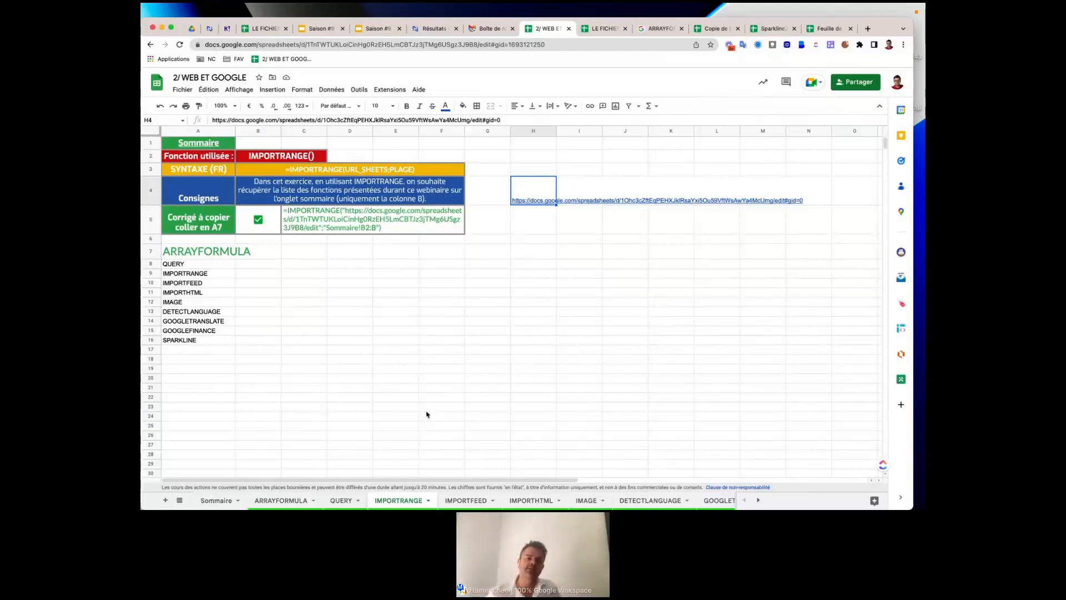
Preview the H4 link, then go to the IMPORTFEED exercise sheet.
mouse_move(548, 197)
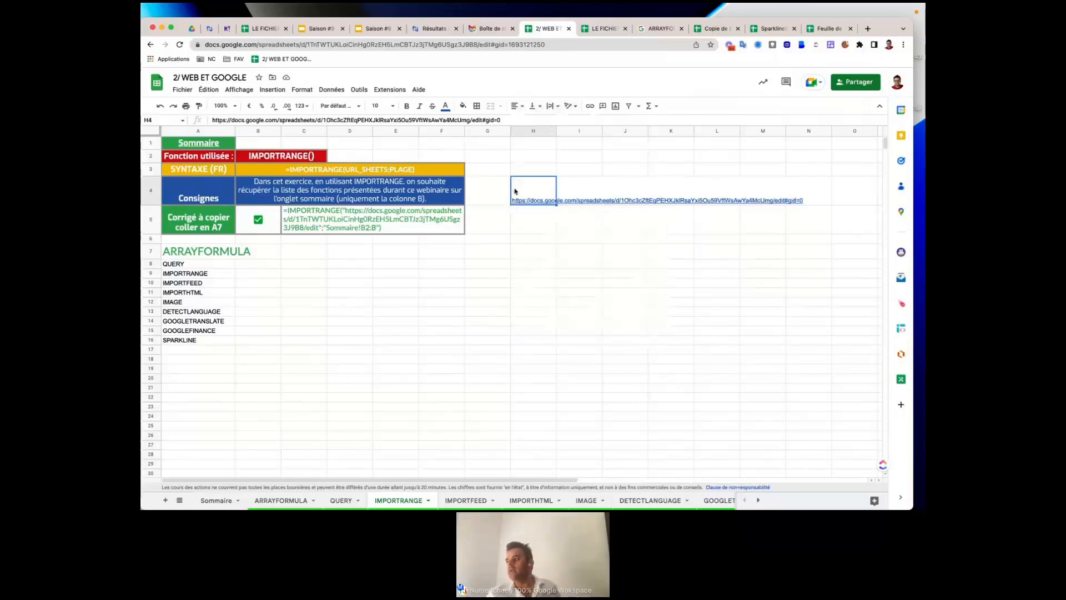
mouse_move(516, 193)
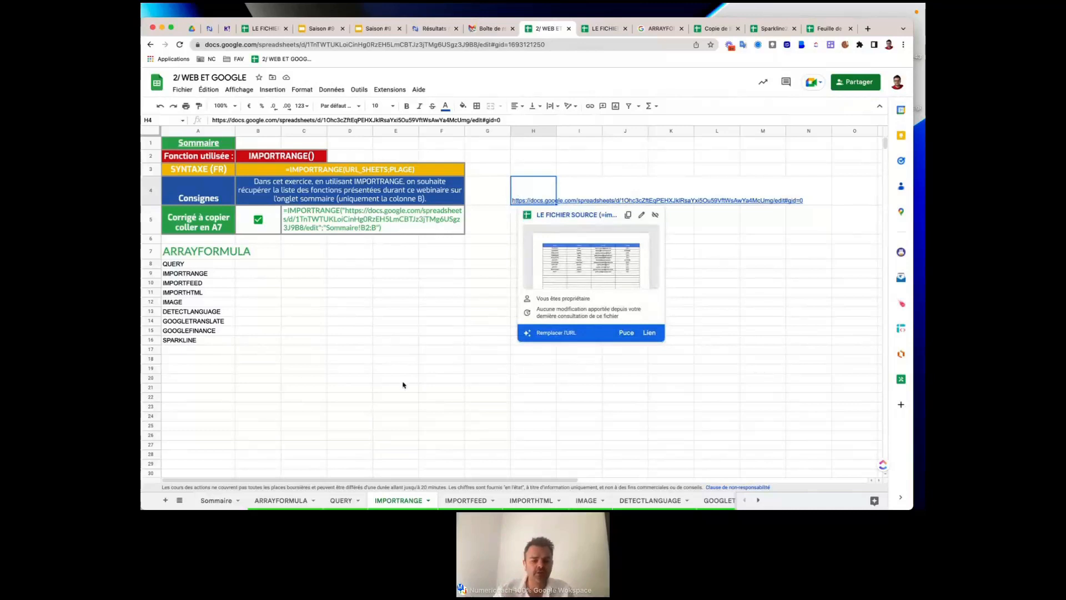
left_click(466, 501)
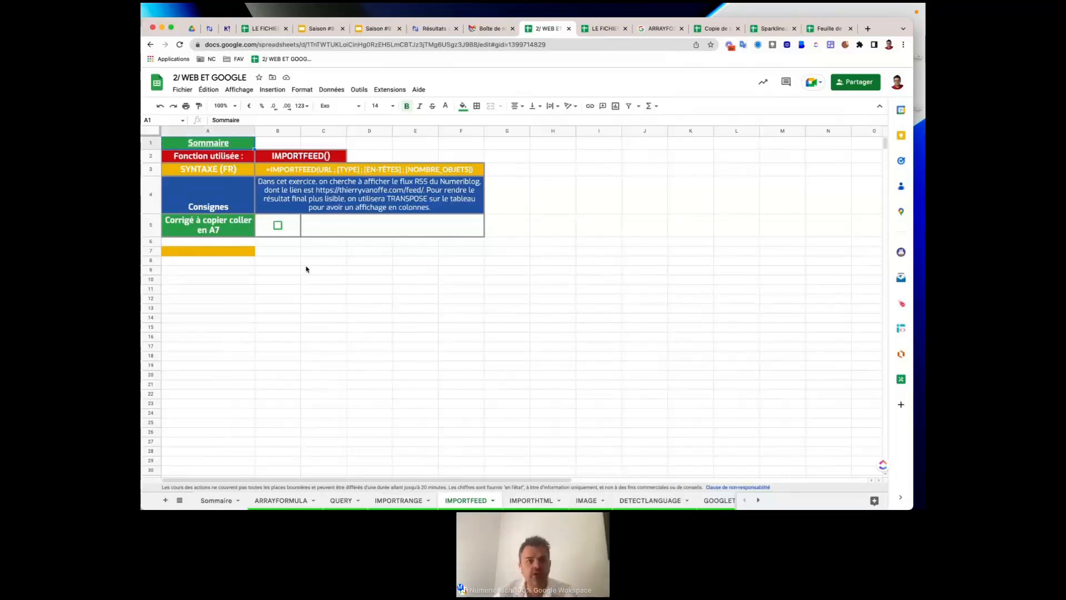
Reveal the solution in B5 and paste its TRANSPOSE(IMPORTFEED) formula from C5 into A7.
left_click(277, 225)
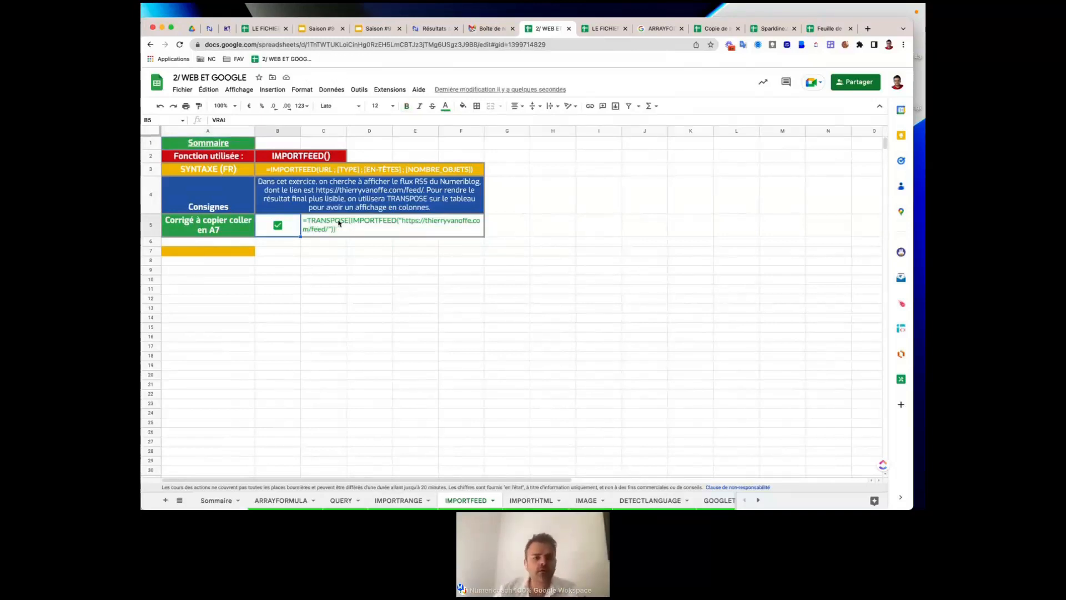
left_click(317, 225)
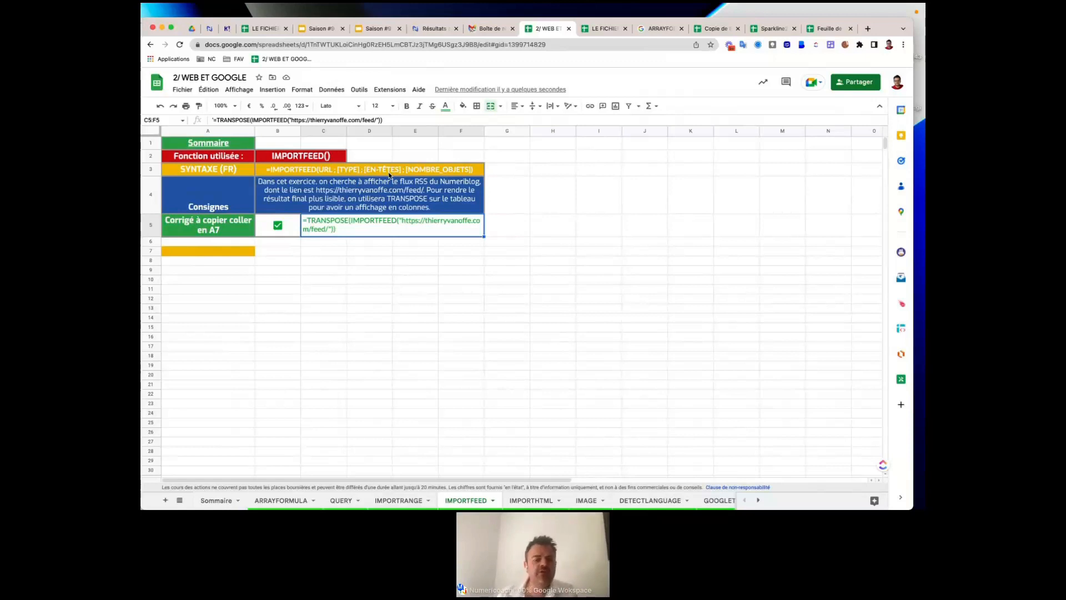
double_click(314, 220)
left_click_drag(304, 221, 514, 225)
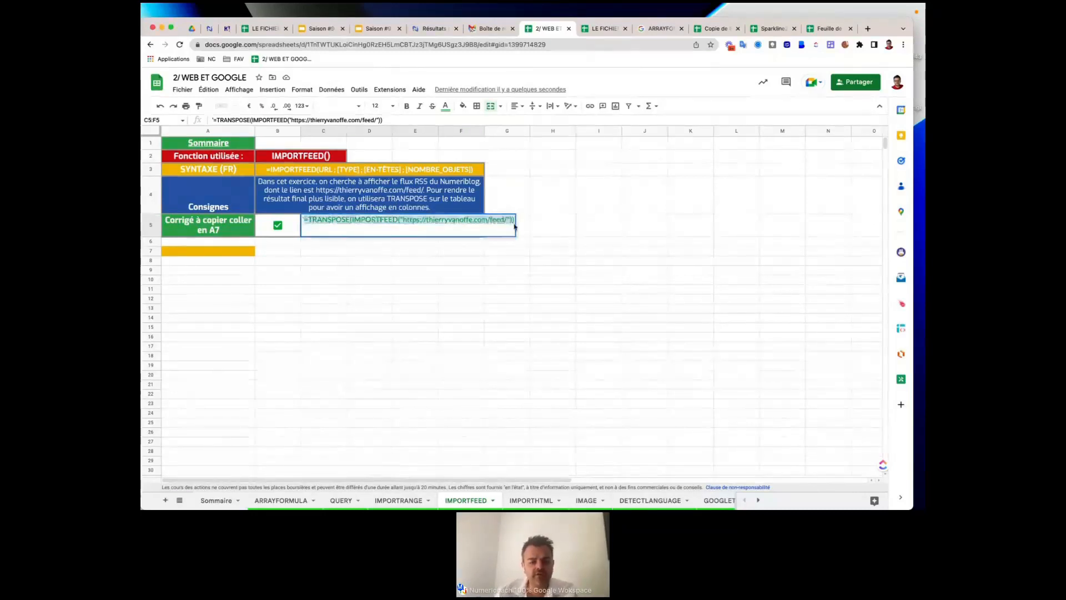
key("ctrl+c")
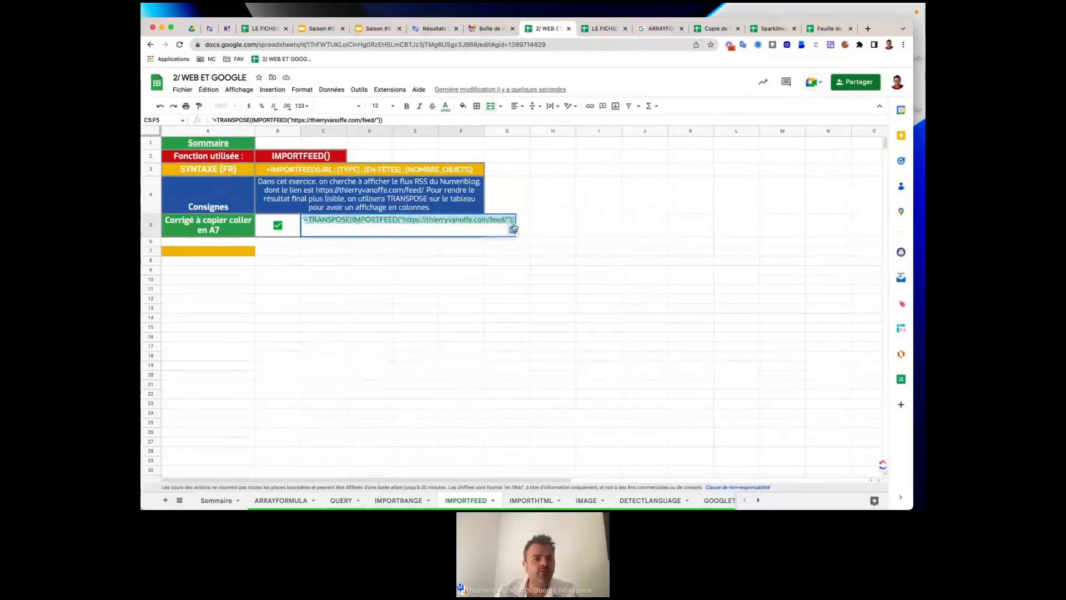
left_click(189, 251)
key("ctrl+v")
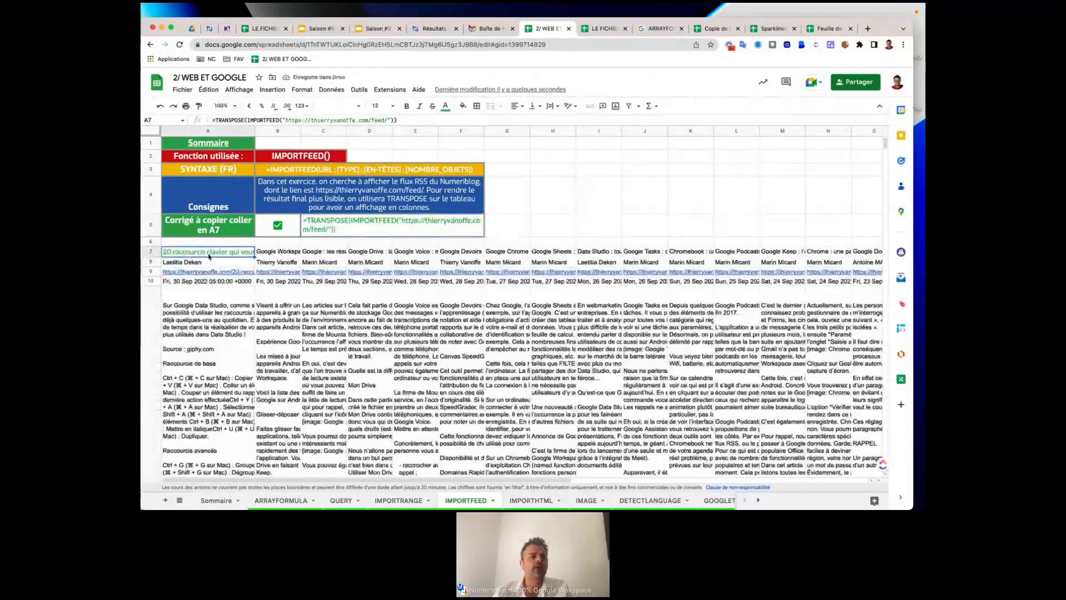
Inspect the imported Numeriblog feed articles and select the TRANSPOSE(IMPORTFEED) formula in A7.
left_click(184, 272)
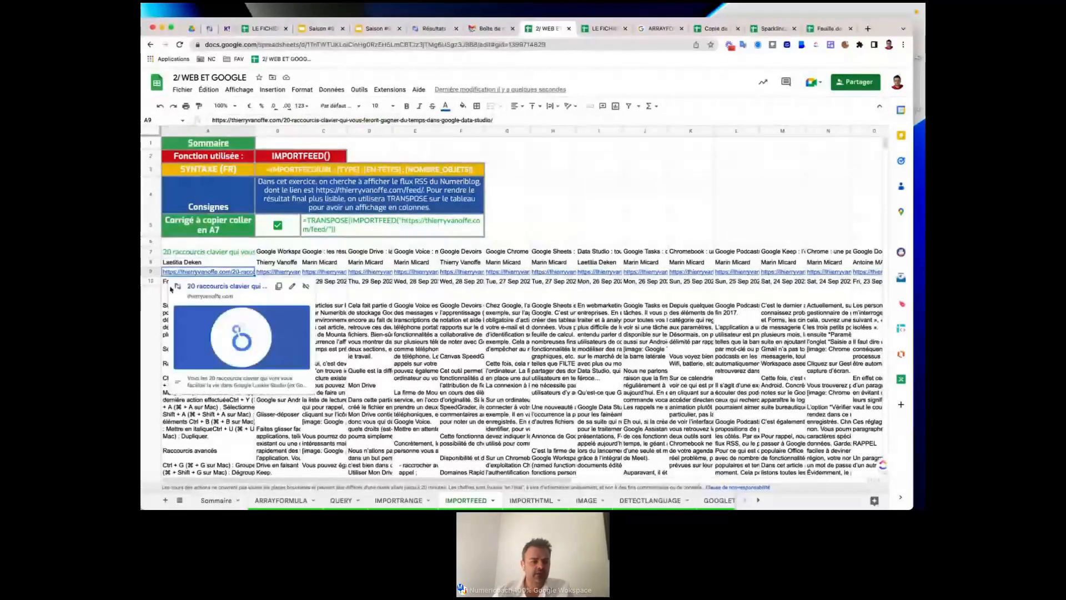
left_click(189, 321)
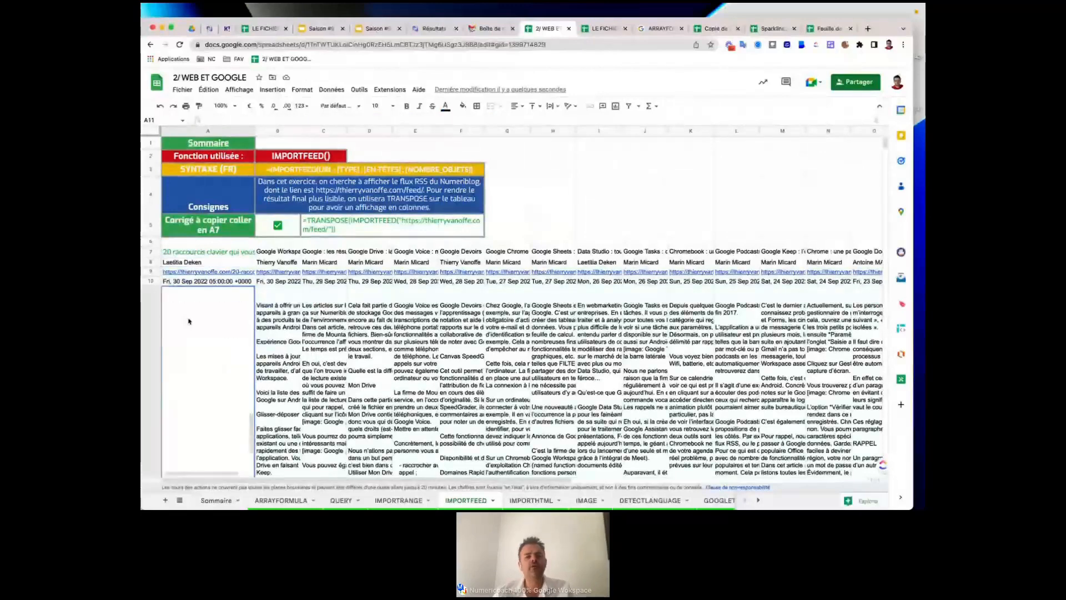
left_click(277, 353)
scroll(278, 355, "up", 5)
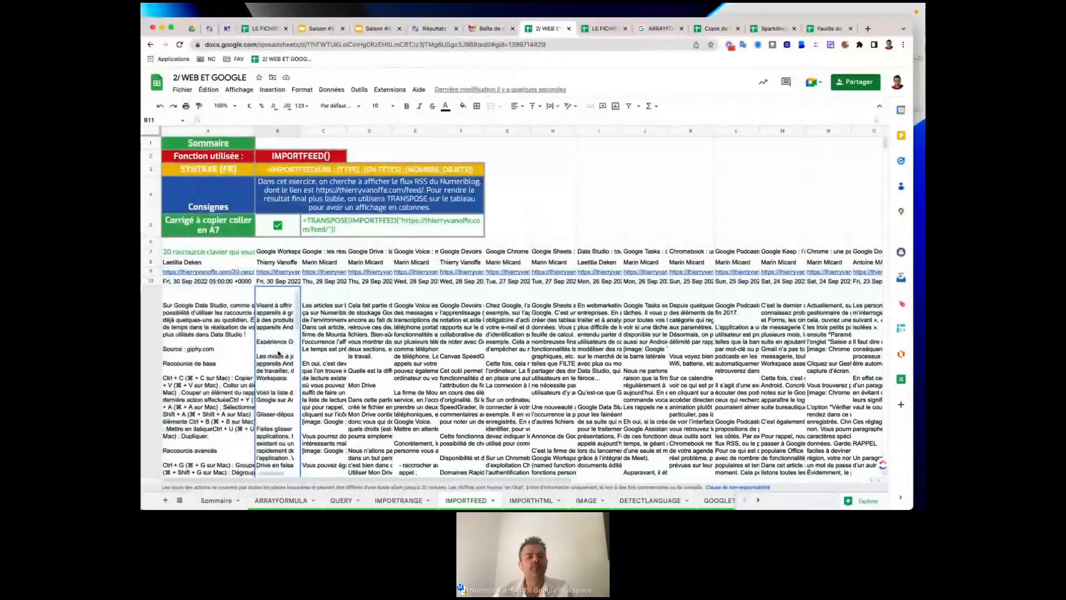
left_click(488, 252)
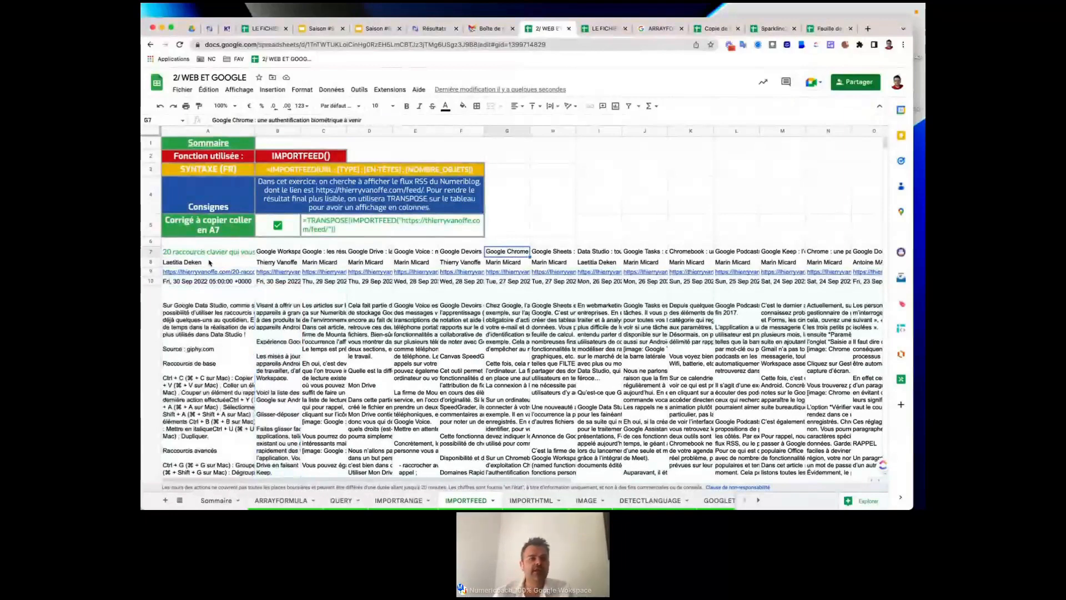
left_click(173, 252)
triple_click(304, 119)
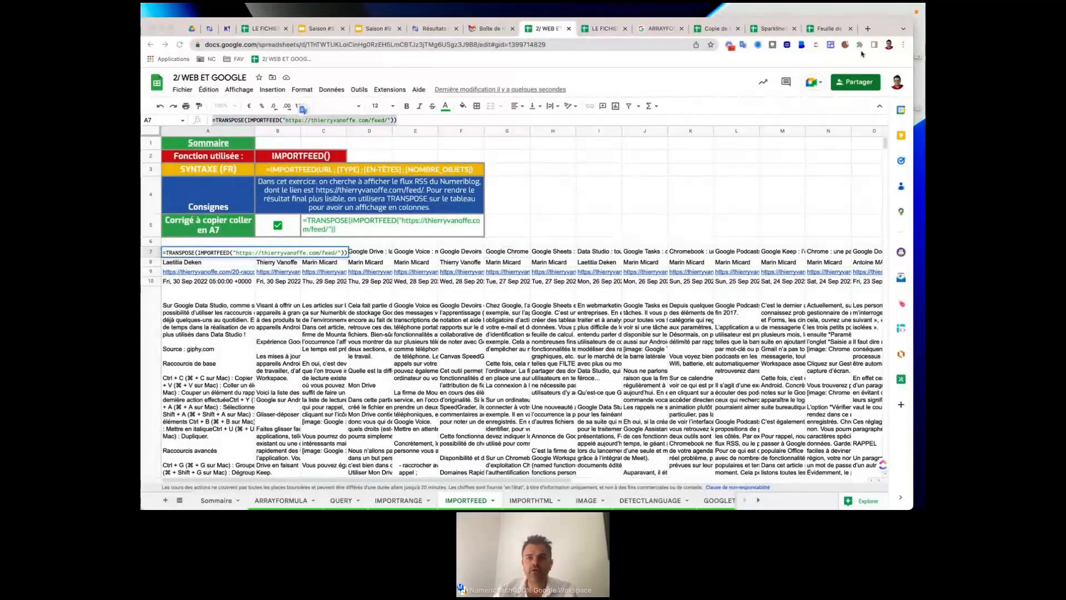
Revisit the untitled sheet's IMPORTRANGE formula in A1, then move to the IMPORTHTML exercise sheet.
left_click(767, 29)
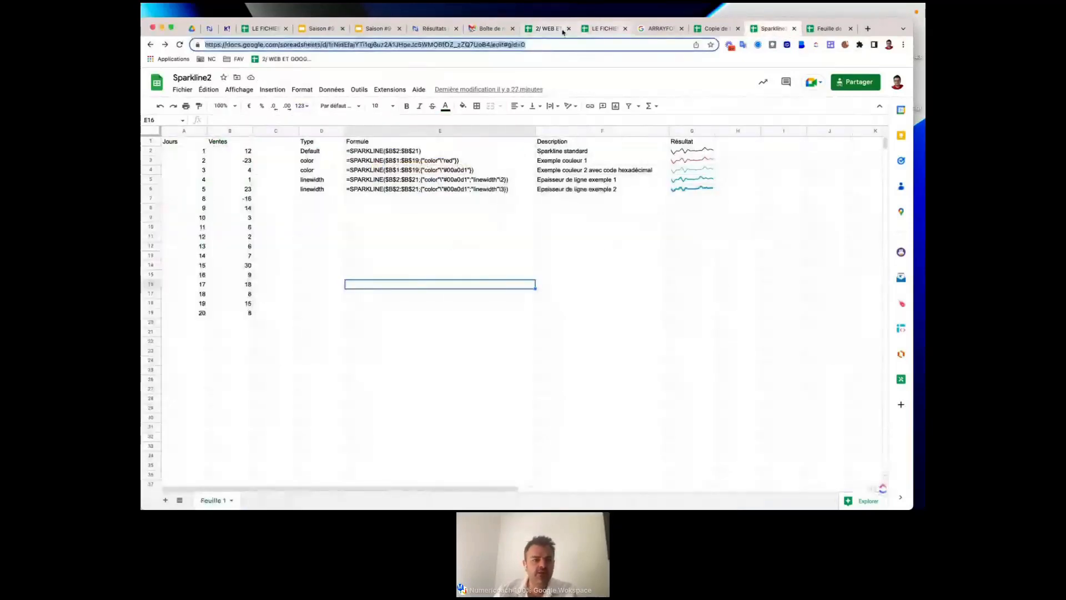
left_click(563, 31)
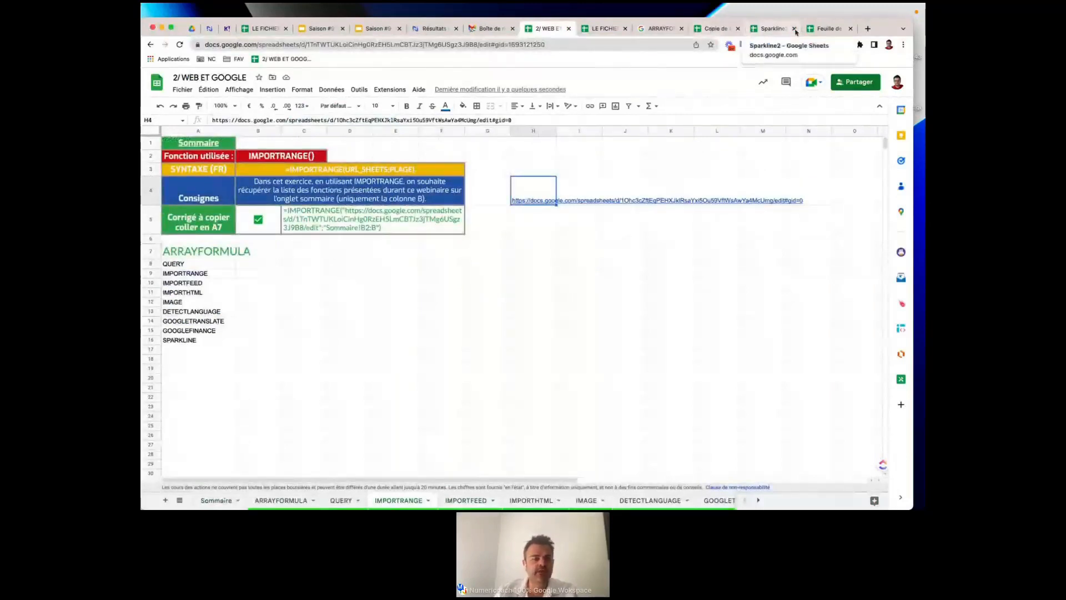
left_click(827, 28)
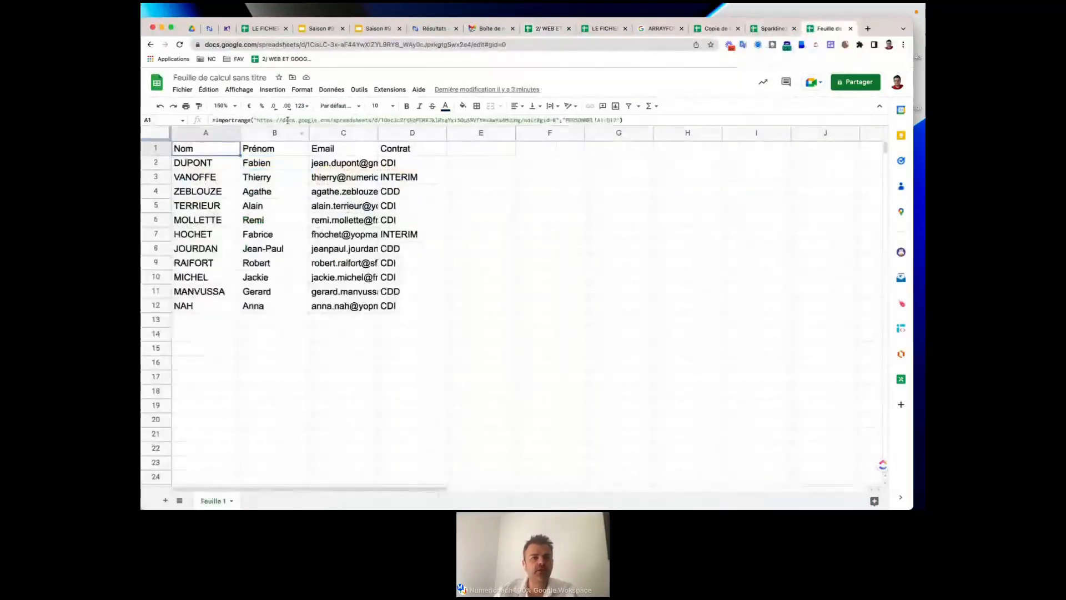
triple_click(282, 120)
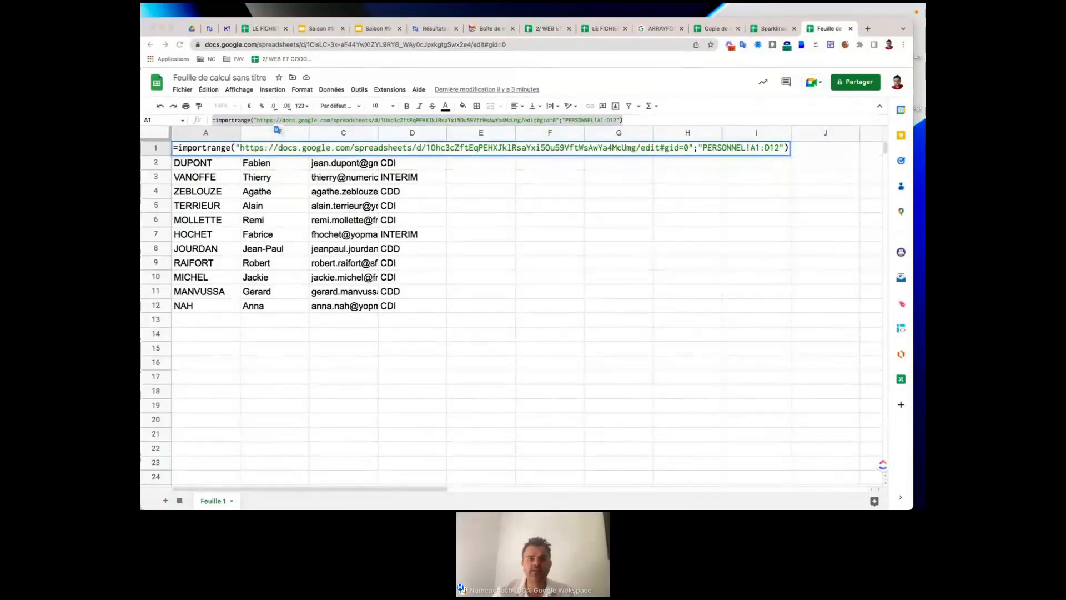
left_click(553, 30)
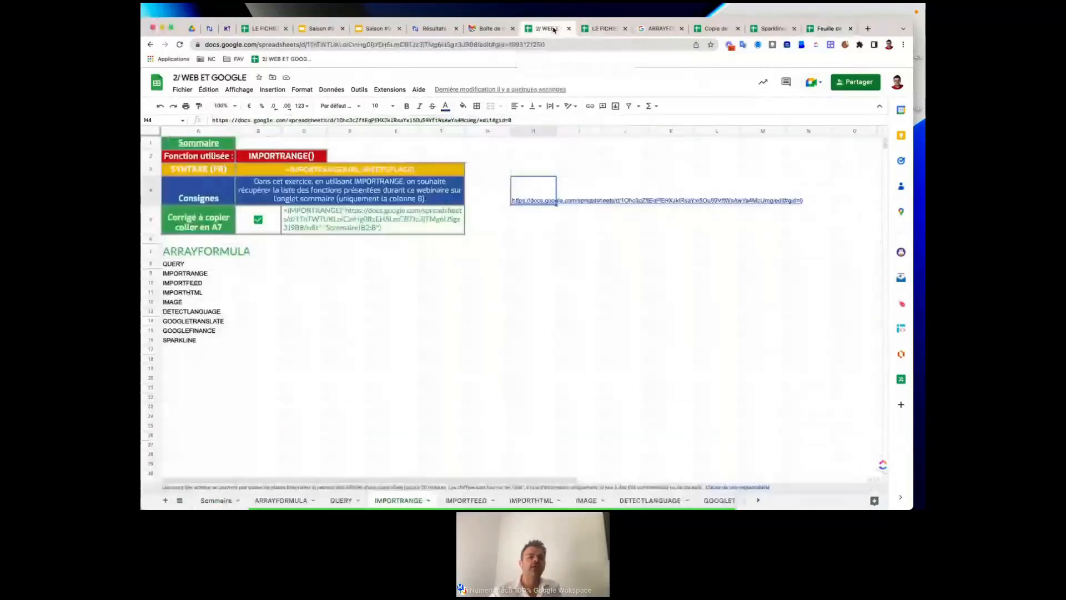
left_click(472, 500)
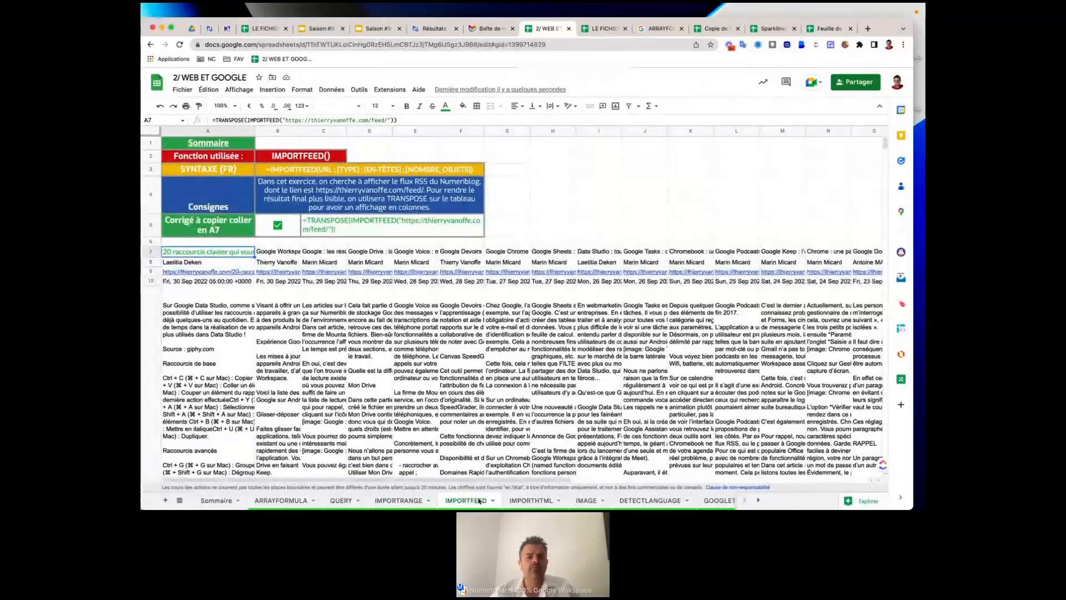
left_click(517, 502)
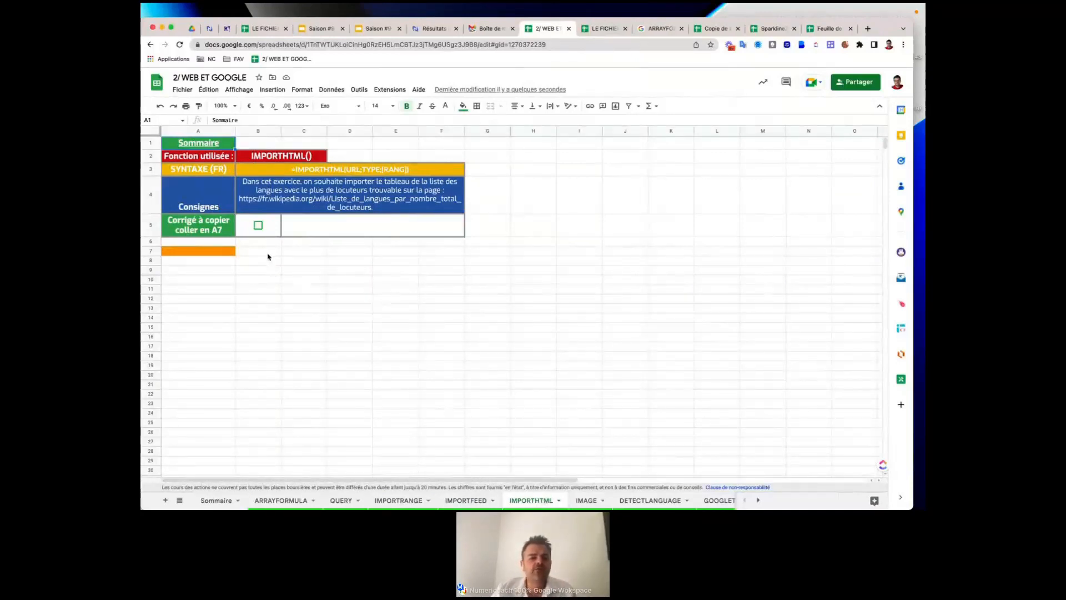
Tick B5 to reveal the IMPORTHTML answer in C5, select its Wikipedia URL, and move the workbook tab last.
left_click(258, 225)
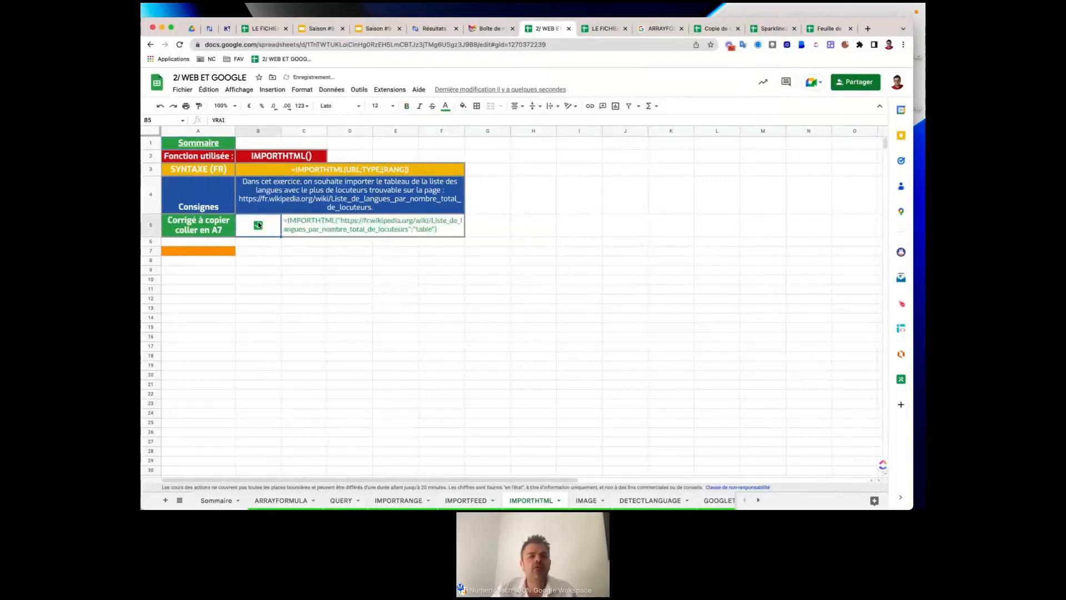
double_click(357, 226)
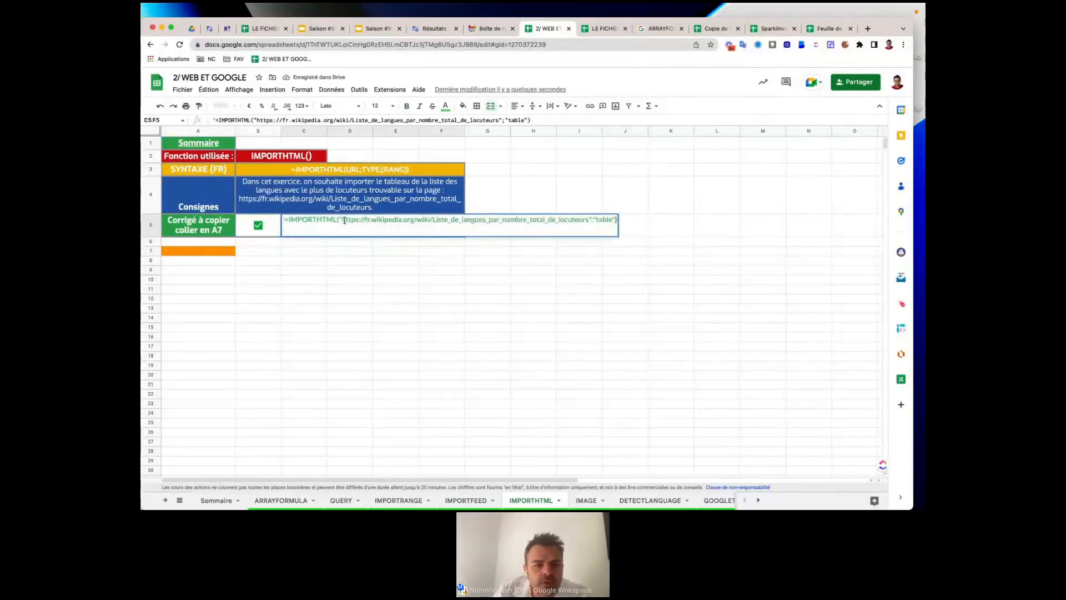
left_click_drag(341, 219, 587, 221)
key("ctrl+c")
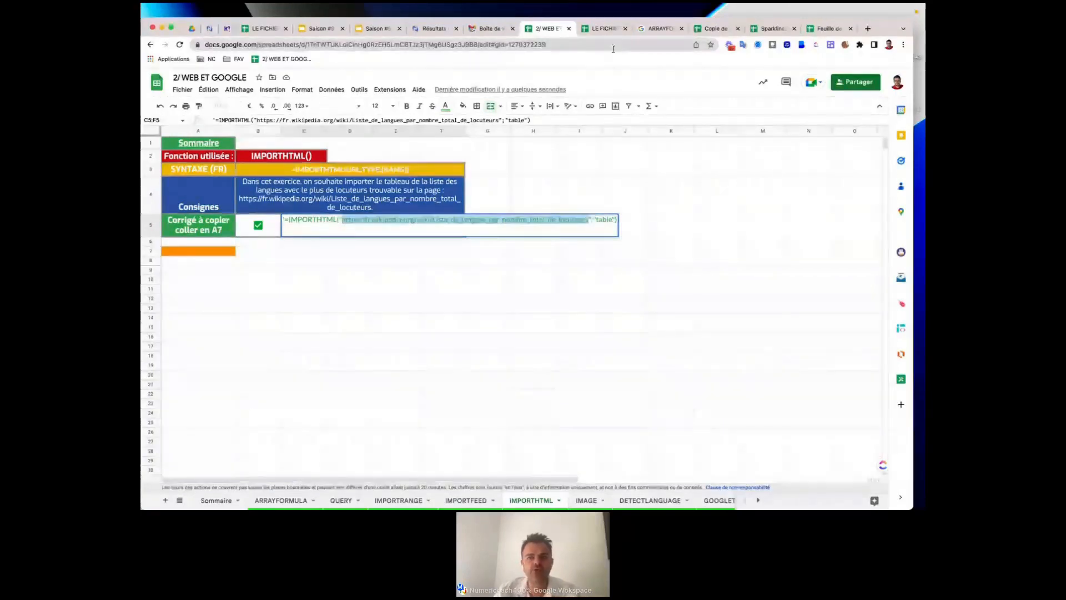
left_click_drag(547, 28, 860, 26)
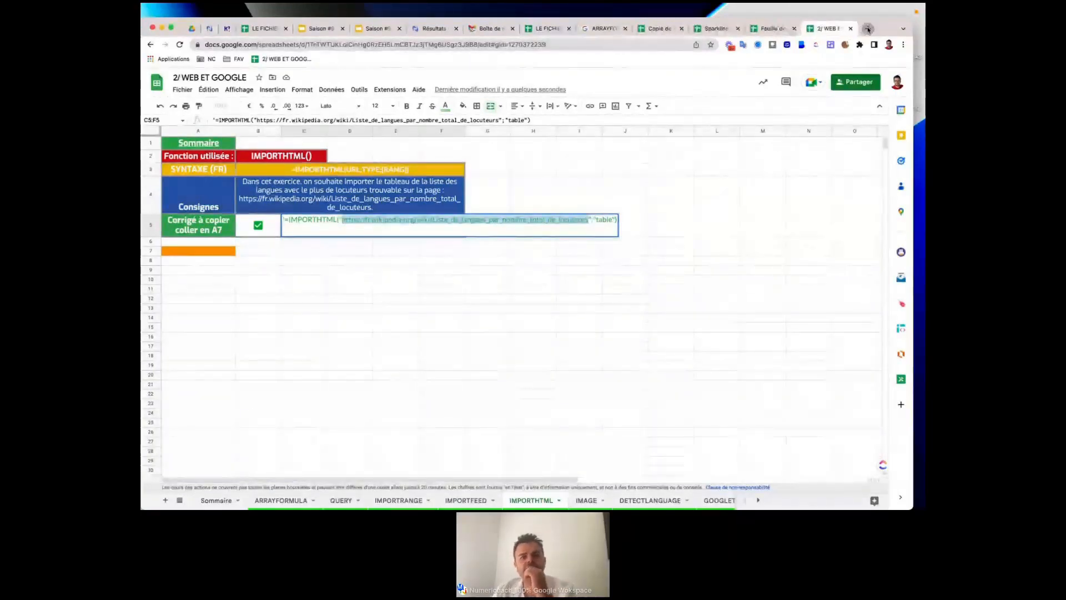
Open the copied 'Liste de langues par nombre total de locuteurs' Wikipedia page in a new tab and browse its table.
left_click(867, 28)
key("ctrl+v")
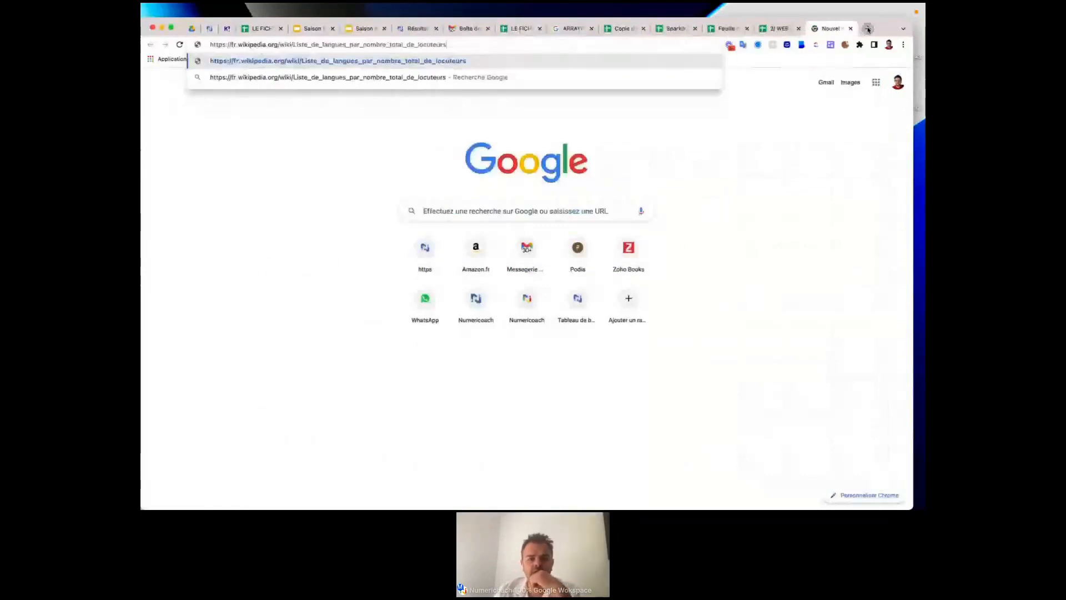
key("Return")
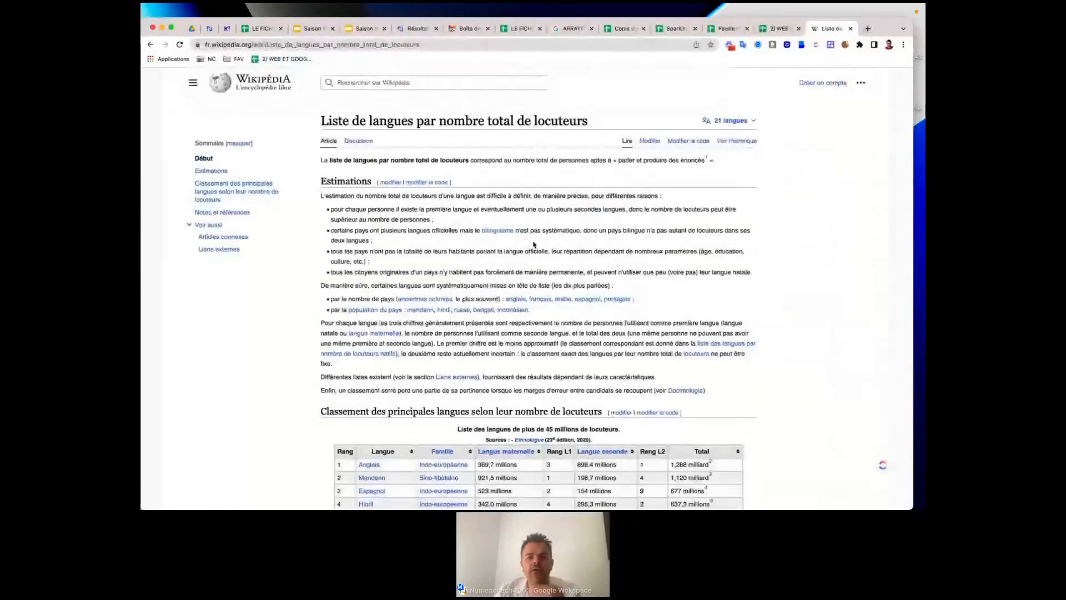
scroll(534, 244, "down", 1)
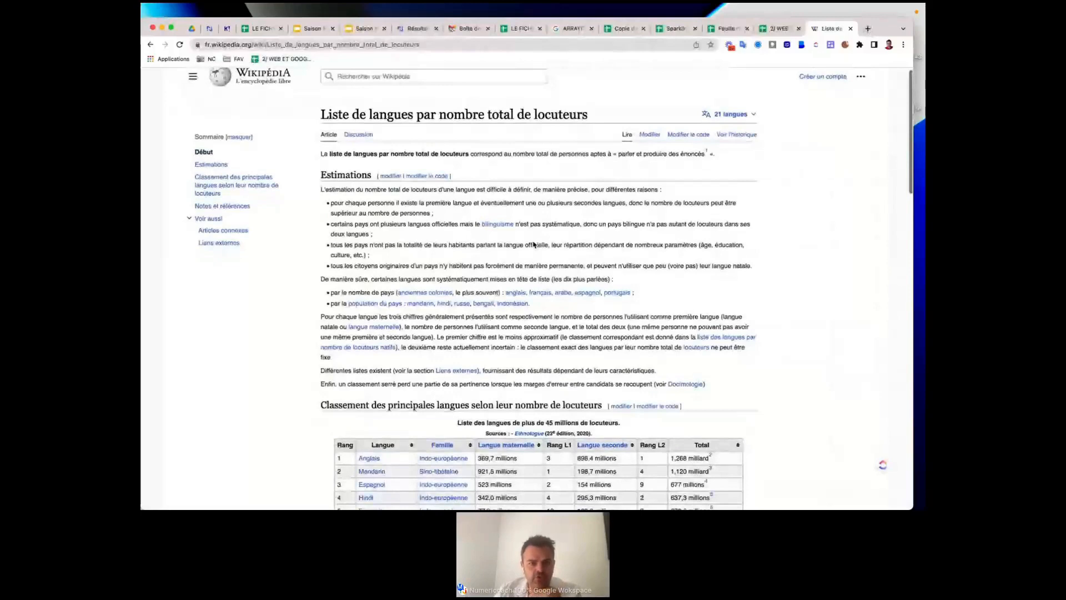
scroll(533, 244, "down", 4)
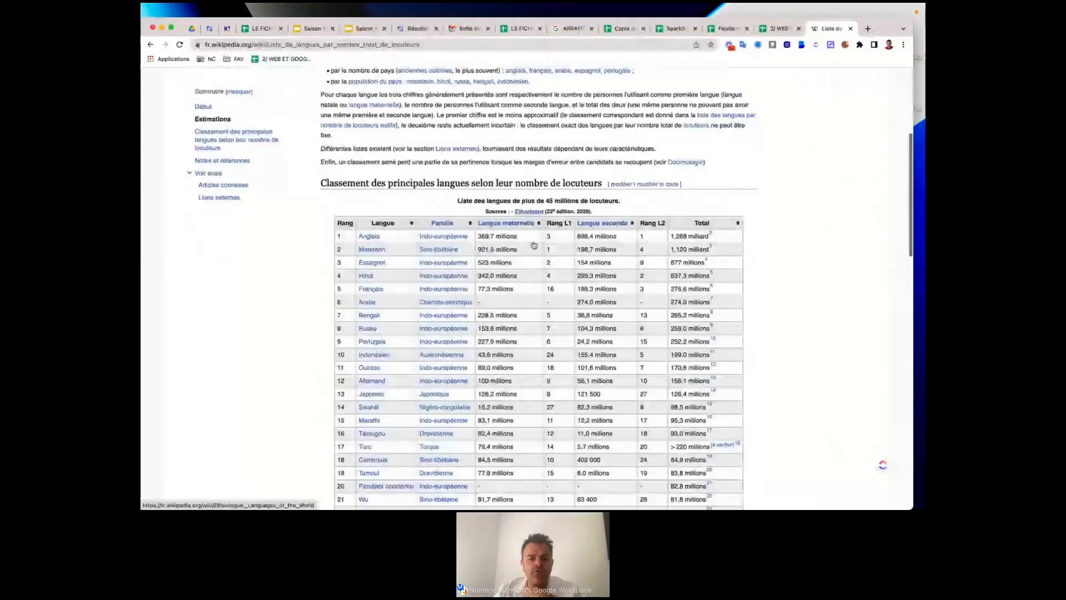
scroll(533, 244, "down", 15)
scroll(533, 244, "up", 1)
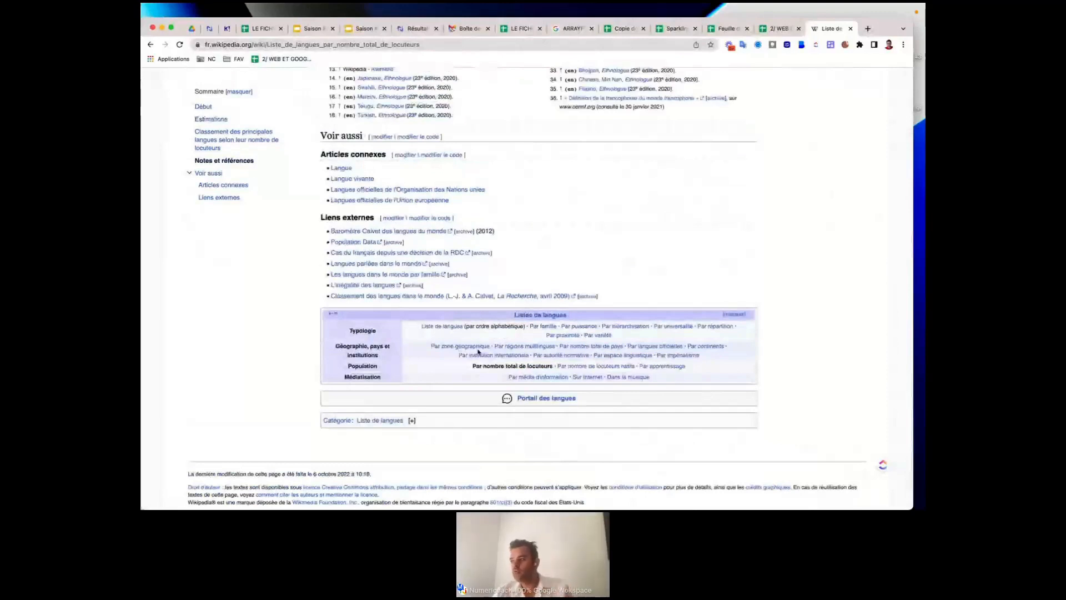
scroll(478, 351, "up", 7)
scroll(478, 350, "up", 6)
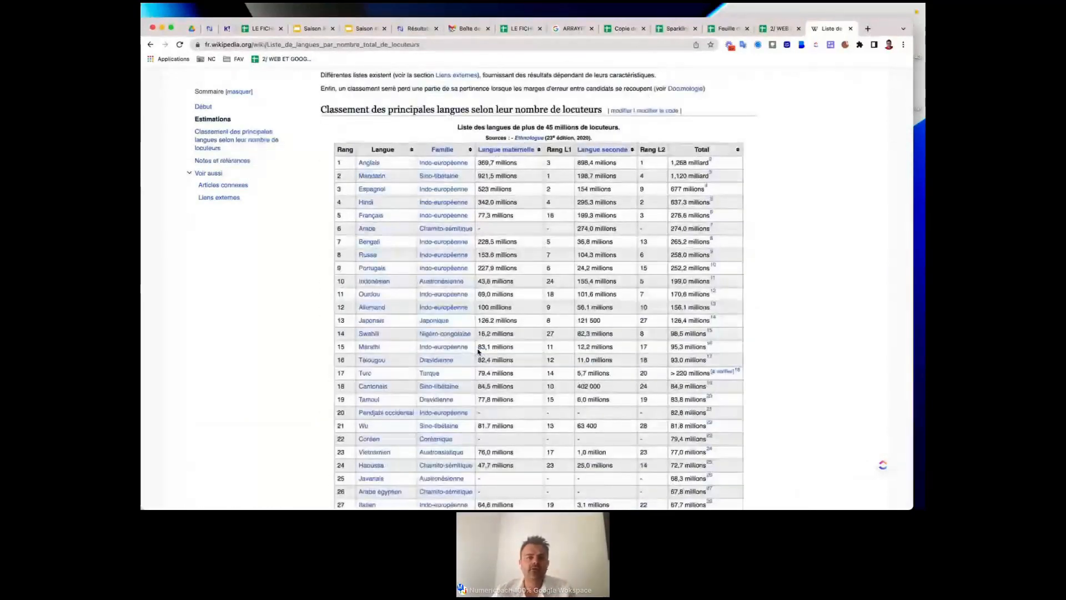
scroll(477, 351, "up", 1)
scroll(478, 351, "up", 3)
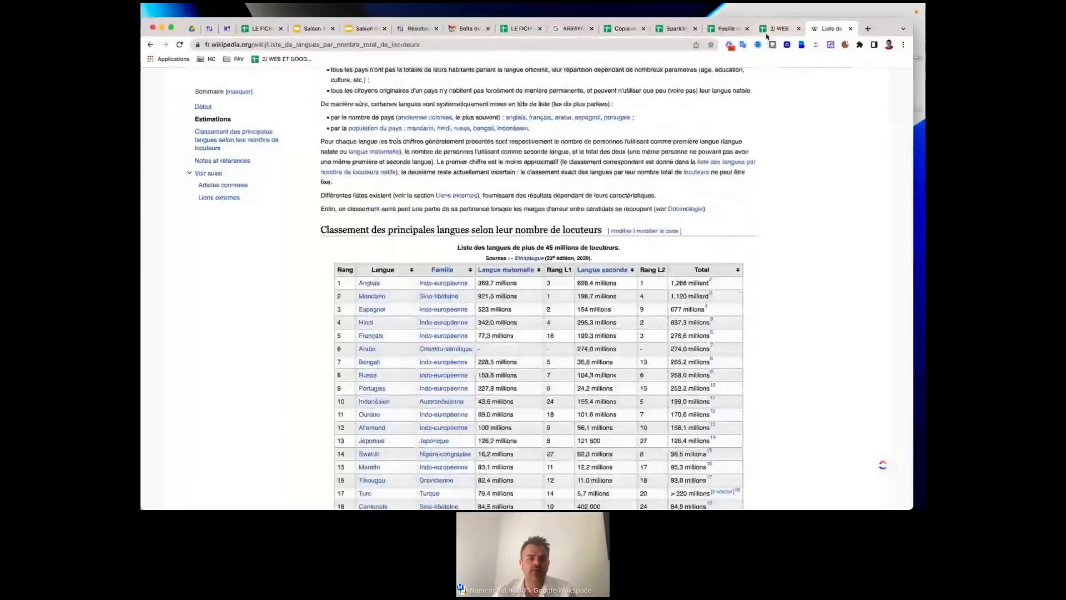
left_click(778, 32)
Inspect the full IMPORTHTML answer formula in C5.
left_click(350, 271)
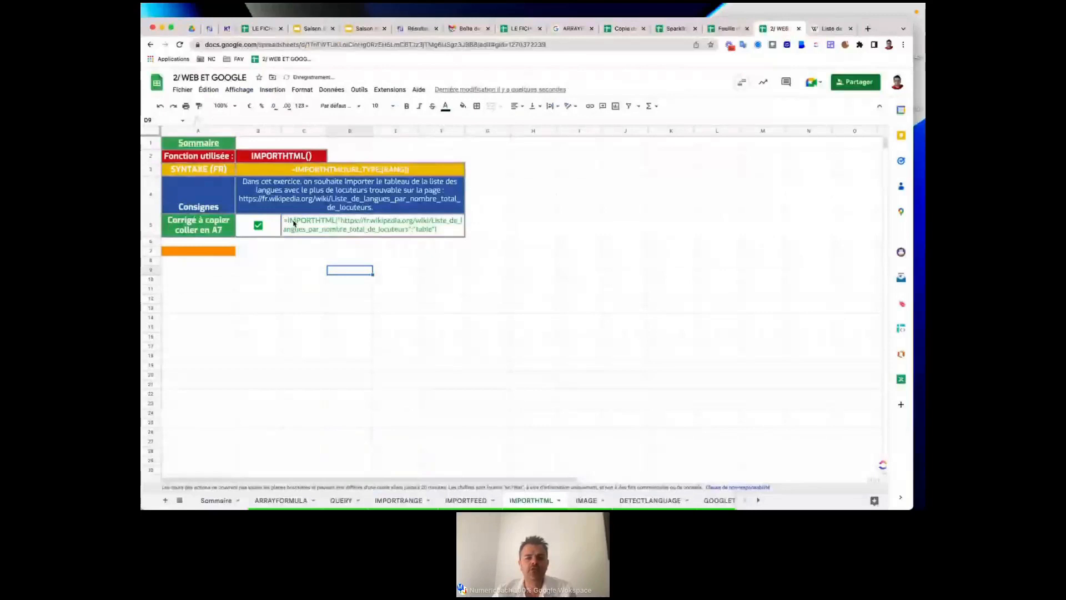
double_click(294, 223)
left_click_drag(284, 219, 614, 227)
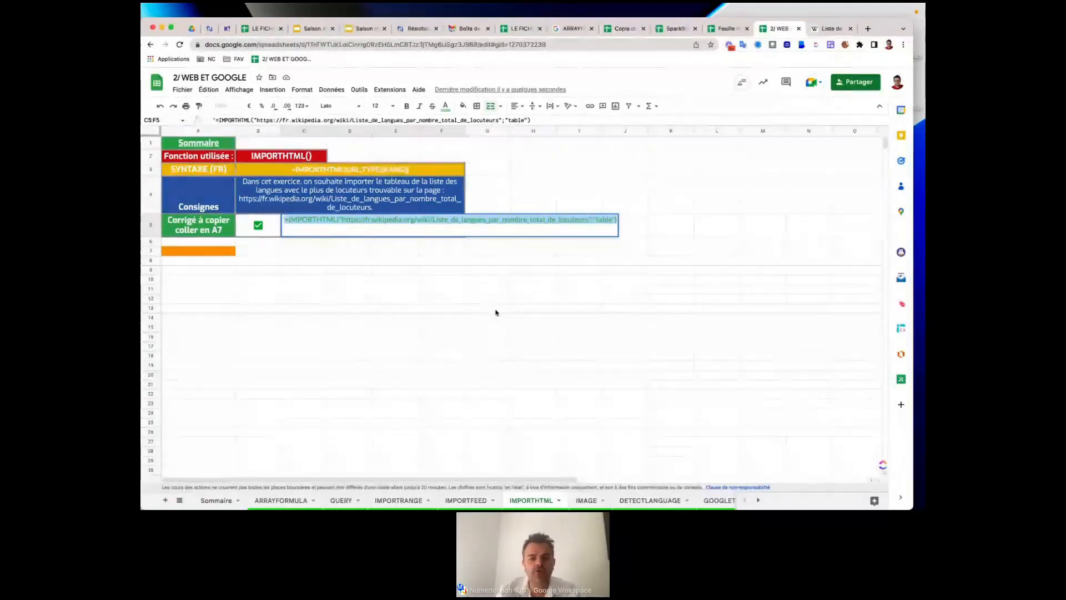
Start =IMPORTHTML( in G10 and read the url, query, index and locale argument help.
left_click(500, 279)
type("=im")
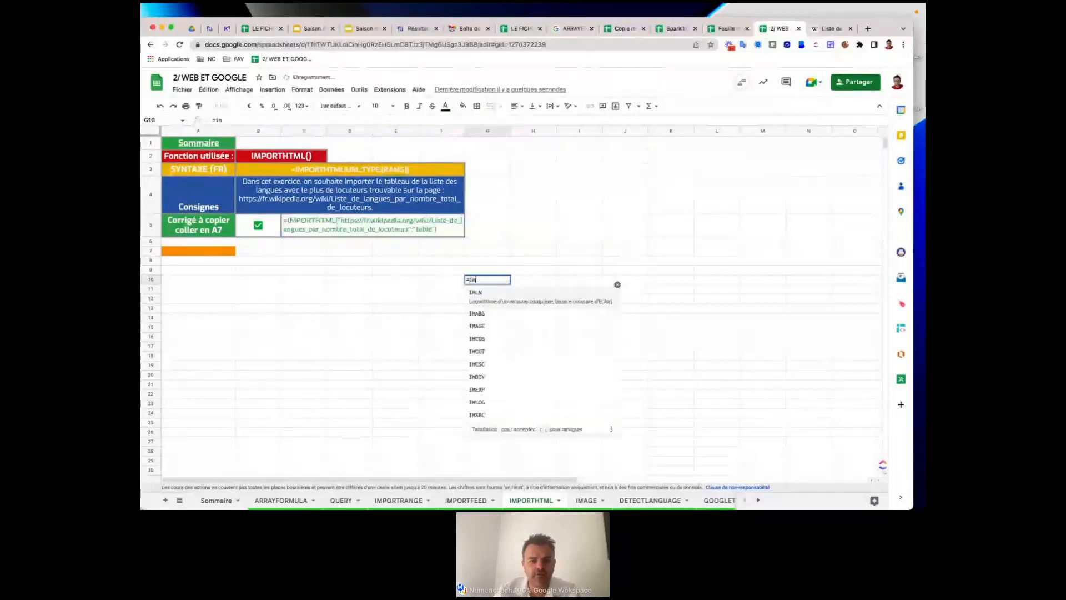
type("port")
left_click(519, 339)
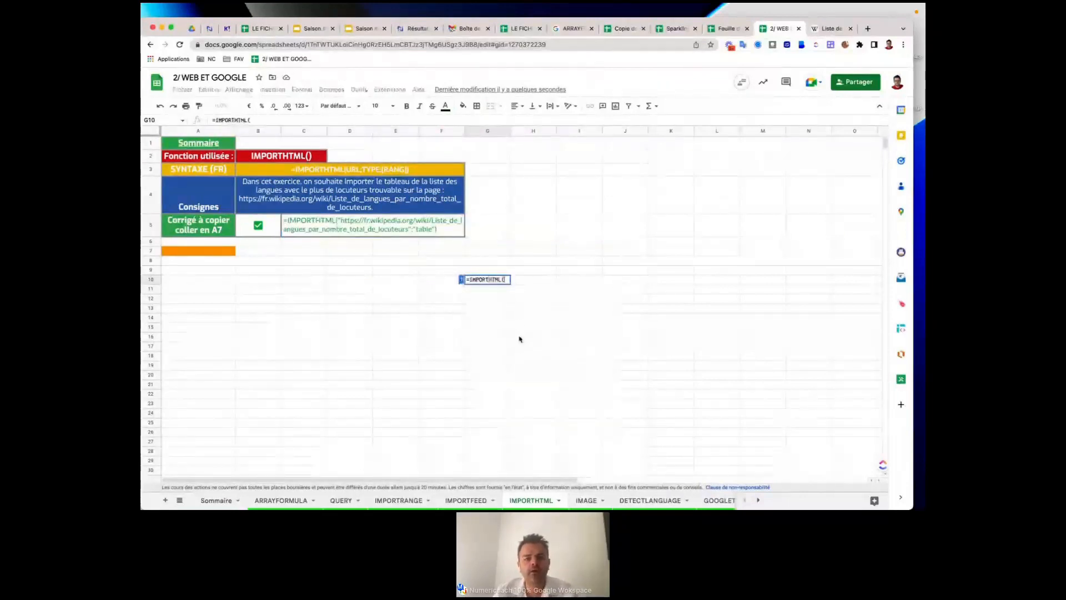
left_click(461, 281)
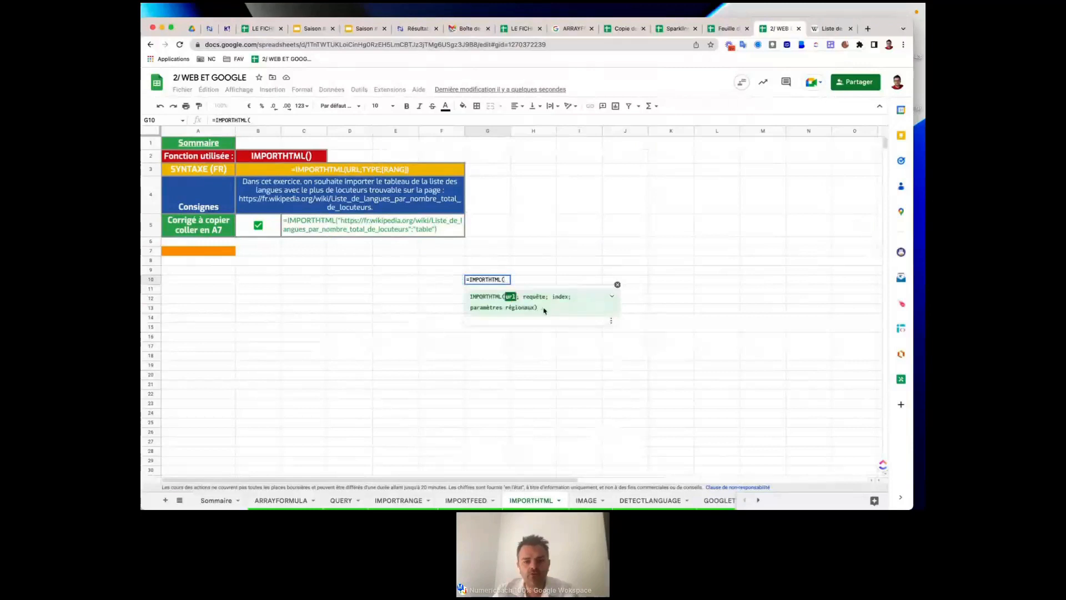
left_click(612, 297)
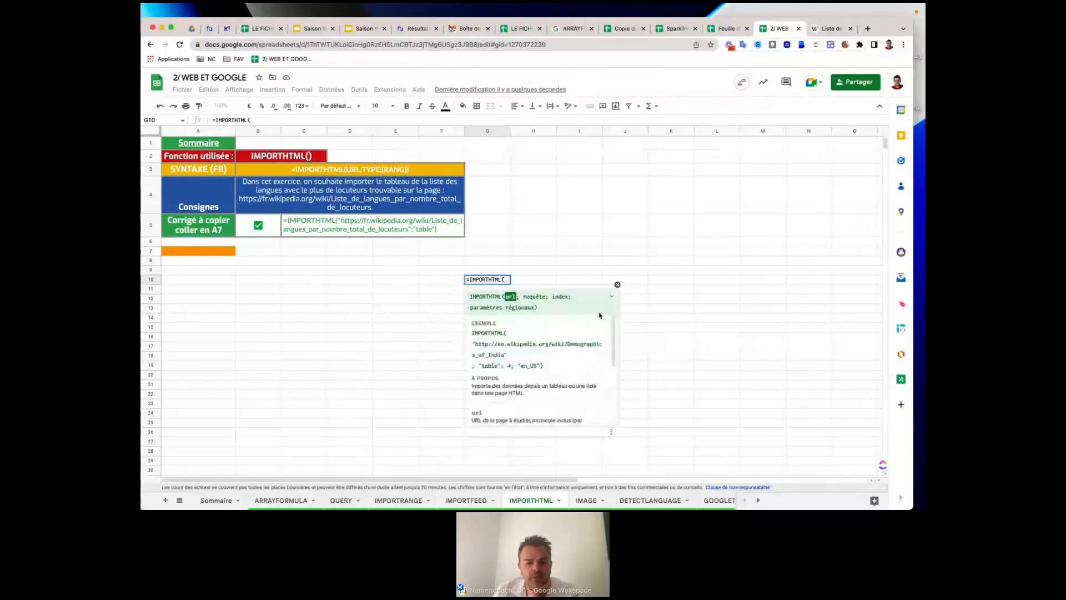
scroll(508, 371, "down", 5)
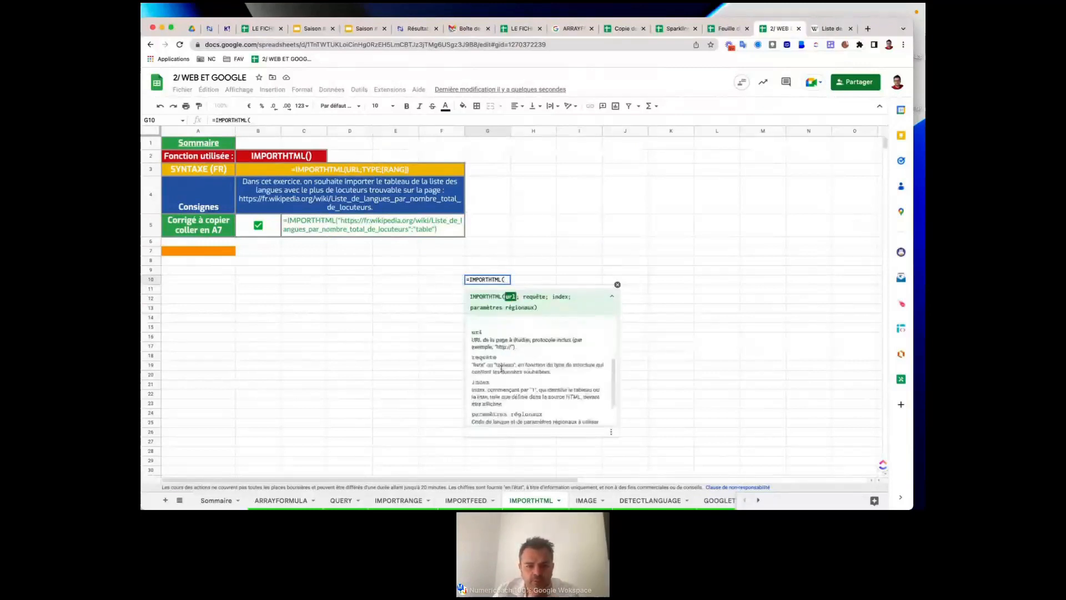
scroll(501, 368, "down", 2)
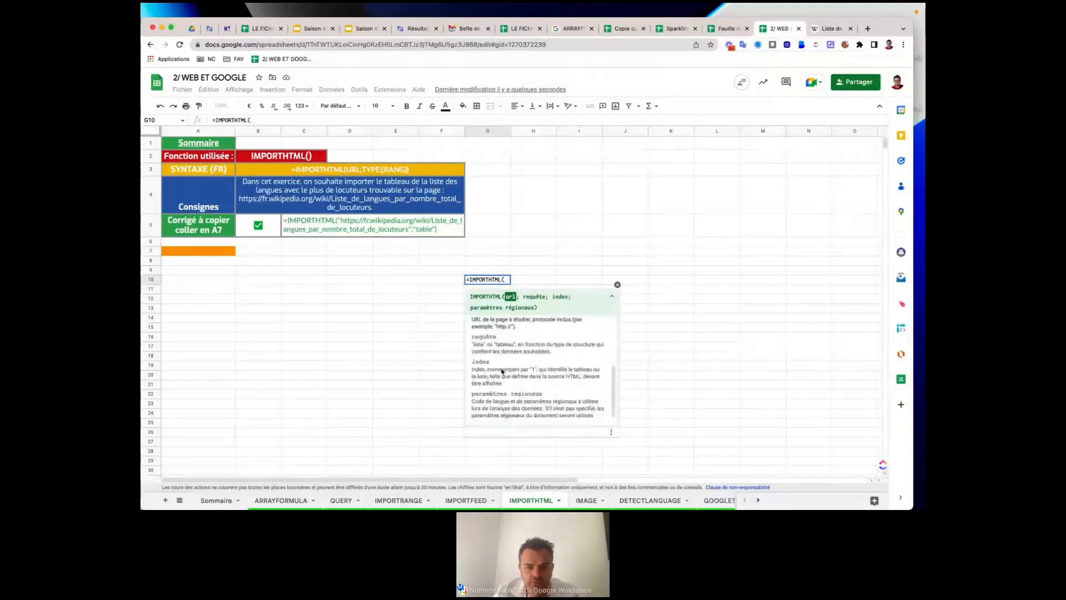
scroll(501, 371, "down", 1)
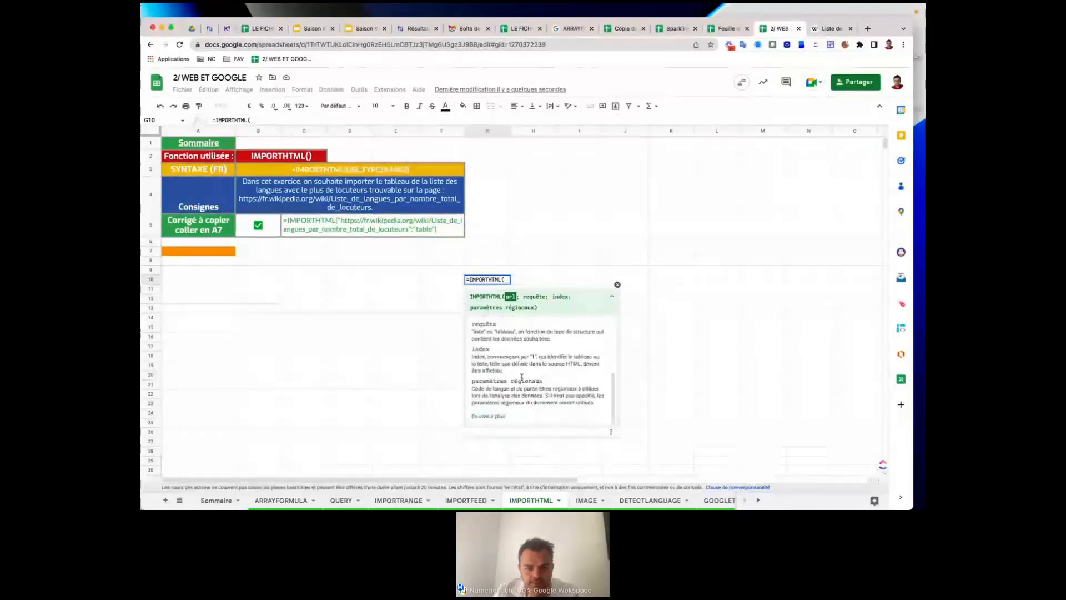
scroll(548, 355, "up", 2)
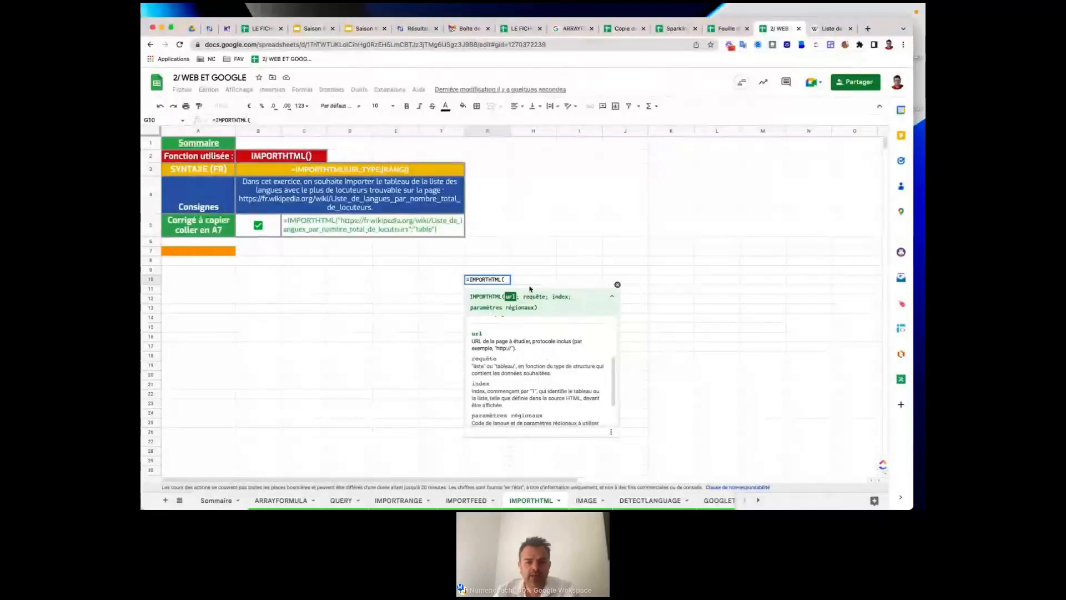
scroll(581, 355, "down", 2)
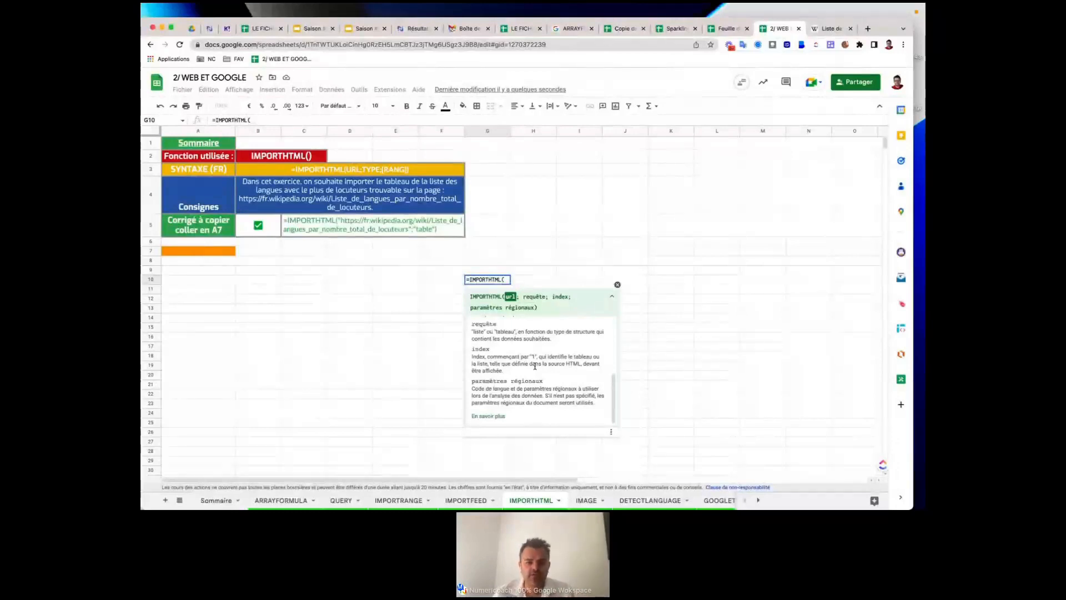
scroll(535, 366, "up", 2)
scroll(534, 366, "down", 2)
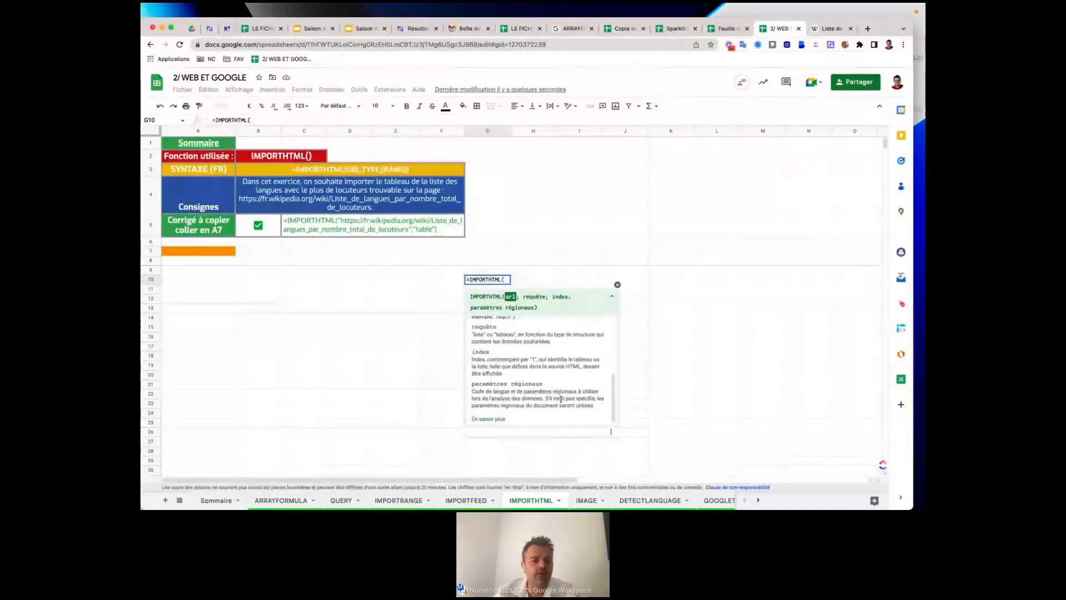
Cancel the G10 draft and paste the C5 IMPORTHTML correction formula into A7, importing Wikipedia's language table.
left_click(618, 284)
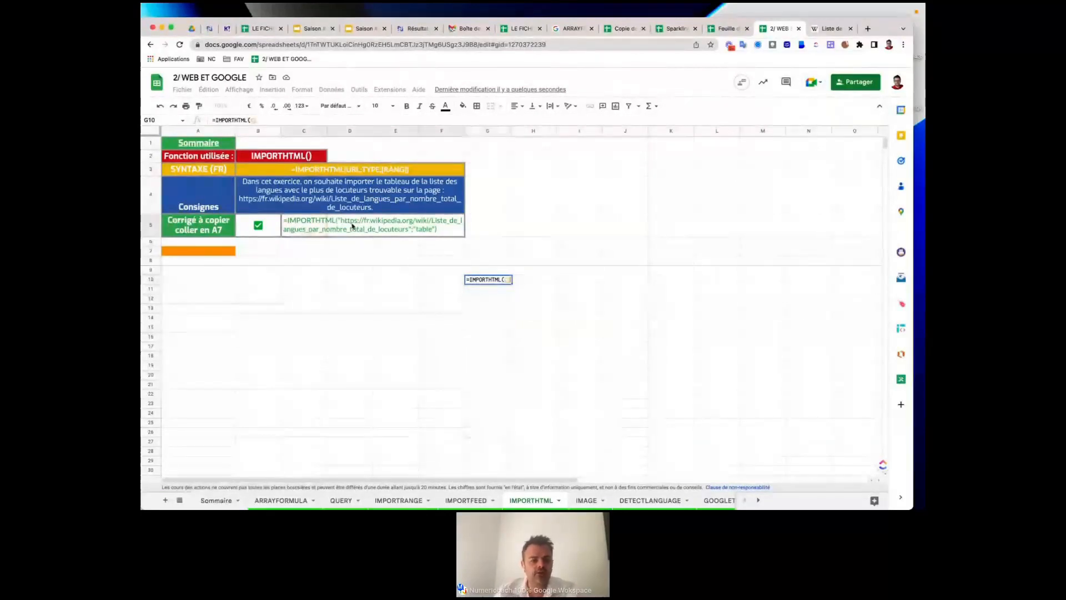
key("Escape")
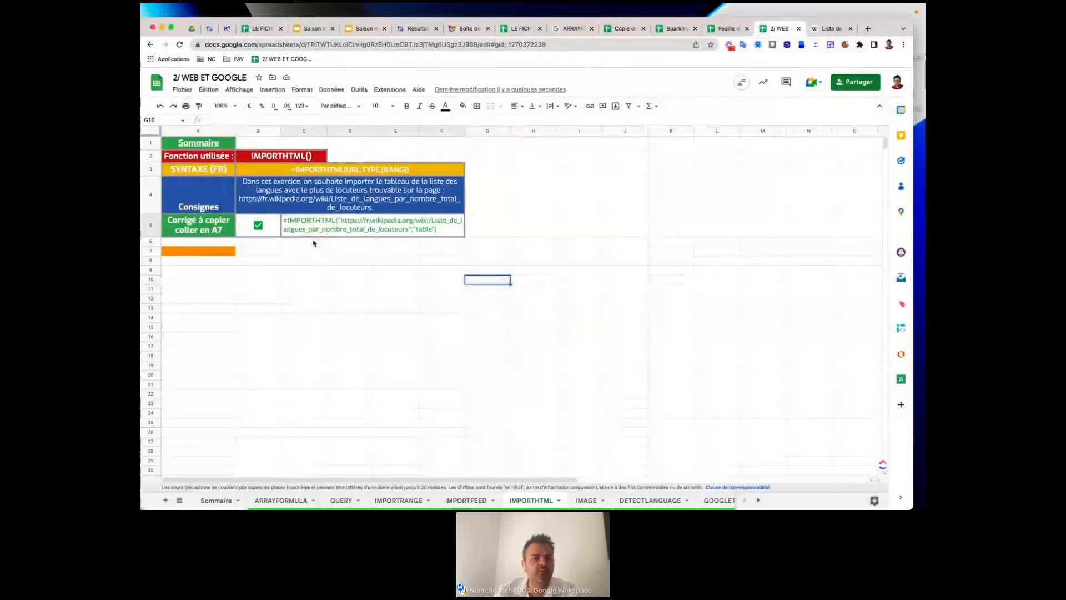
left_click(307, 231)
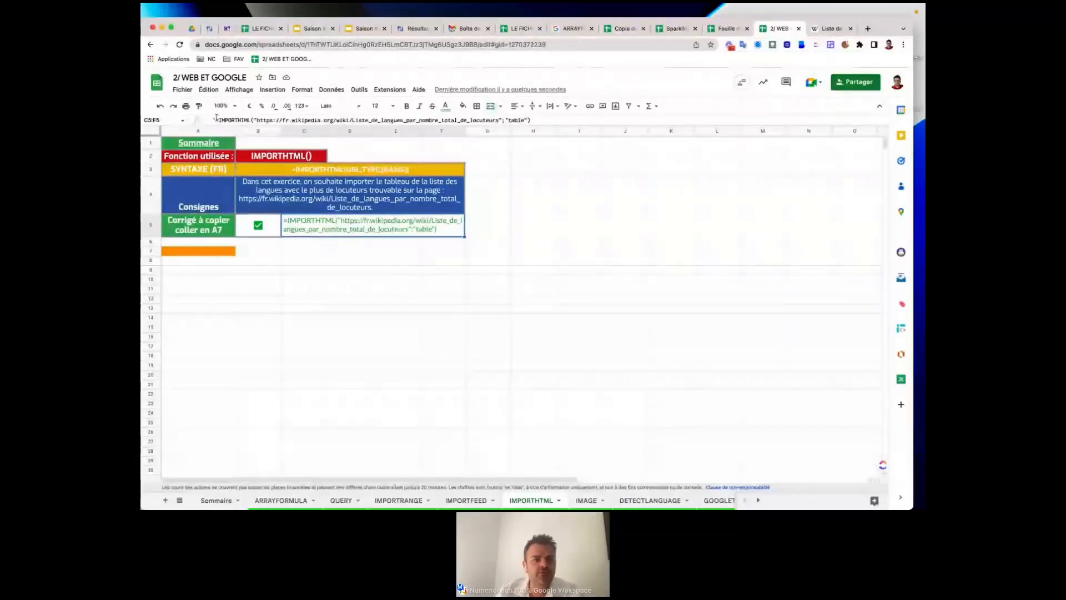
left_click(217, 120)
left_click_drag(531, 121, 217, 121)
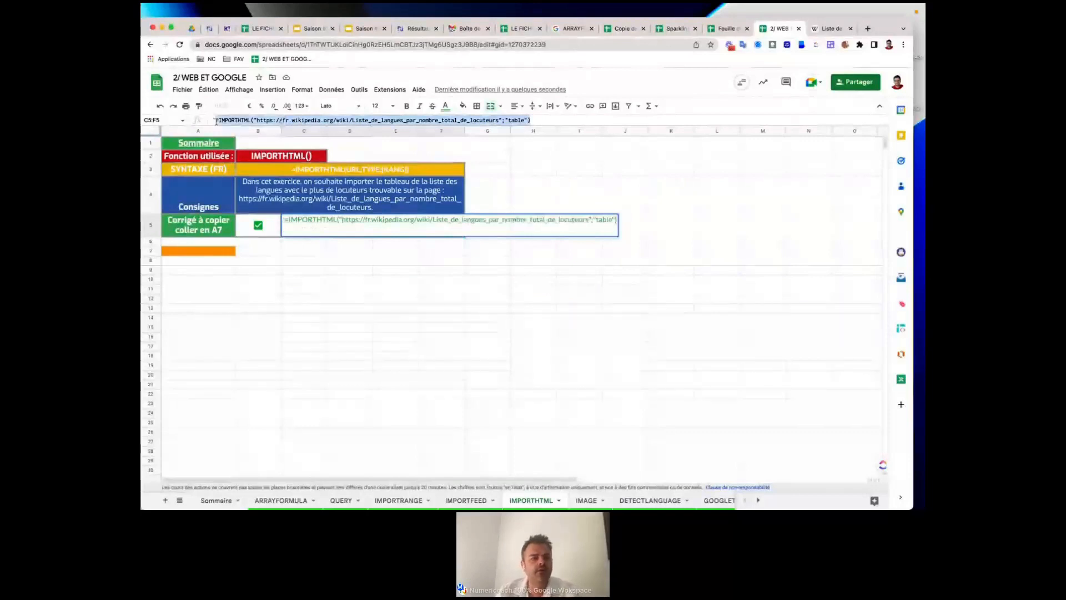
key("ctrl+c")
left_click(185, 251)
key("ctrl+v")
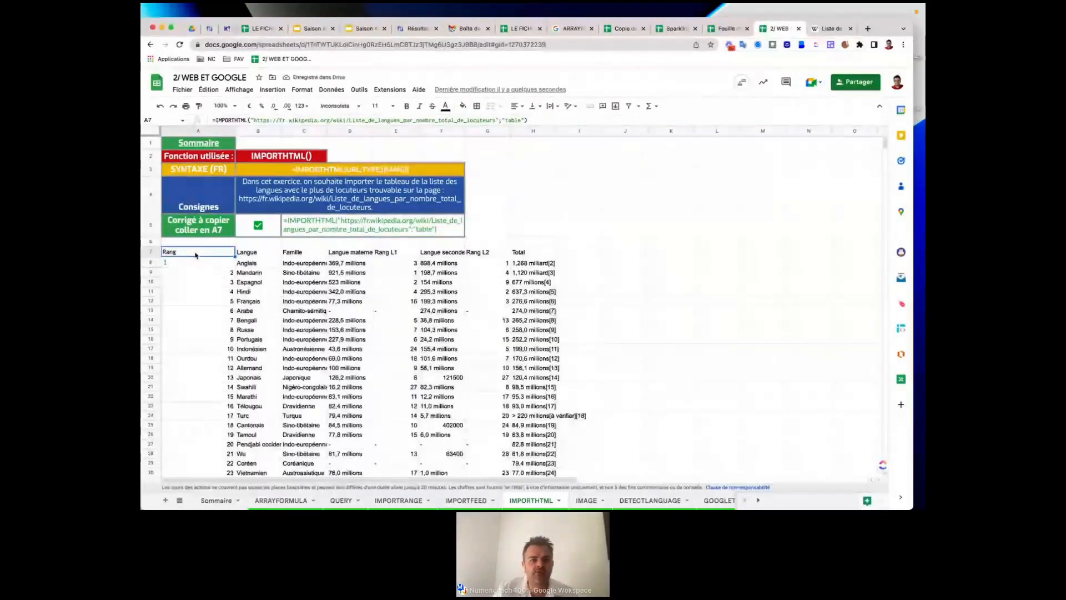
left_click(823, 31)
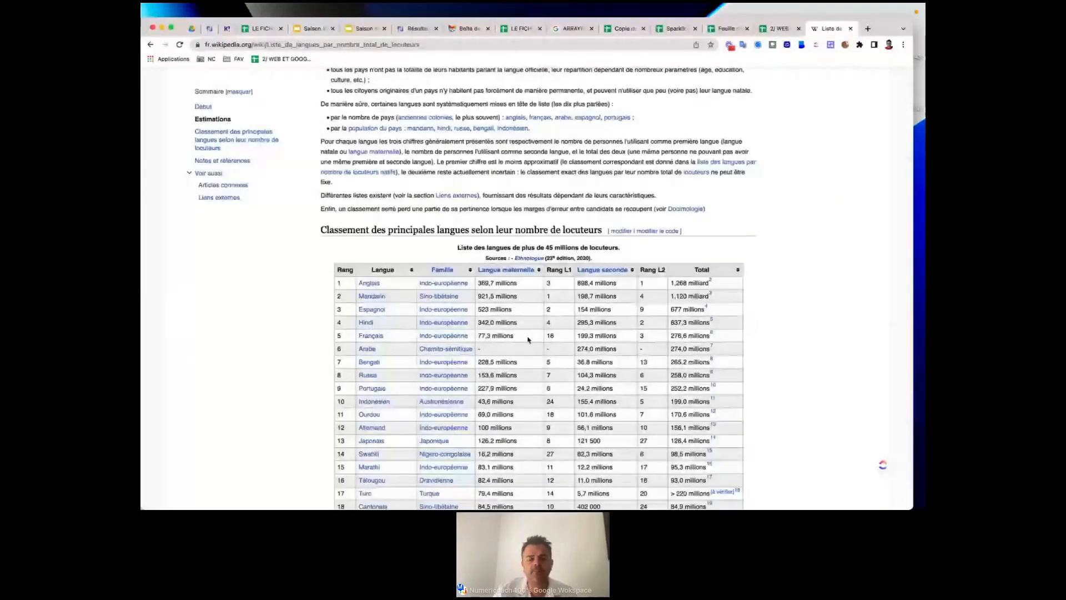
scroll(528, 339, "down", 7)
scroll(528, 339, "up", 5)
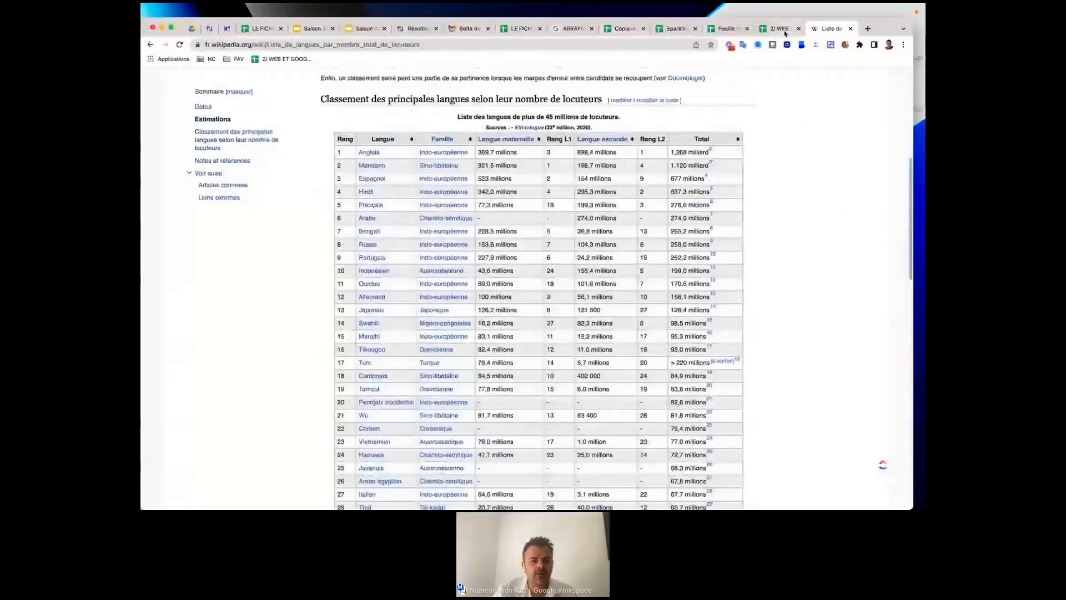
left_click(785, 31)
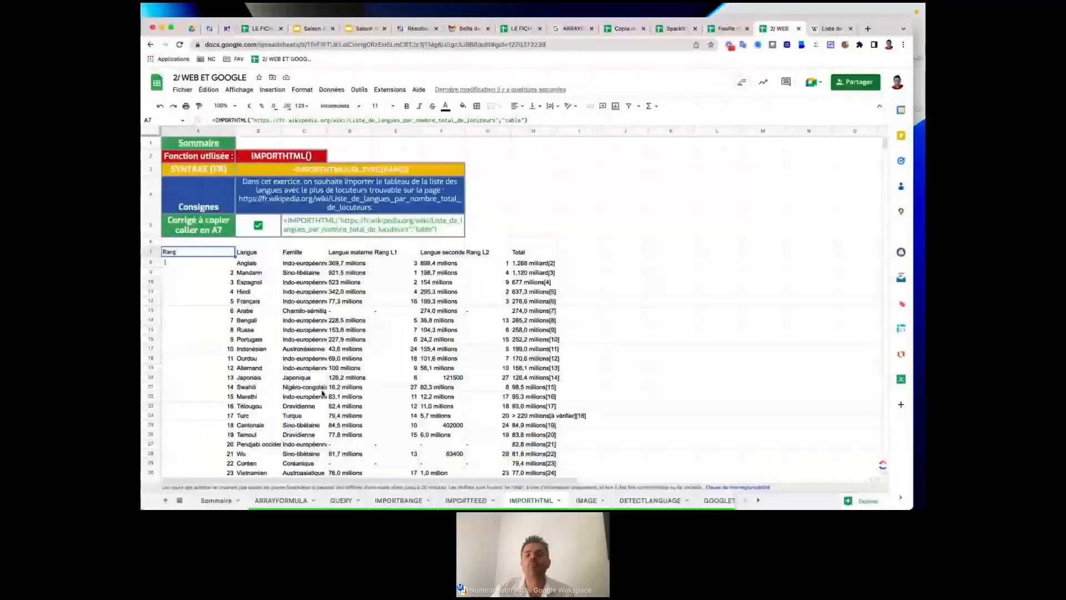
scroll(323, 392, "down", 4)
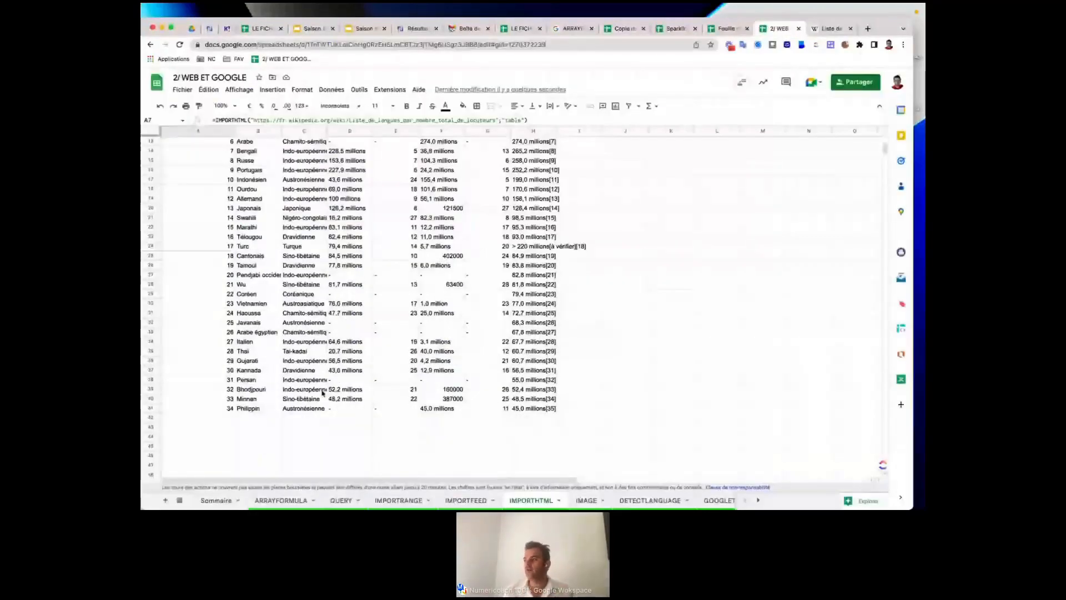
scroll(323, 392, "up", 4)
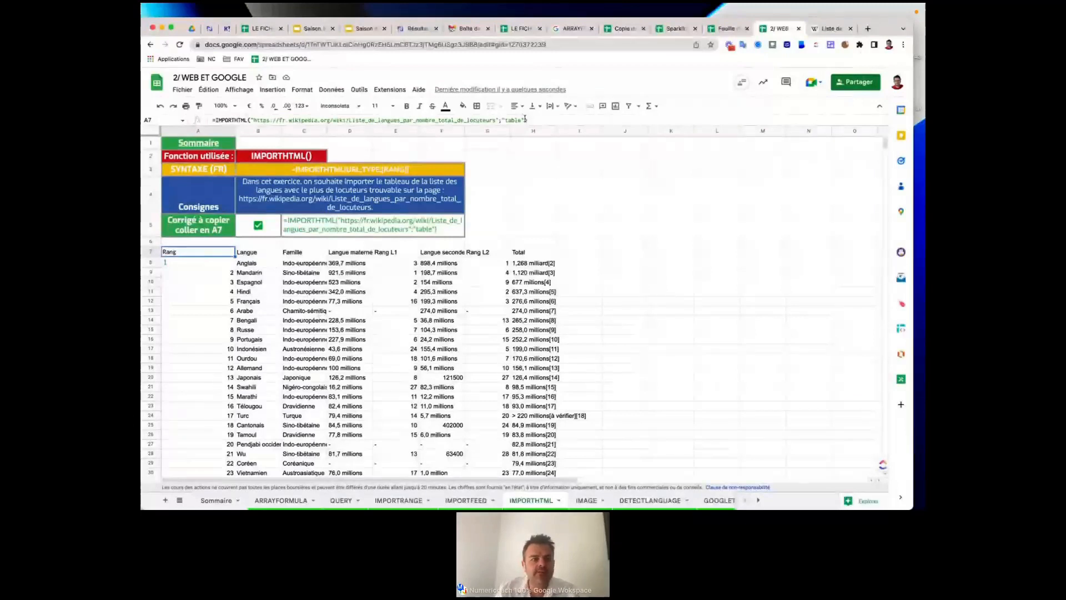
key("Return")
key("Return")
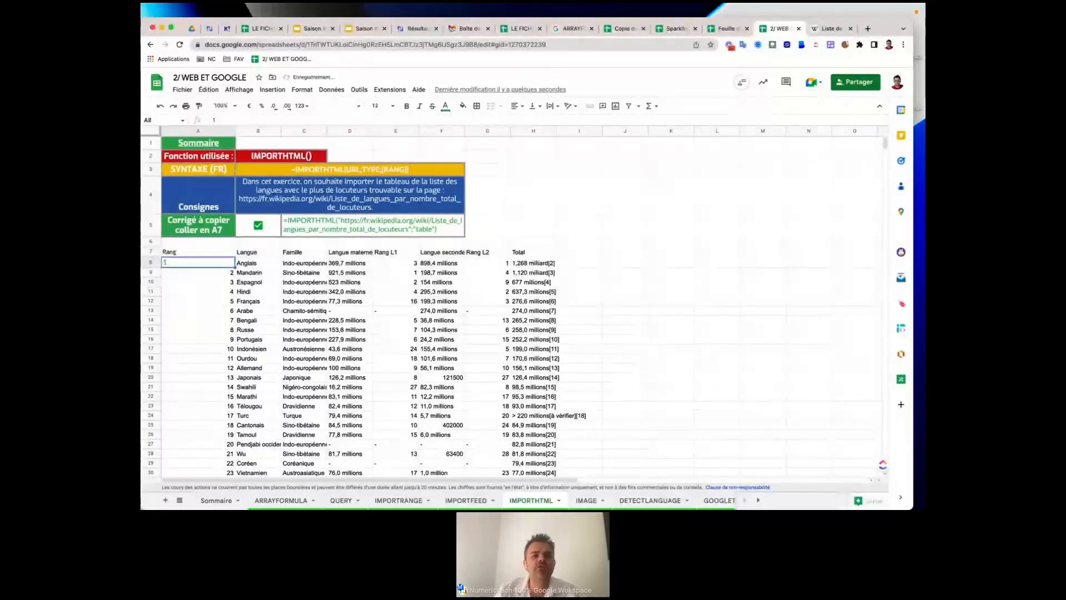
left_click(216, 252)
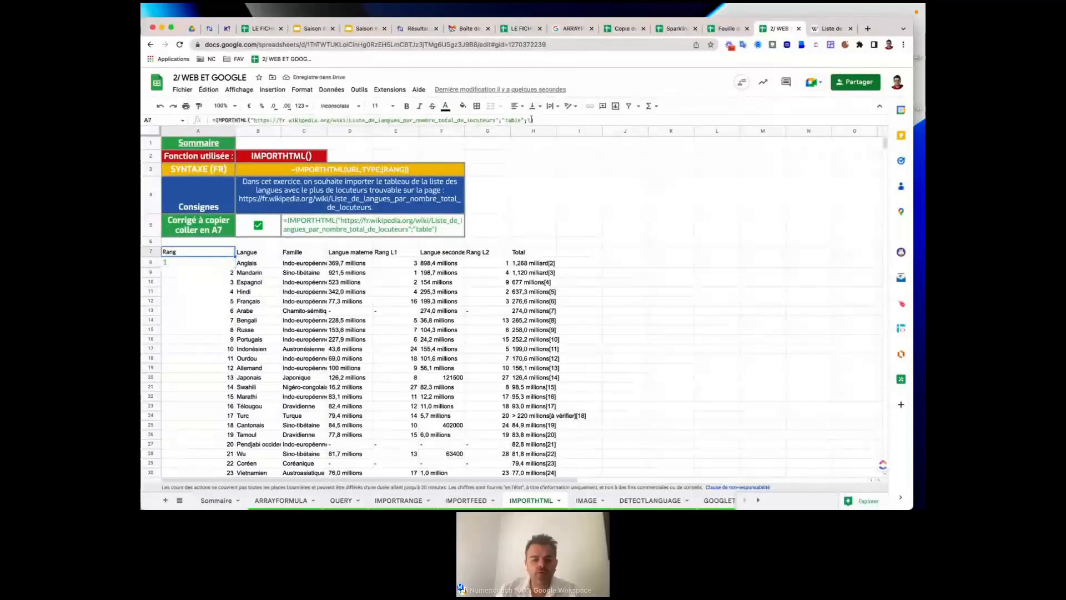
left_click(530, 120)
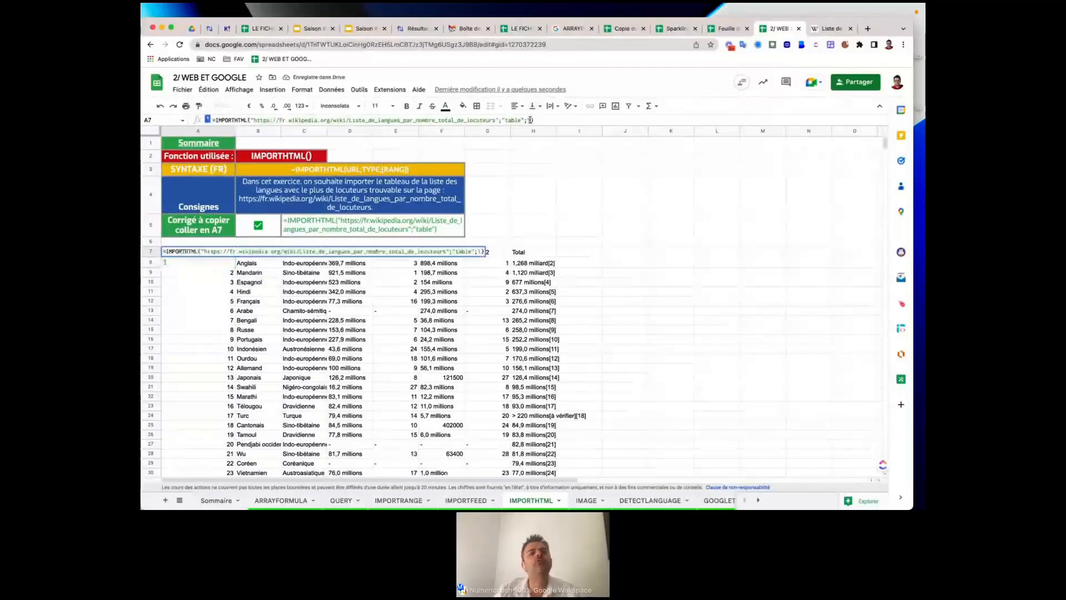
key("BackSpace")
type("2")
key("Return")
left_click(227, 263)
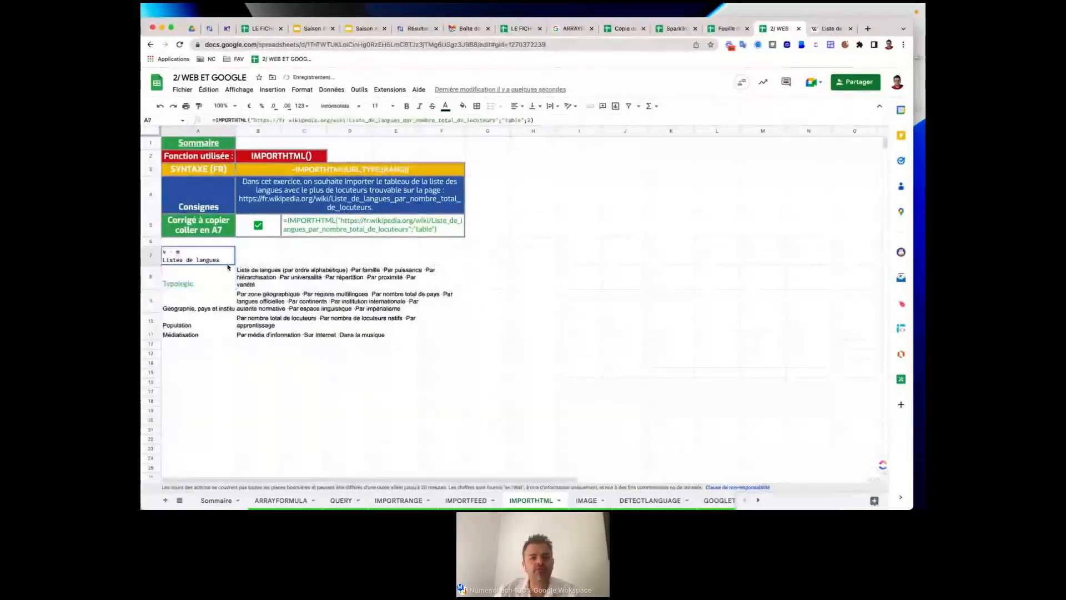
left_click_drag(228, 263, 415, 339)
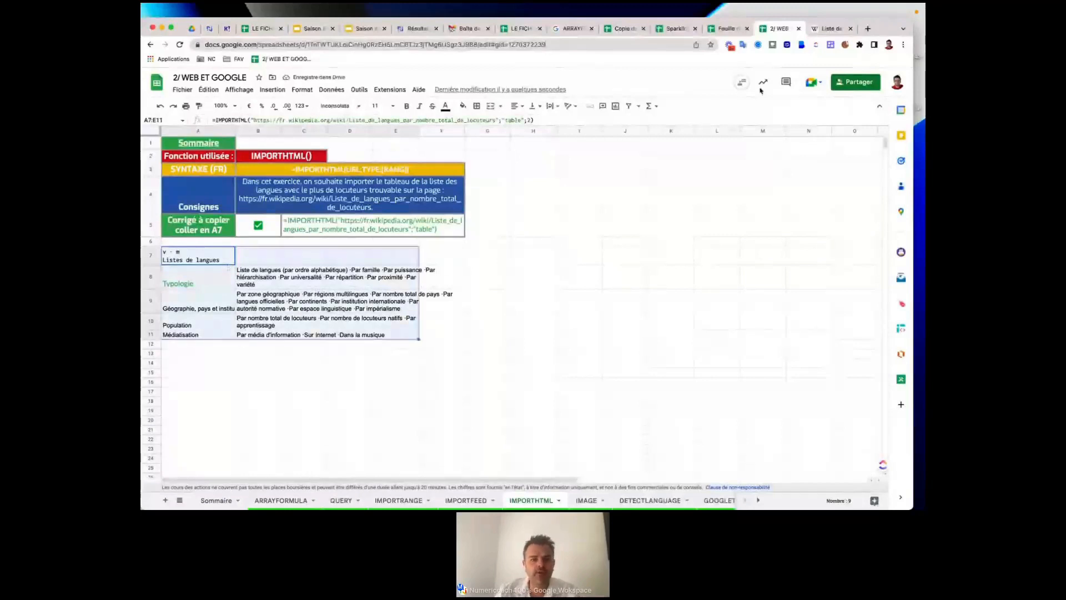
left_click(831, 29)
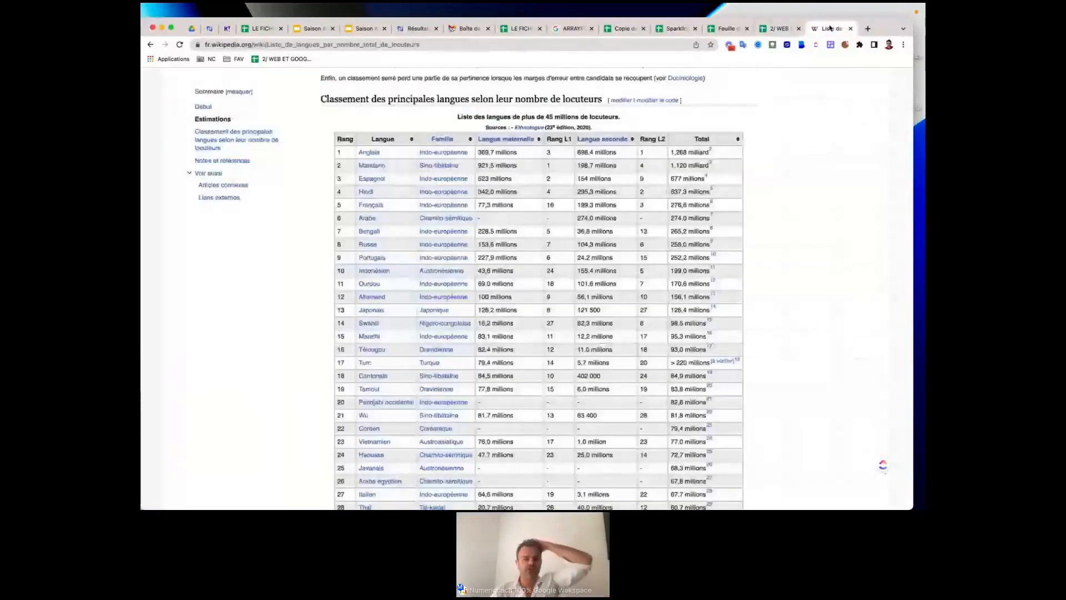
scroll(578, 346, "down", 20)
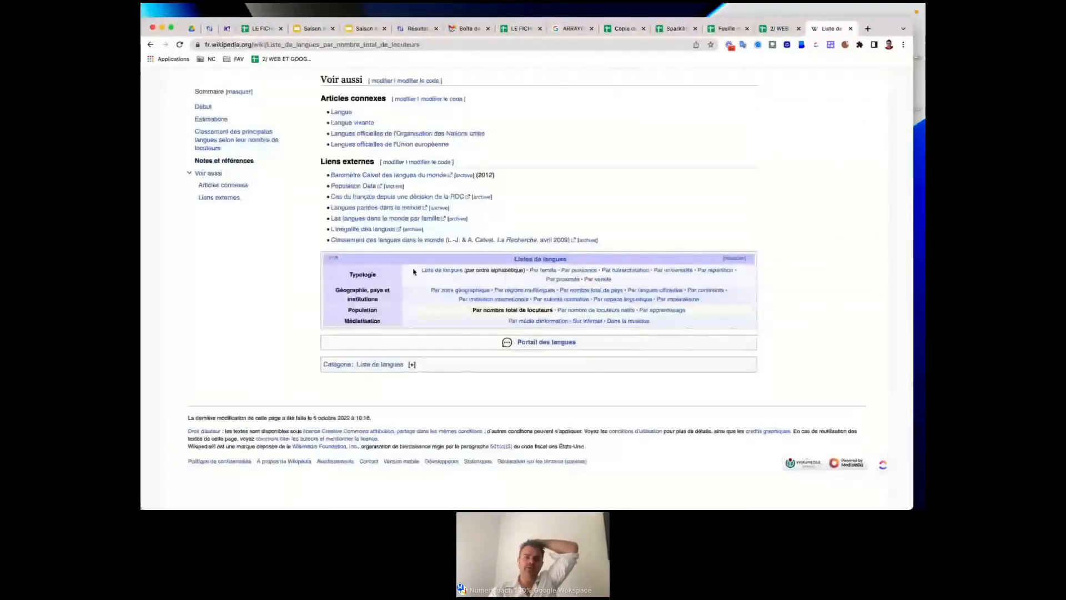
scroll(699, 216, "up", 2)
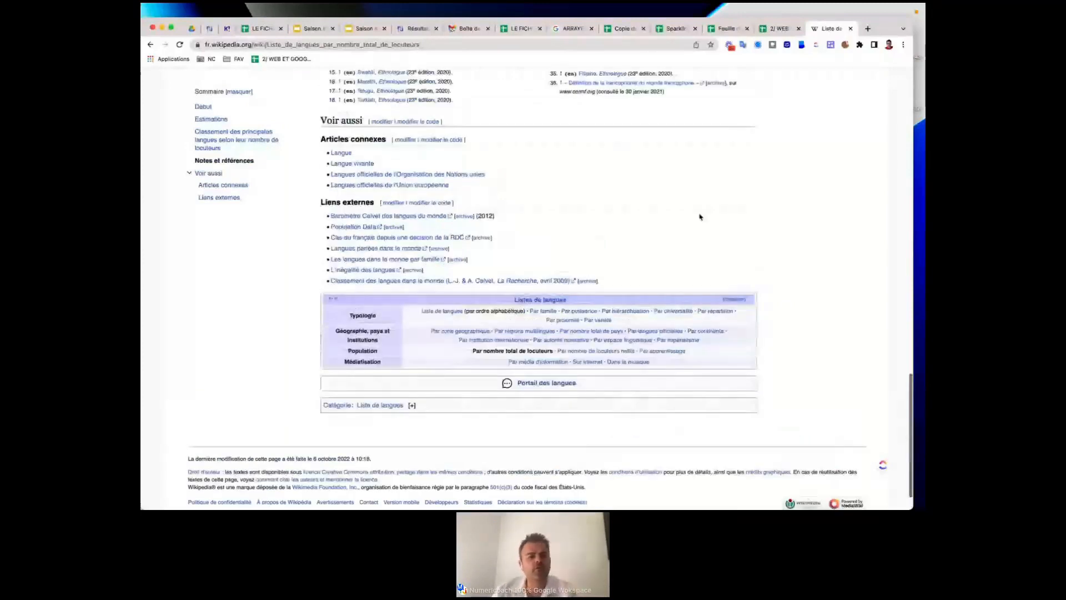
left_click(780, 29)
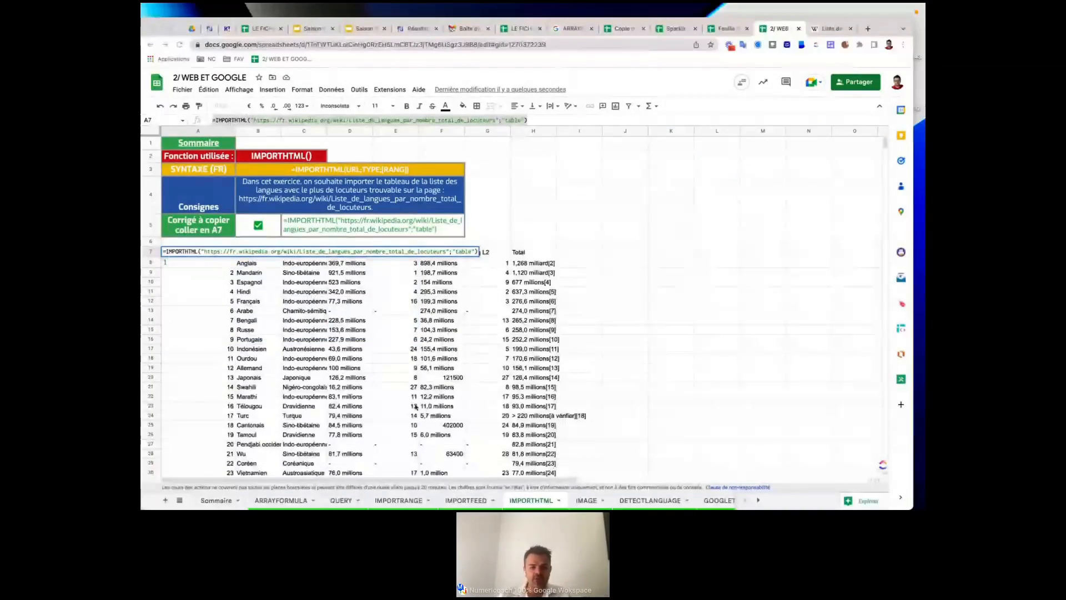
On the IMAGE sheet, paste the =IMAGE(…;3) correction formula into C8 and widen column C for the Wikipedia logo.
left_click(587, 501)
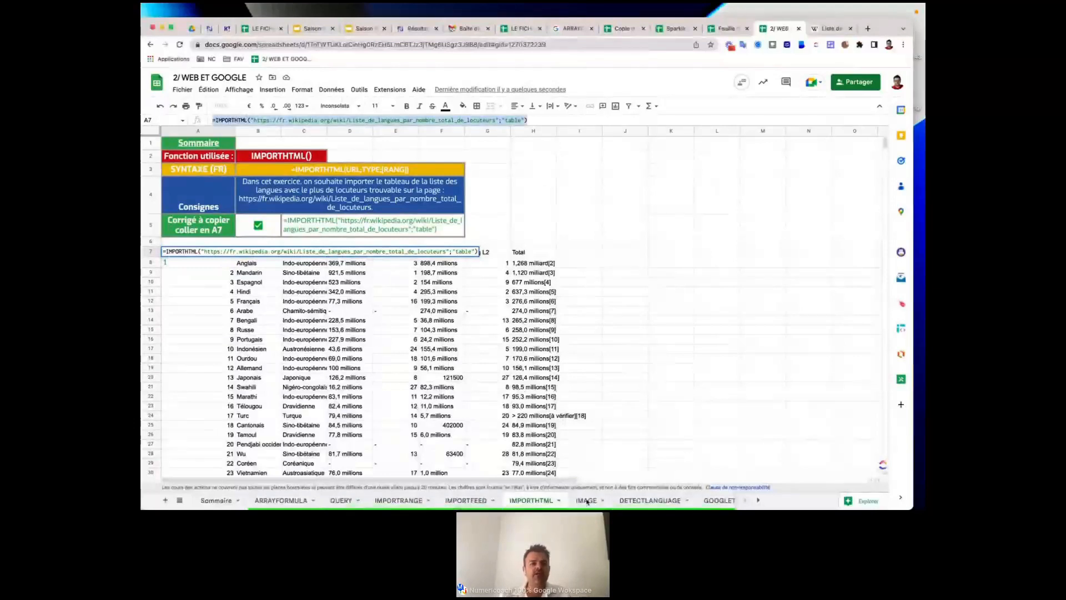
left_click(588, 502)
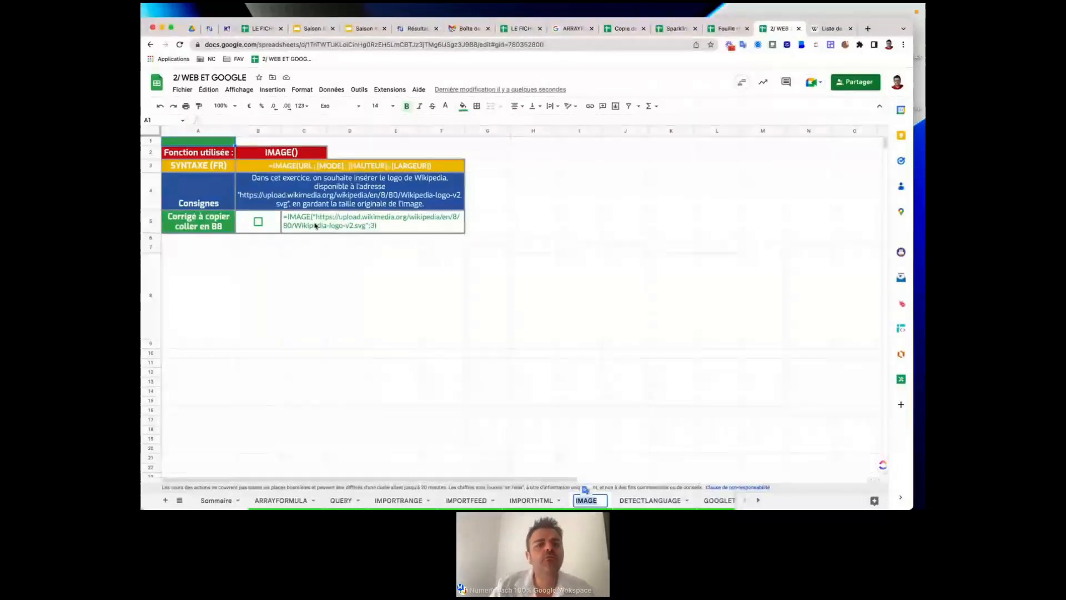
left_click(370, 218)
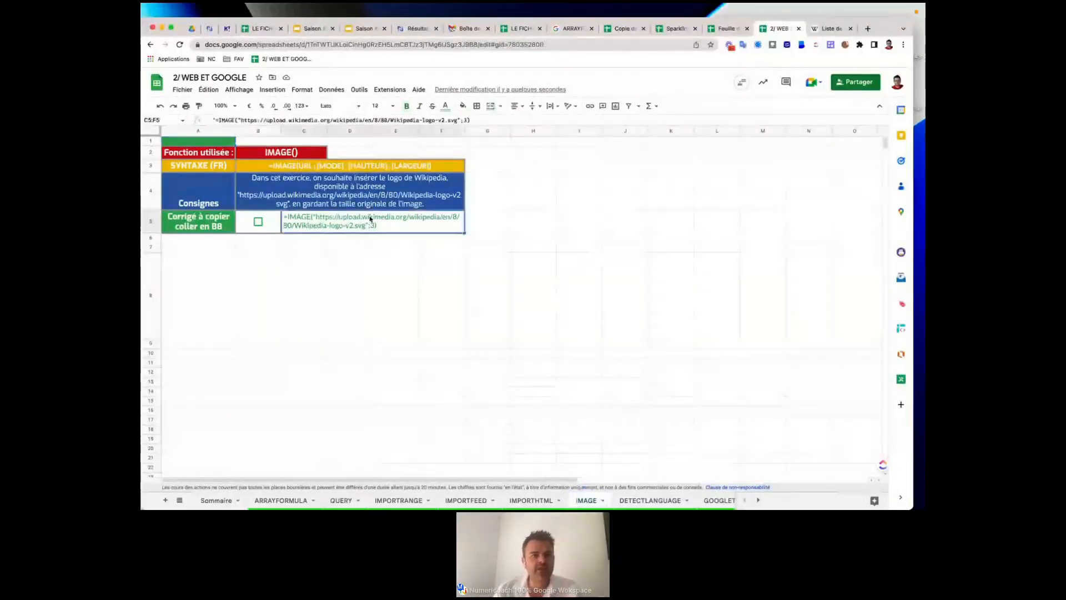
double_click(369, 217)
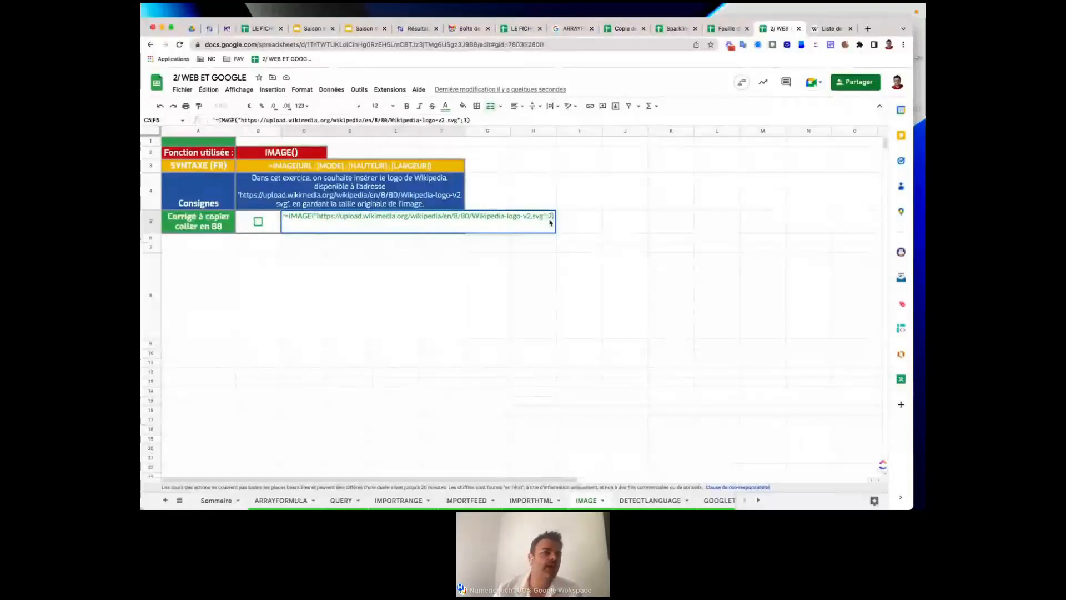
triple_click(511, 215)
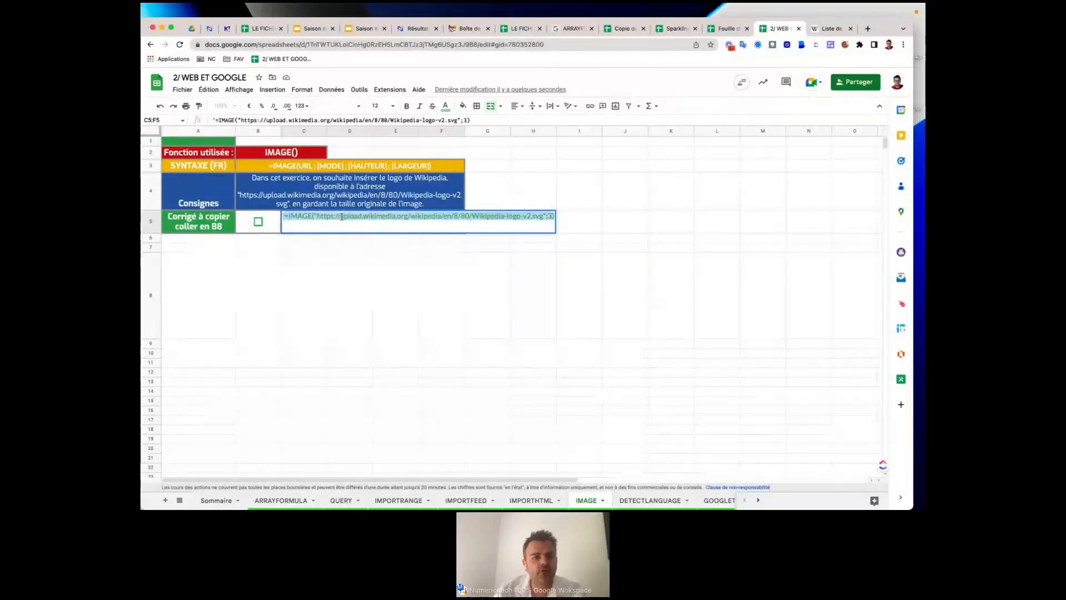
left_click(283, 216)
left_click_drag(282, 217, 550, 227)
key("ctrl+c")
left_click(307, 281)
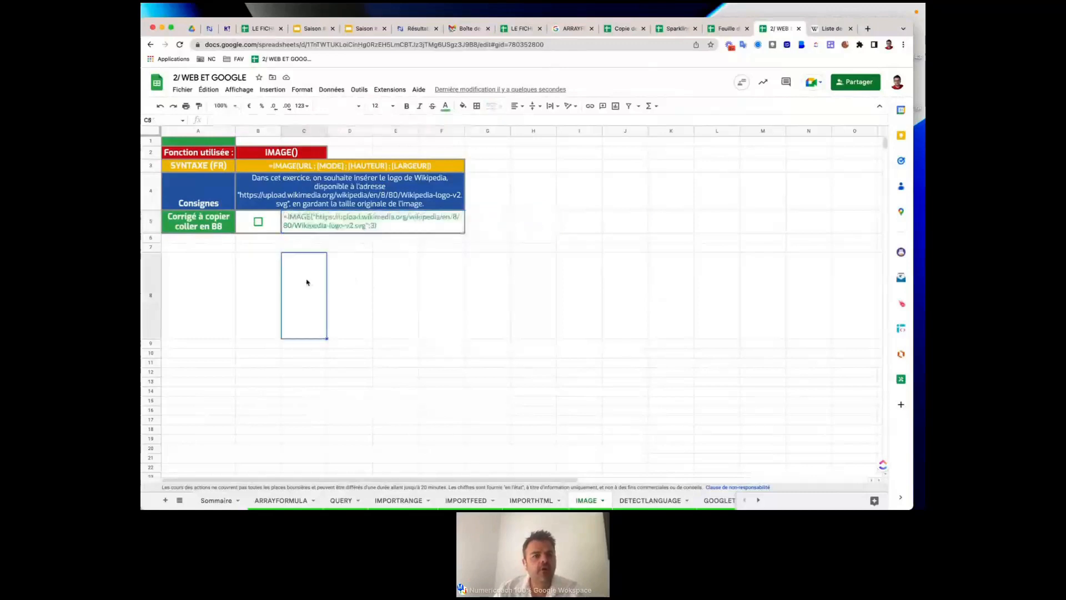
key("ctrl+v")
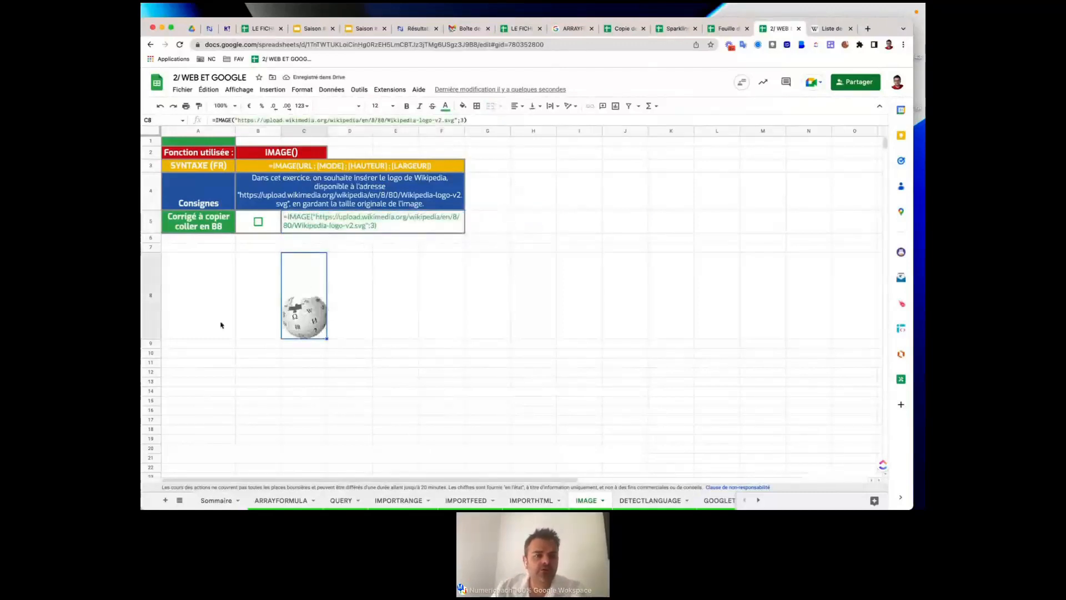
left_click_drag(327, 130, 348, 130)
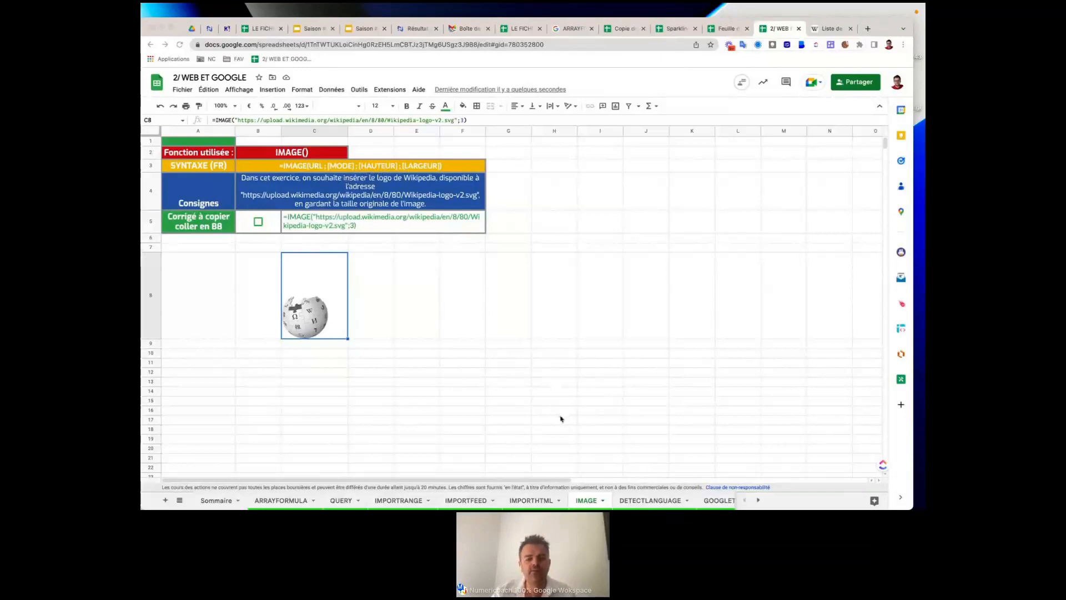
On the DETECTLANGUAGE sheet, tick B5, paste =DETECTLANGUAGE(A8) into B8 and fill it down to B16.
left_click(649, 500)
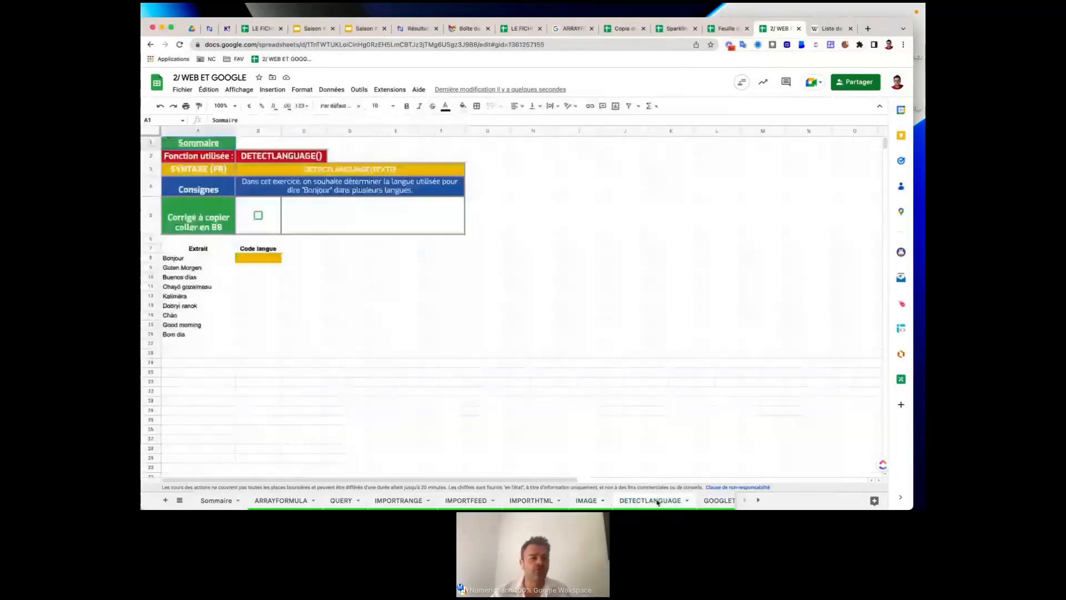
left_click(185, 259)
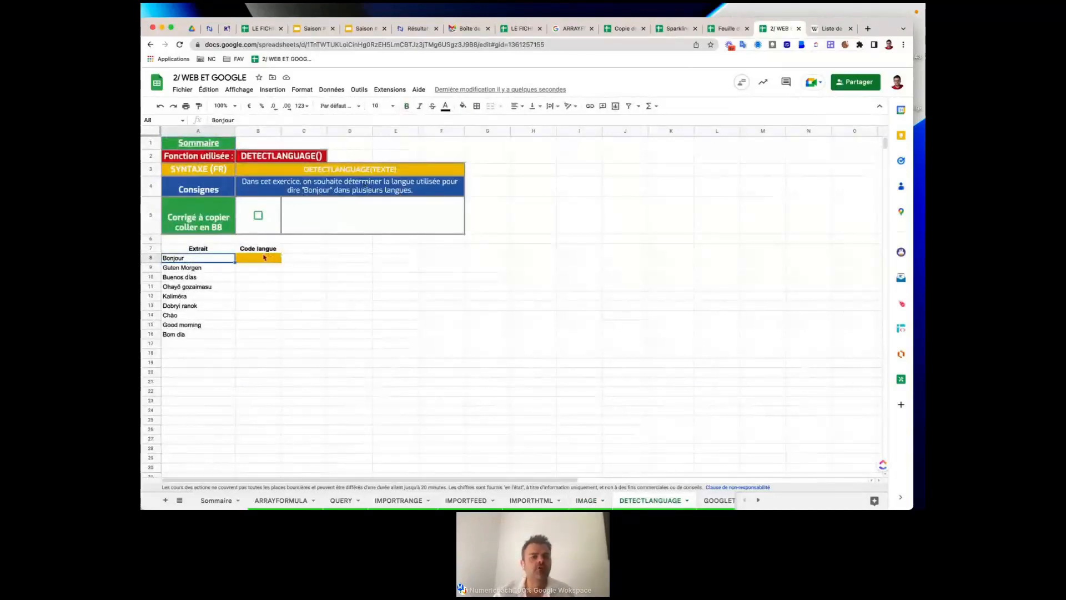
left_click(258, 216)
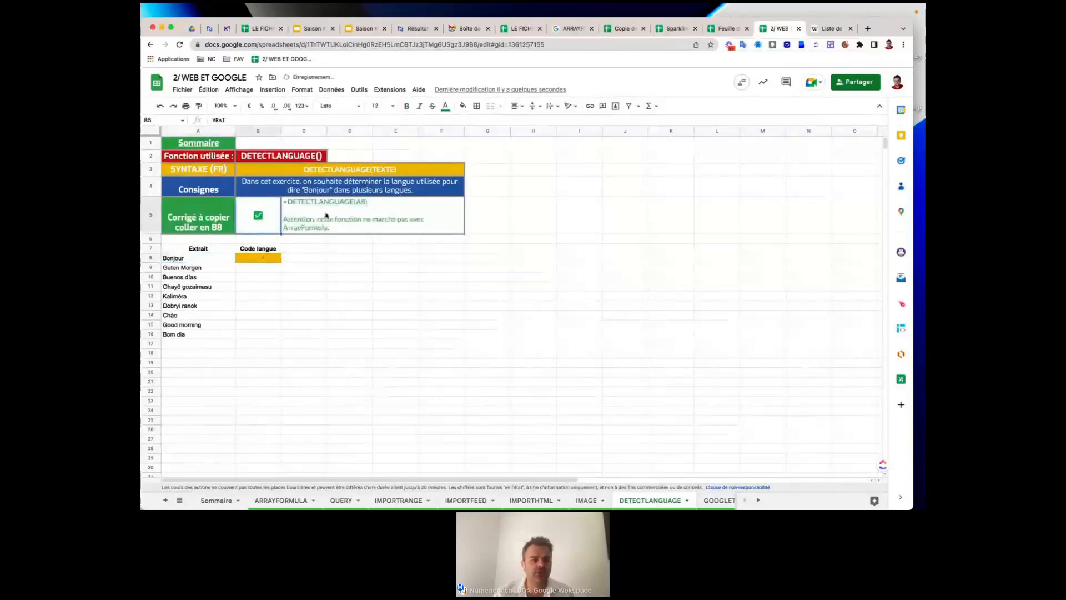
left_click(322, 206)
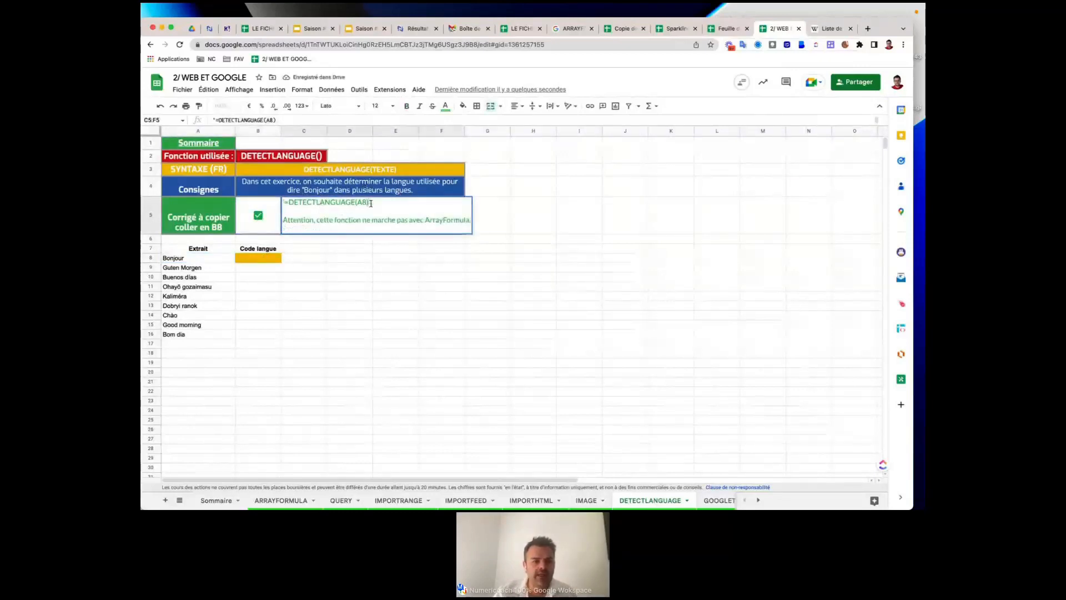
left_click_drag(371, 203, 285, 205)
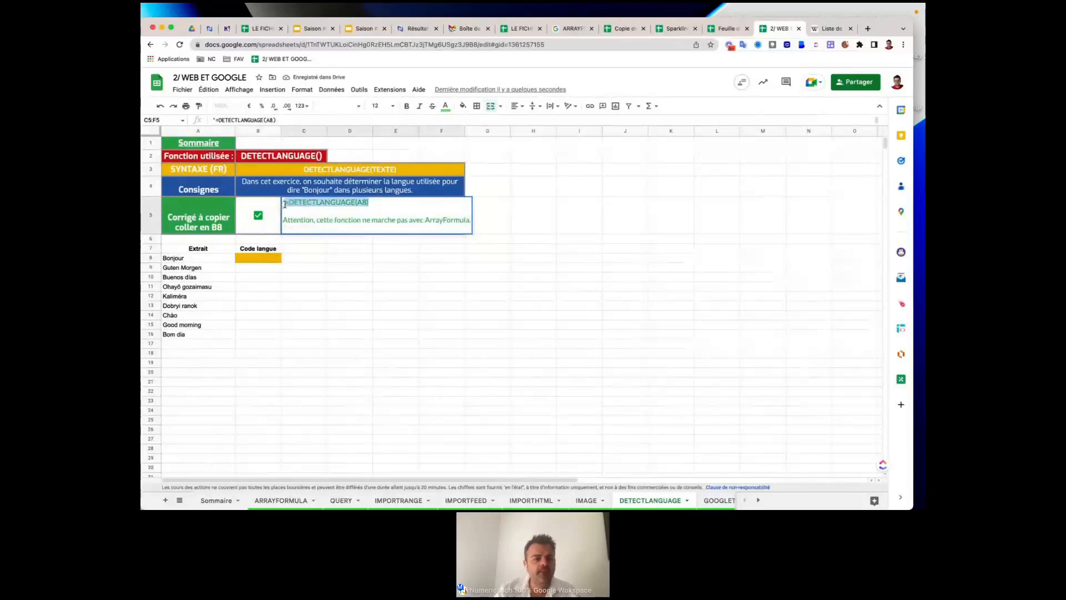
key("ctrl+c")
left_click(261, 258)
key("ctrl+v")
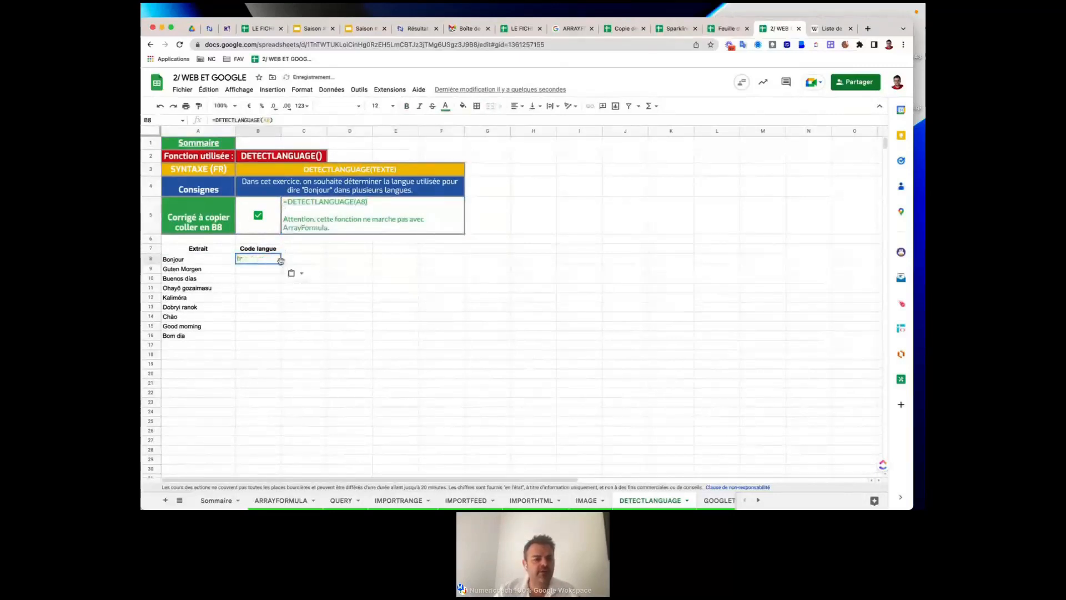
left_click_drag(281, 263, 263, 341)
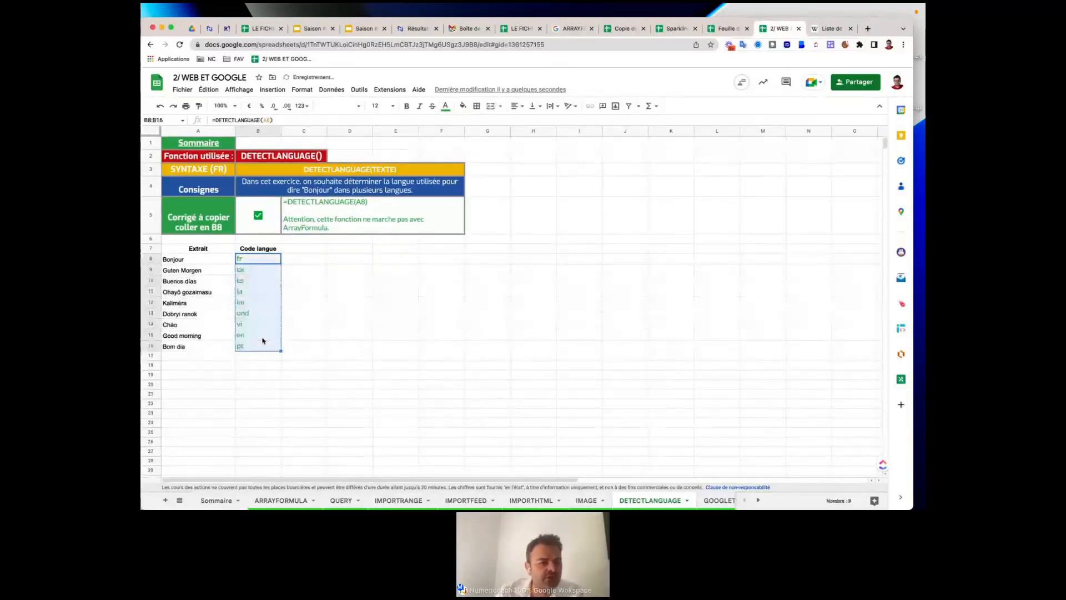
Check detected codes like de, es and pt against their extracts, then move to the GOOGLETRANSLATE sheet.
left_click(256, 269)
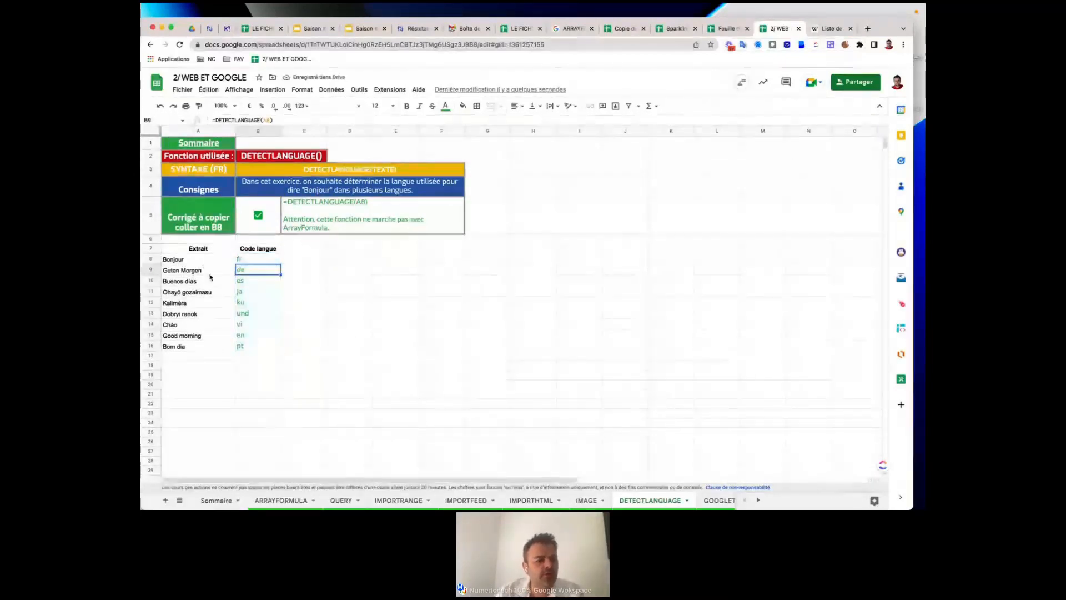
left_click(203, 274)
left_click(256, 273)
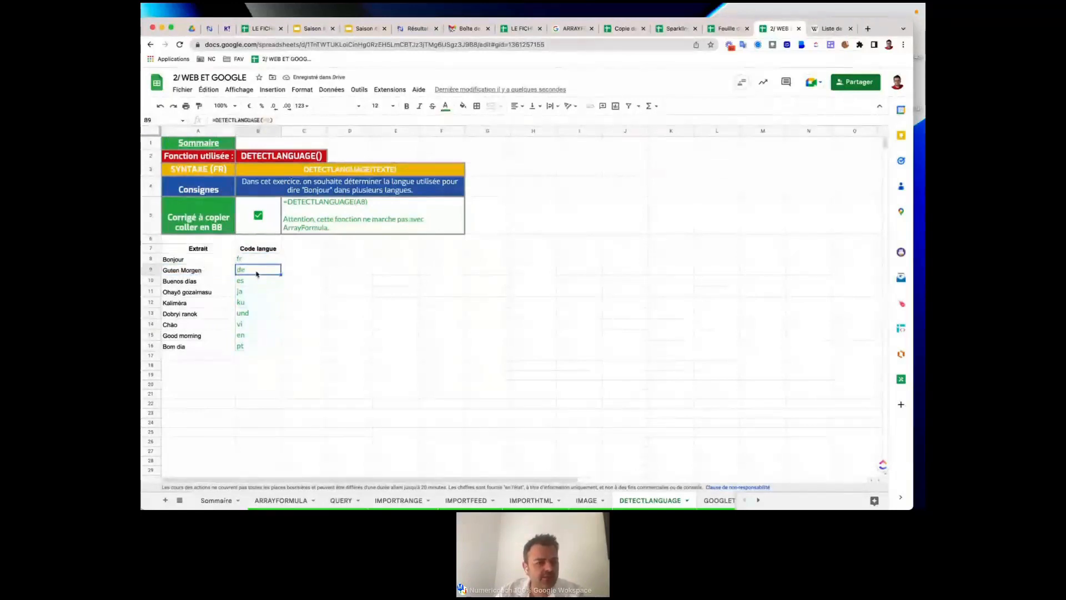
left_click(224, 283)
key("Right")
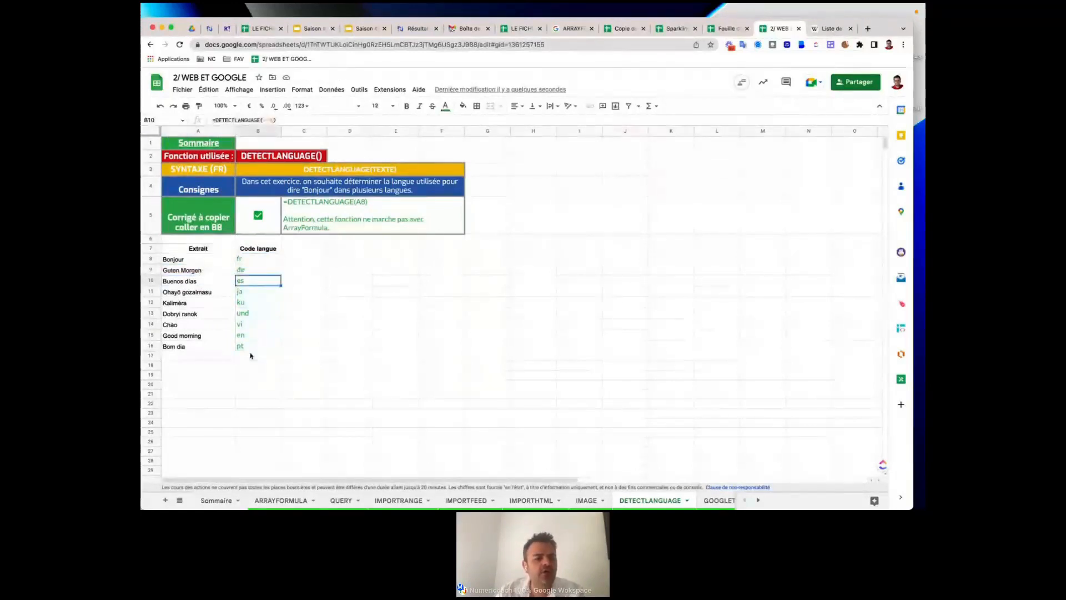
left_click(272, 349)
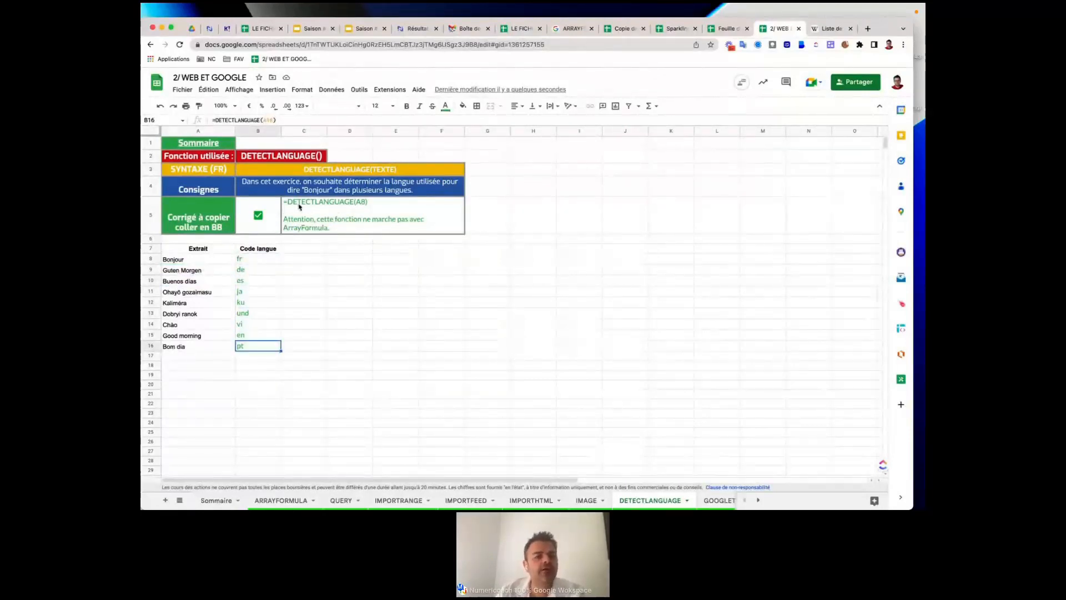
triple_click(314, 203)
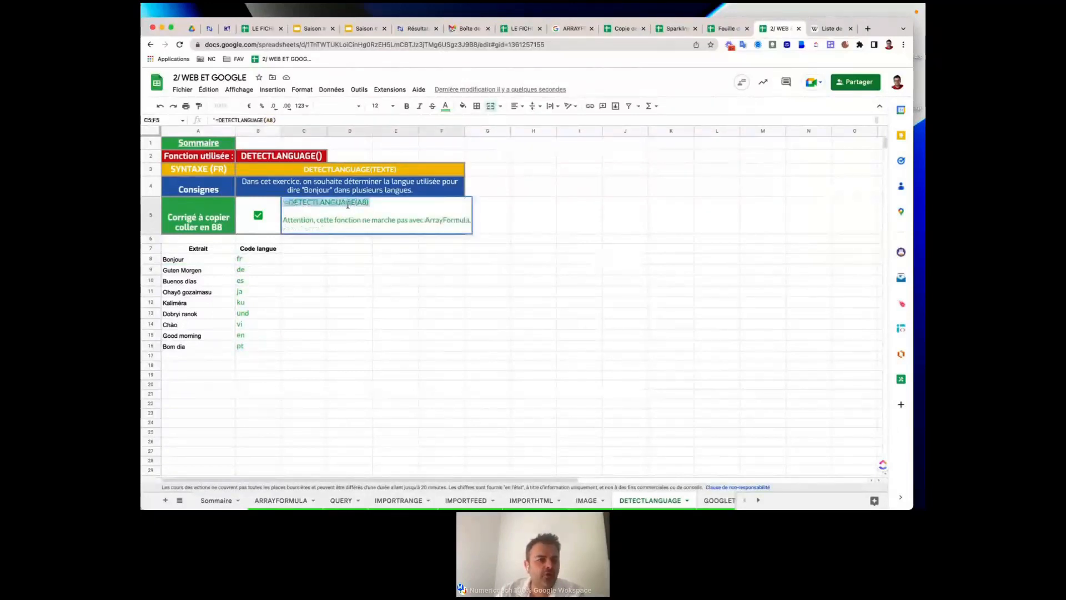
left_click(180, 264)
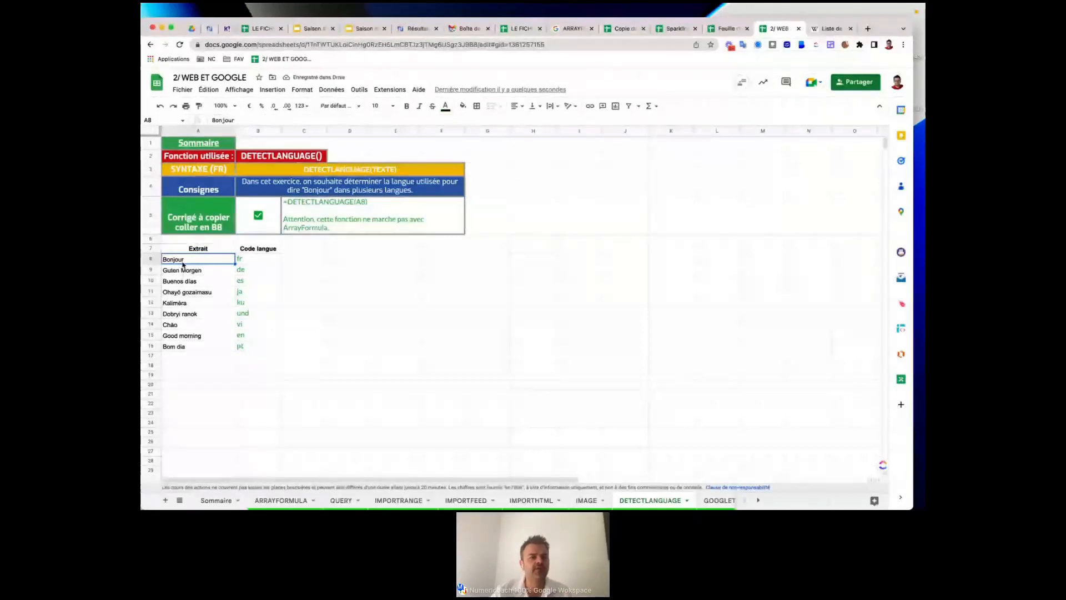
left_click(248, 261)
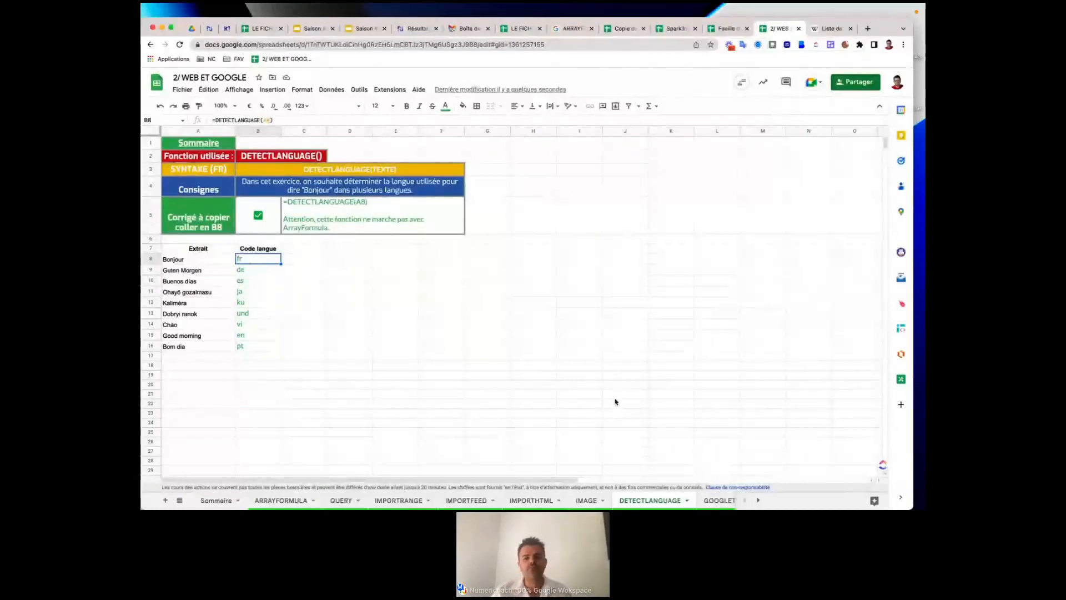
scroll(646, 504, "right", 2)
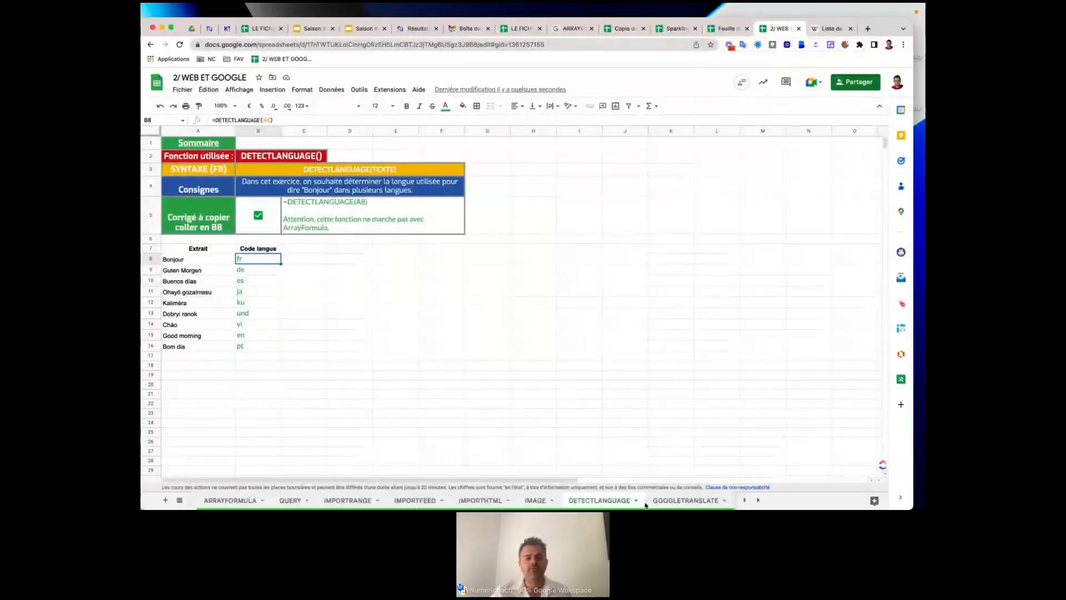
scroll(645, 504, "right", 2)
left_click(618, 500)
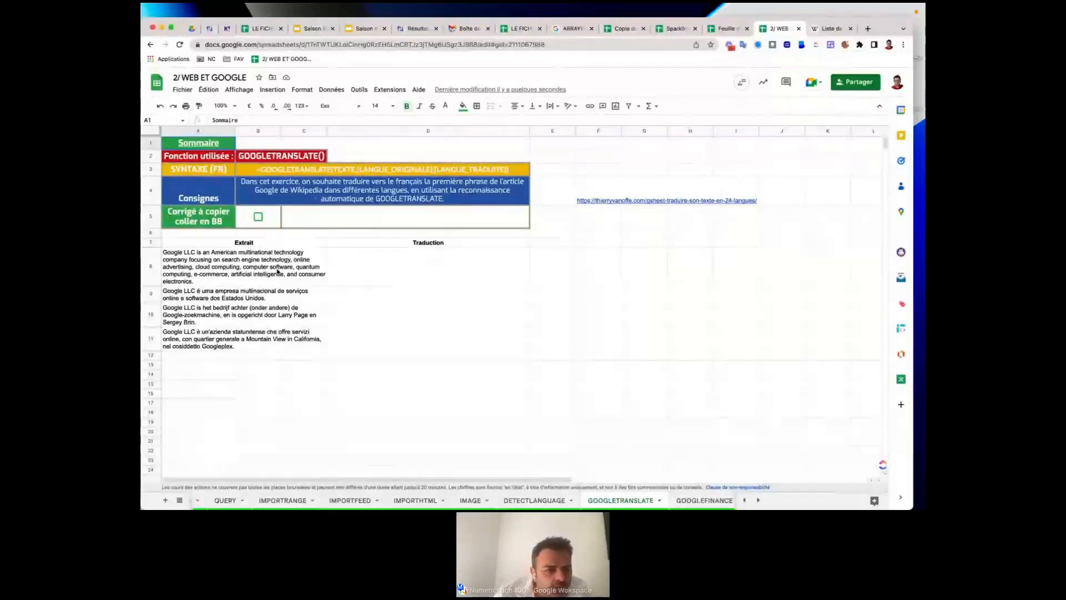
Review the four language extracts in A8:A11 and the empty Traduction cells beside them.
left_click(202, 268)
left_click(199, 294)
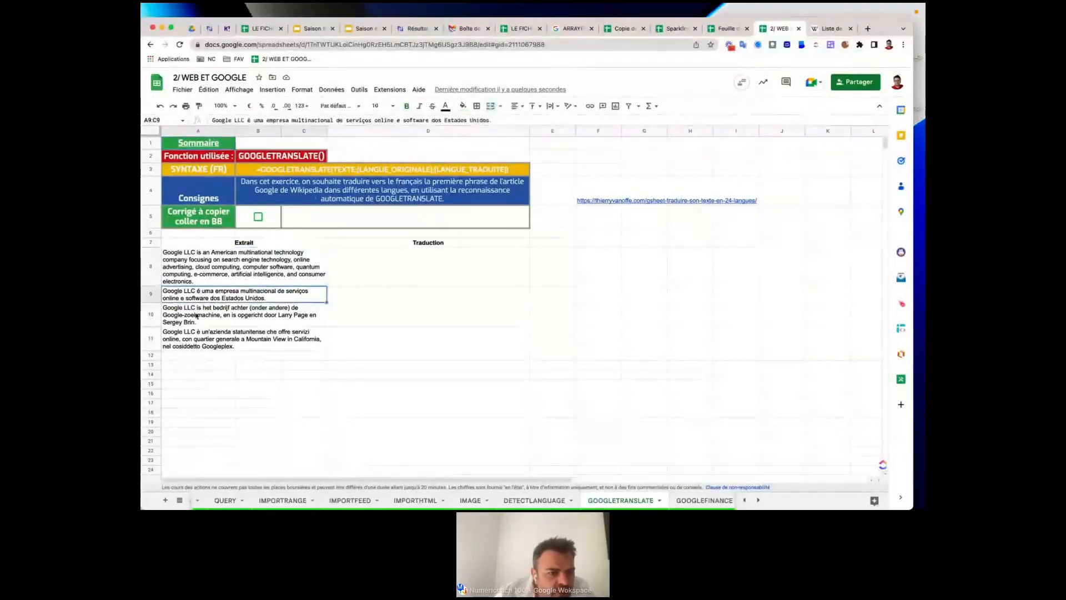
left_click(196, 316)
left_click(196, 347)
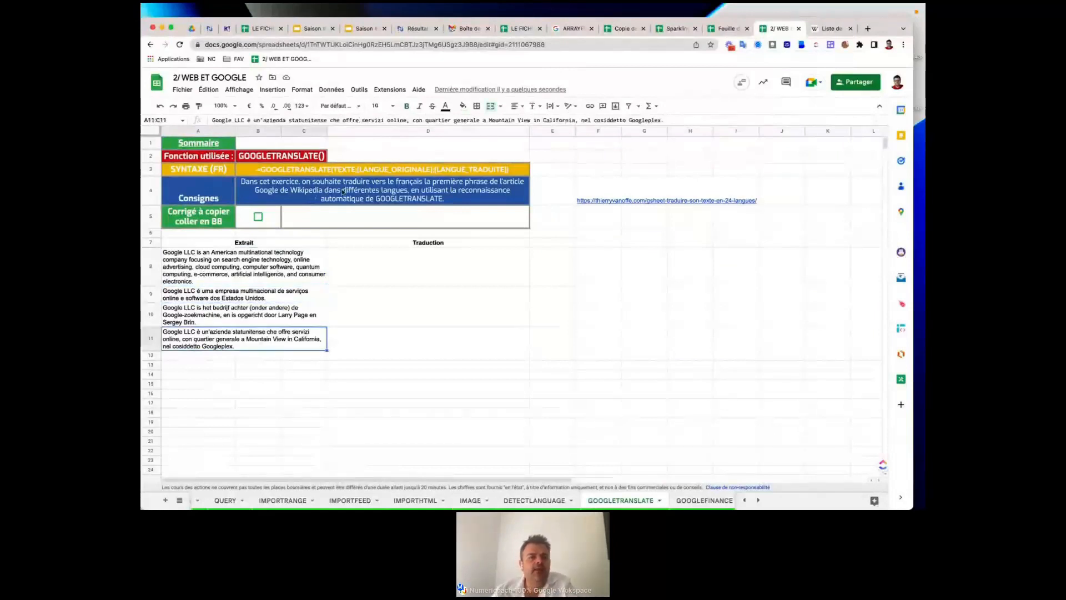
left_click_drag(393, 256, 375, 335)
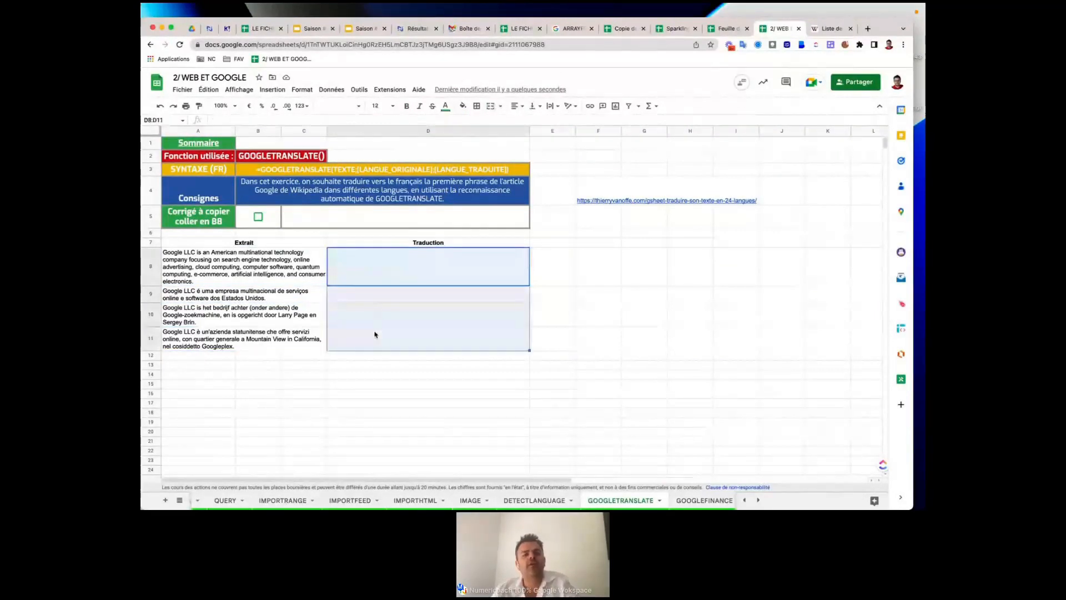
Tick B5 to reveal =GOOGLETRANSLATE(A8), select the formula text, and choose D8.
left_click(258, 216)
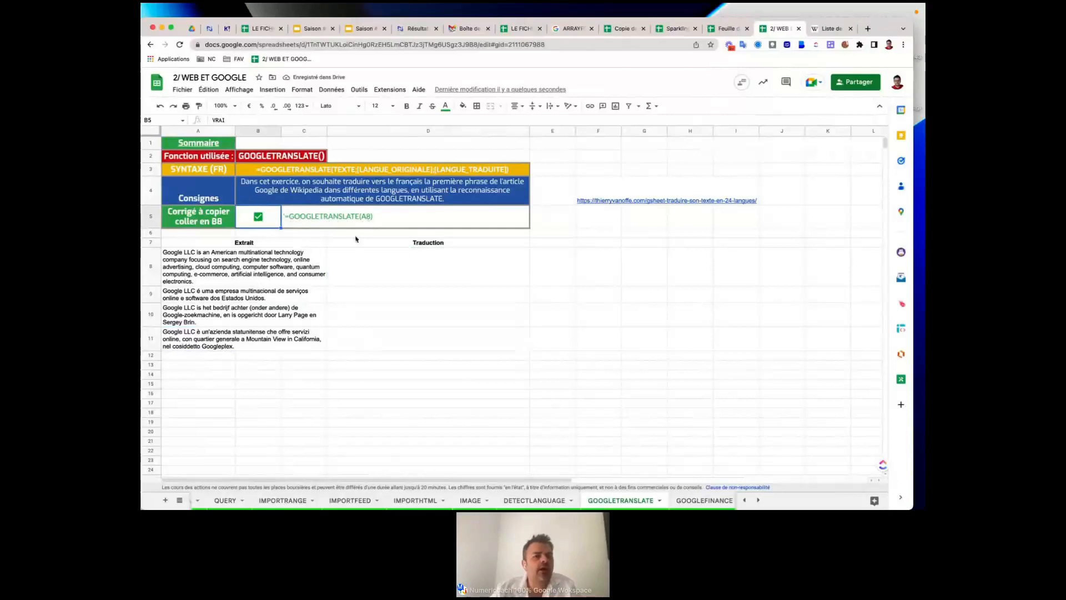
left_click(334, 219)
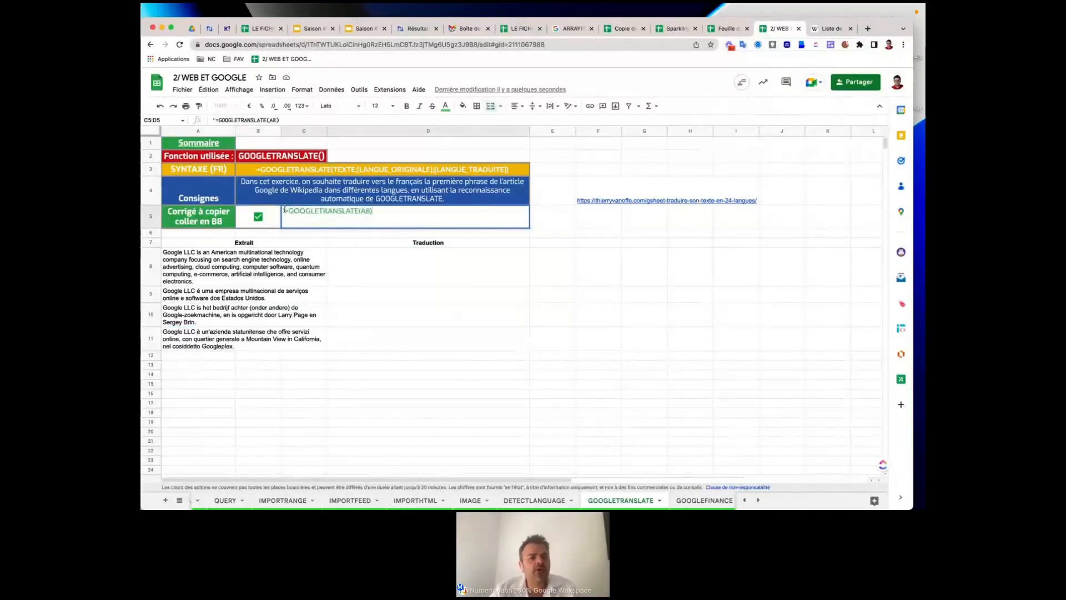
left_click_drag(290, 211, 382, 220)
key("ctrl+c")
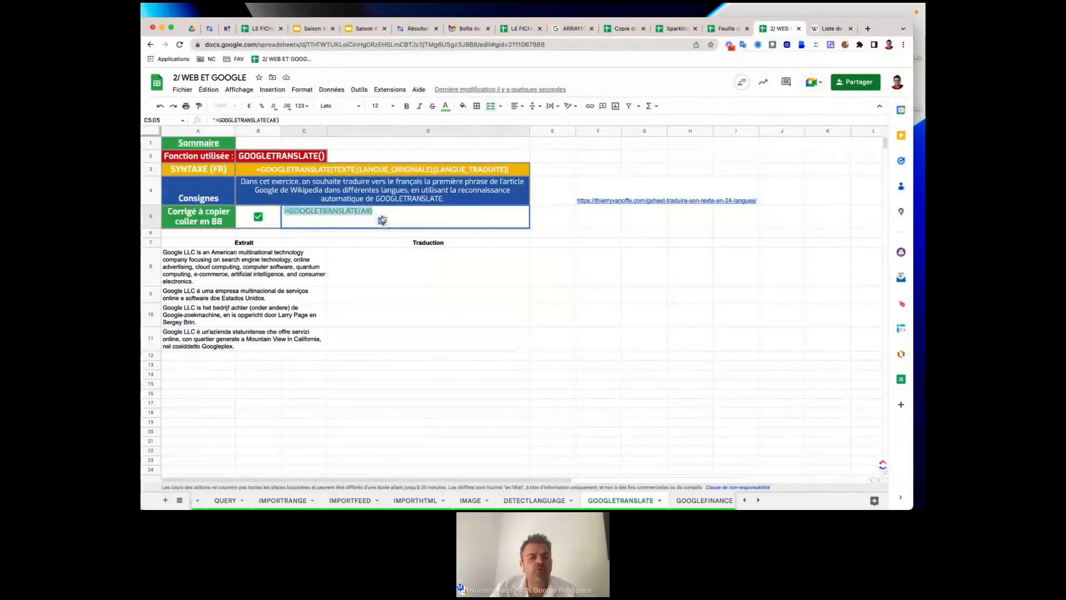
left_click(366, 258)
Paste =GOOGLETRANSLATE(A8) into D8, wrap its text, and fill it down to D11.
key("ctrl+v")
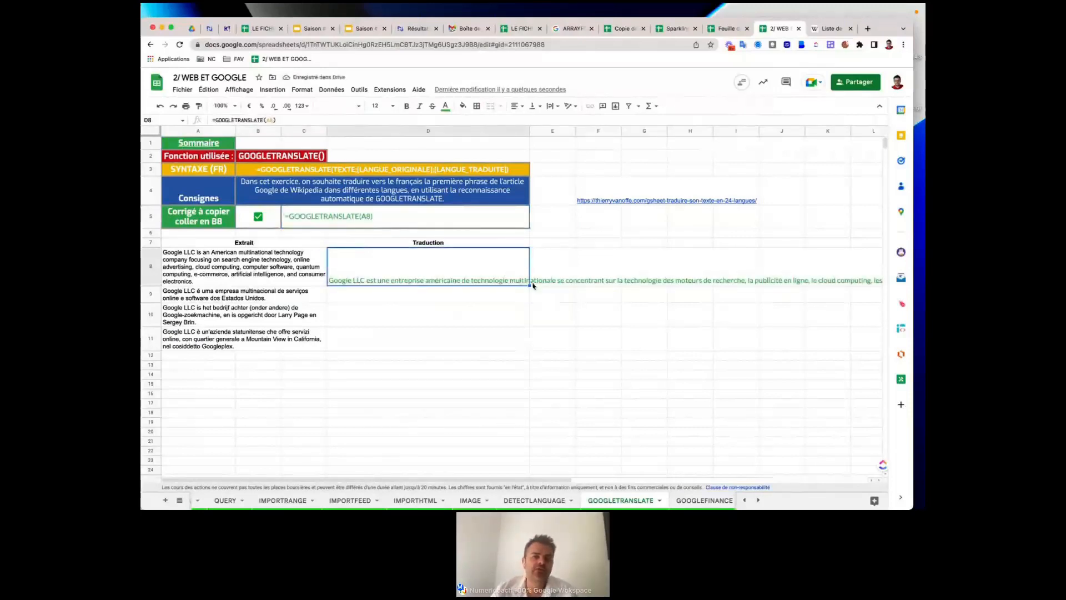
left_click(552, 106)
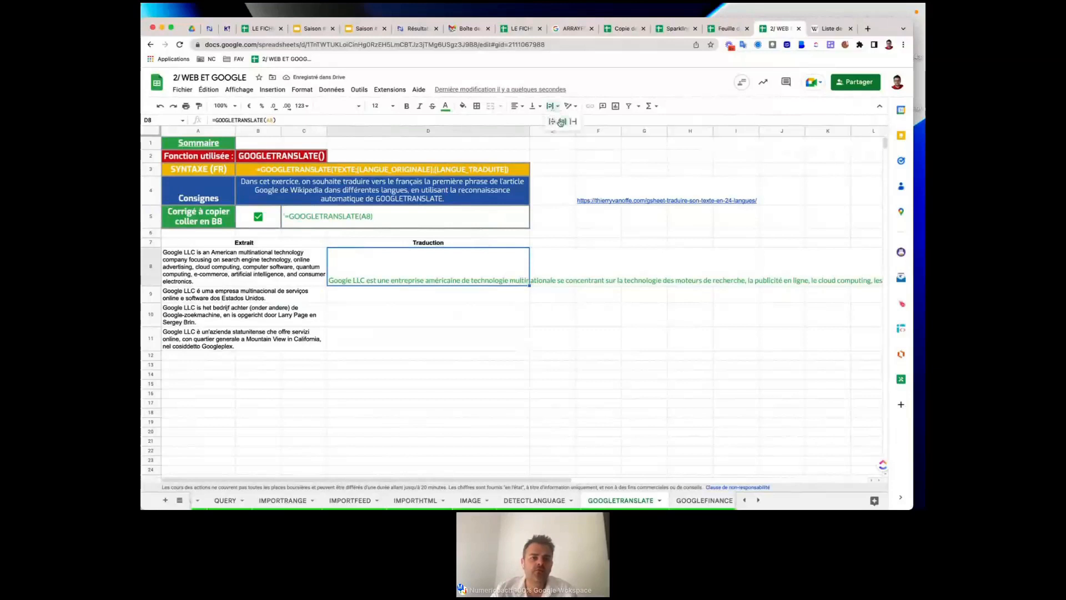
left_click(564, 124)
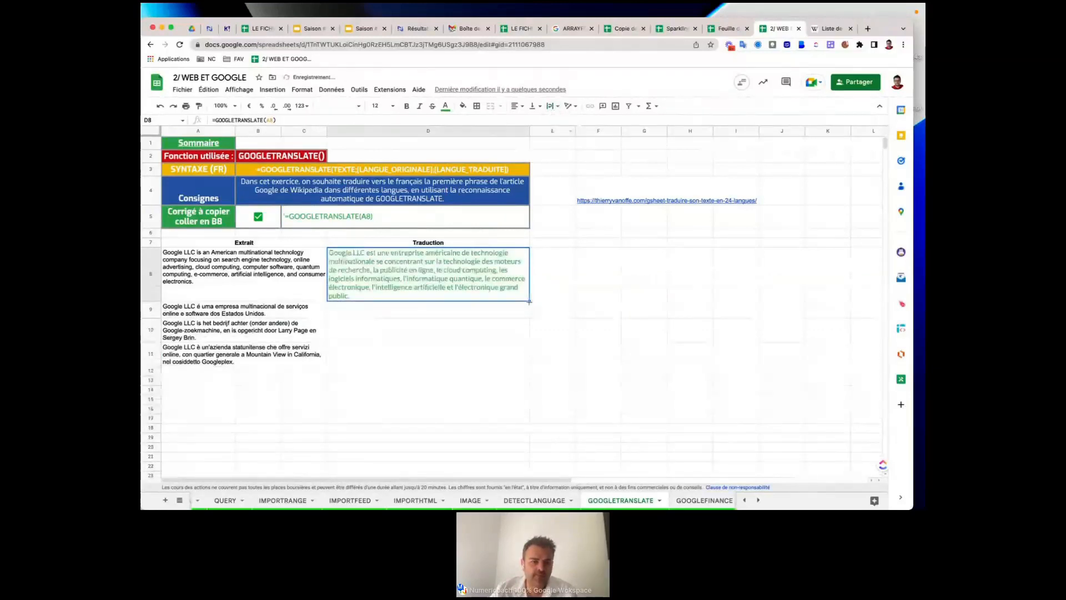
left_click_drag(529, 300, 512, 351)
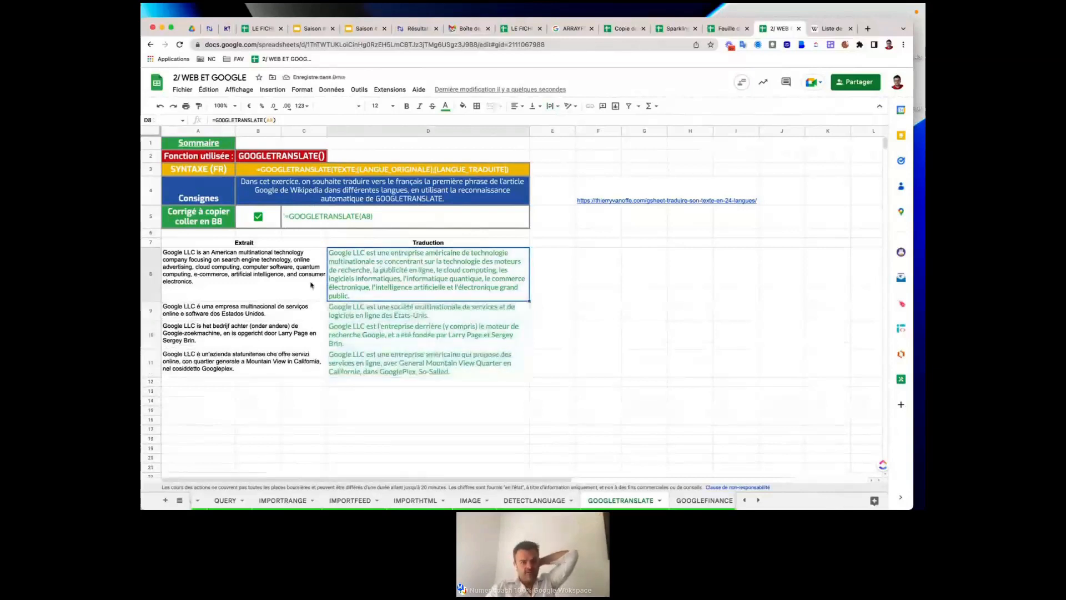
Compare the French translations with their extracts and open the 24-language article linked in F4.
left_click(311, 311)
left_click(365, 336)
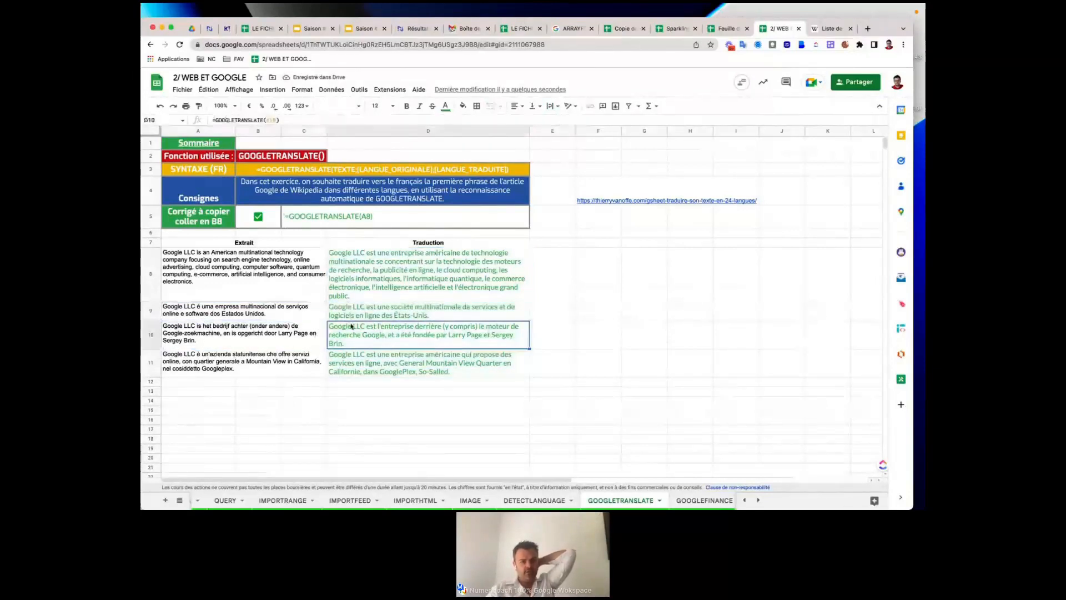
left_click(363, 368)
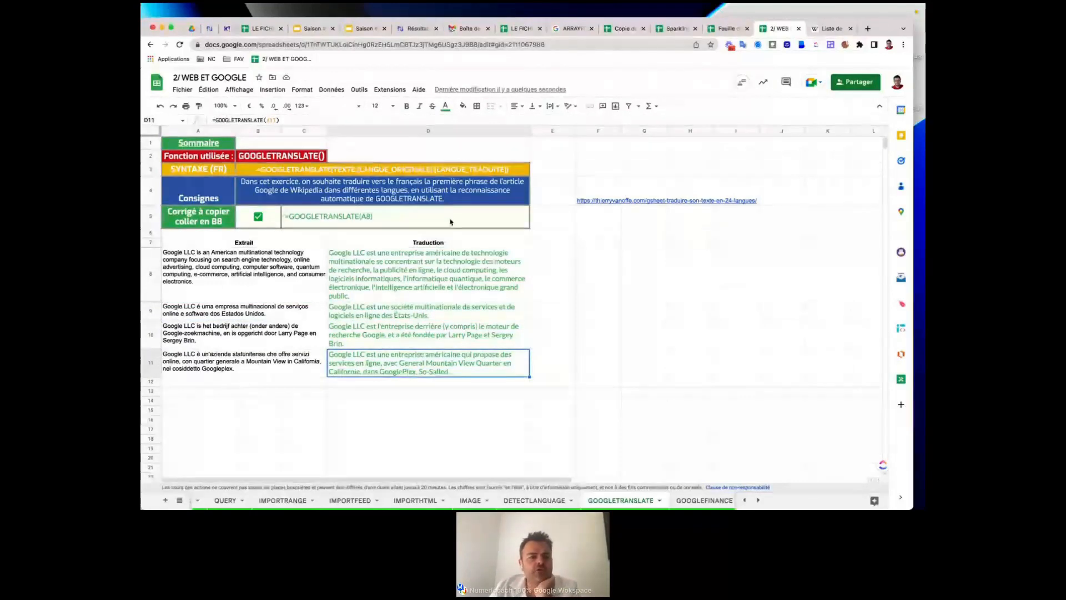
left_click(299, 266)
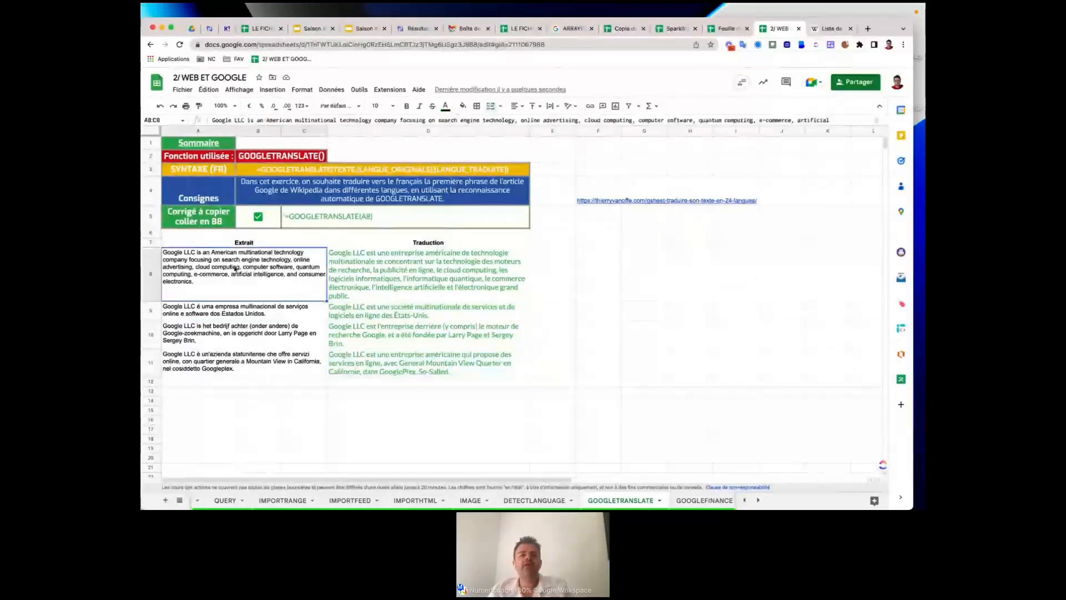
left_click(582, 205)
left_click(616, 219)
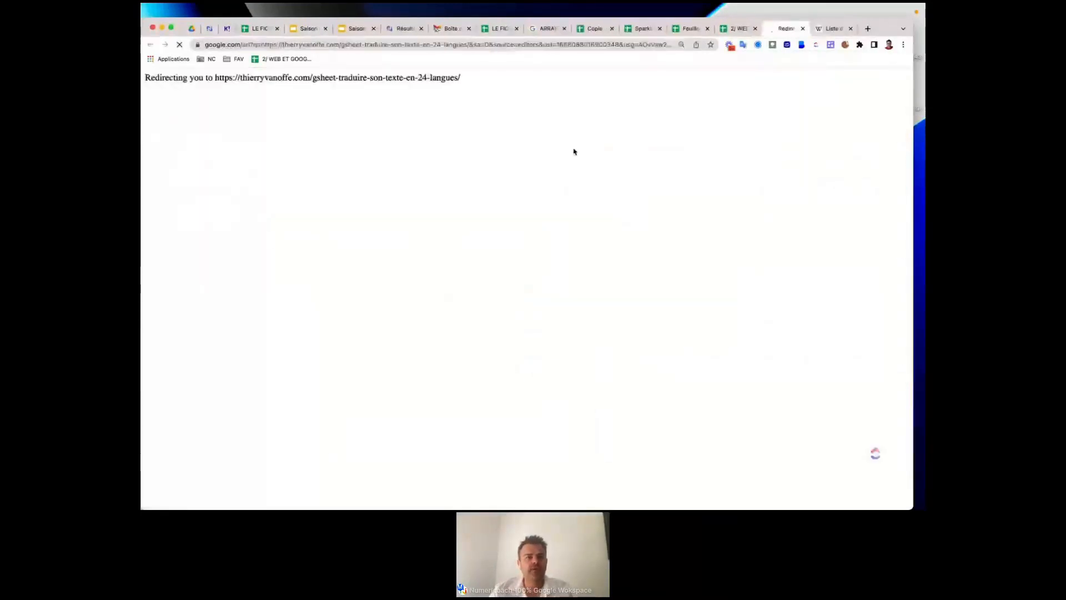
Scroll the Numeriblog article to its spreadsheet screenshot and follow the 'feuille de calcul' link.
left_click(364, 44)
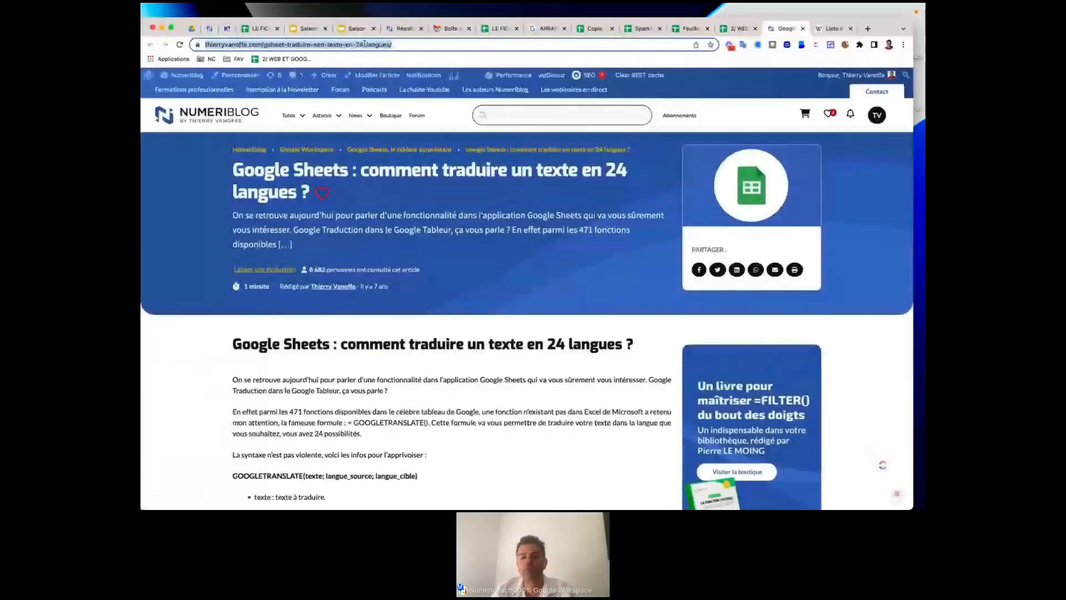
key("super+Tab")
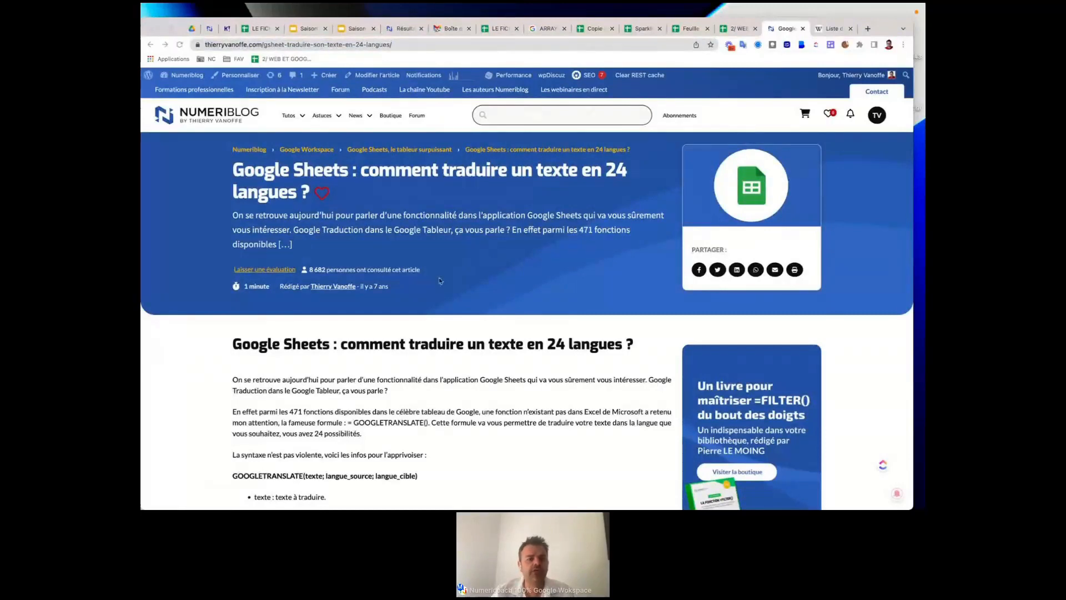
scroll(426, 292, "down", 1)
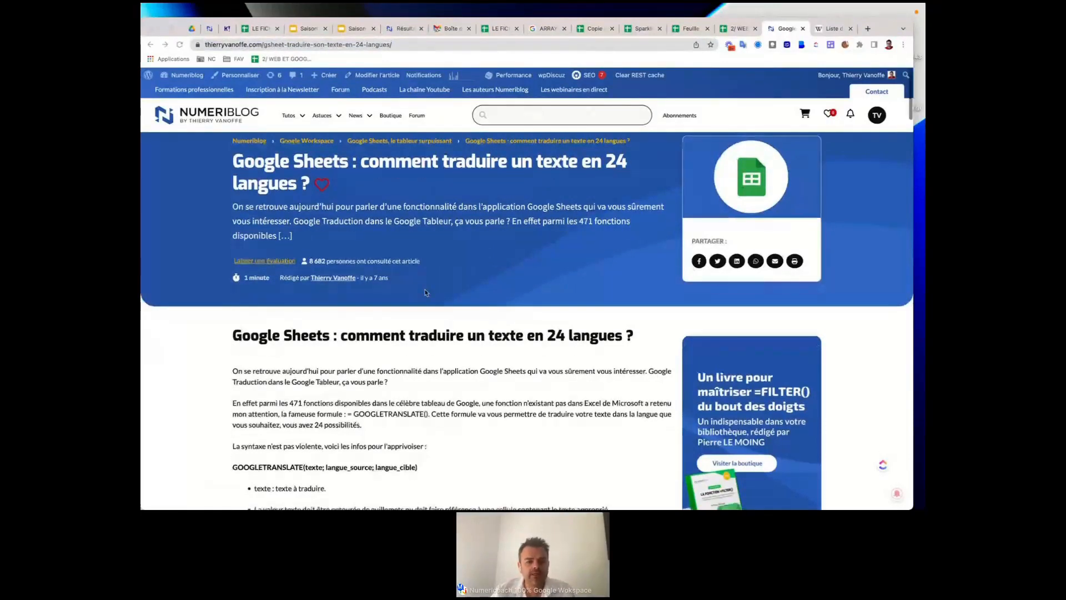
scroll(426, 293, "down", 10)
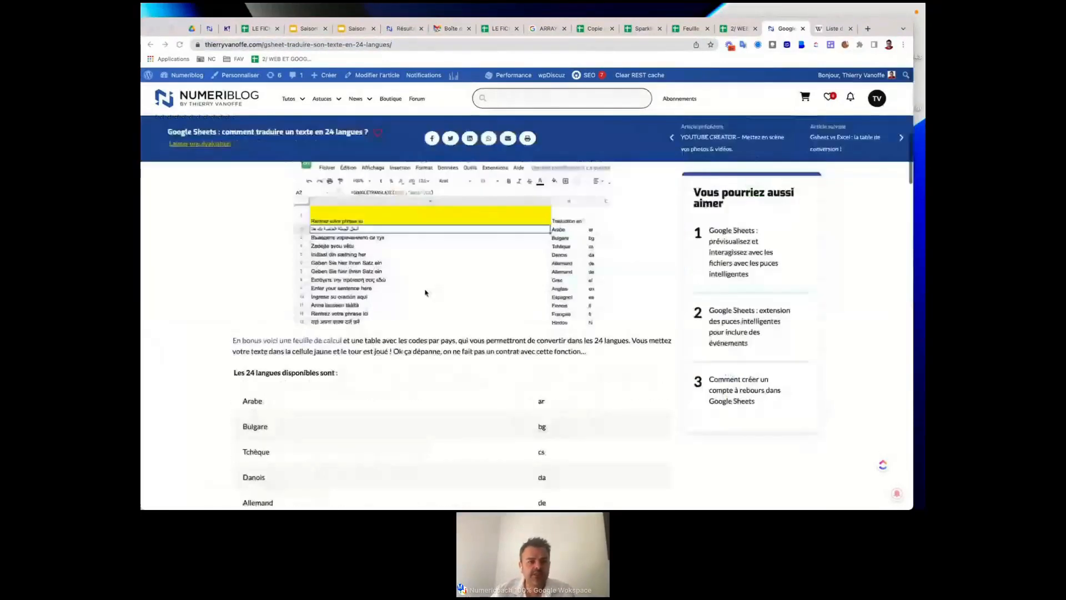
scroll(426, 292, "down", 15)
scroll(426, 256, "up", 2)
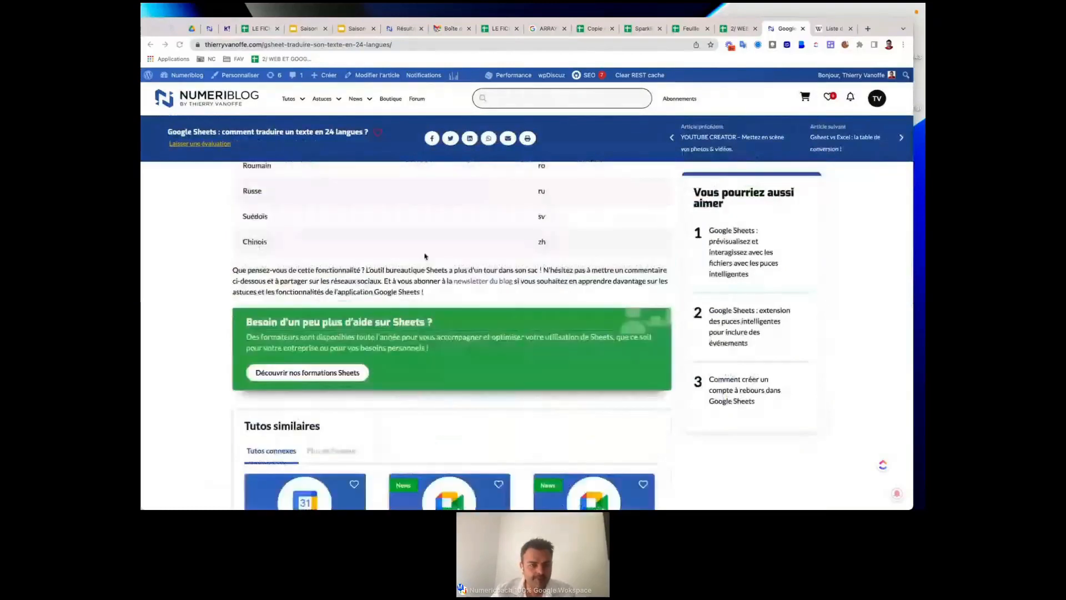
scroll(426, 256, "up", 3)
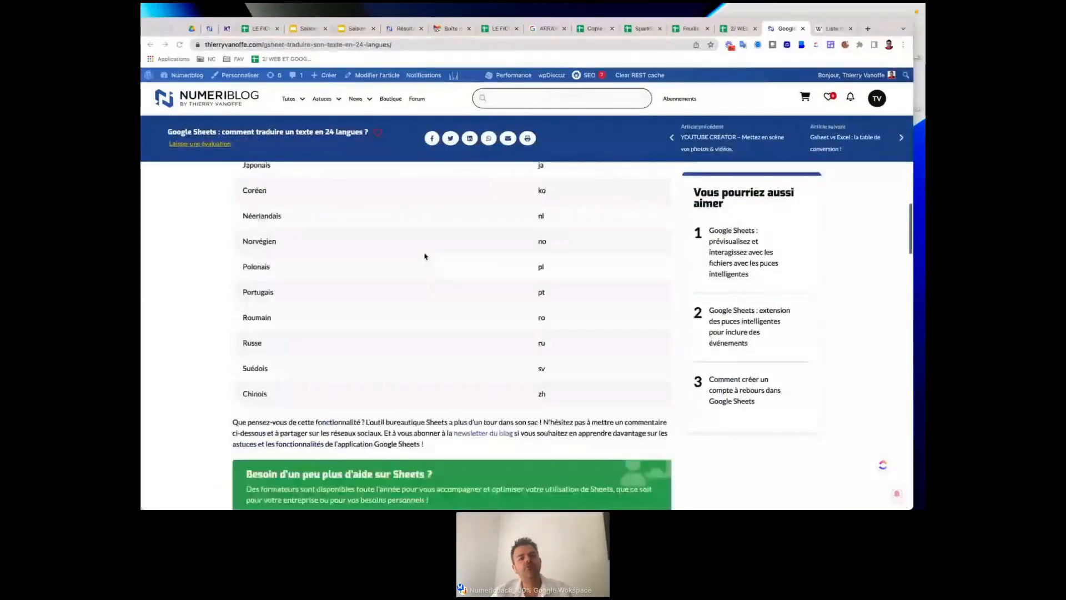
scroll(425, 256, "up", 5)
scroll(426, 255, "up", 3)
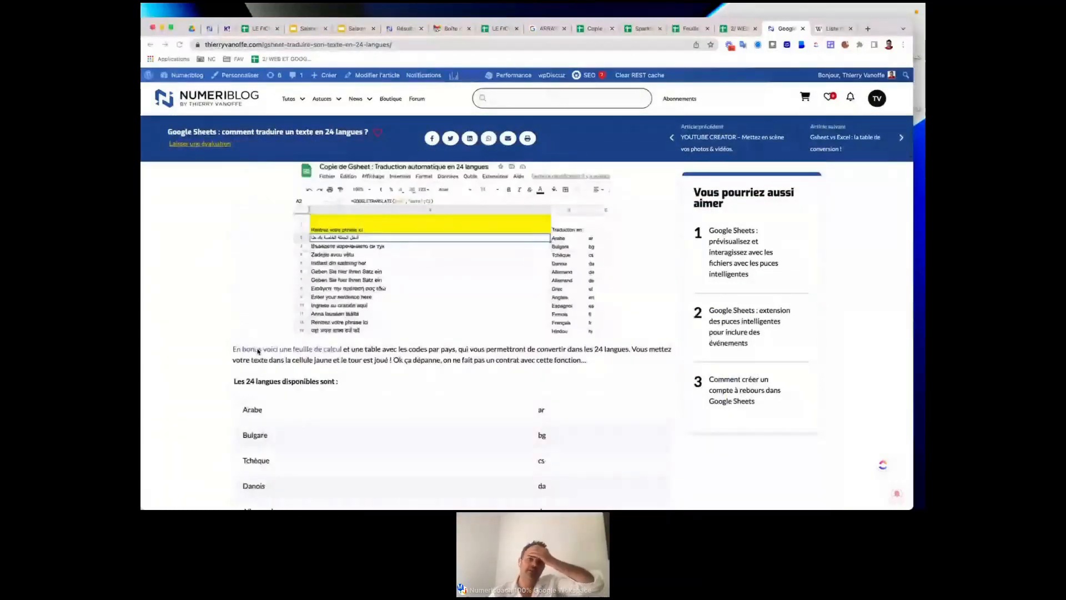
left_click(274, 351)
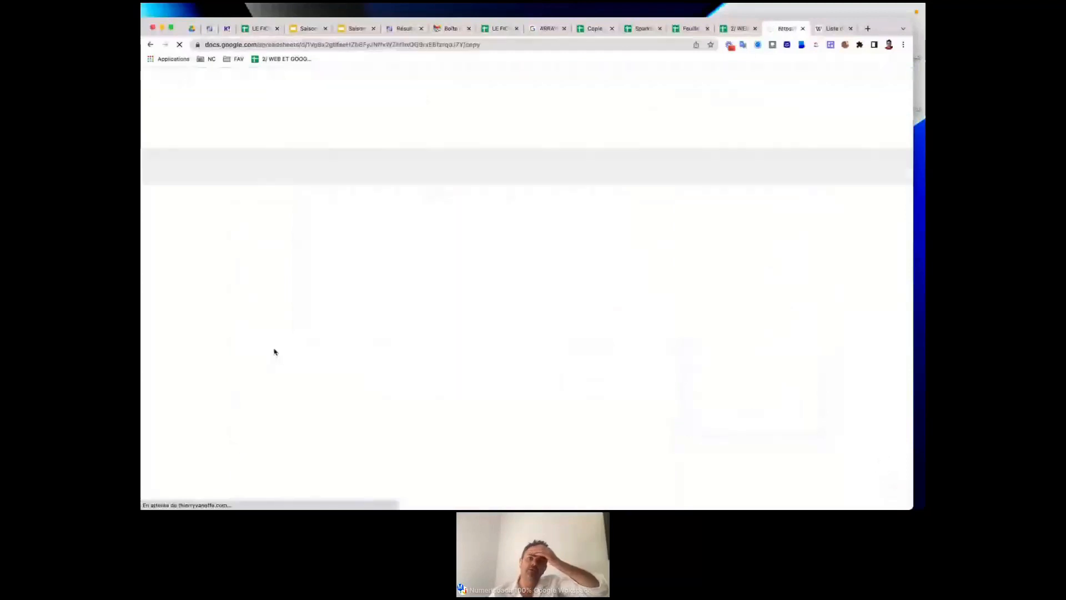
Make a copy of the 'Gsheet : Traduction automatique en 24 langues' workbook.
left_click(389, 46)
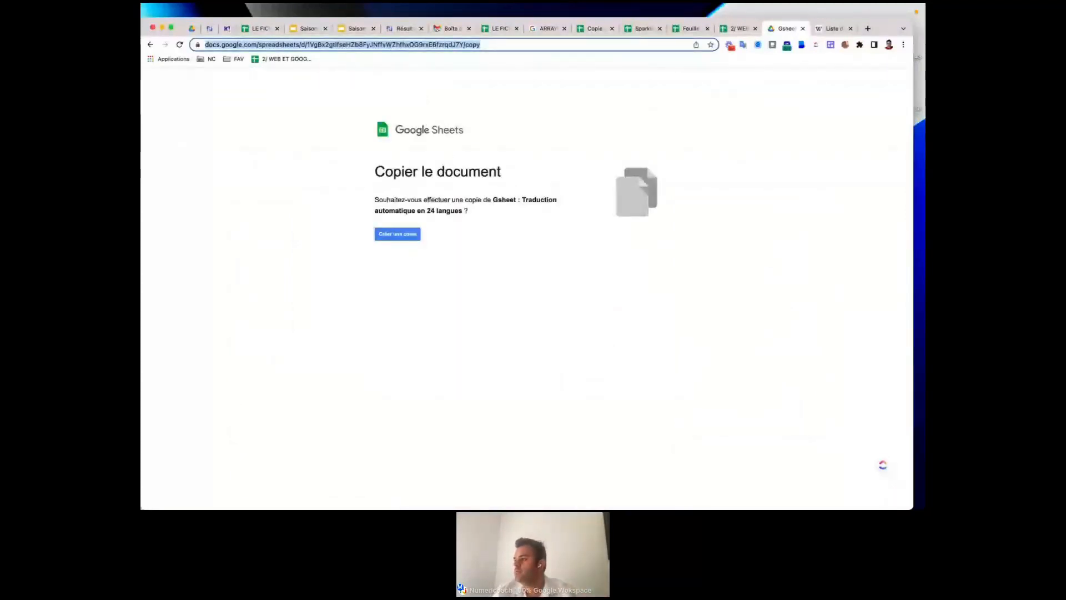
key("super+Tab")
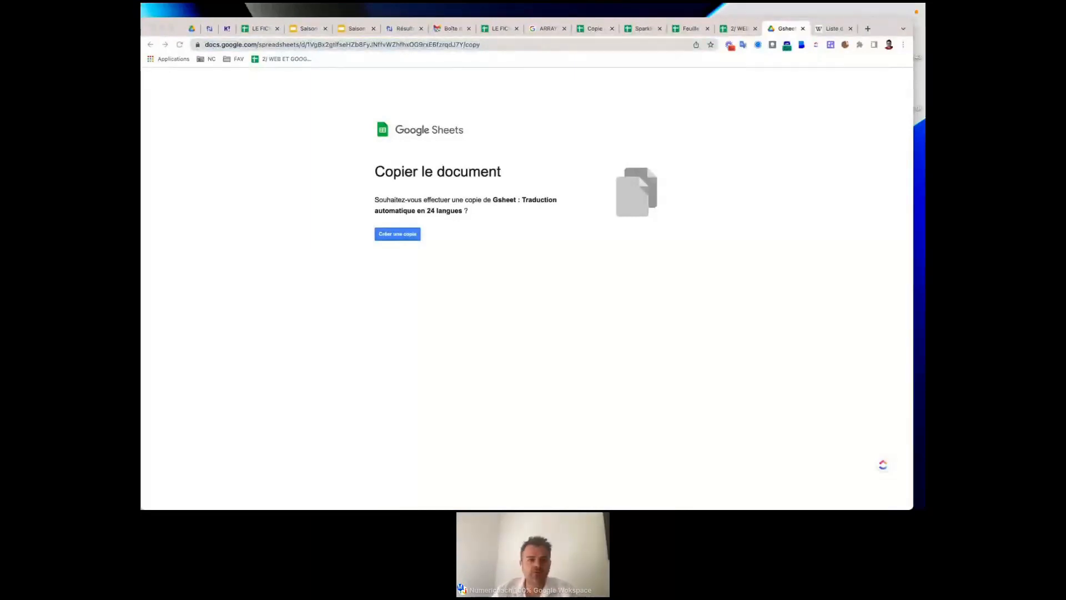
left_click(396, 235)
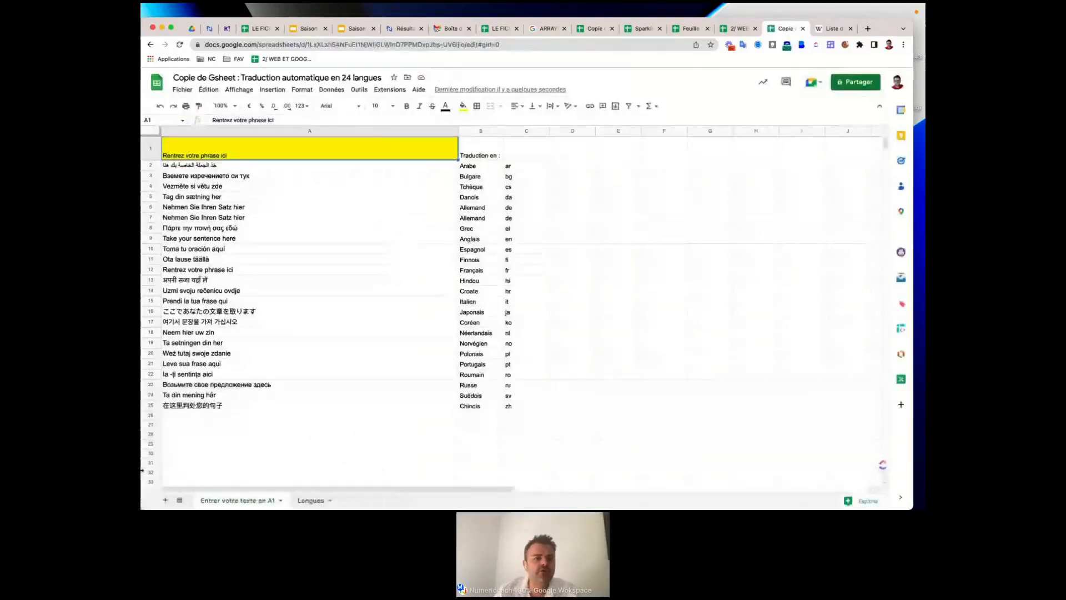
Zoom the copied sheet to 150% and inspect Arabe in B2 and its code ar in C2.
left_click(233, 105)
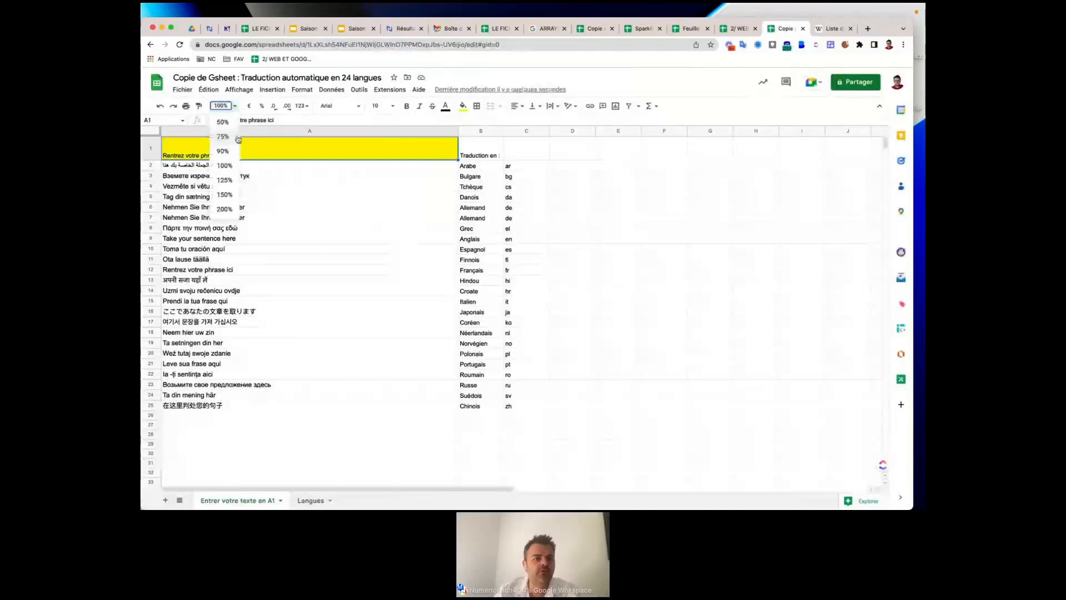
left_click(230, 194)
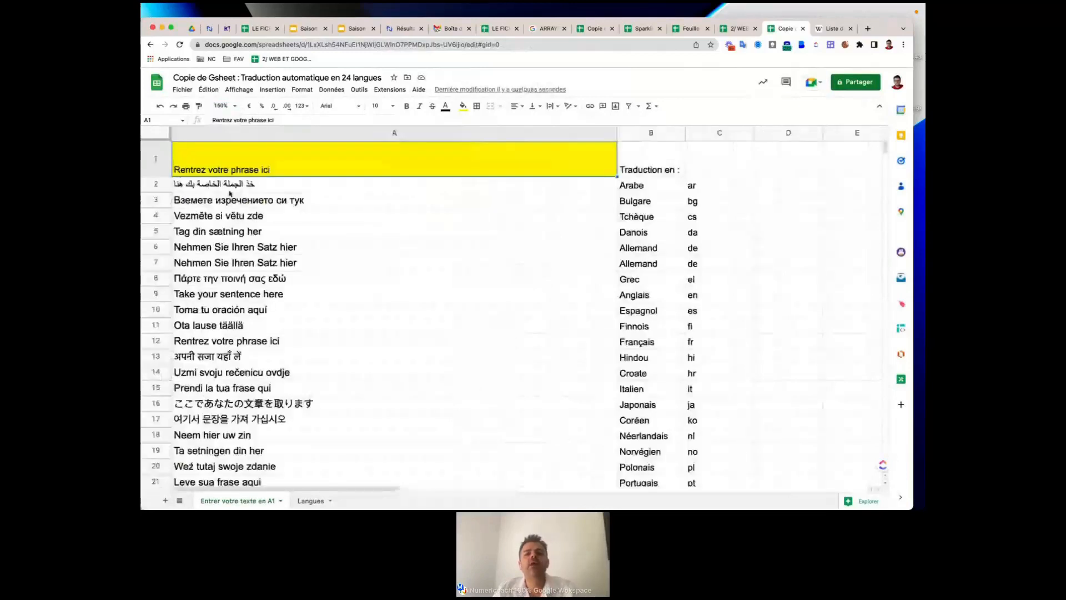
left_click(664, 189)
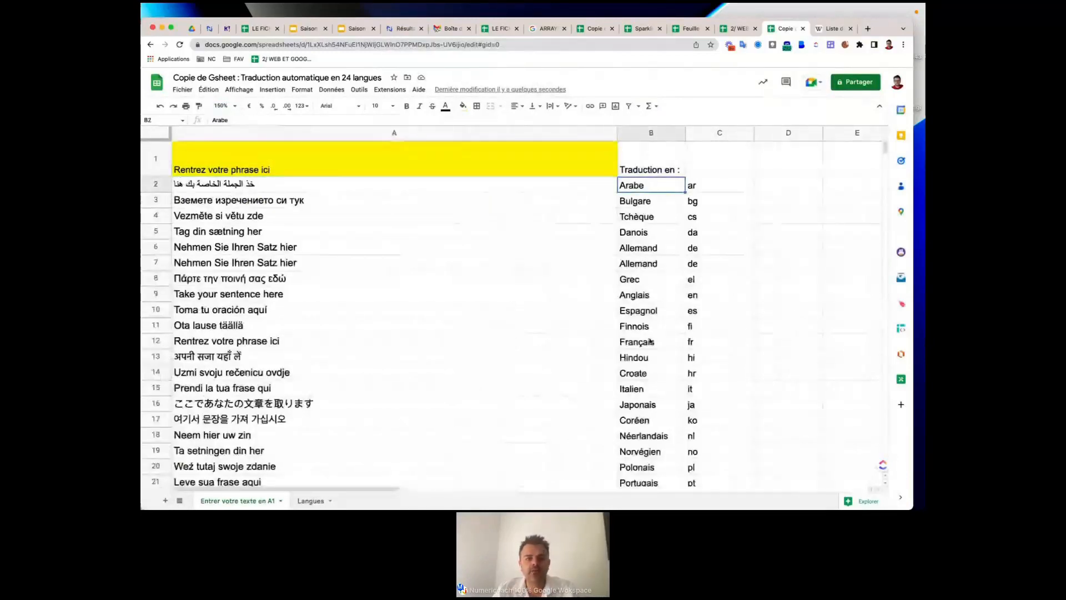
scroll(514, 231, "right", 5)
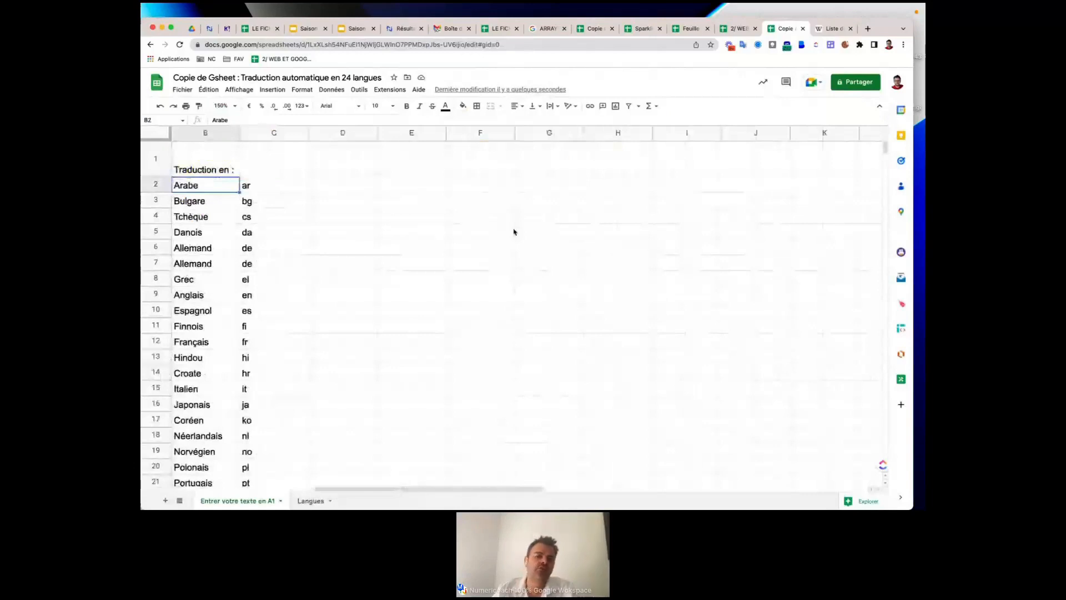
scroll(514, 231, "left", 5)
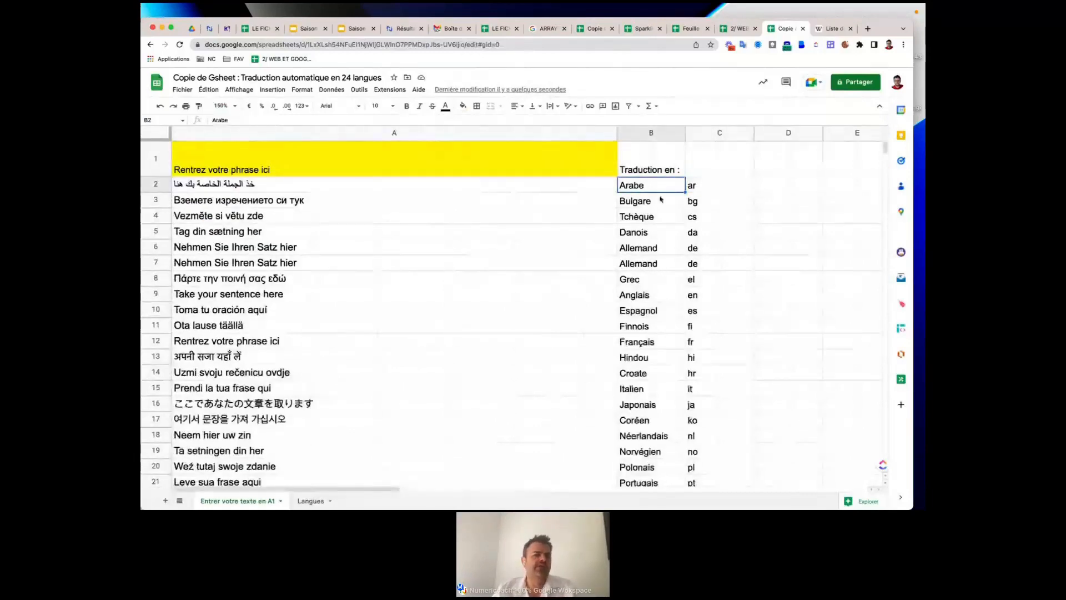
key("Right")
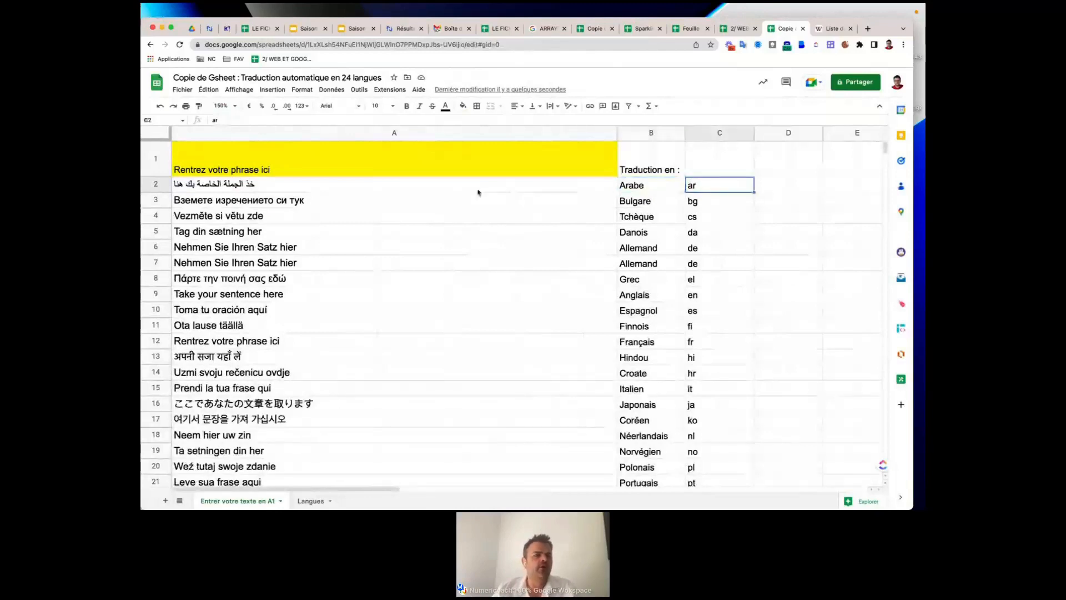
Replace the text in A1 with 'Bonjour bienvenue à ce webinaire sur Google Sheets !'.
left_click(261, 157)
double_click(229, 150)
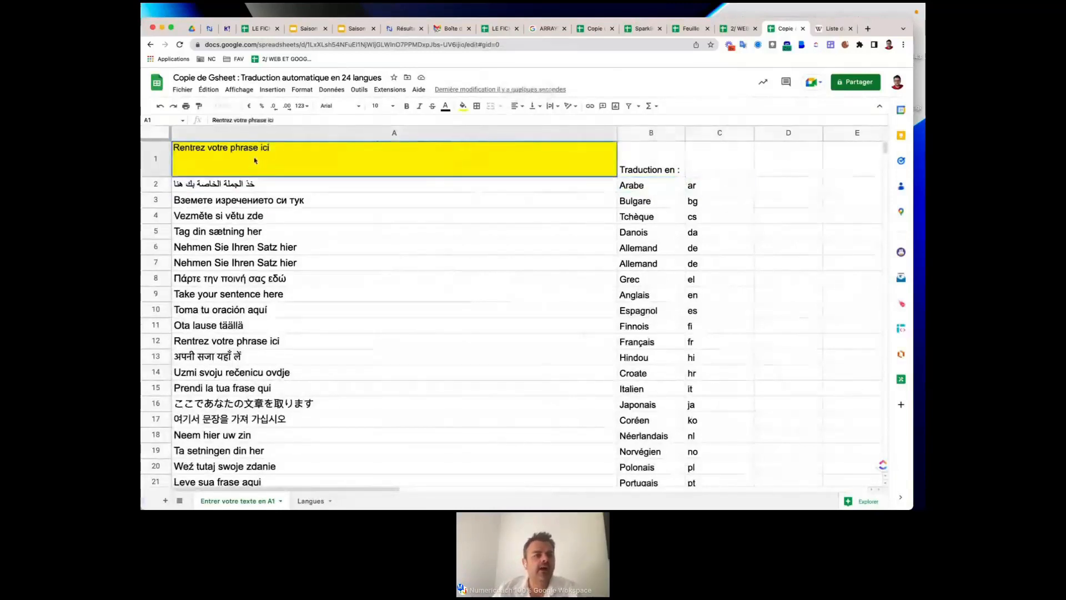
triple_click(229, 150)
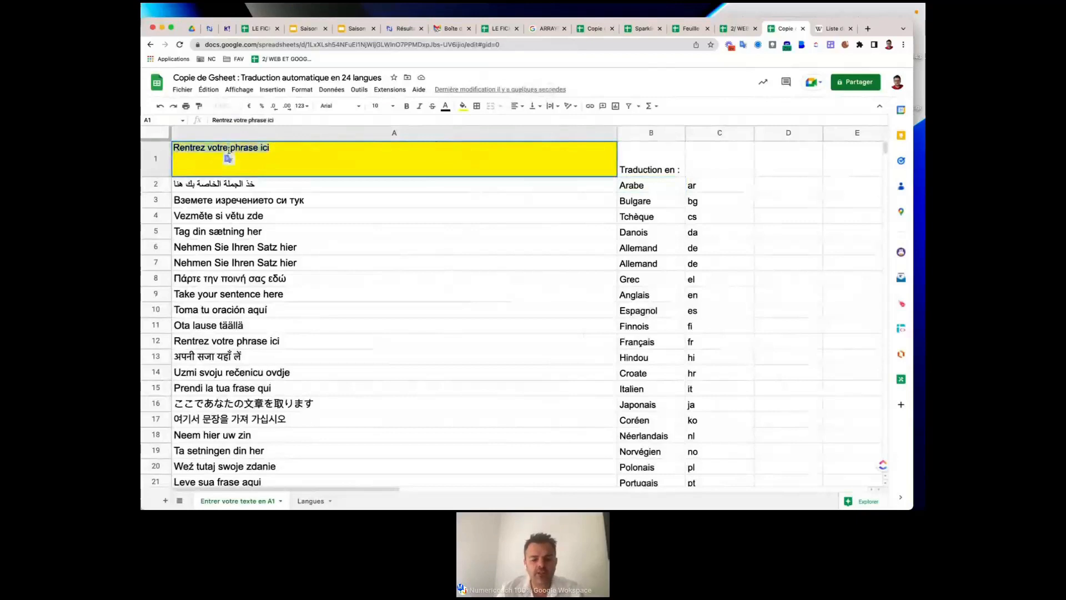
type("Bonjour bienvenu")
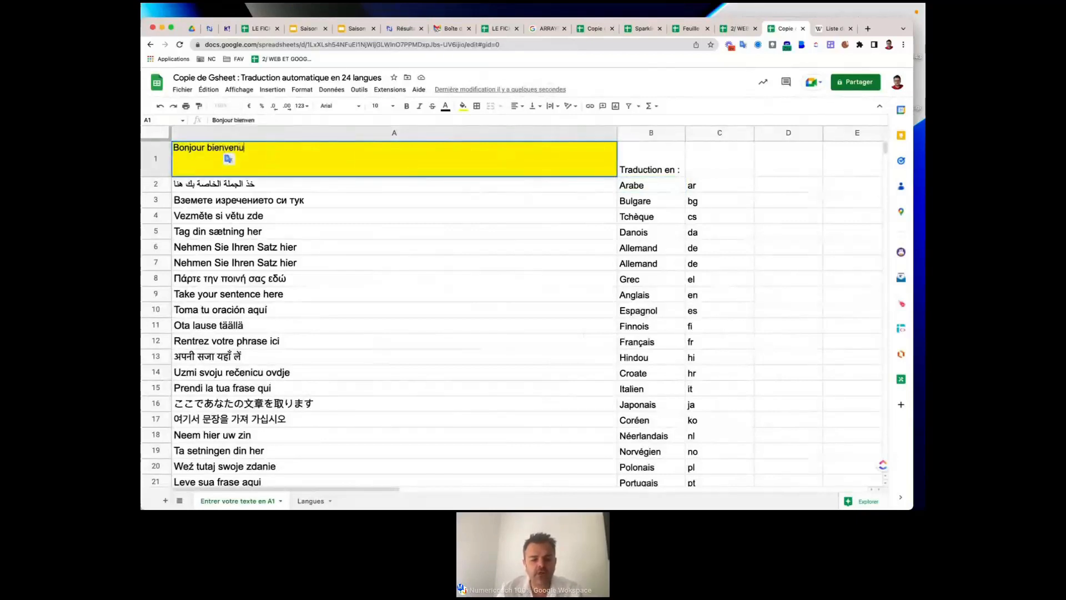
type("e à ce webinaire")
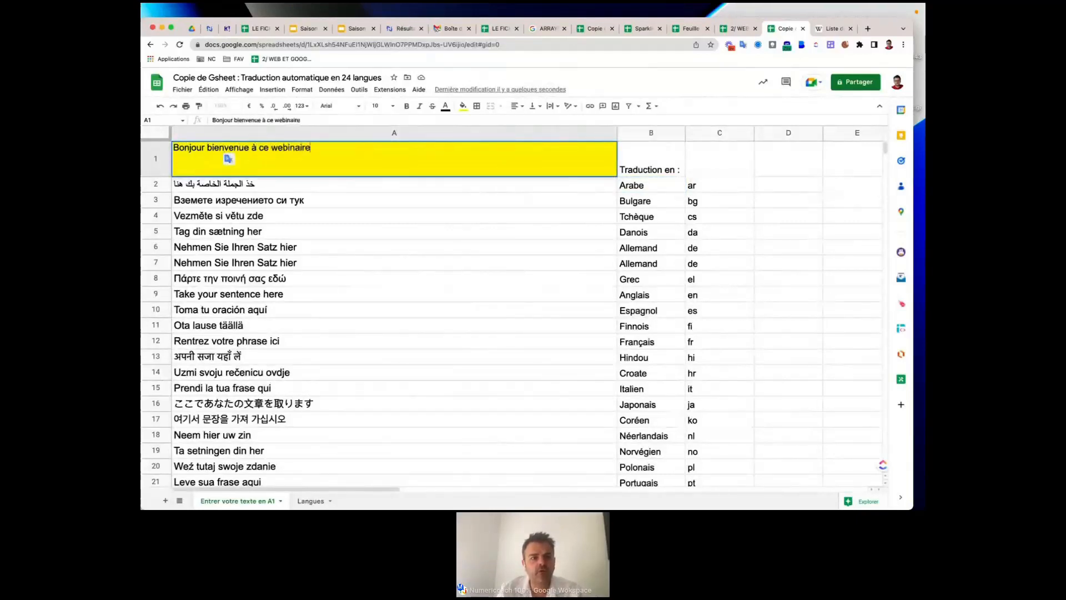
type(" sur Google Sheets")
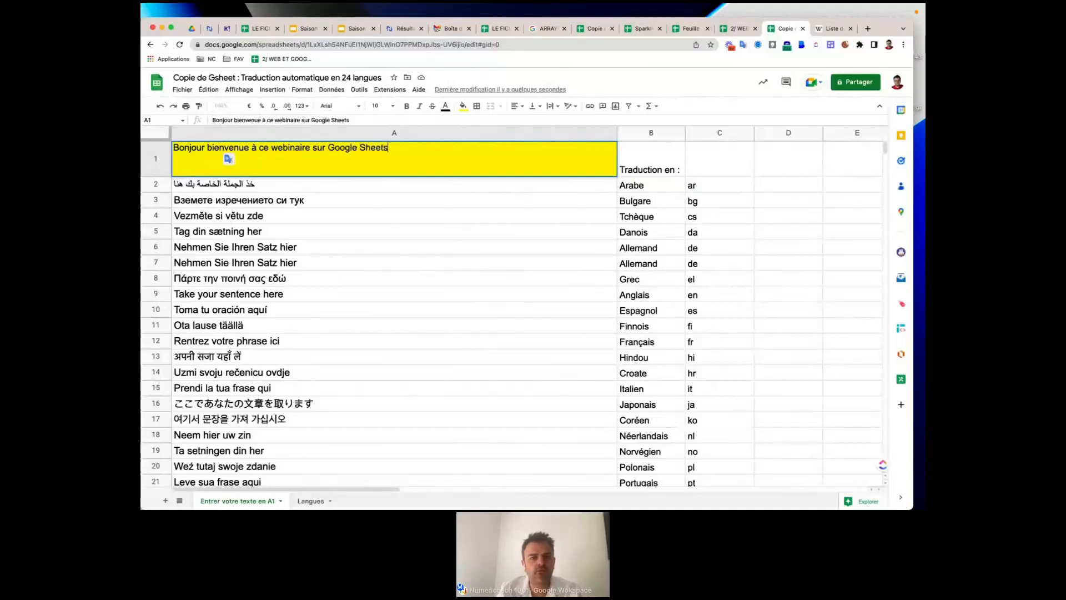
type(" !")
key("Return")
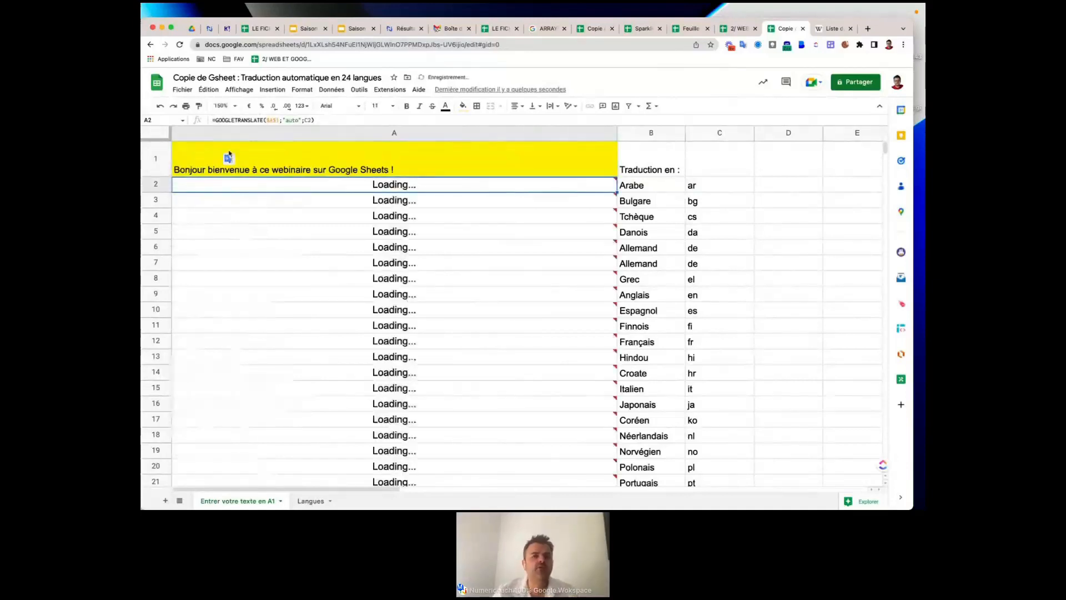
Review the recalculated translations down column A, starting with Bulgarian in A3.
mouse_move(431, 230)
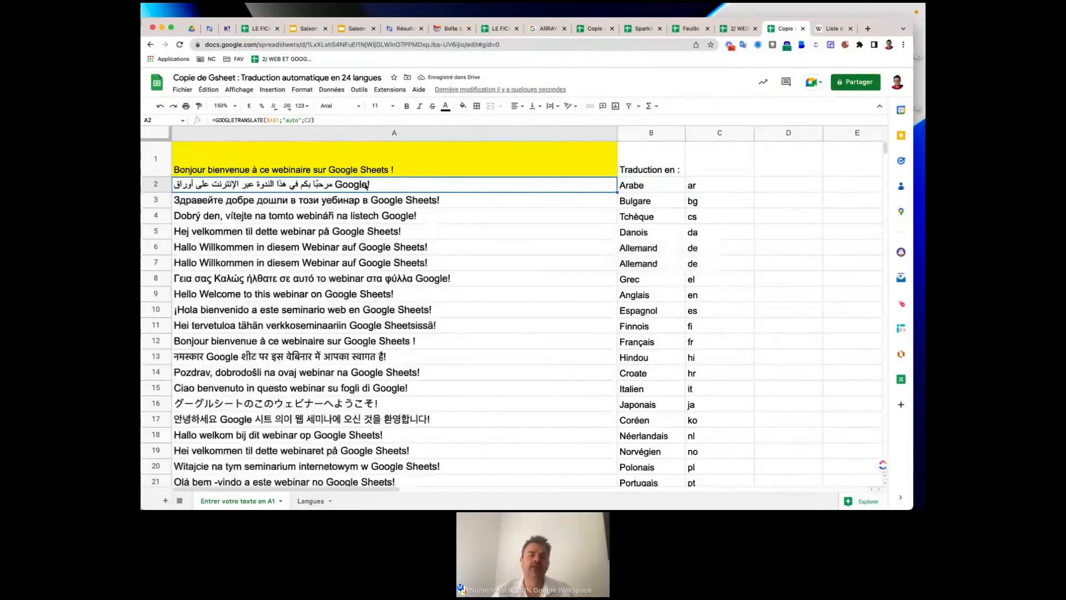
left_click(379, 200)
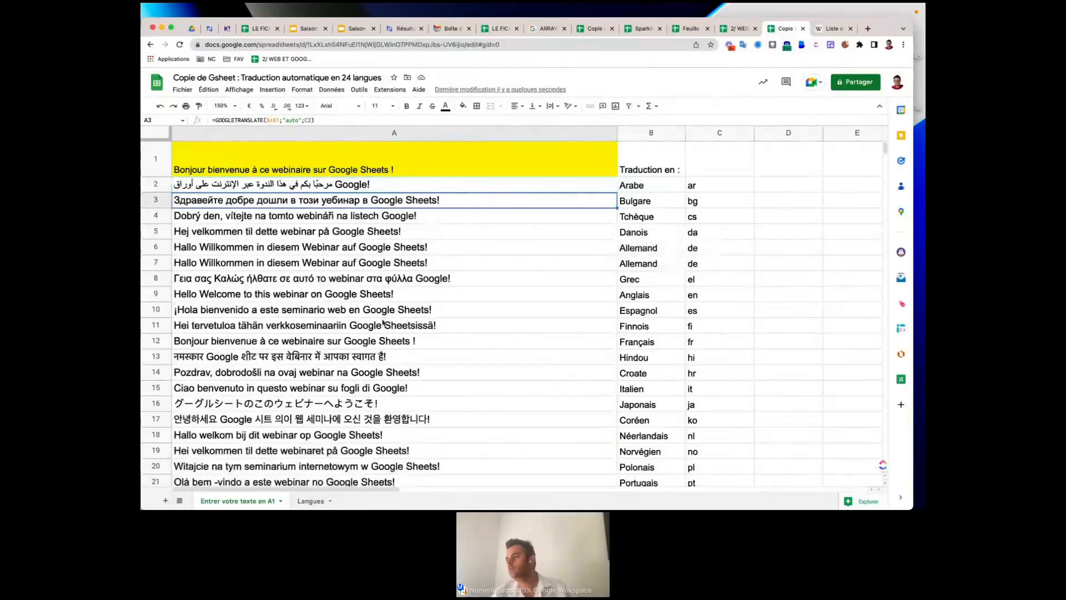
scroll(382, 322, "down", 5)
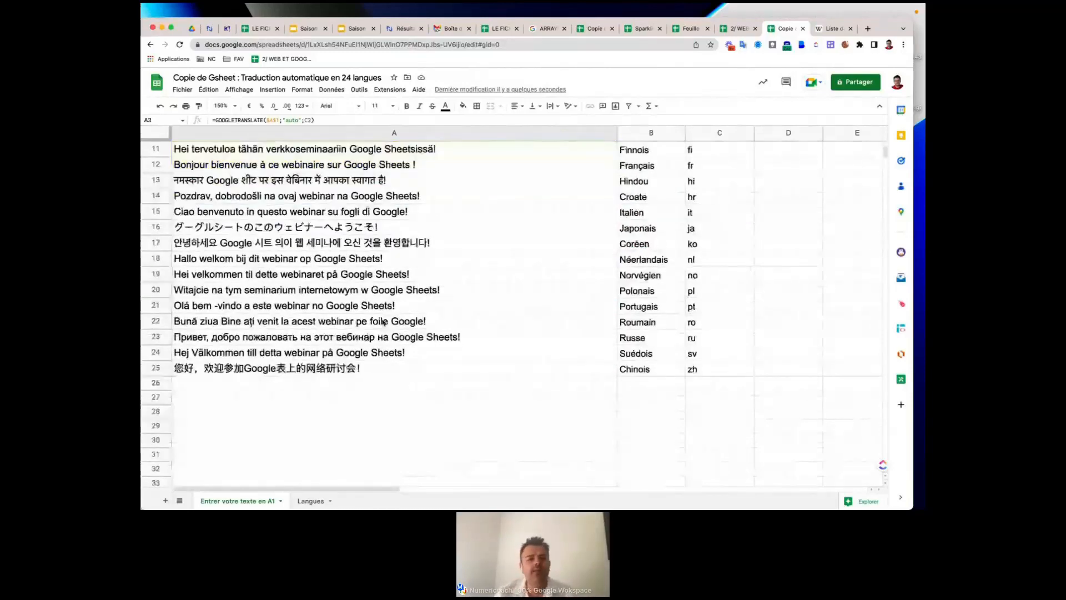
scroll(383, 322, "up", 5)
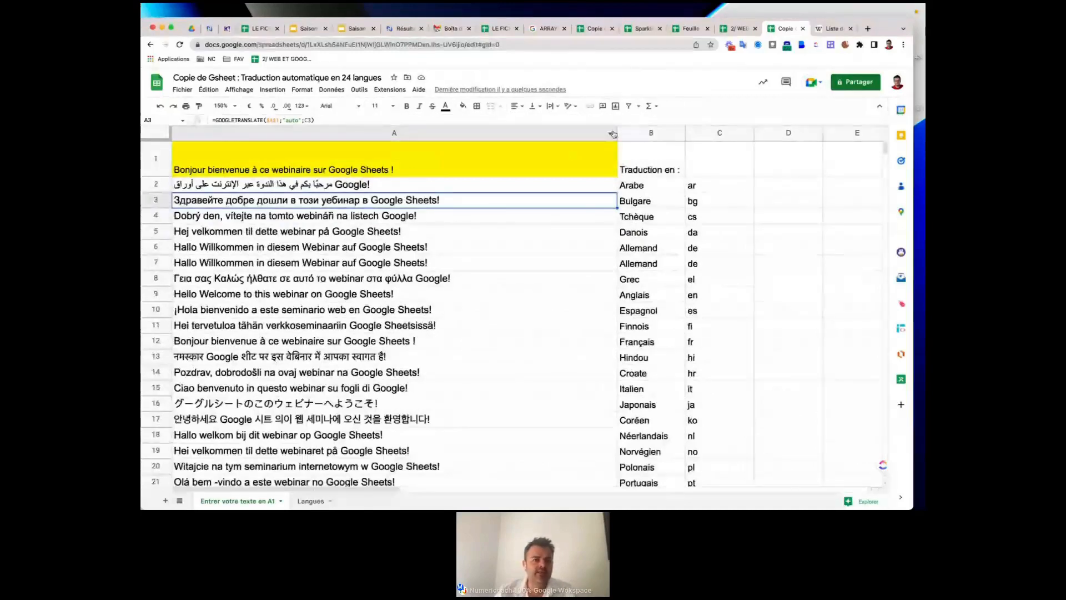
Narrow column A and inspect A2's Arabic formula =GOOGLETRANSLATE($A$1;"auto";C2).
left_click_drag(616, 134, 582, 133)
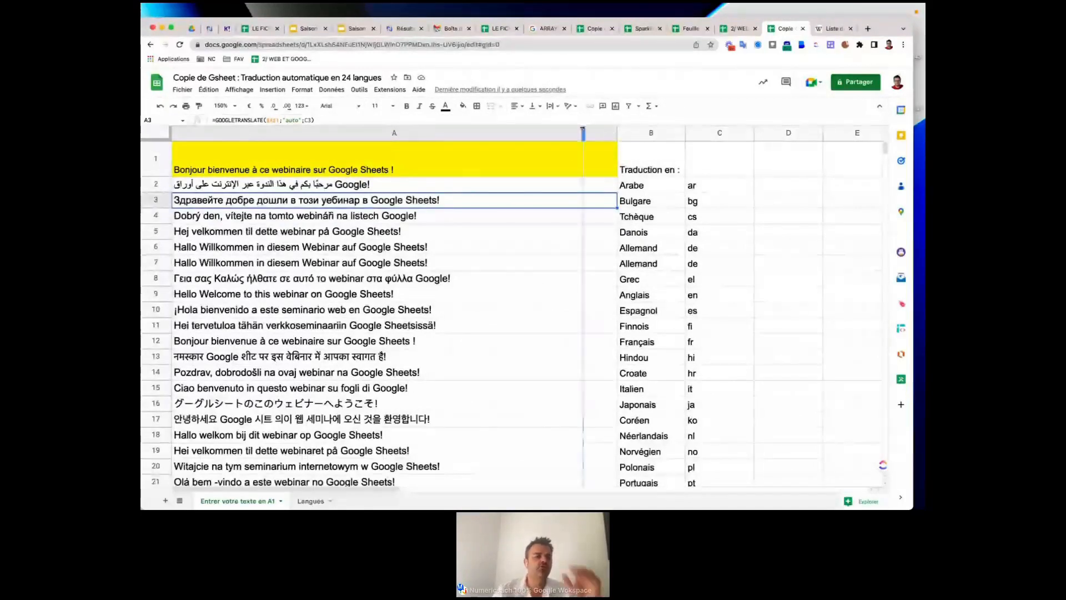
left_click_drag(583, 133, 576, 133)
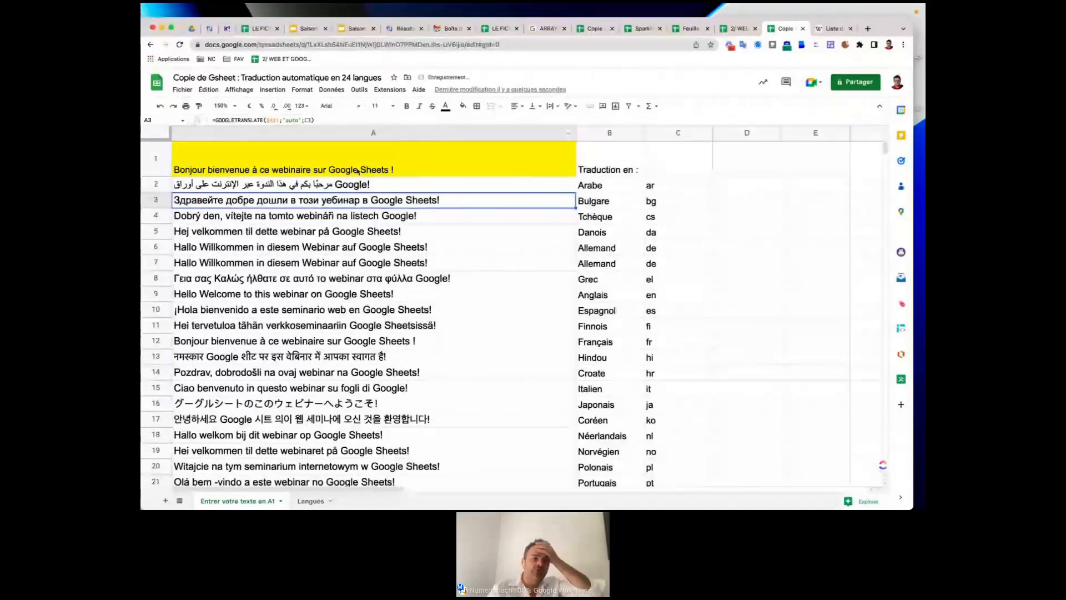
key("Up")
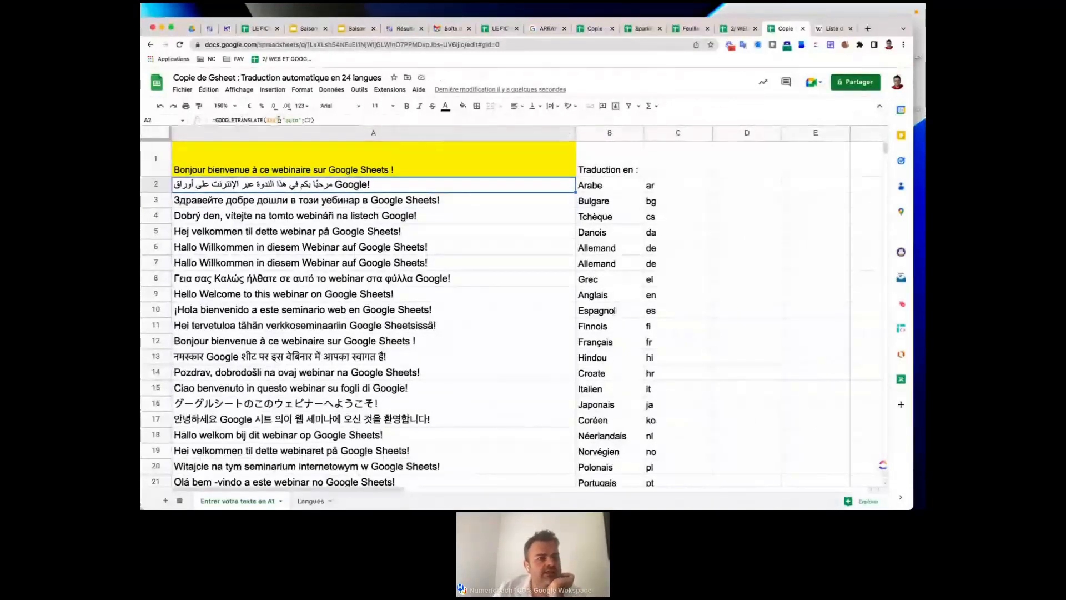
left_click(278, 119)
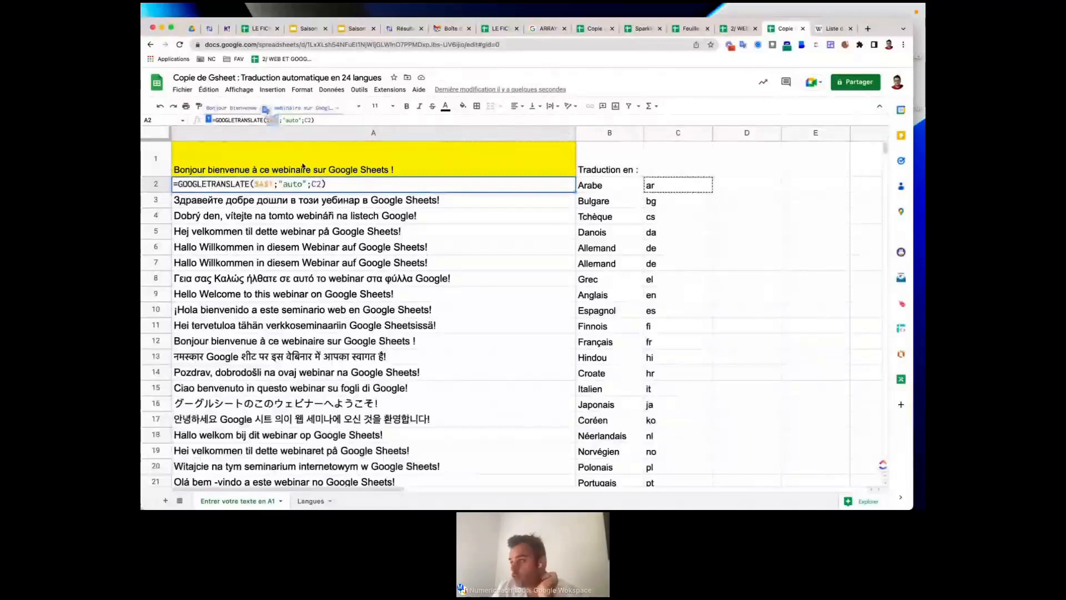
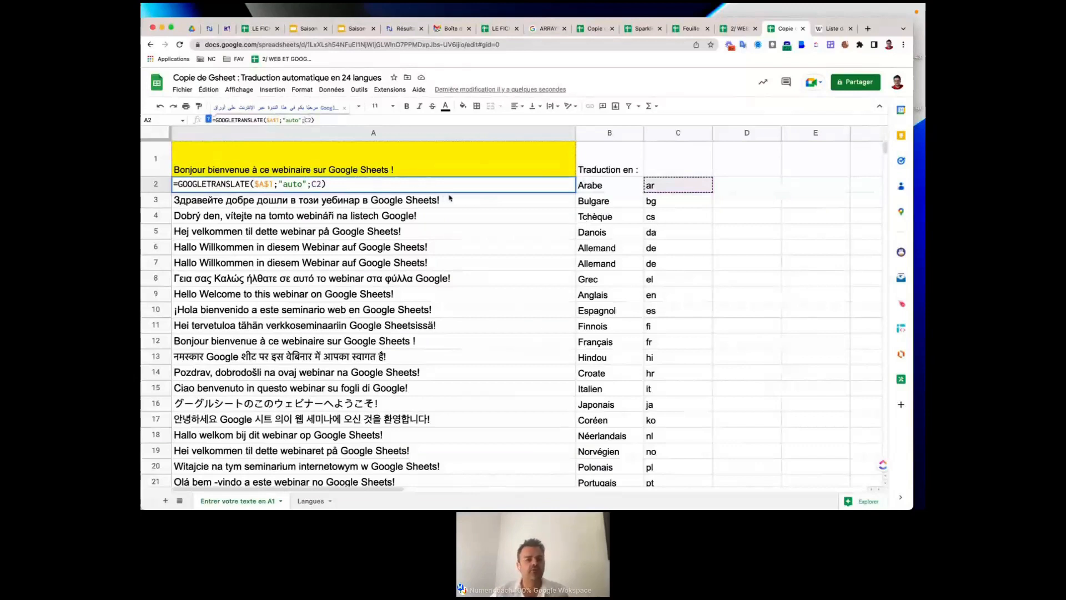
Commit the Arabic GOOGLETRANSLATE formula in A2, review the translations, and narrow column A.
key("Return")
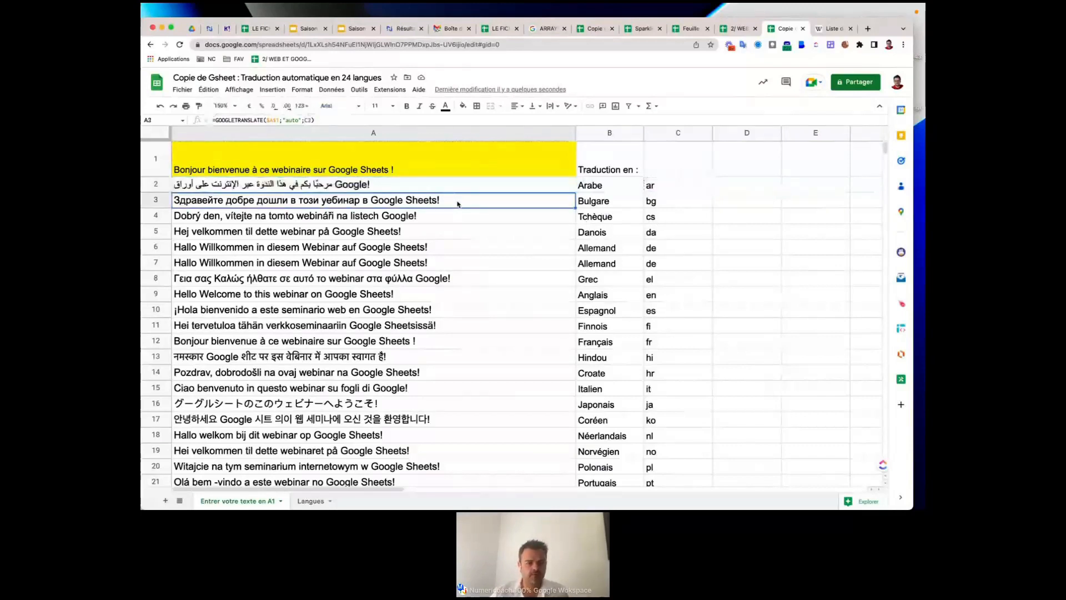
scroll(457, 203, "down", 3)
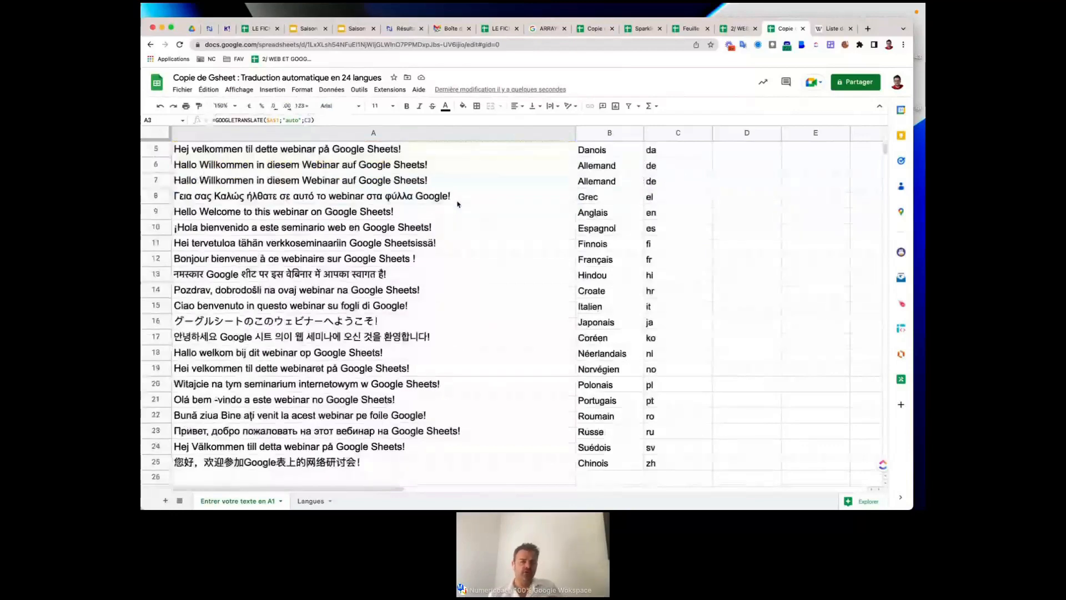
scroll(519, 294, "down", 1)
scroll(519, 295, "right", 5)
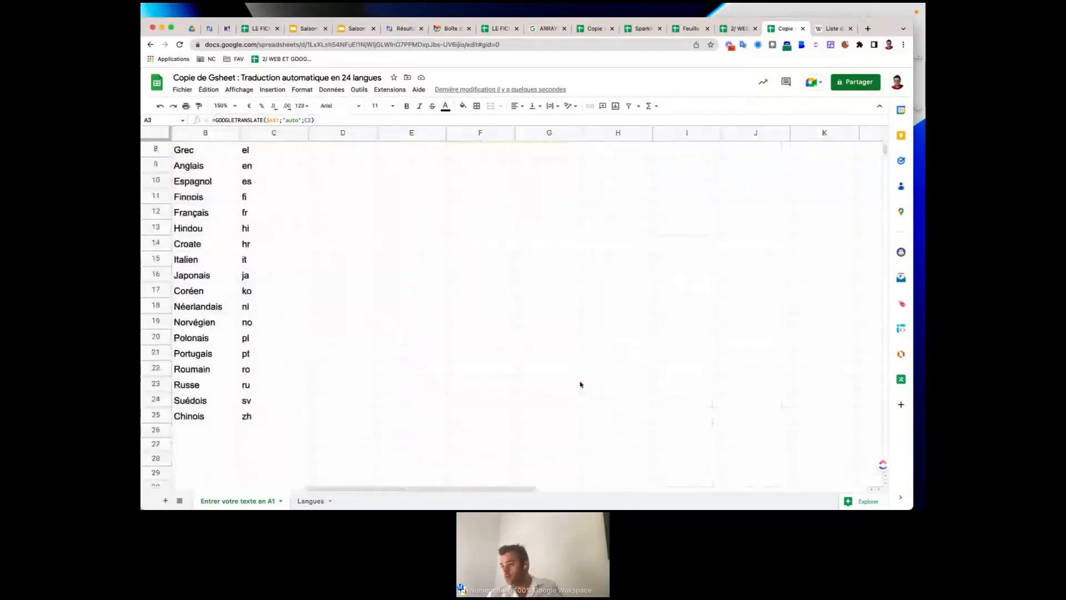
scroll(580, 385, "up", 2)
scroll(580, 384, "left", 3)
scroll(580, 384, "up", 2)
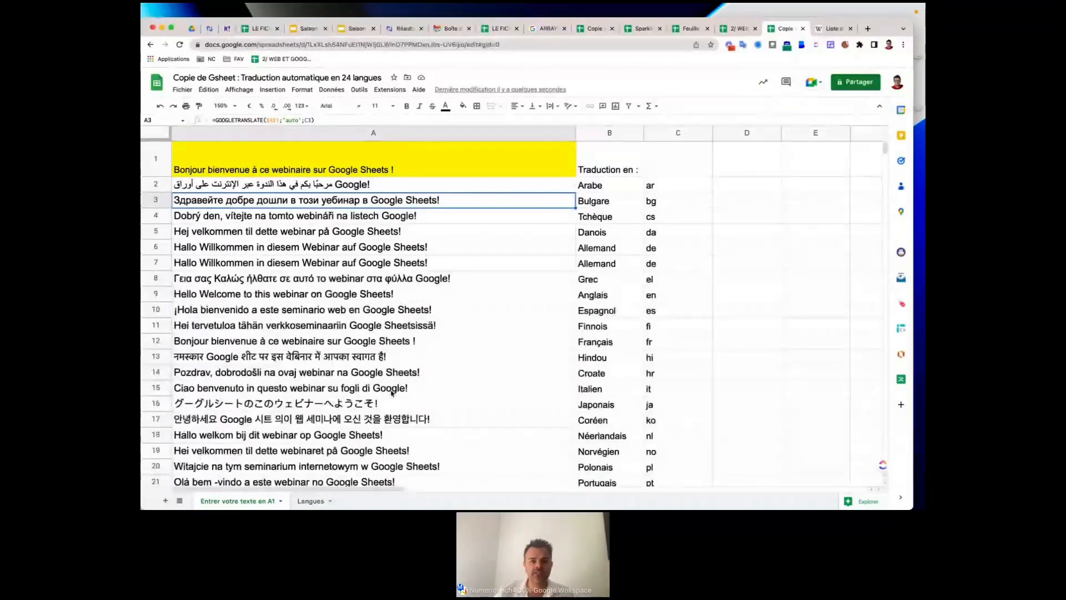
scroll(392, 393, "down", 4)
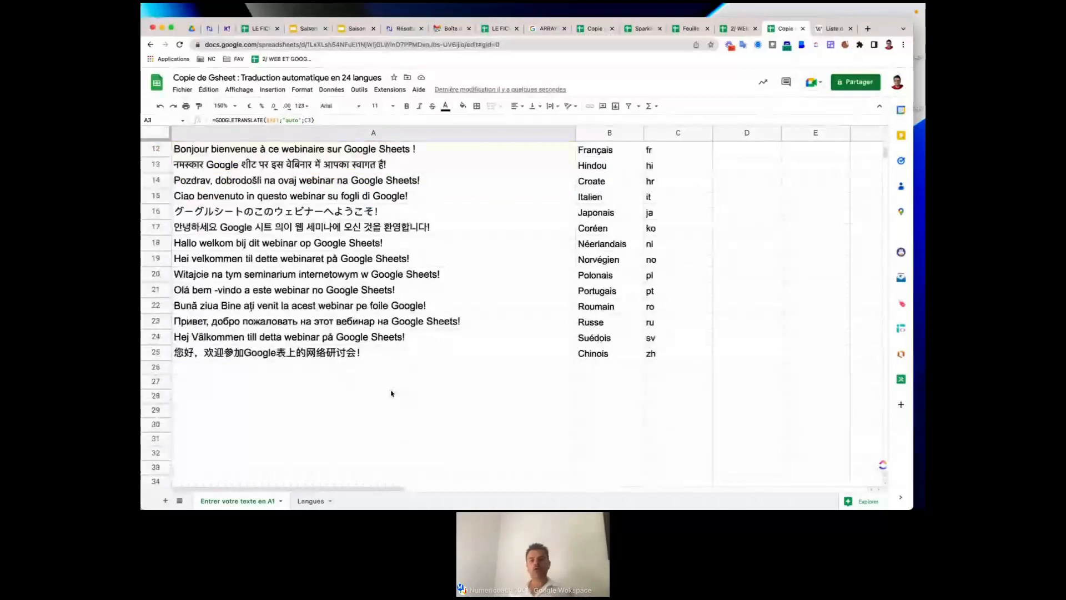
scroll(391, 393, "up", 4)
left_click_drag(576, 132, 501, 133)
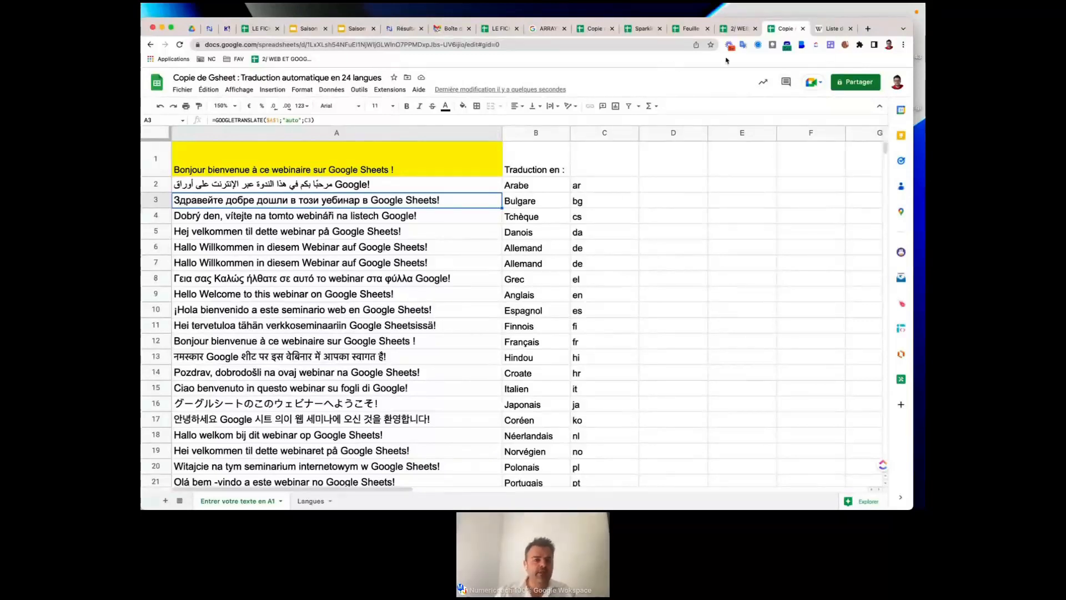
Switch to the 2/ WEB ET GOOGLE workbook and open its GOOGLEFINANCE sheet.
left_click(732, 30)
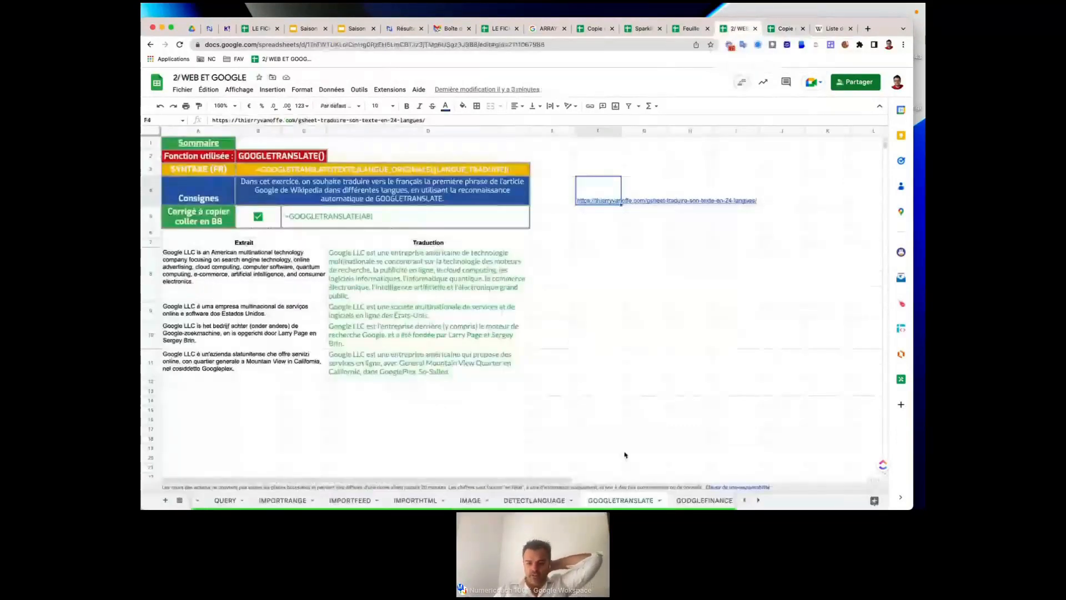
scroll(638, 501, "right", 2)
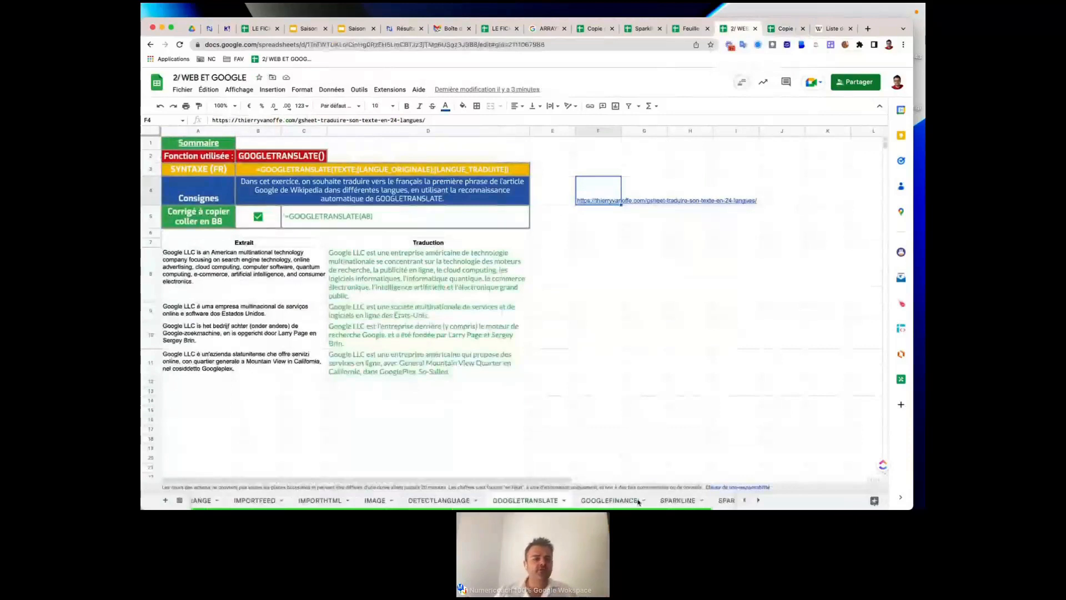
left_click(633, 501)
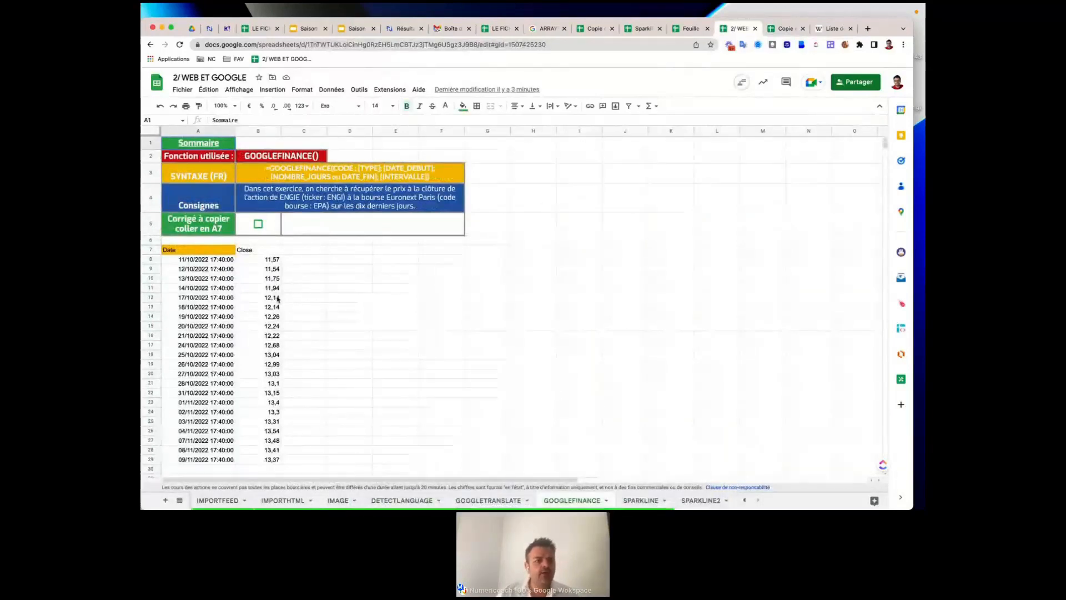
Inspect the price formula in A7 and tick B5 to reveal the answer formula in C5.
left_click(202, 250)
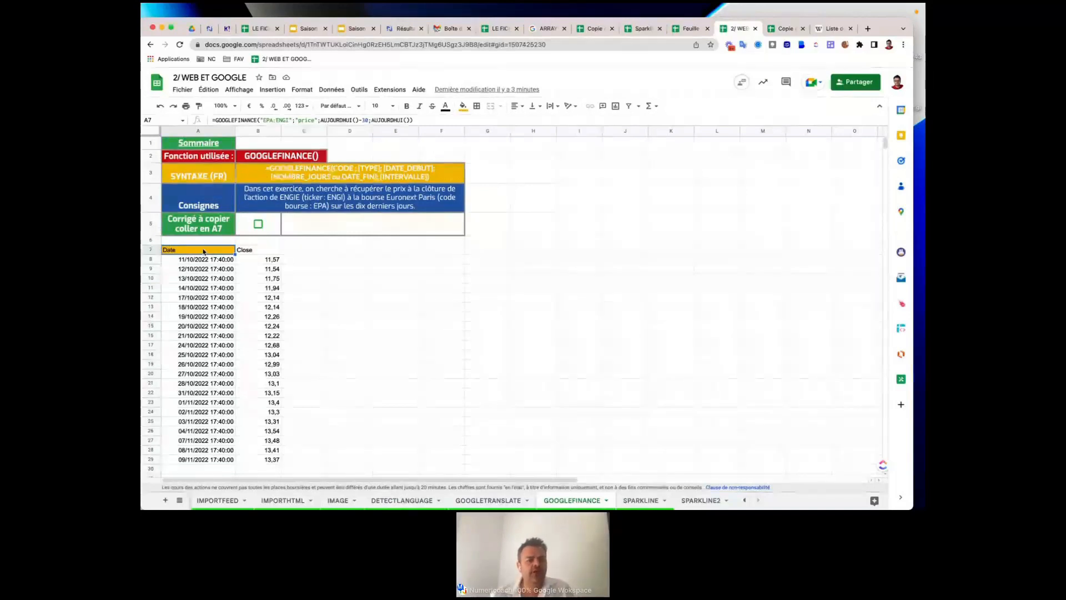
left_click(258, 224)
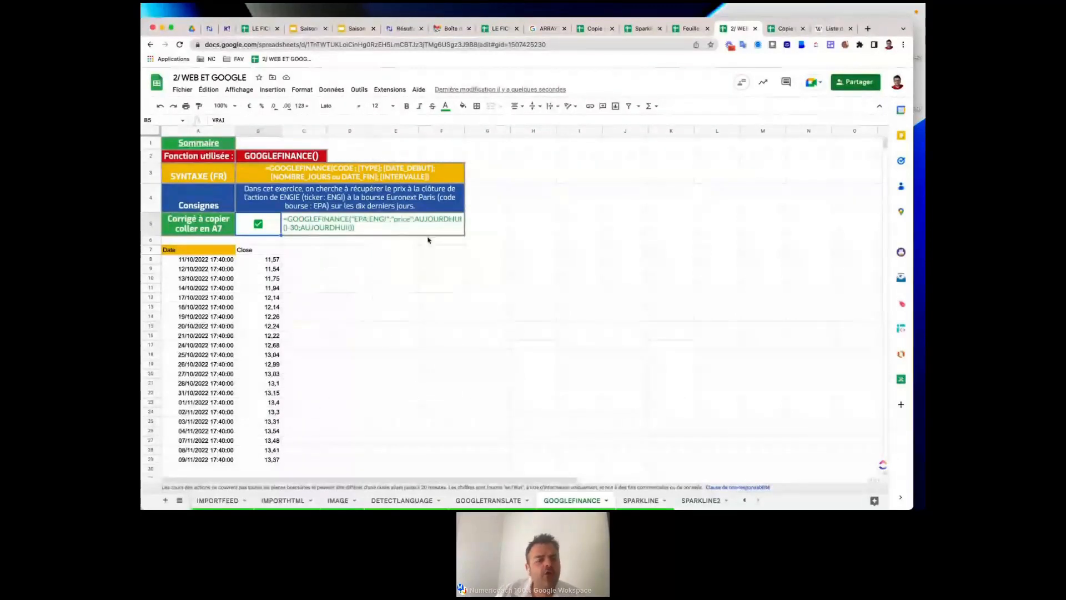
left_click(292, 229)
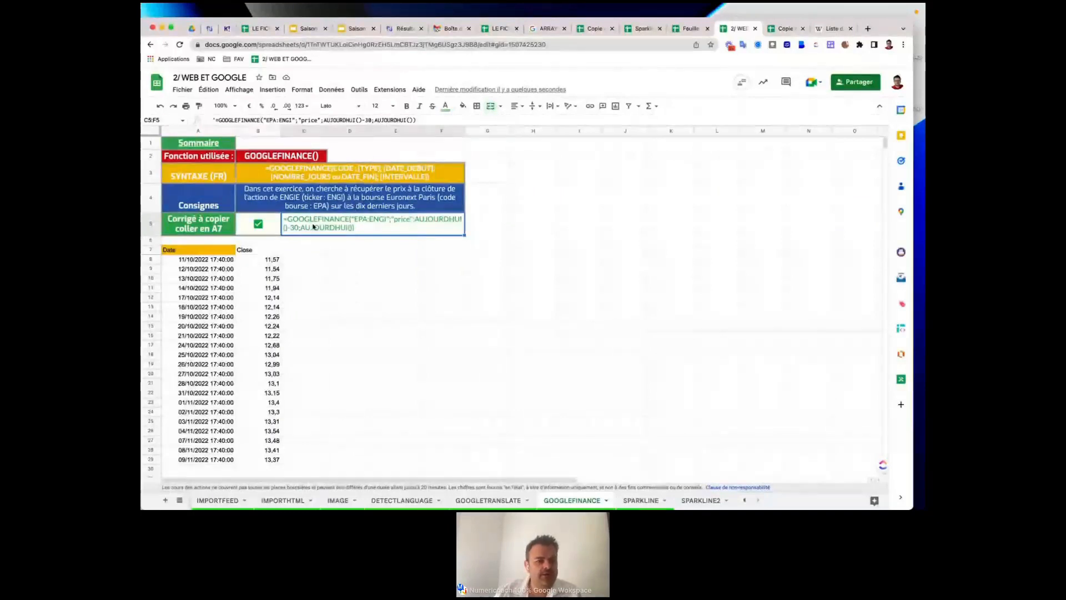
Check the closing prices in B8 and B9, then select the whole C5 formula text.
left_click(267, 263)
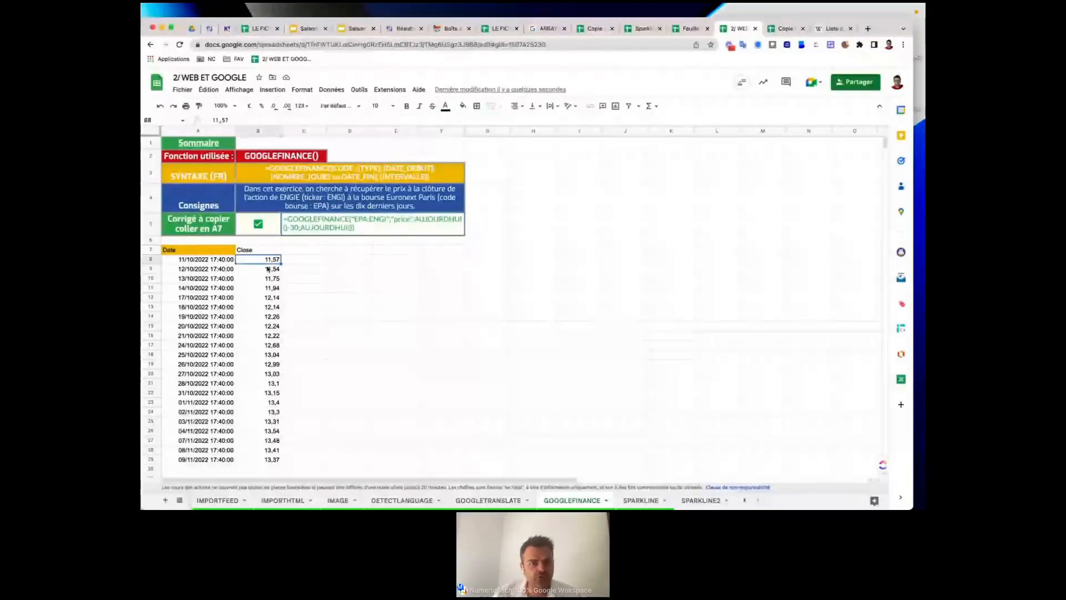
left_click(268, 270)
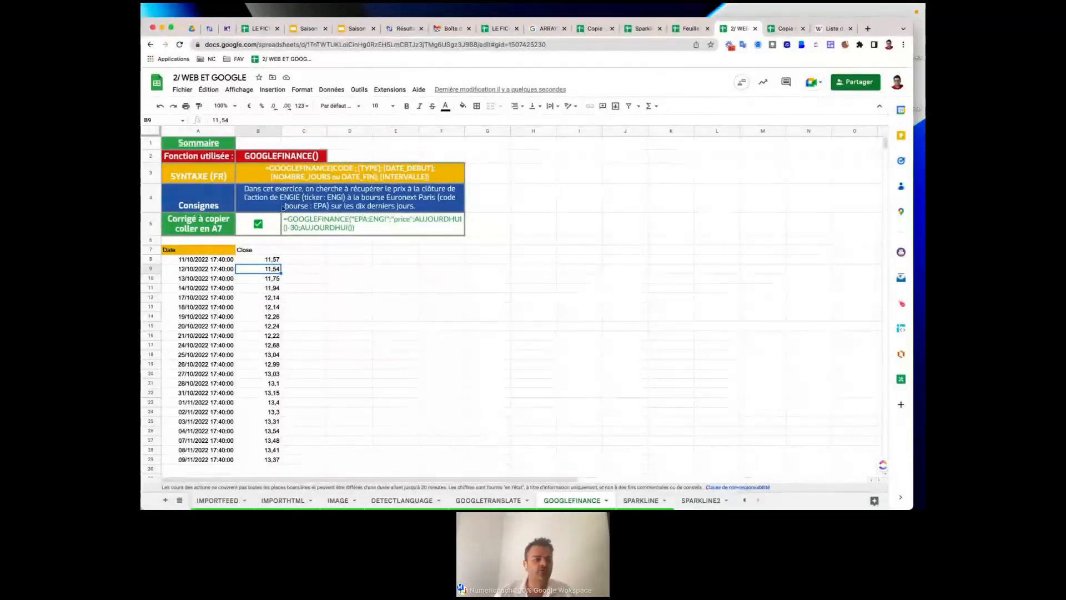
left_click(303, 228)
double_click(303, 228)
key("super+a")
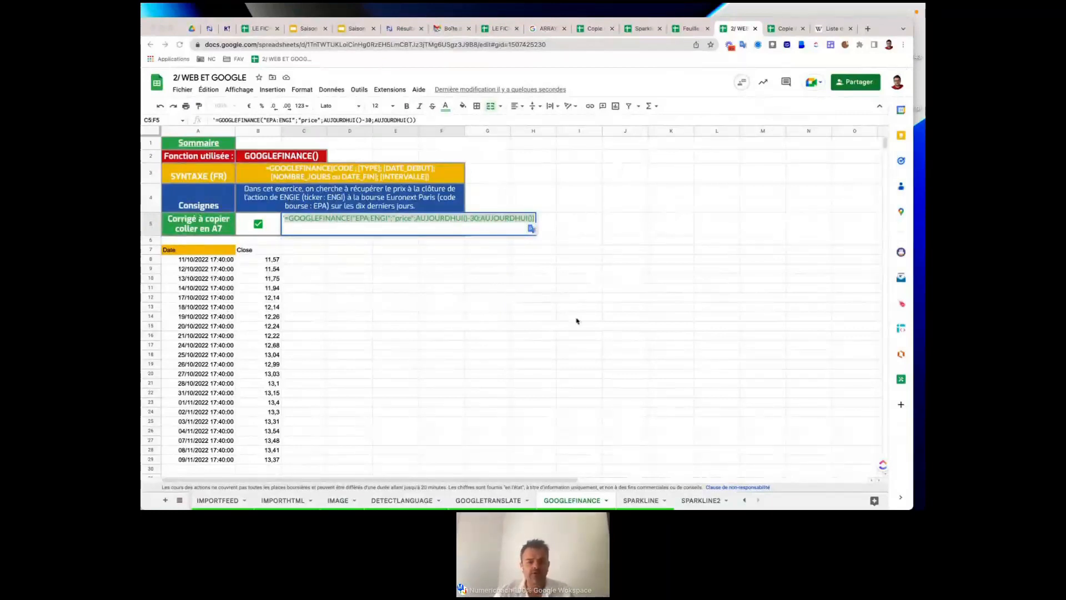
Open the SPARKLINE sheet and inspect the column-chart SPARKLINE formula in C8.
left_click(632, 502)
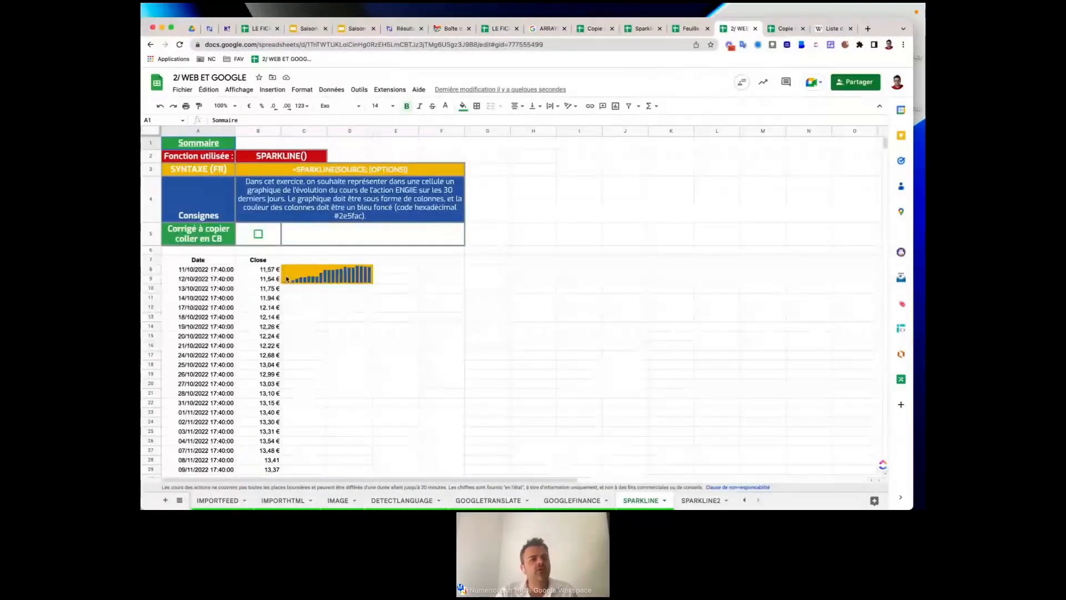
left_click(345, 274)
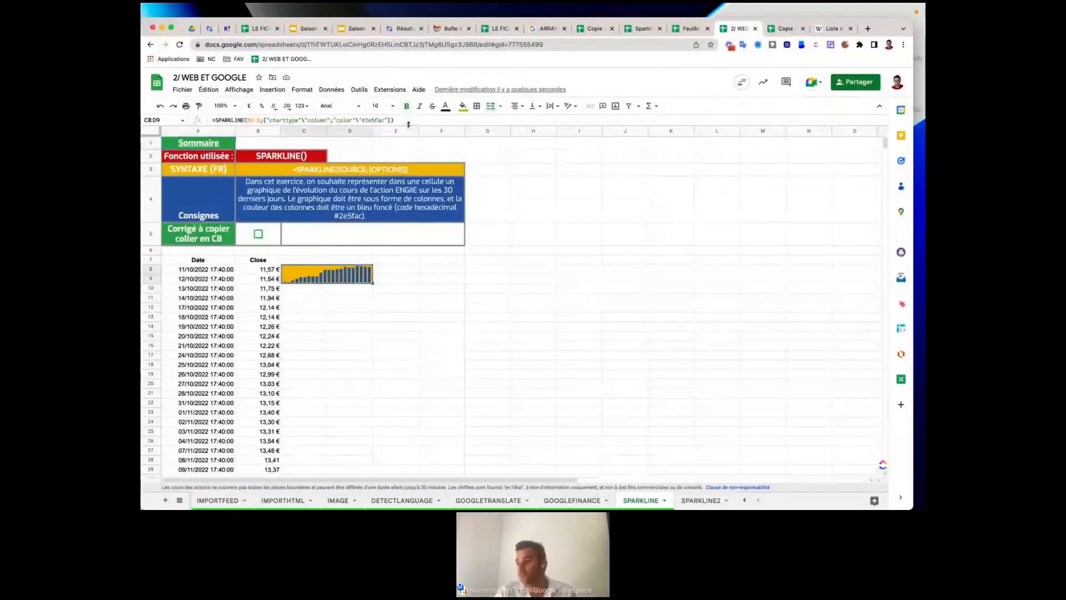
triple_click(370, 120)
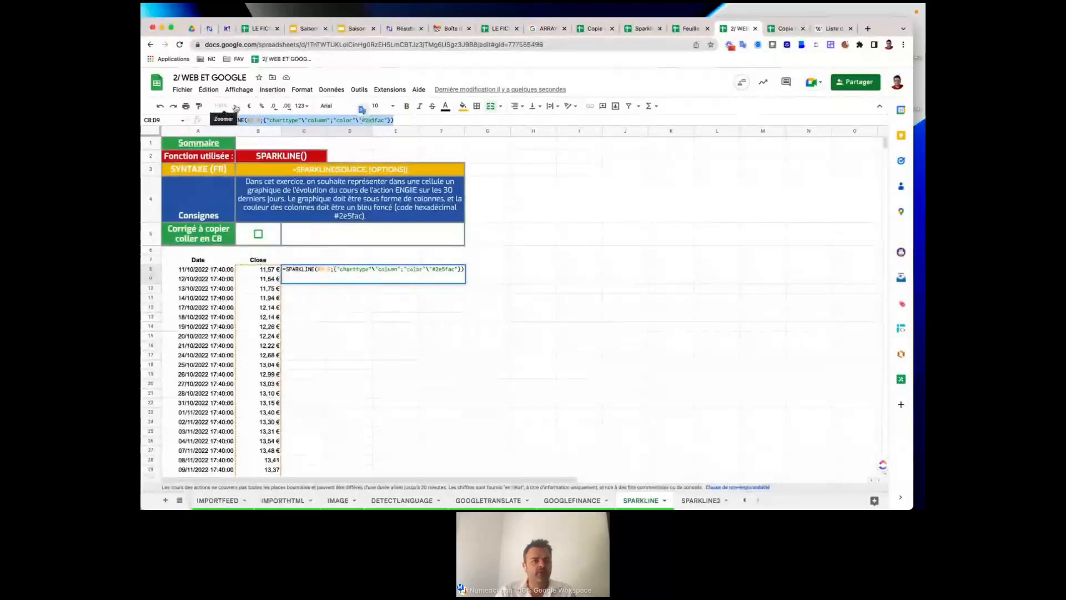
left_click(350, 317)
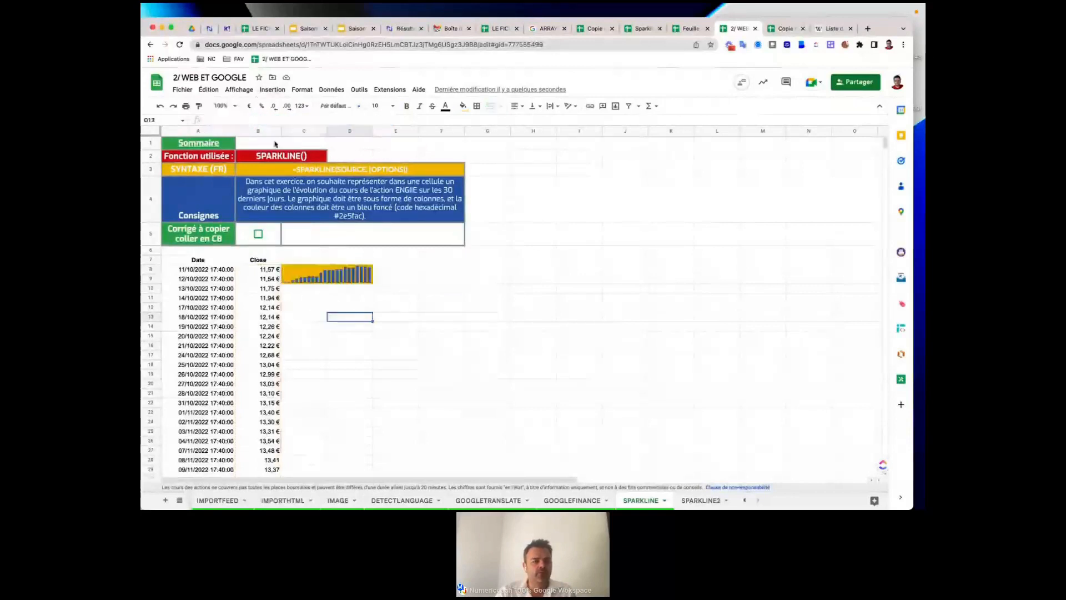
Zoom the sheet to 150% and reselect the sparkline chart cell C8:D9.
left_click(236, 108)
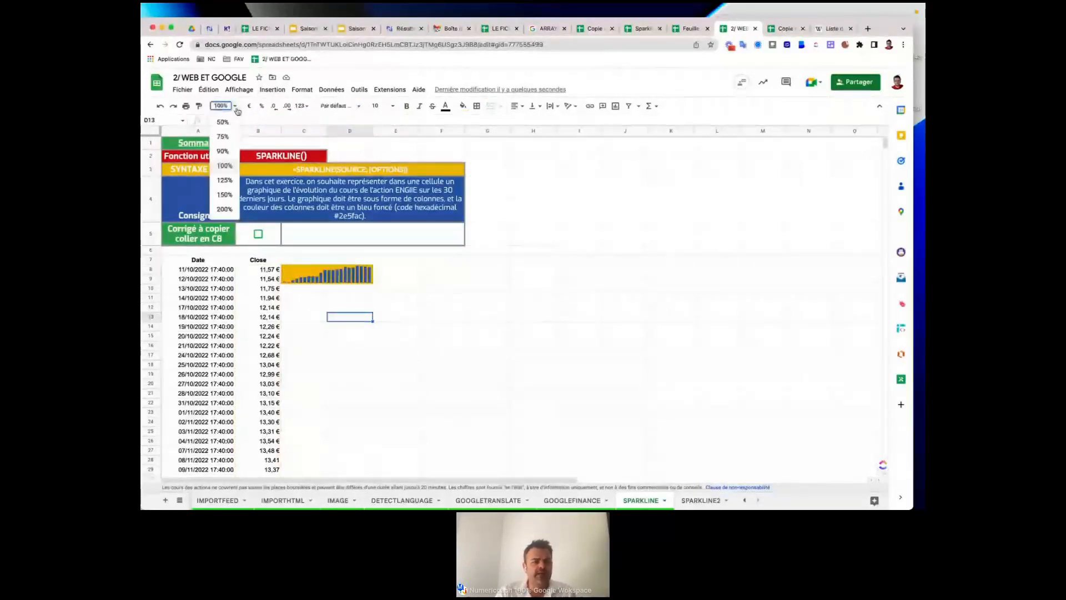
left_click(227, 194)
left_click(392, 345)
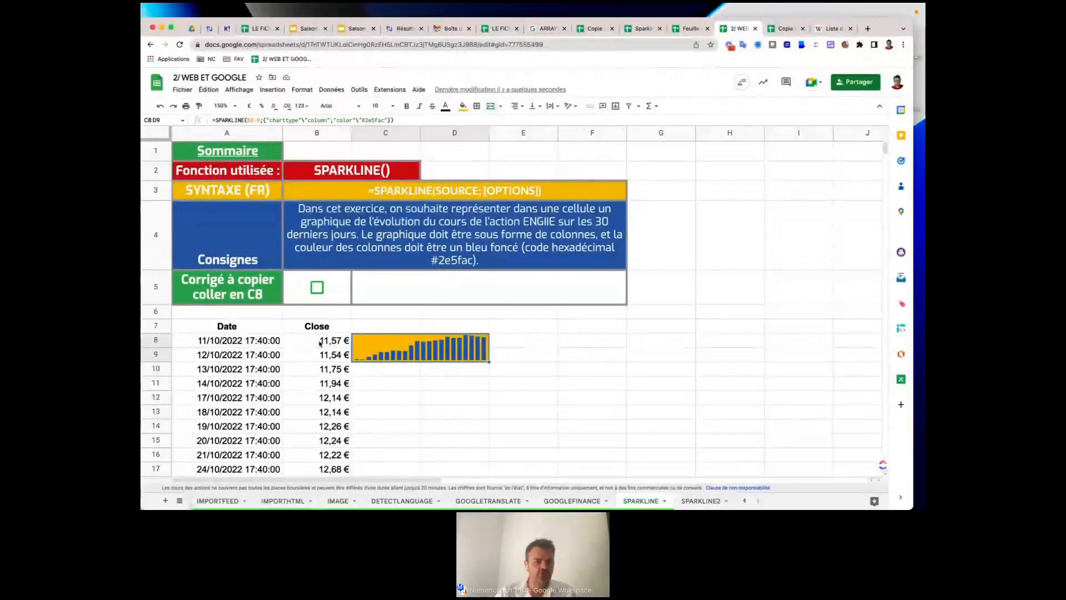
scroll(323, 343, "down", 1)
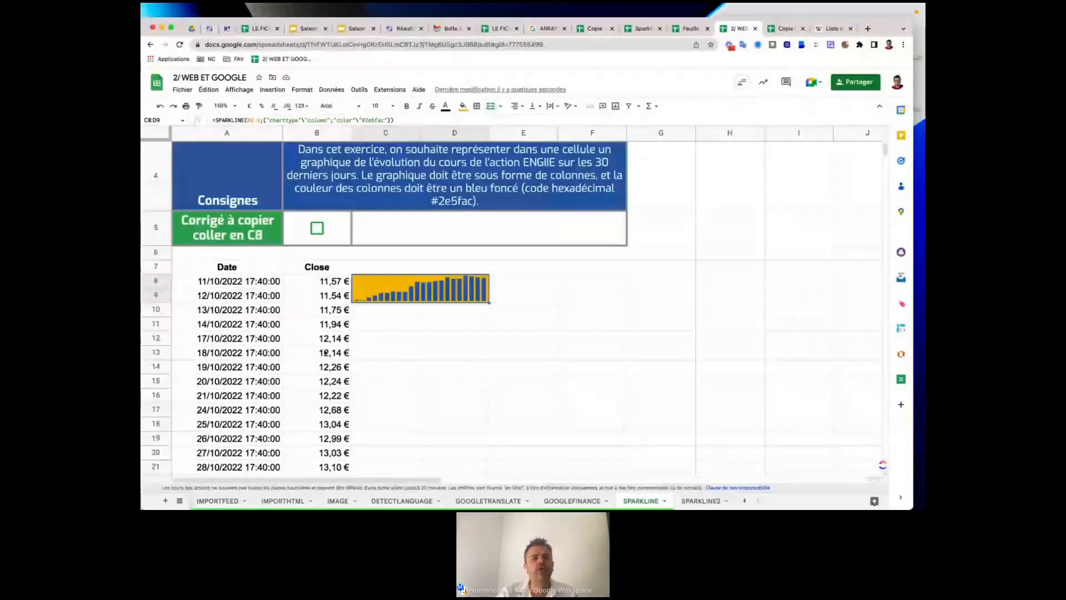
scroll(326, 352, "up", 1)
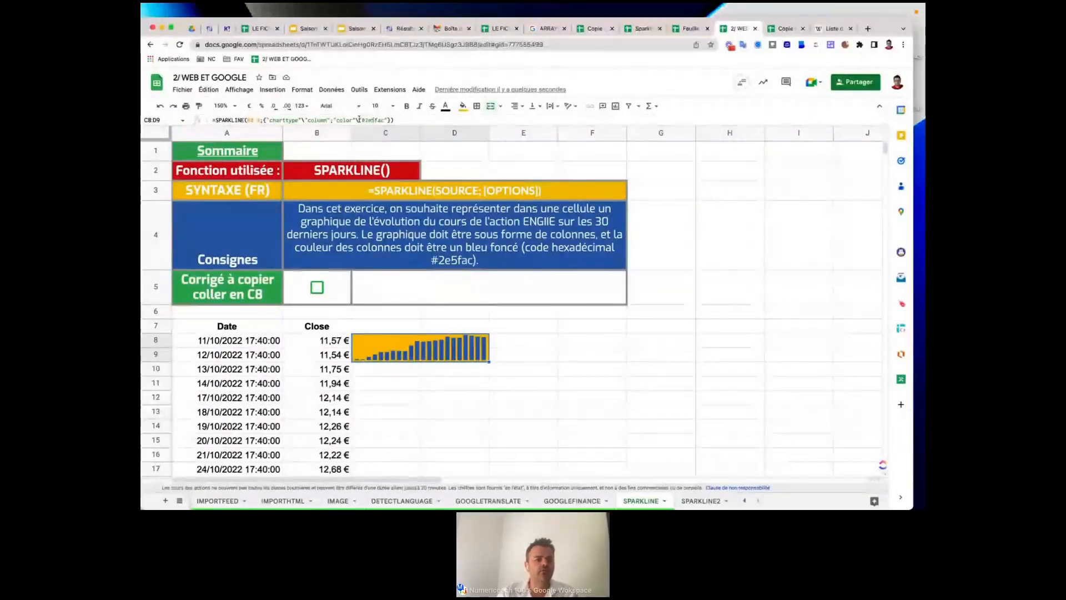
Select and copy the entire C8 sparkline formula, then go to the SPARKLINE2 sheet.
left_click(263, 120)
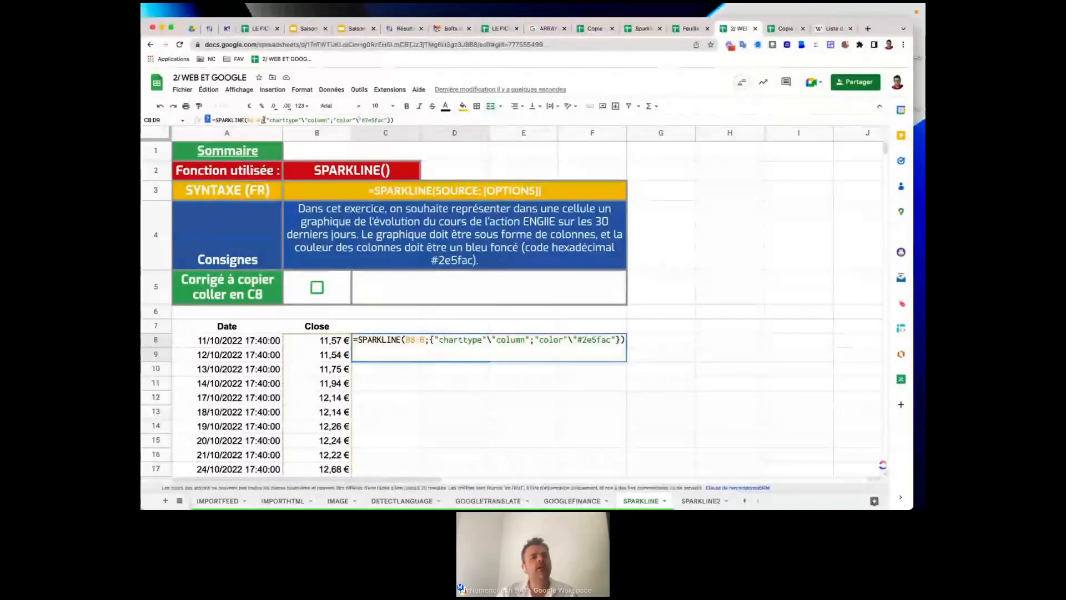
left_click_drag(263, 120, 414, 119)
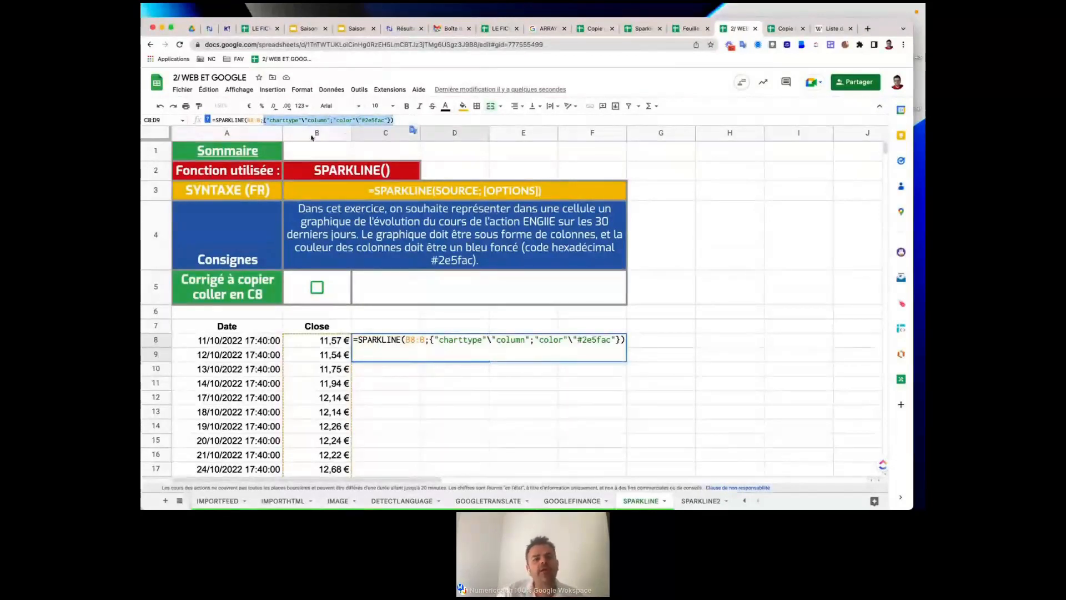
left_click(278, 120)
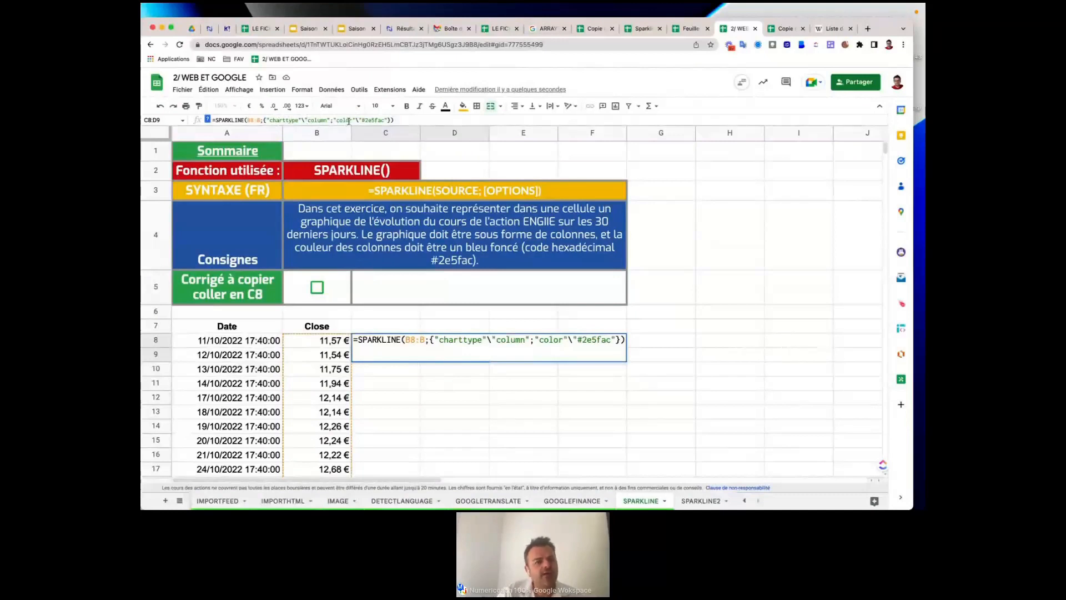
left_click_drag(394, 120, 214, 116)
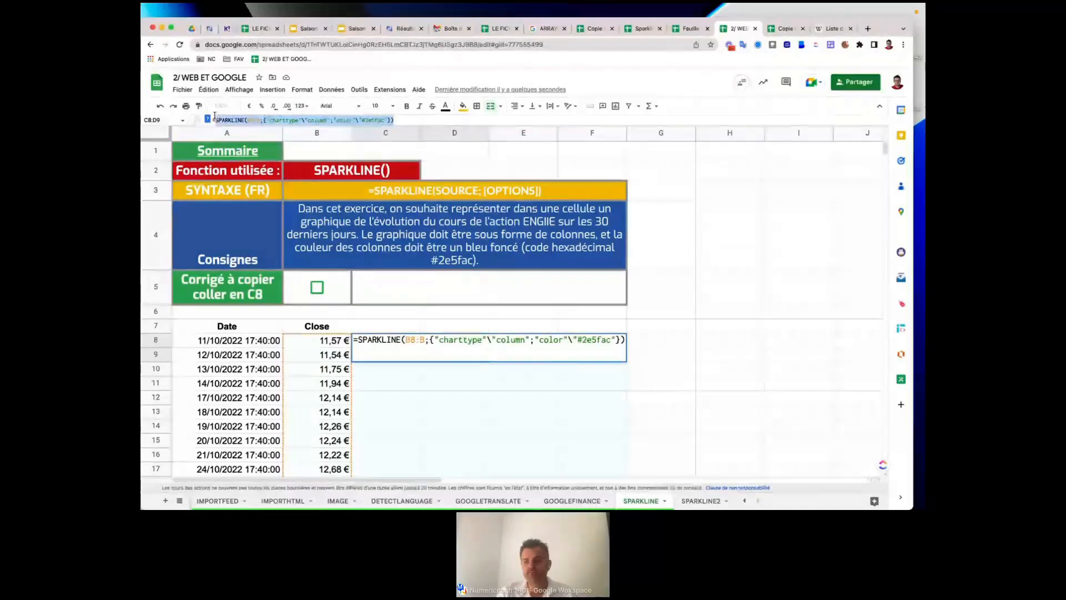
key("super+Tab")
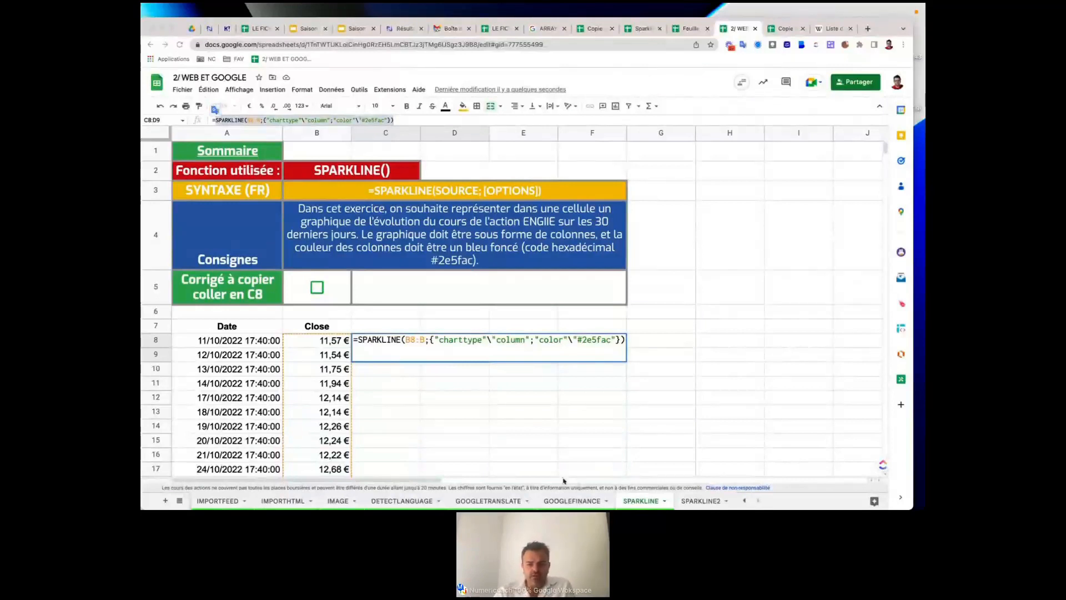
left_click(699, 501)
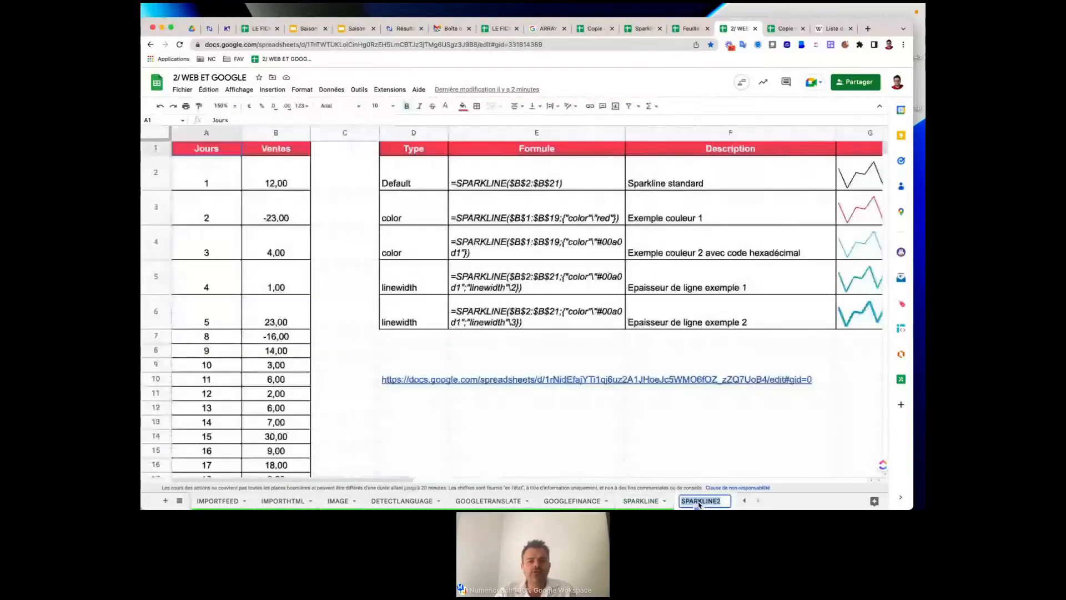
Set the zoom to 100% and check the sales values in B2 and B19.
scroll(506, 279, "right", 5)
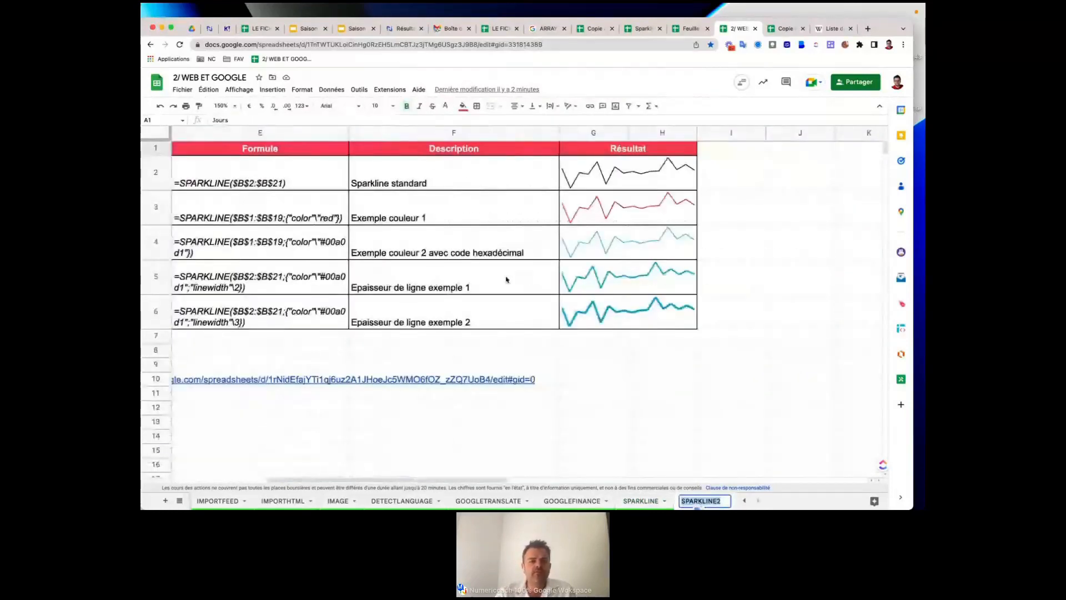
scroll(506, 279, "left", 5)
scroll(506, 279, "down", 1)
scroll(472, 189, "left", 2)
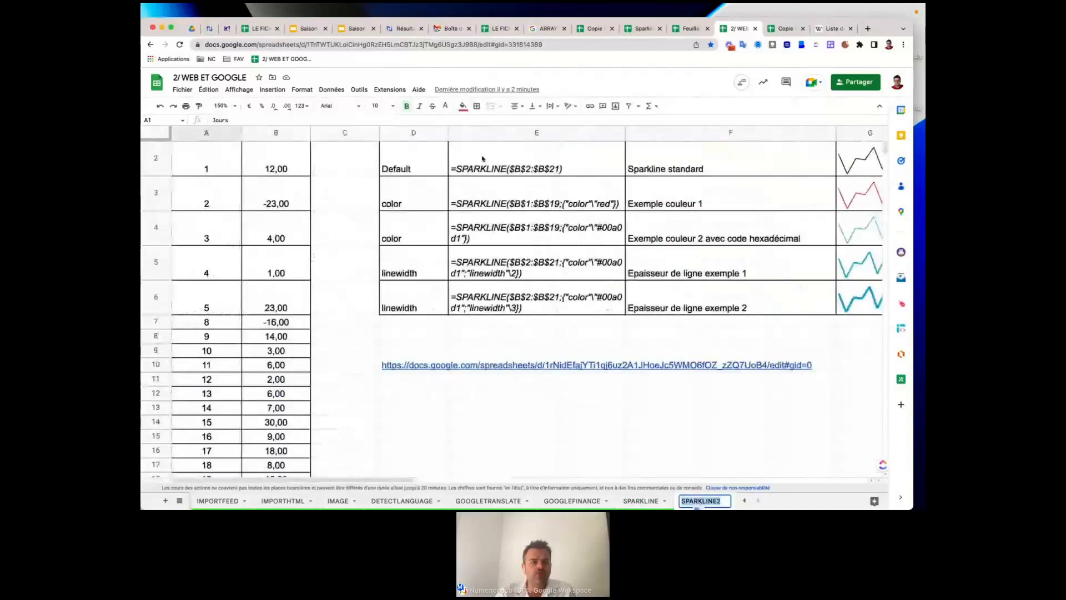
left_click(236, 107)
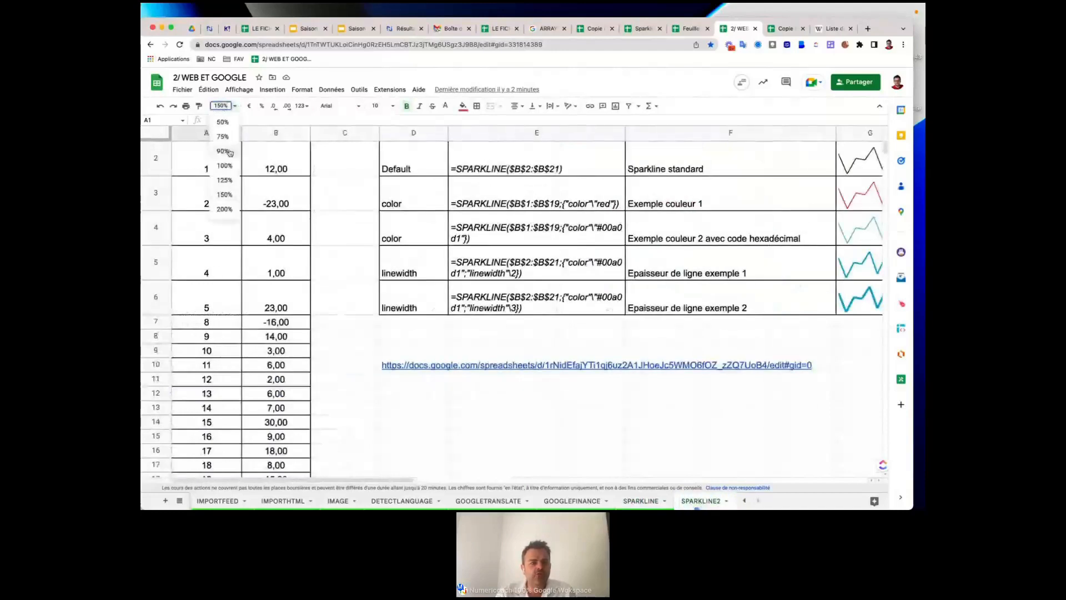
left_click(225, 171)
left_click(236, 147)
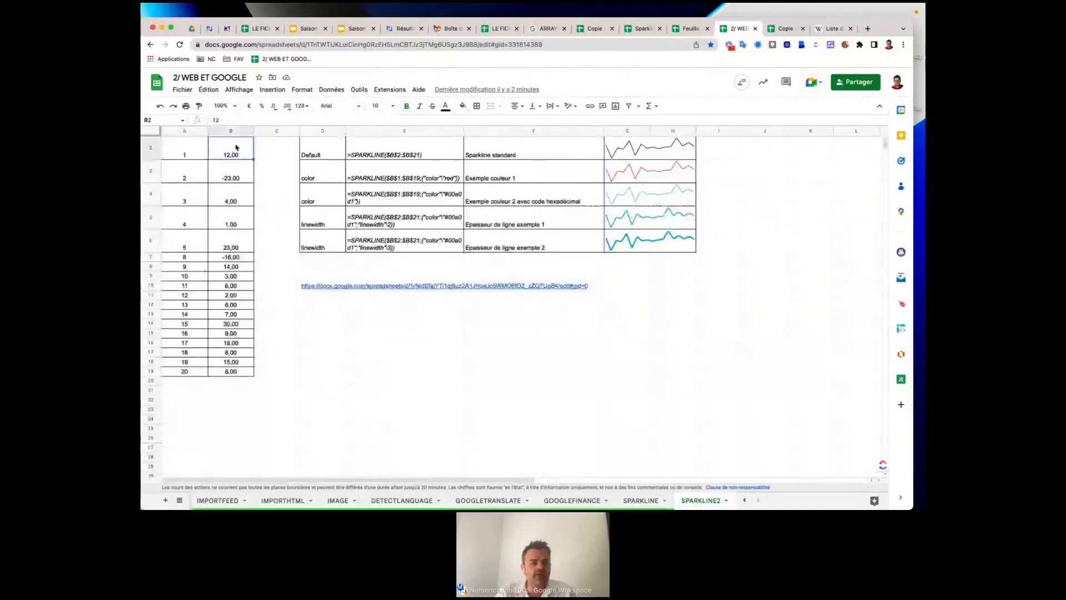
left_click(227, 372)
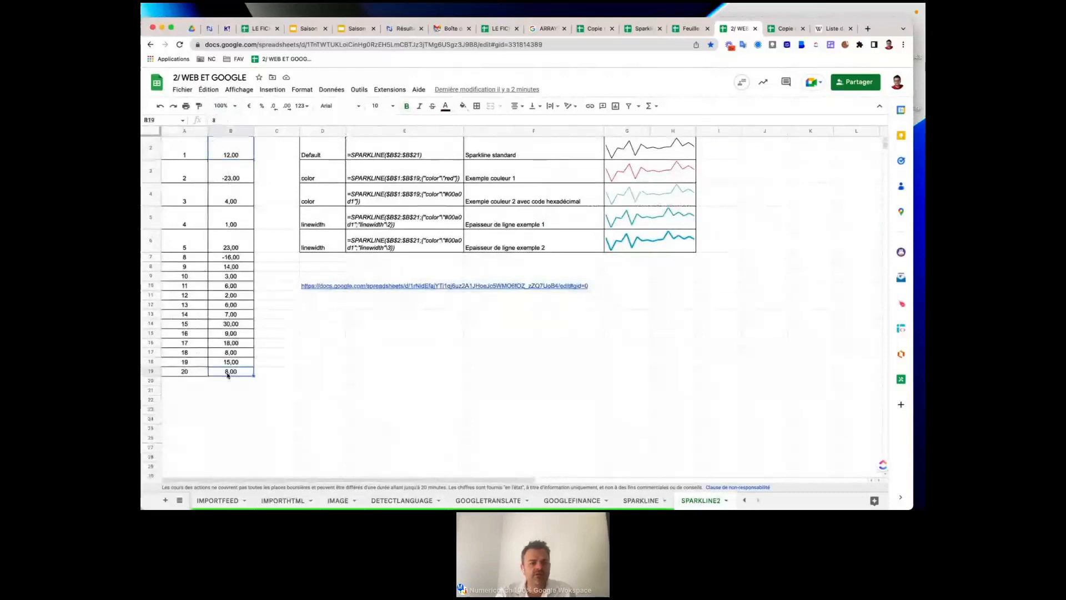
Inspect the standard, red, #00a0d1, linewidth 2 and linewidth 3 SPARKLINE formulas.
scroll(227, 375, "up", 1)
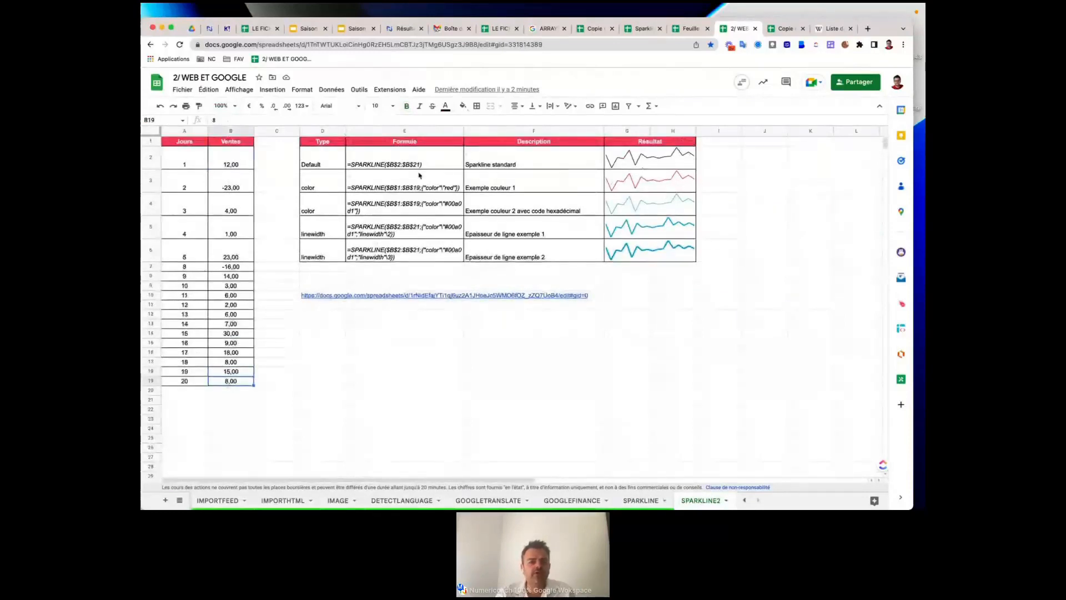
left_click(522, 165)
left_click(642, 165)
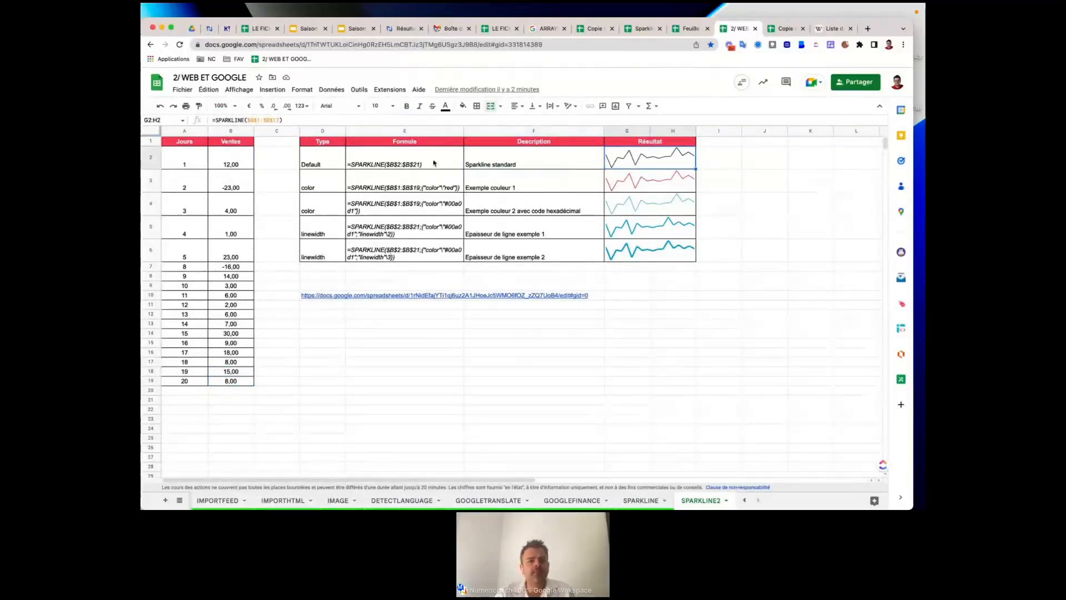
left_click(382, 189)
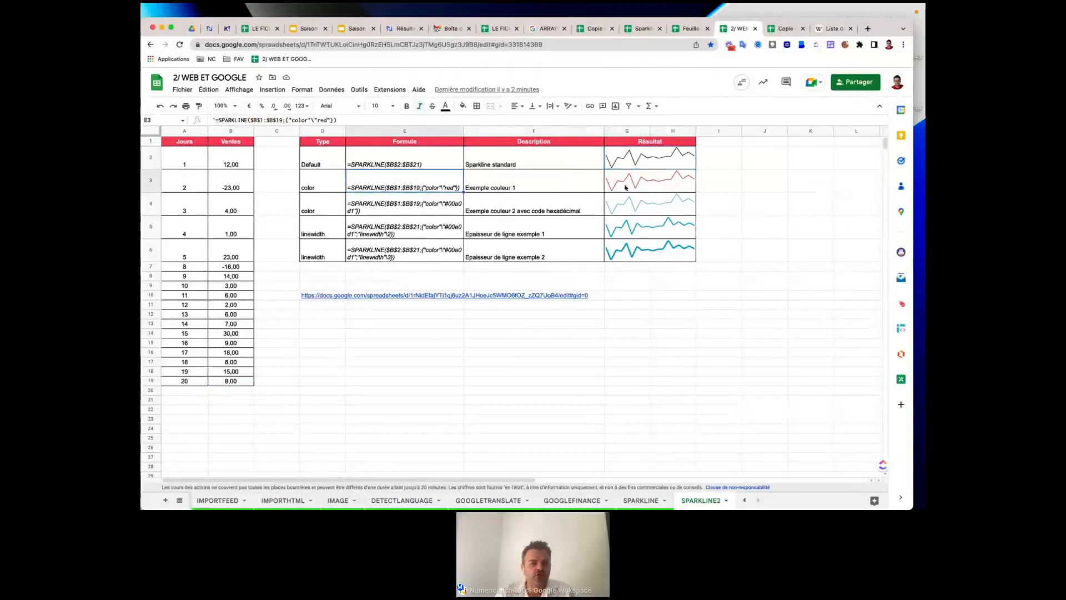
key("Right")
key("Right")
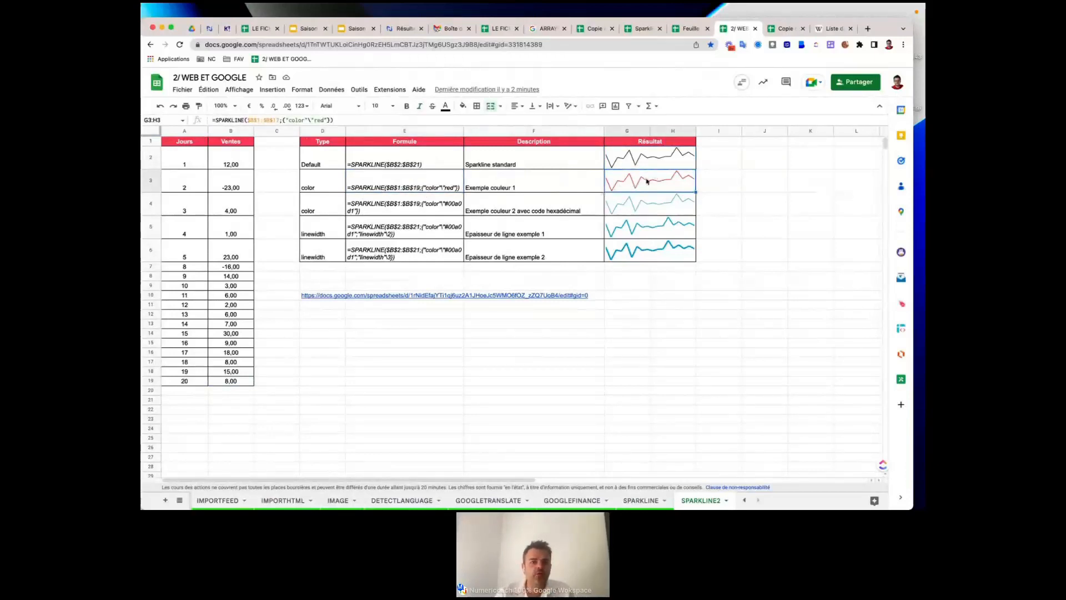
left_click(423, 213)
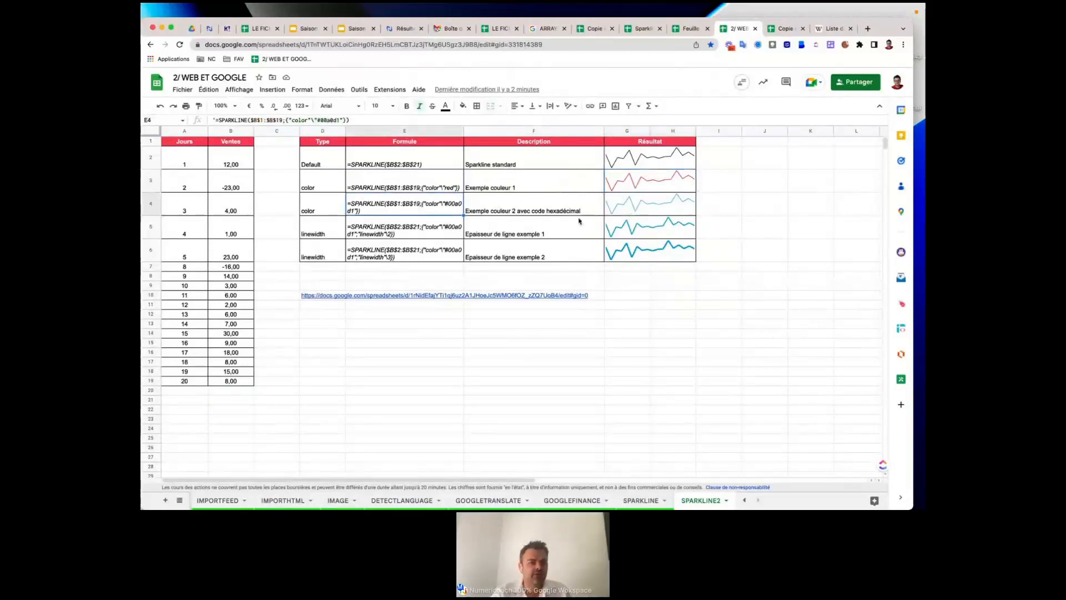
left_click(415, 238)
left_click(431, 256)
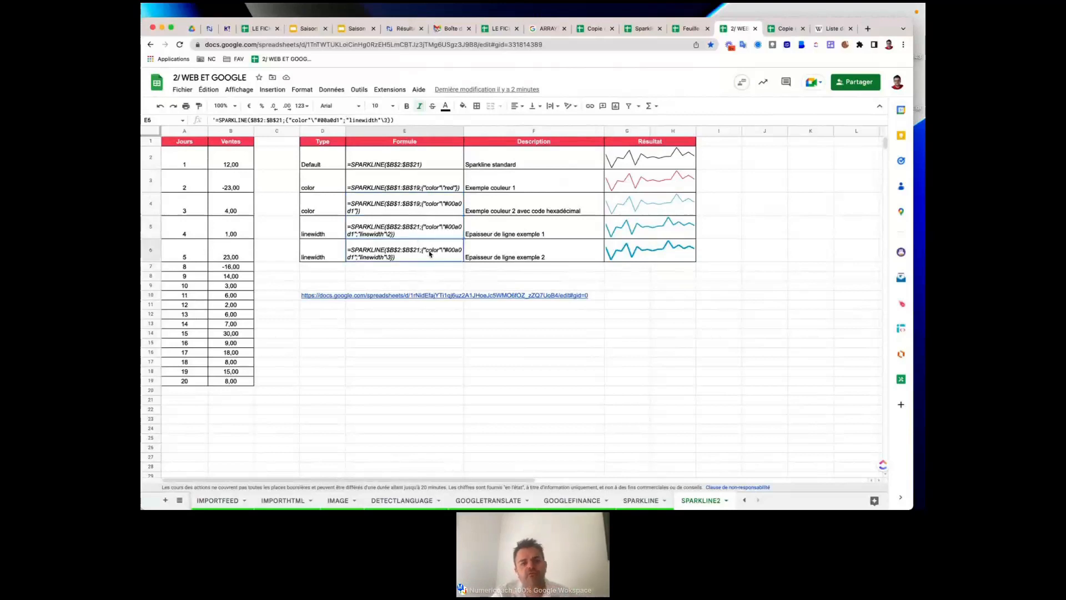